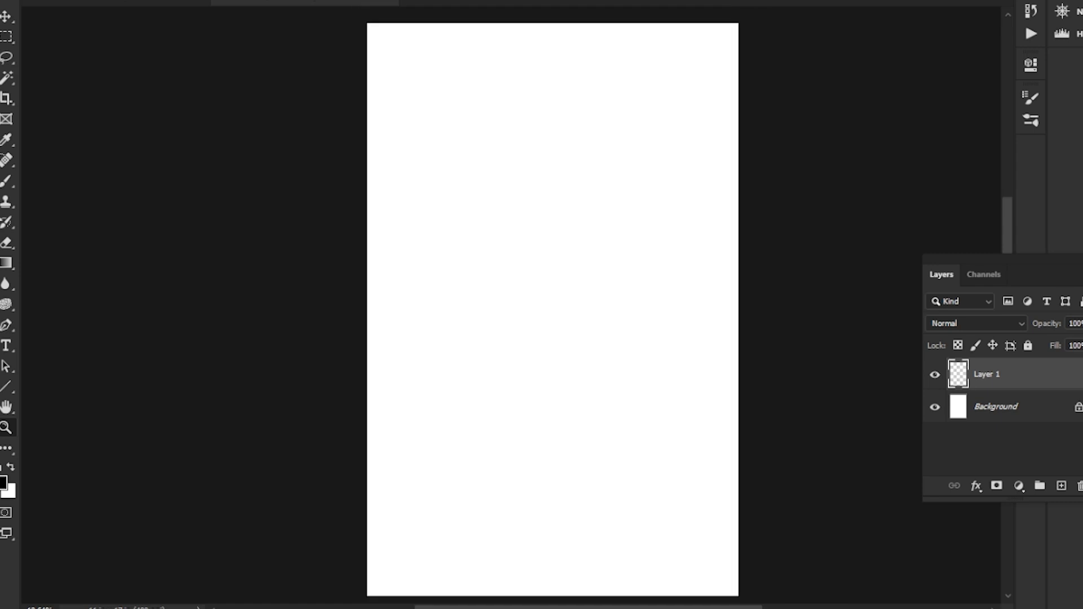
# Step: Sketch the head on Layer 1 with the Brush as loose overlapping ovals in the upper part of the page
pyautogui.press('b')
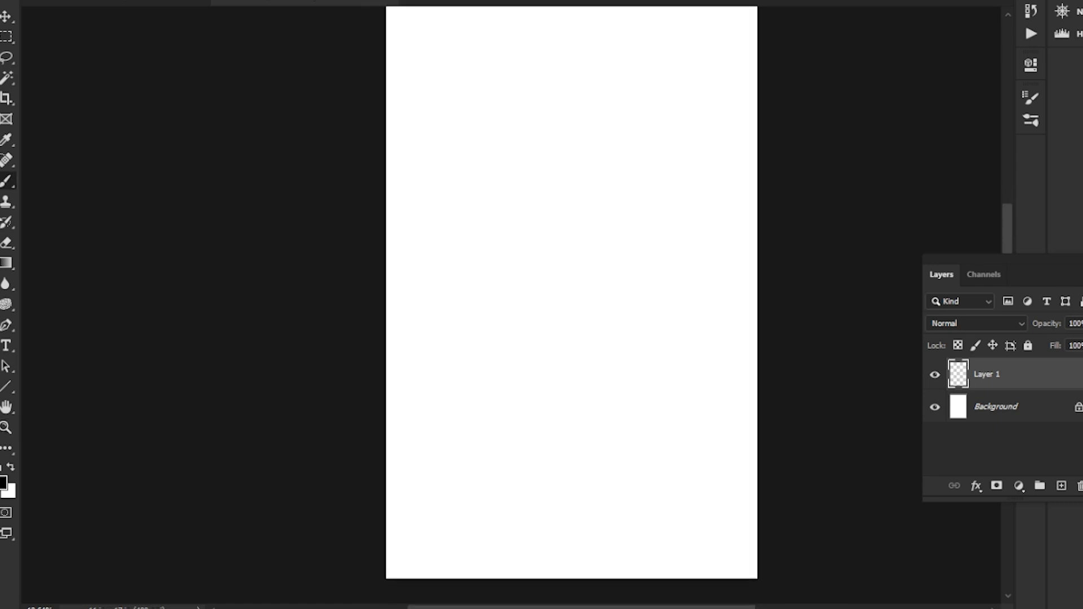
pyautogui.moveTo(615, 103)
pyautogui.mouseDown()
pyautogui.moveTo(643, 141)
pyautogui.moveTo(648, 178)
pyautogui.moveTo(643, 148)
pyautogui.moveTo(587, 191)
pyautogui.mouseUp()
pyautogui.moveTo(592, 88)
pyautogui.mouseDown()
pyautogui.moveTo(637, 169)
pyautogui.moveTo(645, 163)
pyautogui.moveTo(643, 186)
pyautogui.mouseUp()
pyautogui.moveTo(567, 148); pyautogui.dragTo(643, 207)
pyautogui.moveTo(613, 93); pyautogui.dragTo(584, 183)
pyautogui.moveTo(598, 147); pyautogui.dragTo(605, 184)
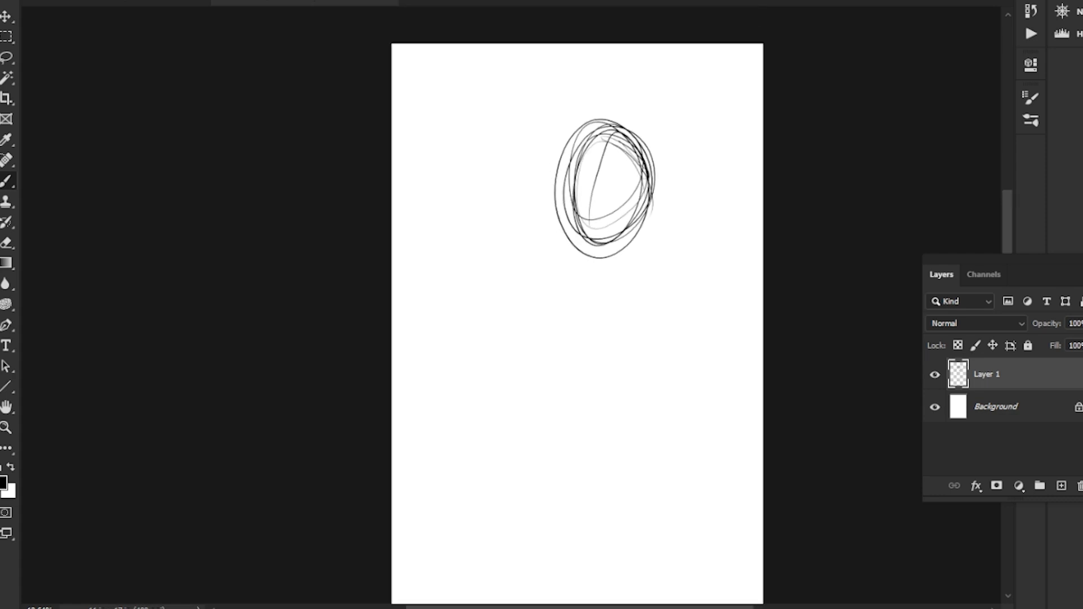
# Step: Add face guidelines to the head and rough in loose contour strokes around it and for the shoulders and upper arms
pyautogui.moveTo(590, 139)
pyautogui.mouseDown()
pyautogui.moveTo(640, 187)
pyautogui.moveTo(677, 171)
pyautogui.moveTo(600, 110)
pyautogui.moveTo(543, 153)
pyautogui.moveTo(568, 119)
pyautogui.moveTo(663, 155)
pyautogui.moveTo(685, 211)
pyautogui.moveTo(703, 191)
pyautogui.moveTo(681, 228)
pyautogui.moveTo(620, 265)
pyautogui.mouseUp()
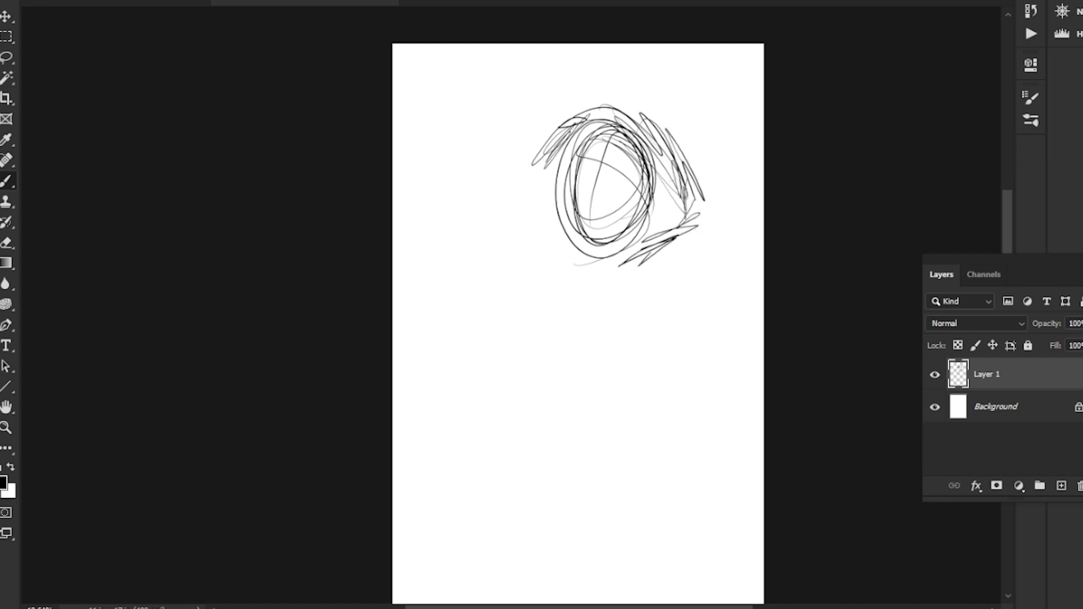
pyautogui.moveTo(530, 145)
pyautogui.mouseDown()
pyautogui.moveTo(546, 111)
pyautogui.moveTo(479, 200)
pyautogui.moveTo(478, 231)
pyautogui.moveTo(512, 238)
pyautogui.moveTo(540, 116)
pyautogui.moveTo(491, 279)
pyautogui.moveTo(464, 202)
pyautogui.mouseUp()
pyautogui.moveTo(671, 176); pyautogui.dragTo(655, 277)
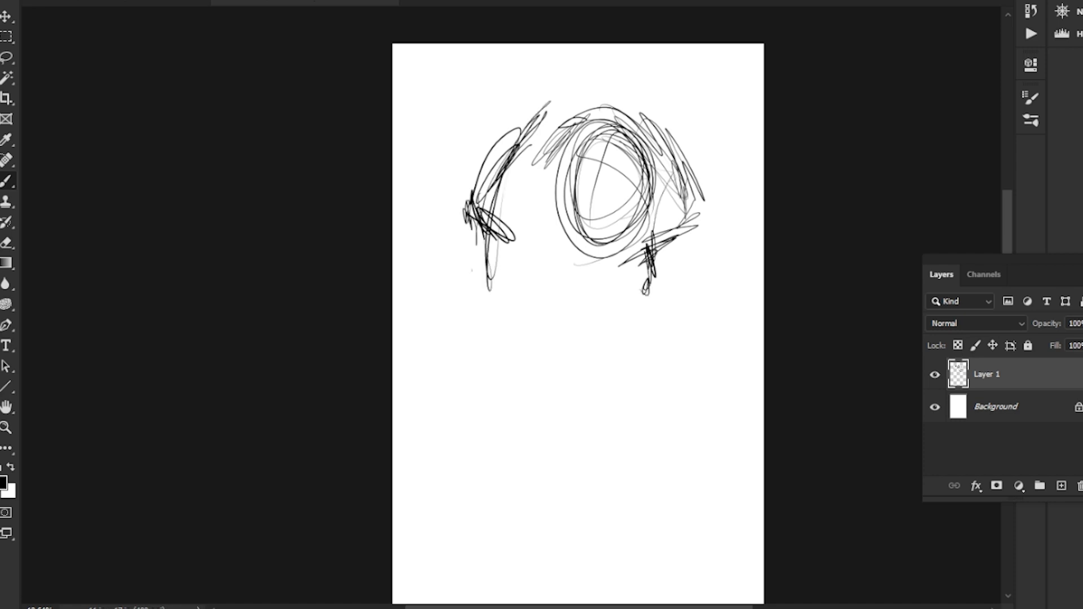
# Step: Rough in the raised near knee and thigh as a large tapering oval below the left shoulder
pyautogui.scroll(-2, 584, 305)
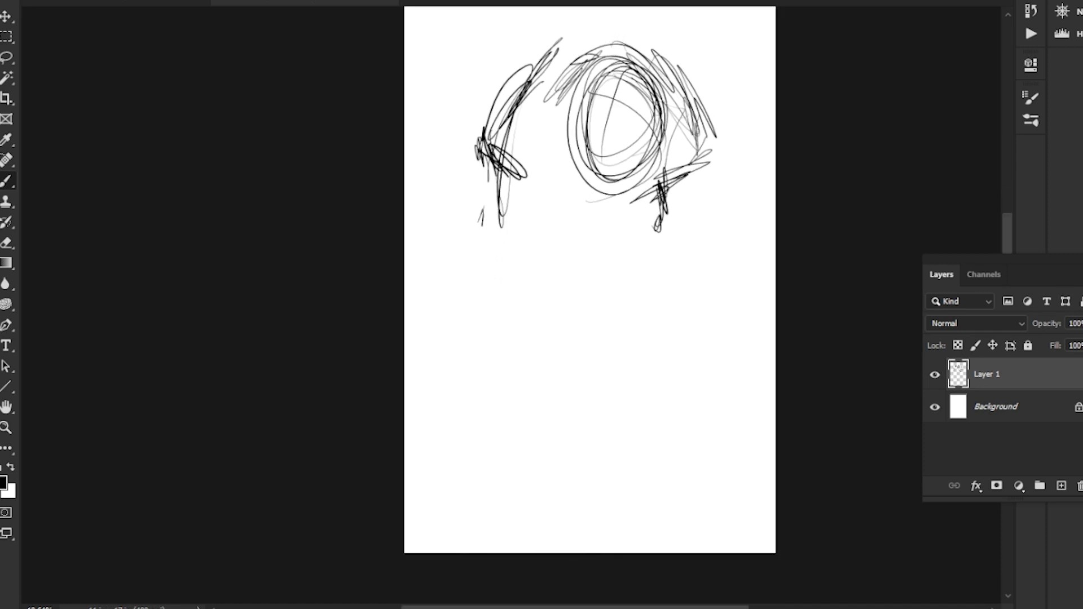
pyautogui.moveTo(562, 318)
pyautogui.mouseDown()
pyautogui.moveTo(499, 228)
pyautogui.moveTo(544, 321)
pyautogui.moveTo(433, 274)
pyautogui.mouseUp()
pyautogui.moveTo(533, 298); pyautogui.dragTo(439, 269)
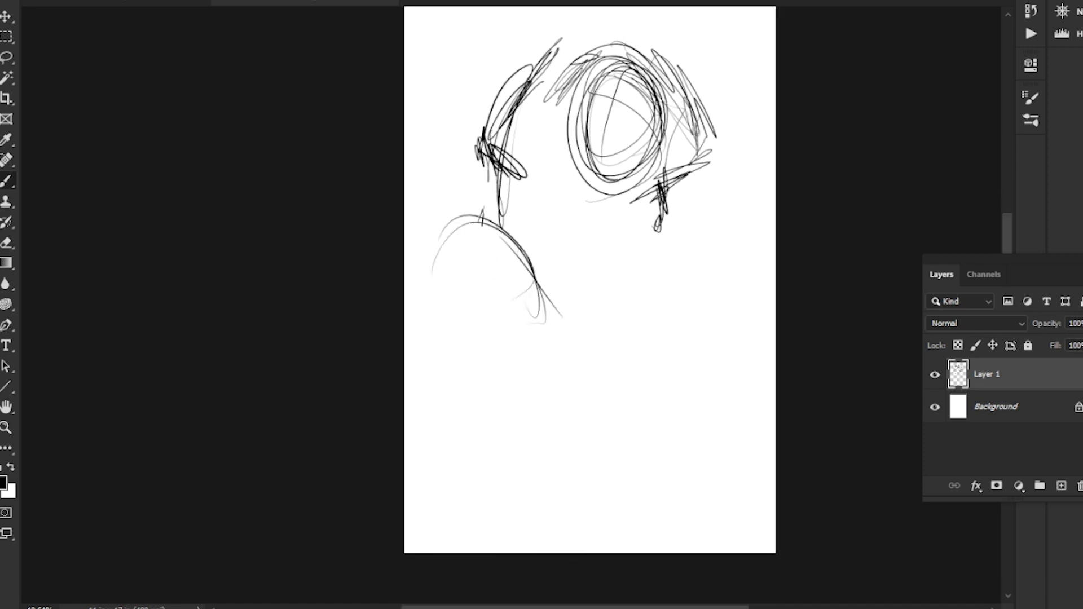
pyautogui.moveTo(510, 351)
pyautogui.mouseDown()
pyautogui.moveTo(548, 313)
pyautogui.moveTo(480, 344)
pyautogui.moveTo(425, 251)
pyautogui.moveTo(491, 377)
pyautogui.mouseUp()
pyautogui.moveTo(432, 212)
pyautogui.mouseDown()
pyautogui.moveTo(513, 395)
pyautogui.moveTo(536, 339)
pyautogui.mouseUp()
pyautogui.moveTo(524, 395); pyautogui.dragTo(446, 225)
pyautogui.moveTo(468, 304)
pyautogui.mouseDown()
pyautogui.moveTo(507, 225)
pyautogui.moveTo(539, 237)
pyautogui.moveTo(535, 285)
pyautogui.mouseUp()
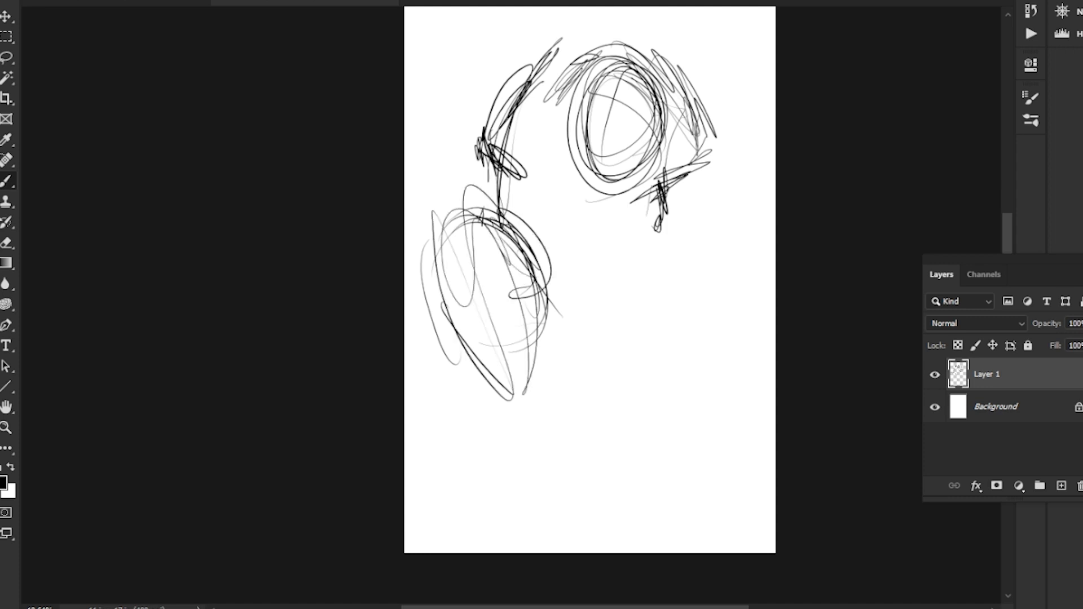
# Step: Sketch the right side of the torso and the curved chest line beneath the head
pyautogui.moveTo(694, 96); pyautogui.dragTo(648, 231)
pyautogui.moveTo(674, 121); pyautogui.dragTo(676, 244)
pyautogui.moveTo(662, 186); pyautogui.dragTo(659, 223)
pyautogui.moveTo(601, 189); pyautogui.dragTo(658, 226)
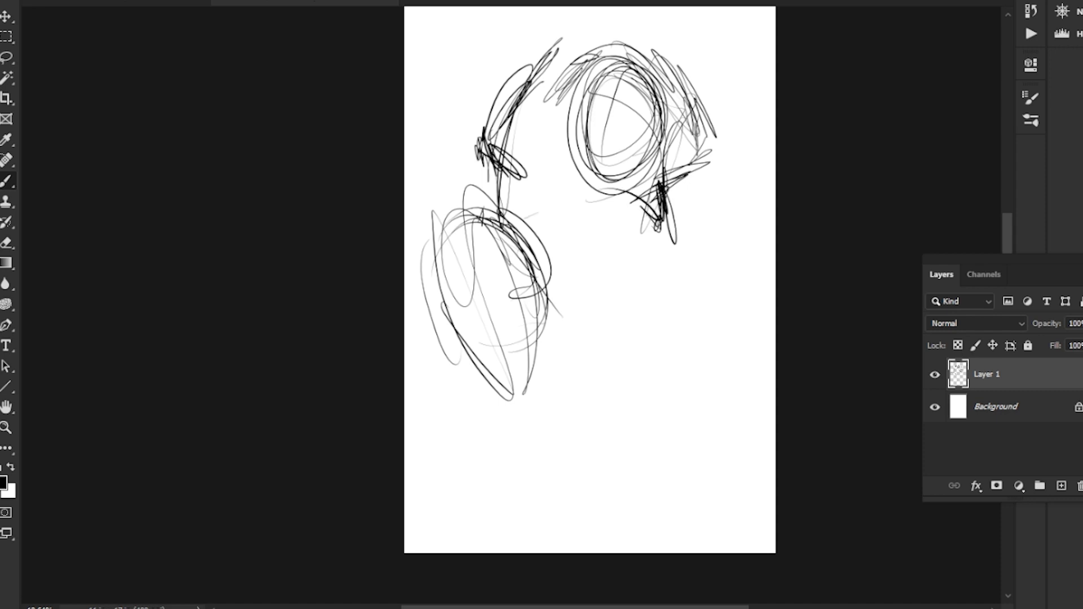
pyautogui.moveTo(543, 182); pyautogui.dragTo(523, 208)
pyautogui.moveTo(525, 211)
pyautogui.mouseDown()
pyautogui.moveTo(543, 182)
pyautogui.moveTo(585, 183)
pyautogui.moveTo(637, 203)
pyautogui.moveTo(545, 209)
pyautogui.moveTo(650, 220)
pyautogui.moveTo(638, 206)
pyautogui.moveTo(646, 251)
pyautogui.mouseUp()
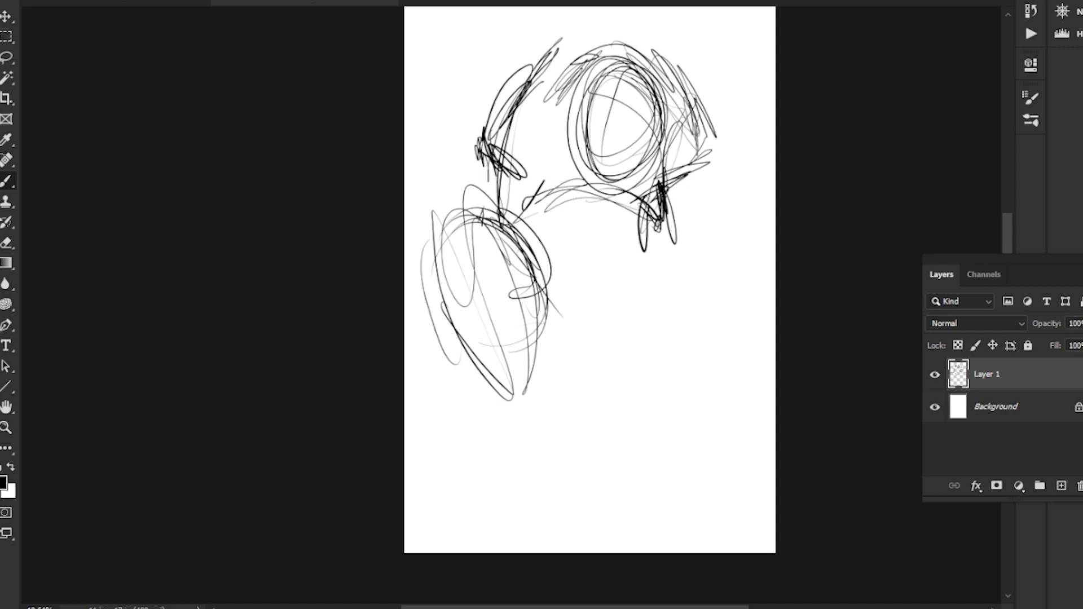
pyautogui.moveTo(643, 206); pyautogui.dragTo(646, 241)
# Step: Sketch the waistline and pelvis between the raised thigh and the right side of the torso
pyautogui.moveTo(530, 248)
pyautogui.mouseDown()
pyautogui.moveTo(643, 241)
pyautogui.moveTo(648, 251)
pyautogui.moveTo(635, 248)
pyautogui.mouseUp()
pyautogui.moveTo(545, 245)
pyautogui.mouseDown()
pyautogui.moveTo(646, 262)
pyautogui.moveTo(579, 260)
pyautogui.mouseUp()
pyautogui.moveTo(502, 232); pyautogui.dragTo(546, 289)
pyautogui.moveTo(535, 259)
pyautogui.mouseDown()
pyautogui.moveTo(543, 304)
pyautogui.moveTo(538, 290)
pyautogui.mouseUp()
pyautogui.moveTo(516, 232); pyautogui.dragTo(552, 296)
pyautogui.moveTo(650, 247)
pyautogui.mouseDown()
pyautogui.moveTo(623, 294)
pyautogui.moveTo(597, 310)
pyautogui.moveTo(625, 286)
pyautogui.mouseUp()
pyautogui.moveTo(508, 293)
pyautogui.mouseDown()
pyautogui.moveTo(619, 277)
pyautogui.moveTo(627, 293)
pyautogui.mouseUp()
pyautogui.moveTo(551, 284)
pyautogui.mouseDown()
pyautogui.moveTo(636, 240)
pyautogui.moveTo(616, 275)
pyautogui.mouseUp()
pyautogui.moveTo(643, 248); pyautogui.dragTo(616, 297)
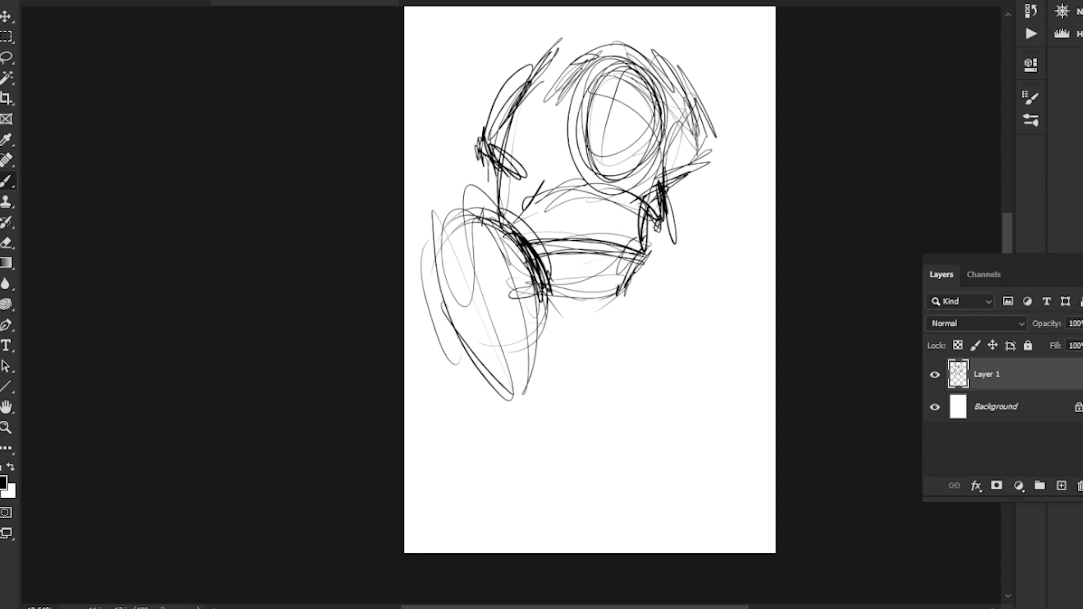
# Step: Mark joints with small circles at the right hip, the pelvis and inside the raised thigh
pyautogui.moveTo(639, 244); pyautogui.dragTo(600, 288)
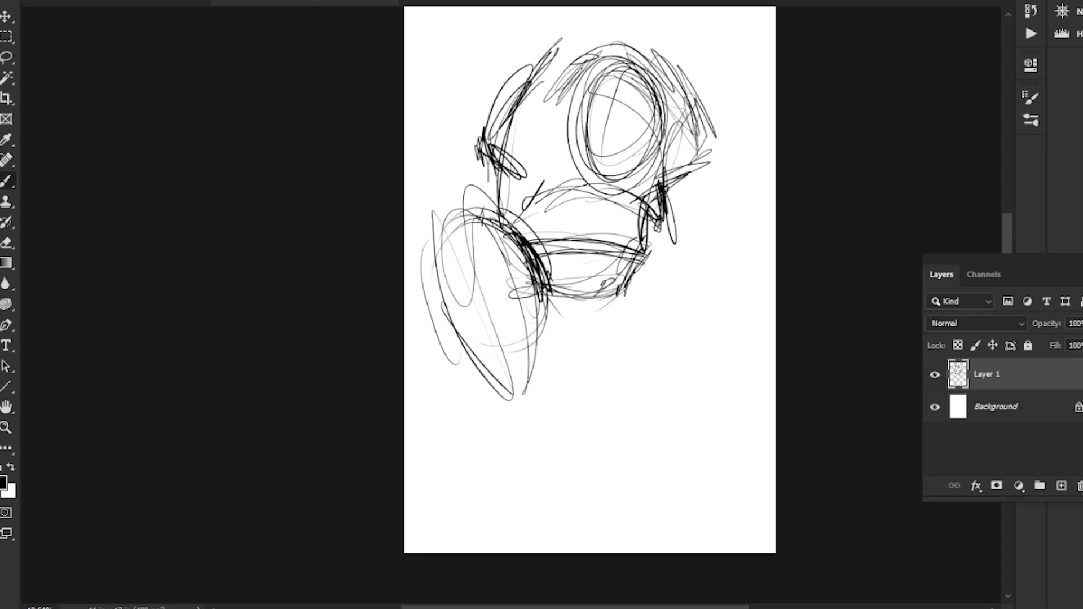
pyautogui.moveTo(654, 260); pyautogui.dragTo(646, 278)
pyautogui.moveTo(503, 260); pyautogui.dragTo(497, 271)
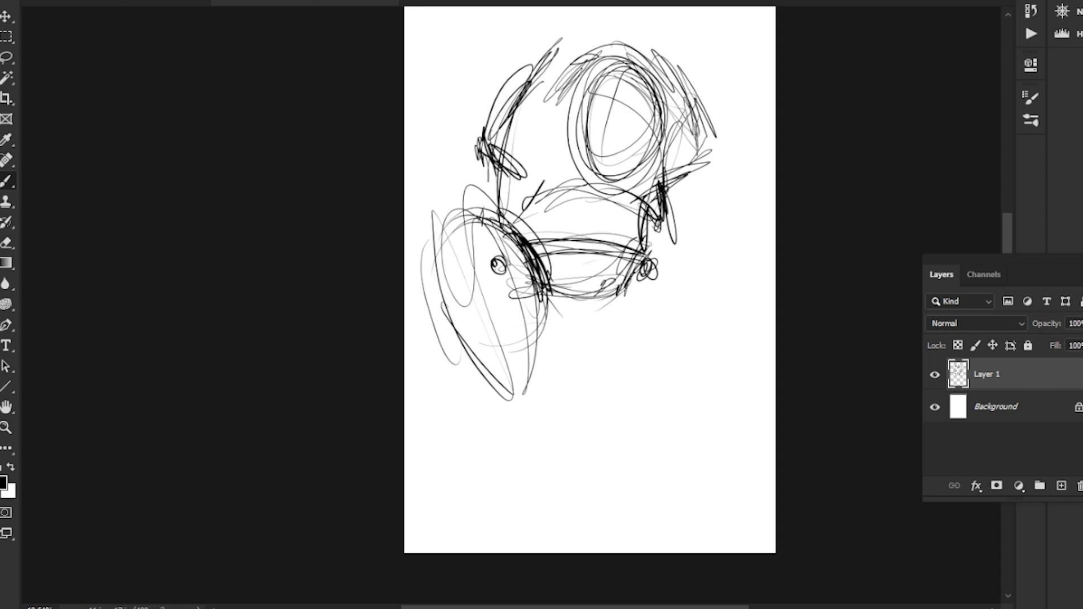
# Step: Build up the raised knee with heavy rounded contour strokes and an inner circle
pyautogui.moveTo(461, 236); pyautogui.dragTo(517, 278)
pyautogui.moveTo(451, 243)
pyautogui.mouseDown()
pyautogui.moveTo(528, 226)
pyautogui.moveTo(471, 214)
pyautogui.moveTo(470, 315)
pyautogui.mouseUp()
pyautogui.moveTo(491, 210); pyautogui.dragTo(531, 243)
pyautogui.moveTo(537, 274); pyautogui.dragTo(537, 317)
pyautogui.moveTo(508, 225); pyautogui.dragTo(452, 294)
pyautogui.moveTo(479, 204); pyautogui.dragTo(445, 282)
pyautogui.moveTo(446, 209); pyautogui.dragTo(524, 231)
pyautogui.moveTo(443, 251)
pyautogui.mouseDown()
pyautogui.moveTo(524, 223)
pyautogui.moveTo(479, 192)
pyautogui.moveTo(533, 248)
pyautogui.mouseUp()
pyautogui.moveTo(443, 221); pyautogui.dragTo(473, 194)
pyautogui.moveTo(502, 213); pyautogui.dragTo(544, 255)
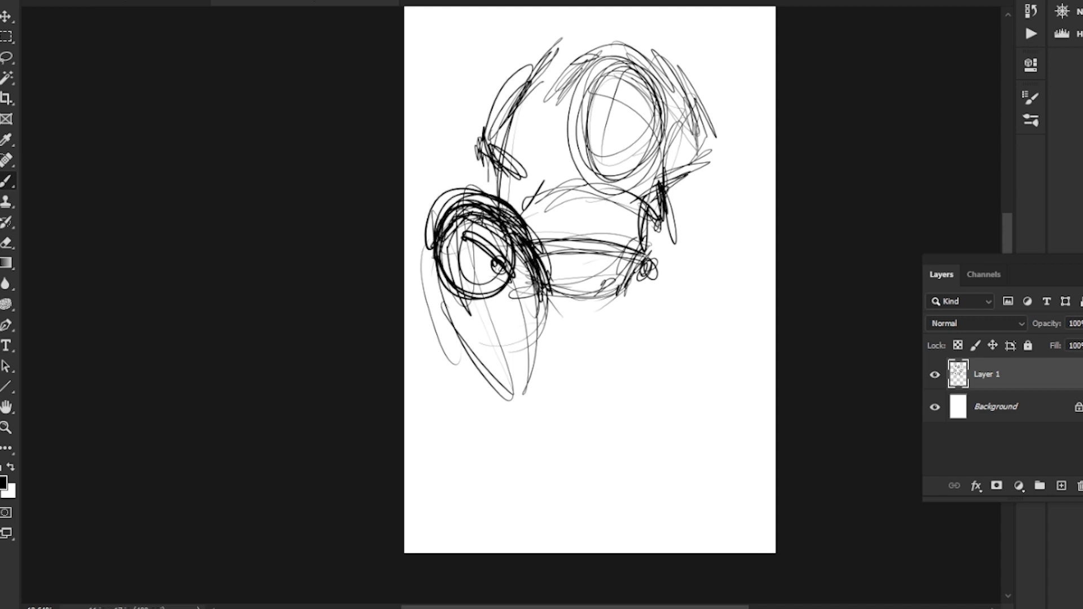
pyautogui.moveTo(439, 241); pyautogui.dragTo(538, 237)
# Step: Delete the unwanted strokes of the raised leg with a Lasso selection and deselect
pyautogui.press('l')
pyautogui.press('Delete')
pyautogui.moveTo(433, 247)
pyautogui.mouseDown()
pyautogui.moveTo(472, 280)
pyautogui.moveTo(495, 238)
pyautogui.moveTo(451, 244)
pyautogui.moveTo(512, 191)
pyautogui.moveTo(483, 259)
pyautogui.moveTo(507, 350)
pyautogui.moveTo(476, 257)
pyautogui.moveTo(530, 271)
pyautogui.moveTo(523, 367)
pyautogui.moveTo(538, 350)
pyautogui.moveTo(479, 404)
pyautogui.moveTo(496, 389)
pyautogui.moveTo(475, 450)
pyautogui.moveTo(504, 508)
pyautogui.moveTo(485, 406)
pyautogui.moveTo(524, 400)
pyautogui.moveTo(553, 351)
pyautogui.moveTo(478, 455)
pyautogui.moveTo(527, 477)
pyautogui.moveTo(565, 351)
pyautogui.moveTo(561, 415)
pyautogui.moveTo(531, 512)
pyautogui.mouseUp()
pyautogui.hotkey('ctrl', 'd')
pyautogui.press('b')
# Step: Sketch the right contour of the raised leg's shin down to the foot, undoing the stray stroke beside the calf
pyautogui.moveTo(538, 499); pyautogui.dragTo(527, 517)
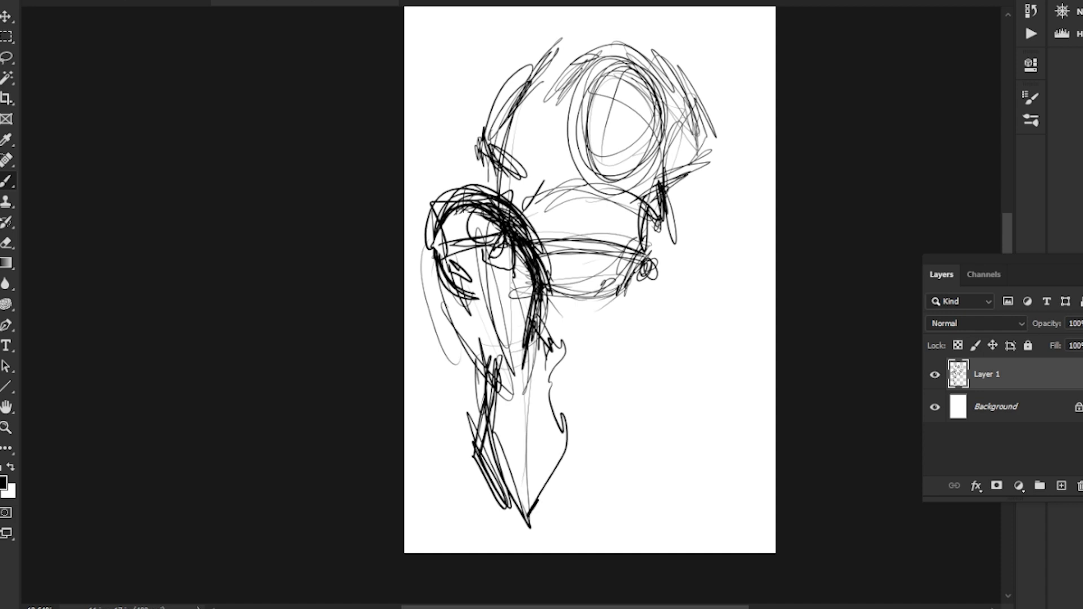
pyautogui.moveTo(540, 377); pyautogui.dragTo(540, 493)
pyautogui.moveTo(550, 331)
pyautogui.mouseDown()
pyautogui.moveTo(538, 385)
pyautogui.moveTo(554, 418)
pyautogui.mouseUp()
pyautogui.moveTo(549, 371); pyautogui.dragTo(546, 410)
pyautogui.moveTo(543, 396)
pyautogui.mouseDown()
pyautogui.moveTo(551, 470)
pyautogui.moveTo(519, 508)
pyautogui.moveTo(531, 521)
pyautogui.mouseUp()
pyautogui.moveTo(555, 435); pyautogui.dragTo(550, 493)
pyautogui.moveTo(533, 374)
pyautogui.mouseDown()
pyautogui.moveTo(567, 381)
pyautogui.moveTo(558, 379)
pyautogui.mouseUp()
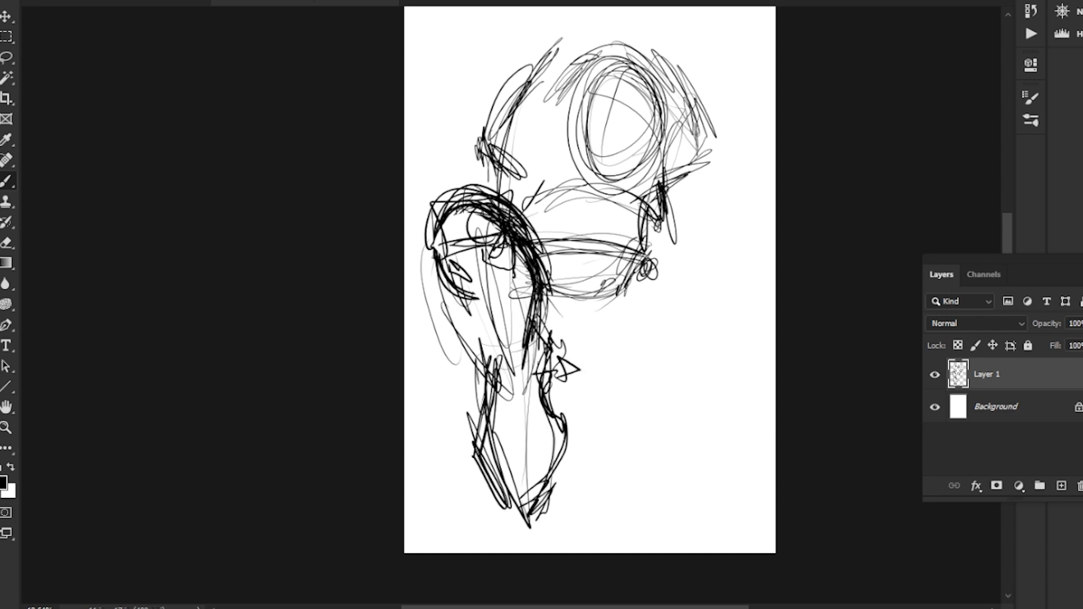
pyautogui.hotkey('ctrl', 'z')
# Step: Darken the left contour of the same lower leg and shape its pointed foot
pyautogui.moveTo(485, 431); pyautogui.dragTo(510, 526)
pyautogui.moveTo(465, 414); pyautogui.dragTo(511, 511)
pyautogui.moveTo(552, 465)
pyautogui.mouseDown()
pyautogui.moveTo(533, 533)
pyautogui.moveTo(533, 505)
pyautogui.mouseUp()
pyautogui.moveTo(477, 440); pyautogui.dragTo(512, 524)
pyautogui.moveTo(468, 418); pyautogui.dragTo(496, 487)
pyautogui.moveTo(459, 364); pyautogui.dragTo(469, 411)
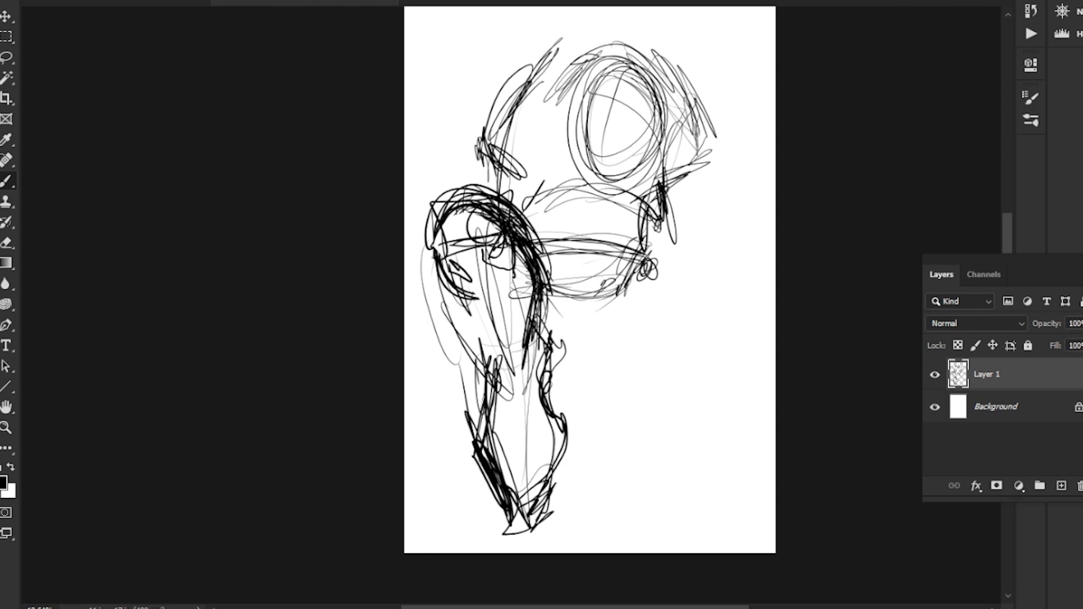
# Step: Sketch the second thigh as a long form running diagonally down from the right hip to the knee
pyautogui.press('l')
pyautogui.press('b')
pyautogui.moveTo(657, 247)
pyautogui.mouseDown()
pyautogui.moveTo(720, 330)
pyautogui.moveTo(730, 365)
pyautogui.mouseUp()
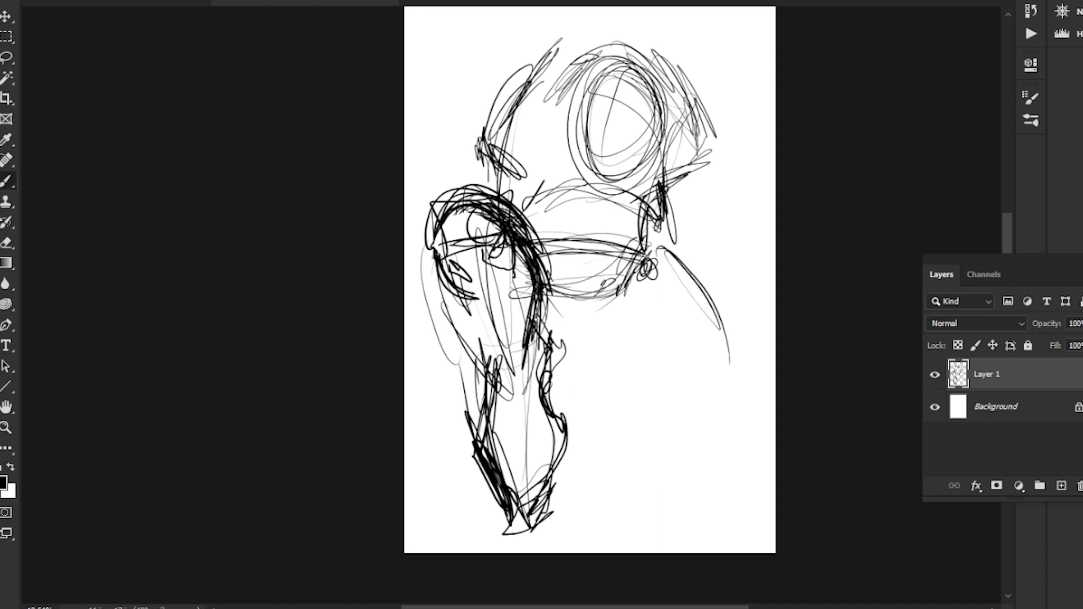
pyautogui.moveTo(647, 234)
pyautogui.mouseDown()
pyautogui.moveTo(773, 342)
pyautogui.moveTo(649, 387)
pyautogui.mouseUp()
pyautogui.moveTo(612, 306); pyautogui.dragTo(729, 393)
pyautogui.moveTo(605, 300)
pyautogui.mouseDown()
pyautogui.moveTo(717, 384)
pyautogui.moveTo(689, 345)
pyautogui.moveTo(717, 382)
pyautogui.mouseUp()
pyautogui.moveTo(655, 354); pyautogui.dragTo(757, 329)
# Step: Reinforce the second thigh's underside and sketch the form beneath it with two small ellipses
pyautogui.moveTo(582, 311)
pyautogui.mouseDown()
pyautogui.moveTo(651, 329)
pyautogui.moveTo(743, 395)
pyautogui.mouseUp()
pyautogui.moveTo(627, 331)
pyautogui.mouseDown()
pyautogui.moveTo(750, 369)
pyautogui.moveTo(756, 394)
pyautogui.moveTo(663, 369)
pyautogui.moveTo(740, 400)
pyautogui.moveTo(645, 360)
pyautogui.moveTo(698, 402)
pyautogui.mouseUp()
pyautogui.moveTo(632, 385); pyautogui.dragTo(703, 405)
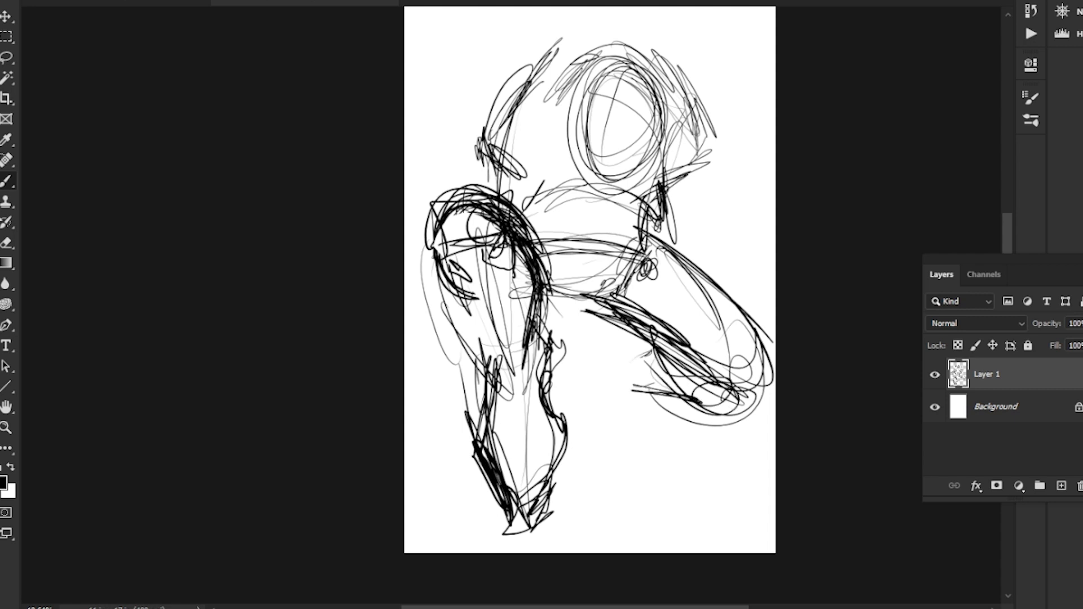
pyautogui.moveTo(660, 342)
pyautogui.mouseDown()
pyautogui.moveTo(631, 364)
pyautogui.moveTo(643, 339)
pyautogui.moveTo(599, 359)
pyautogui.moveTo(607, 344)
pyautogui.moveTo(583, 333)
pyautogui.moveTo(595, 338)
pyautogui.moveTo(564, 353)
pyautogui.moveTo(651, 394)
pyautogui.mouseUp()
pyautogui.moveTo(587, 378)
pyautogui.mouseDown()
pyautogui.moveTo(549, 350)
pyautogui.moveTo(550, 366)
pyautogui.mouseUp()
# Step: Sketch the left shoulder as a circle with the upper arm running down toward the waist
pyautogui.moveTo(506, 167)
pyautogui.mouseDown()
pyautogui.moveTo(552, 168)
pyautogui.moveTo(530, 204)
pyautogui.moveTo(544, 165)
pyautogui.moveTo(585, 295)
pyautogui.moveTo(540, 231)
pyautogui.moveTo(577, 338)
pyautogui.mouseUp()
pyautogui.moveTo(485, 119); pyautogui.dragTo(574, 297)
pyautogui.moveTo(531, 182); pyautogui.dragTo(576, 299)
pyautogui.moveTo(576, 300)
pyautogui.mouseDown()
pyautogui.moveTo(520, 169)
pyautogui.moveTo(562, 254)
pyautogui.mouseUp()
pyautogui.moveTo(536, 173); pyautogui.dragTo(556, 211)
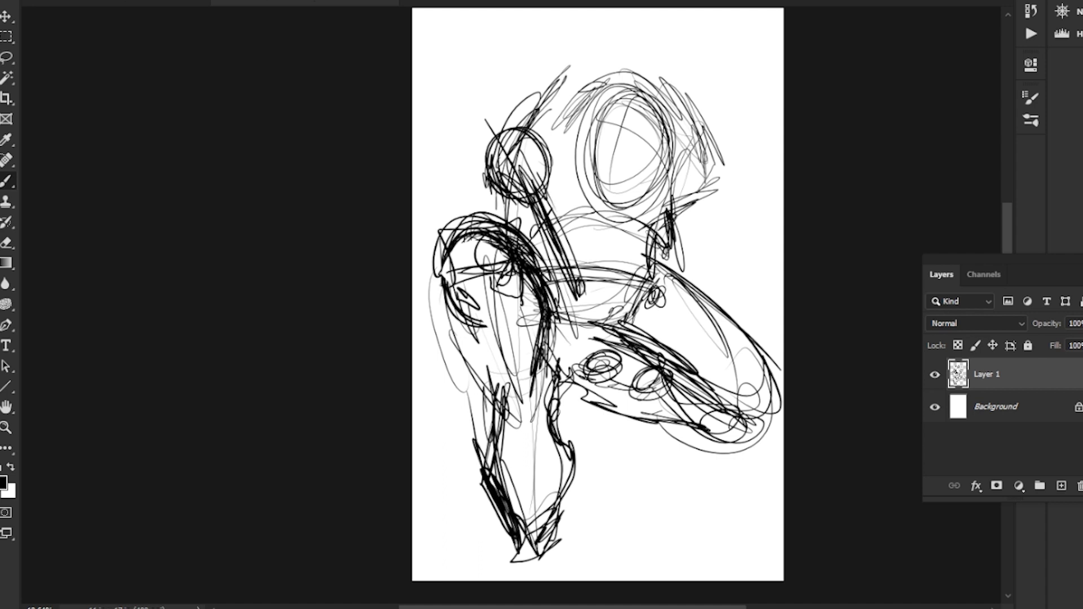
# Step: Thicken the left arm and extend it past the elbow toward the second thigh
pyautogui.moveTo(584, 296)
pyautogui.mouseDown()
pyautogui.moveTo(528, 144)
pyautogui.moveTo(586, 299)
pyautogui.mouseUp()
pyautogui.moveTo(505, 172)
pyautogui.mouseDown()
pyautogui.moveTo(586, 290)
pyautogui.moveTo(603, 294)
pyautogui.moveTo(591, 338)
pyautogui.mouseUp()
pyautogui.moveTo(552, 299)
pyautogui.mouseDown()
pyautogui.moveTo(608, 360)
pyautogui.moveTo(633, 417)
pyautogui.mouseUp()
pyautogui.moveTo(589, 298); pyautogui.dragTo(599, 338)
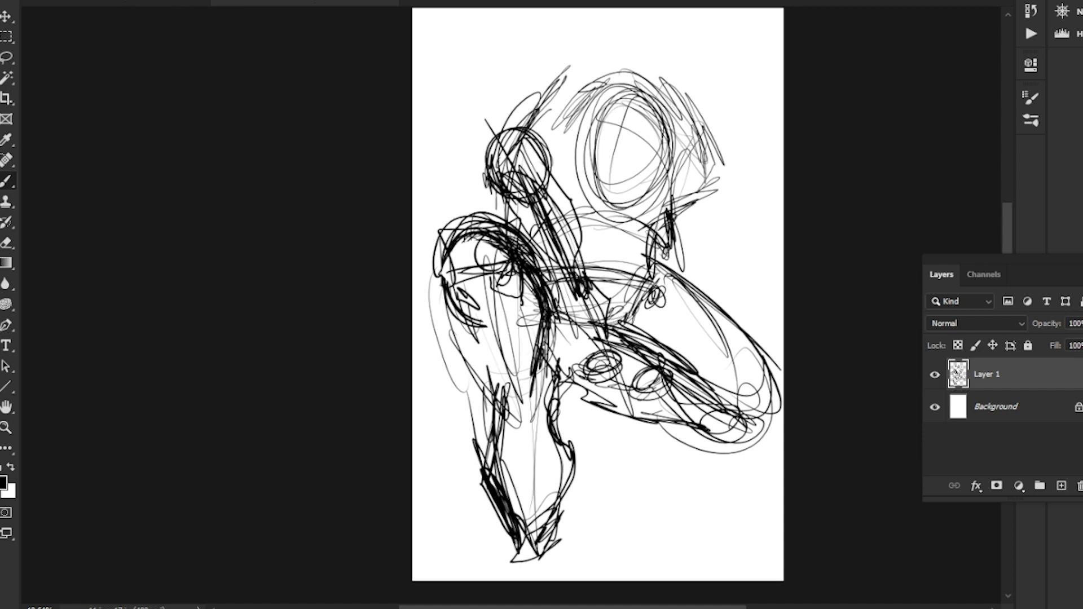
pyautogui.moveTo(550, 247); pyautogui.dragTo(580, 309)
pyautogui.moveTo(587, 259); pyautogui.dragTo(622, 304)
# Step: Sketch the second leg's shin and foot below its bent thigh
pyautogui.moveTo(590, 337); pyautogui.dragTo(664, 470)
pyautogui.moveTo(609, 397); pyautogui.dragTo(682, 492)
pyautogui.moveTo(683, 492)
pyautogui.mouseDown()
pyautogui.moveTo(631, 418)
pyautogui.moveTo(666, 467)
pyautogui.moveTo(702, 456)
pyautogui.mouseUp()
pyautogui.moveTo(702, 454)
pyautogui.mouseDown()
pyautogui.moveTo(726, 508)
pyautogui.moveTo(681, 509)
pyautogui.mouseUp()
pyautogui.moveTo(698, 447); pyautogui.dragTo(727, 510)
pyautogui.moveTo(726, 507); pyautogui.dragTo(689, 516)
pyautogui.moveTo(700, 441); pyautogui.dragTo(738, 513)
# Step: Add contour strokes around the second knee and a light diagonal stroke near the page's lower edge
pyautogui.moveTo(667, 433); pyautogui.dragTo(700, 466)
pyautogui.moveTo(702, 396); pyautogui.dragTo(764, 467)
pyautogui.moveTo(784, 310); pyautogui.dragTo(764, 395)
pyautogui.moveTo(744, 411); pyautogui.dragTo(732, 432)
pyautogui.moveTo(643, 520); pyautogui.dragTo(598, 559)
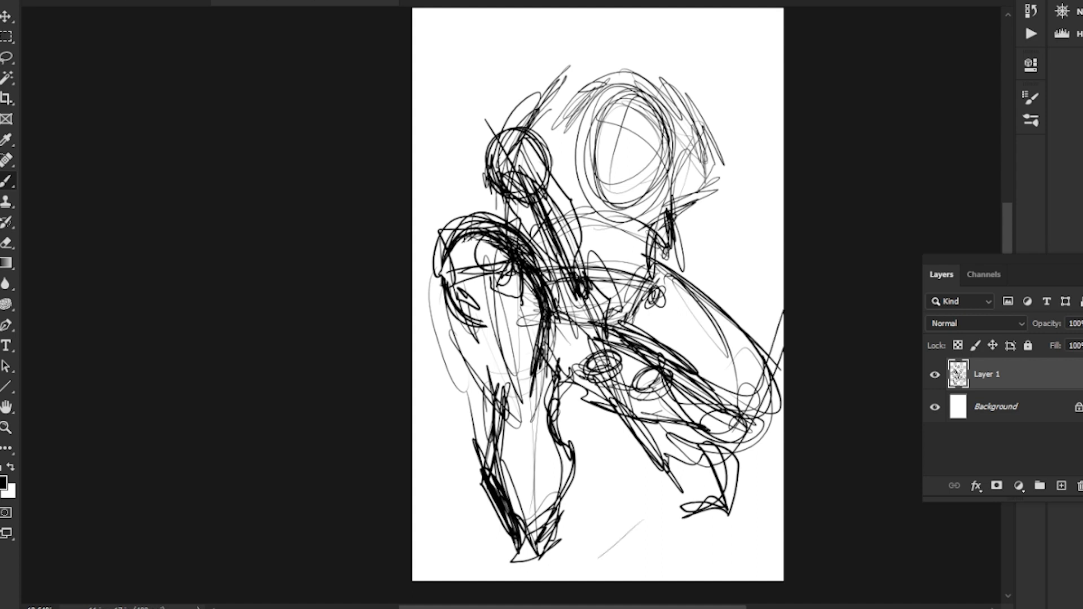
pyautogui.moveTo(699, 152); pyautogui.dragTo(673, 215)
pyautogui.moveTo(702, 161); pyautogui.dragTo(682, 198)
pyautogui.moveTo(715, 159)
pyautogui.mouseDown()
pyautogui.moveTo(692, 206)
pyautogui.moveTo(701, 259)
pyautogui.mouseUp()
pyautogui.moveTo(714, 176); pyautogui.dragTo(703, 254)
pyautogui.moveTo(711, 197); pyautogui.dragTo(699, 236)
pyautogui.moveTo(707, 205); pyautogui.dragTo(692, 263)
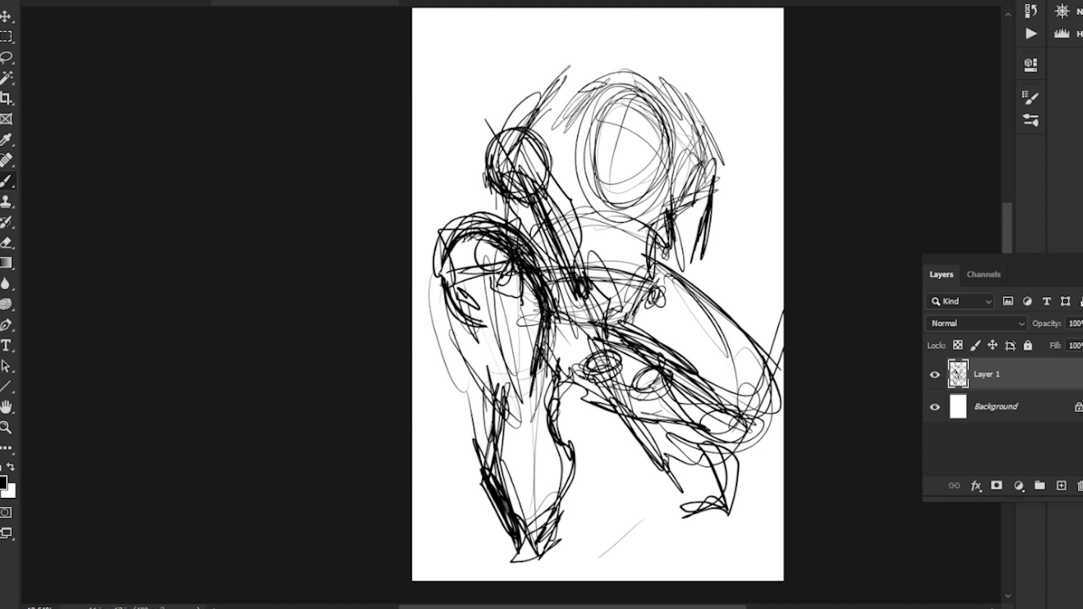
pyautogui.hotkey('ctrl', 'z')
pyautogui.hotkey('ctrl', 'z')
pyautogui.hotkey('ctrl', 'z')
pyautogui.hotkey('ctrl', 'z')
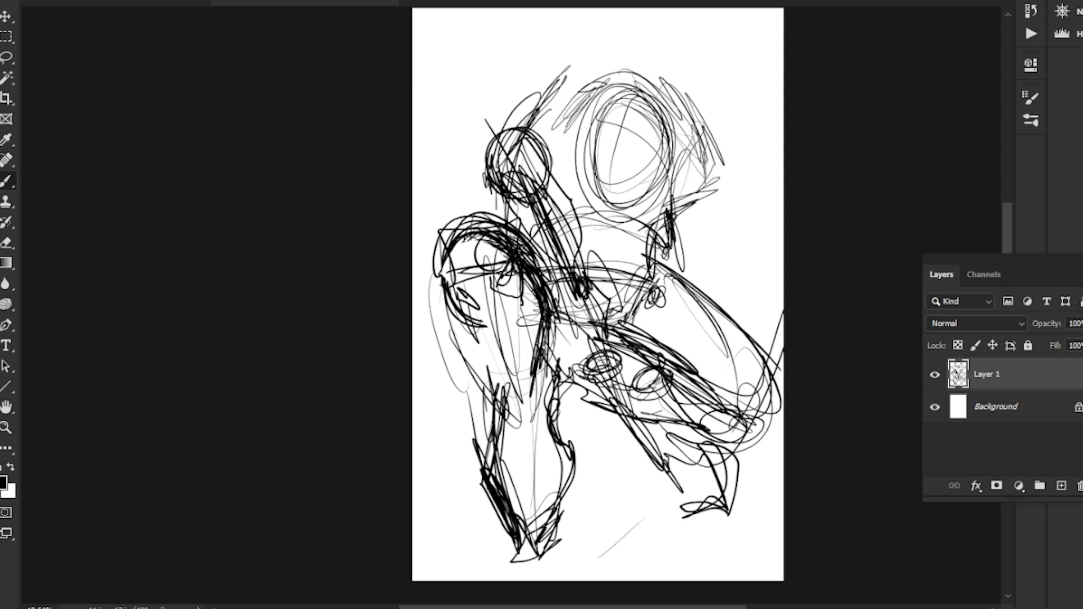
# Step: Sketch the right shoulder and upper arm with rounded contour strokes beside the head
pyautogui.moveTo(699, 110)
pyautogui.mouseDown()
pyautogui.moveTo(677, 156)
pyautogui.moveTo(679, 192)
pyautogui.mouseUp()
pyautogui.moveTo(715, 125)
pyautogui.mouseDown()
pyautogui.moveTo(699, 183)
pyautogui.moveTo(725, 180)
pyautogui.mouseUp()
pyautogui.moveTo(725, 170)
pyautogui.mouseDown()
pyautogui.moveTo(696, 201)
pyautogui.moveTo(731, 225)
pyautogui.mouseUp()
pyautogui.moveTo(702, 222)
pyautogui.mouseDown()
pyautogui.moveTo(687, 229)
pyautogui.moveTo(728, 221)
pyautogui.mouseUp()
pyautogui.moveTo(728, 226)
pyautogui.mouseDown()
pyautogui.moveTo(691, 240)
pyautogui.moveTo(745, 266)
pyautogui.moveTo(735, 304)
pyautogui.mouseUp()
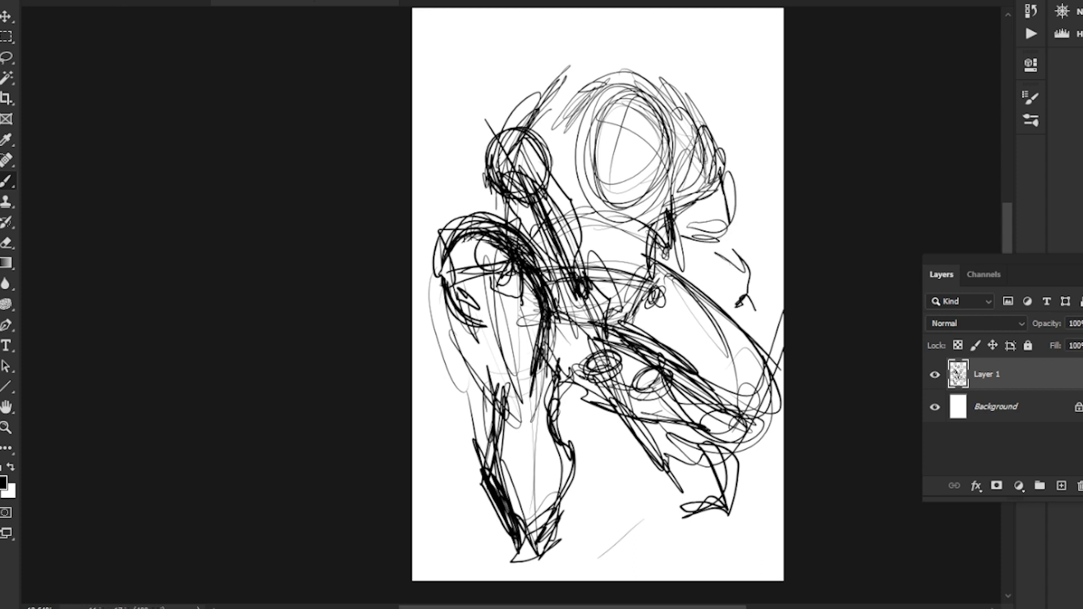
# Step: Sketch a blocky form for the right forearm and hand above the second thigh
pyautogui.moveTo(719, 242); pyautogui.dragTo(750, 304)
pyautogui.moveTo(720, 244)
pyautogui.mouseDown()
pyautogui.moveTo(692, 266)
pyautogui.moveTo(727, 245)
pyautogui.mouseUp()
pyautogui.moveTo(728, 246); pyautogui.dragTo(761, 302)
pyautogui.moveTo(761, 302); pyautogui.dragTo(738, 310)
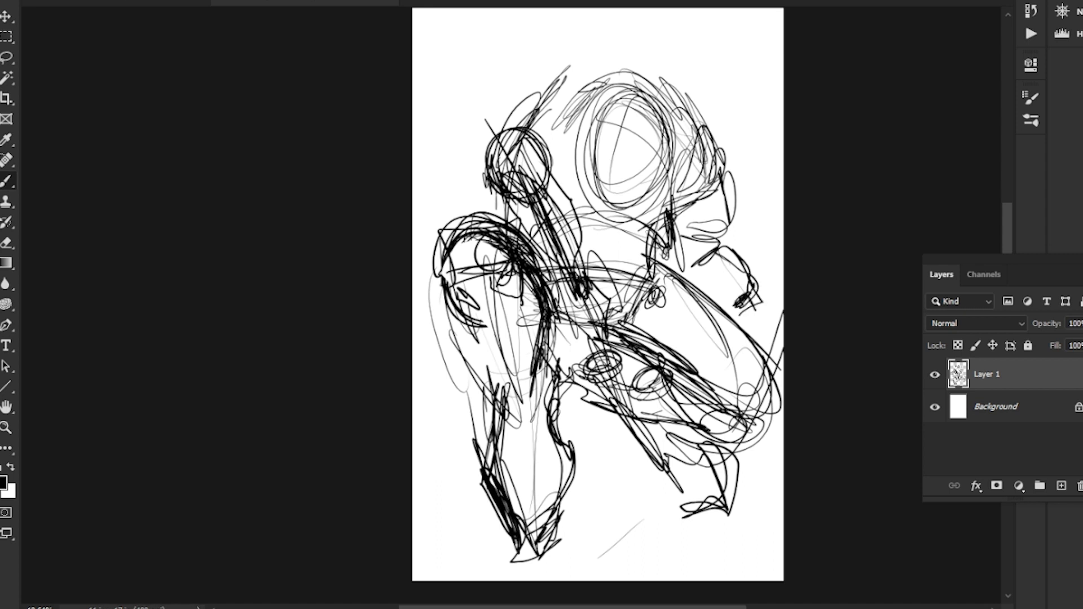
pyautogui.moveTo(697, 267); pyautogui.dragTo(689, 289)
pyautogui.moveTo(738, 298); pyautogui.dragTo(709, 319)
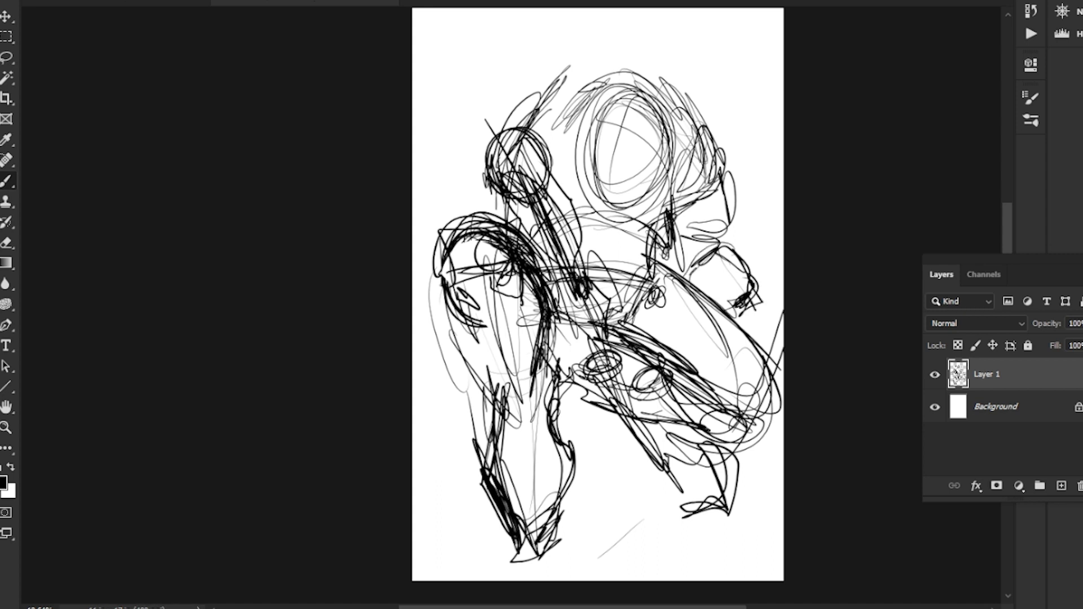
pyautogui.moveTo(697, 282); pyautogui.dragTo(732, 265)
pyautogui.moveTo(721, 265); pyautogui.dragTo(694, 304)
# Step: Darken the head's oval and add a curved guideline across it, undoing the last stroke on the face
pyautogui.moveTo(582, 122)
pyautogui.mouseDown()
pyautogui.moveTo(666, 115)
pyautogui.moveTo(583, 193)
pyautogui.moveTo(601, 210)
pyautogui.mouseUp()
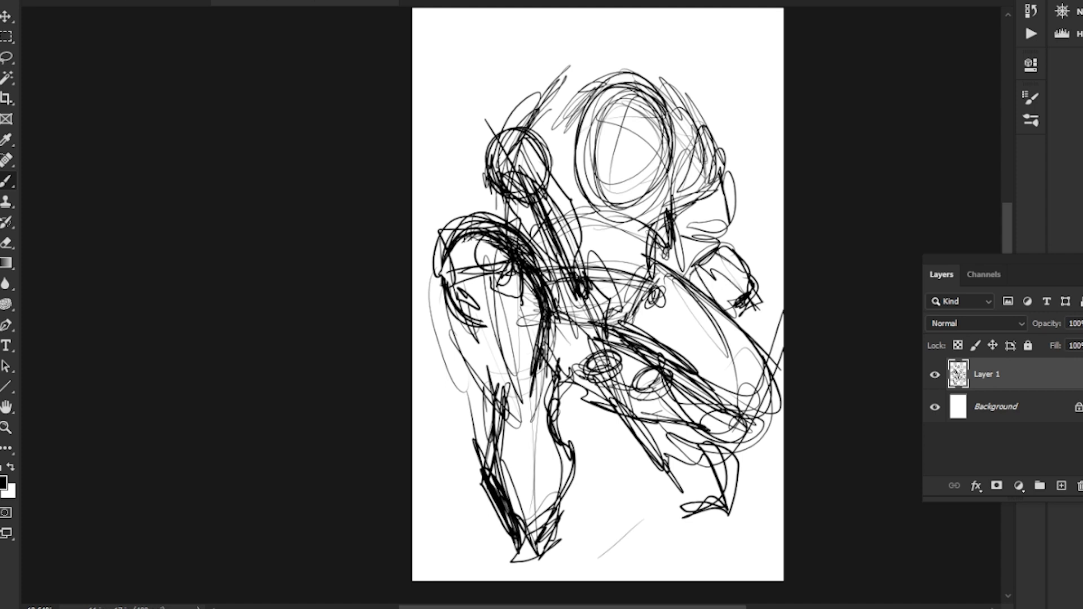
pyautogui.moveTo(675, 113)
pyautogui.mouseDown()
pyautogui.moveTo(602, 198)
pyautogui.moveTo(650, 75)
pyautogui.moveTo(628, 192)
pyautogui.moveTo(562, 105)
pyautogui.mouseUp()
pyautogui.moveTo(689, 136); pyautogui.dragTo(548, 110)
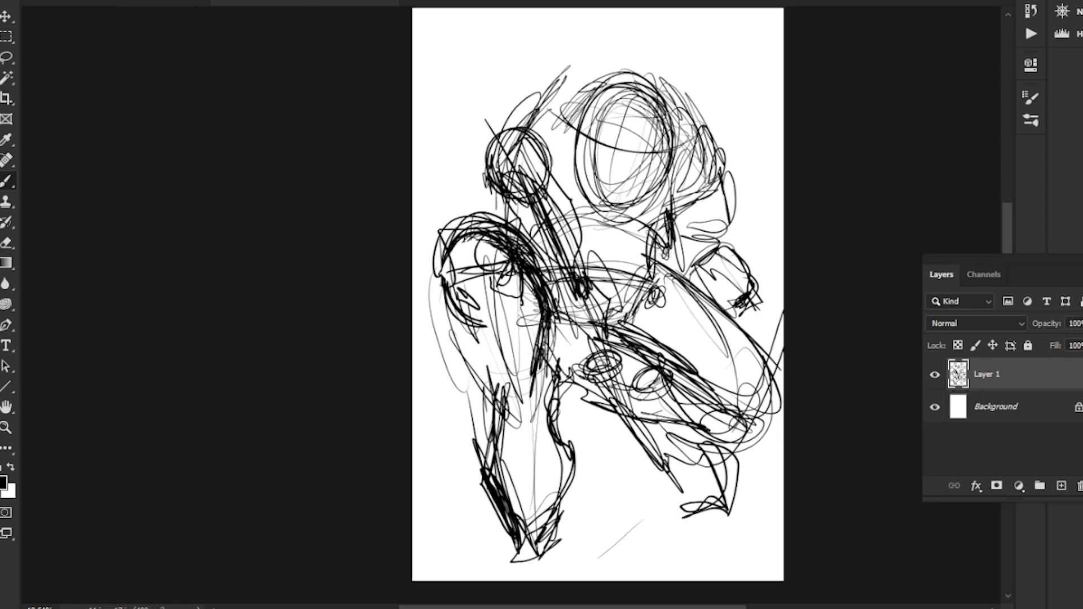
pyautogui.moveTo(621, 128); pyautogui.dragTo(648, 164)
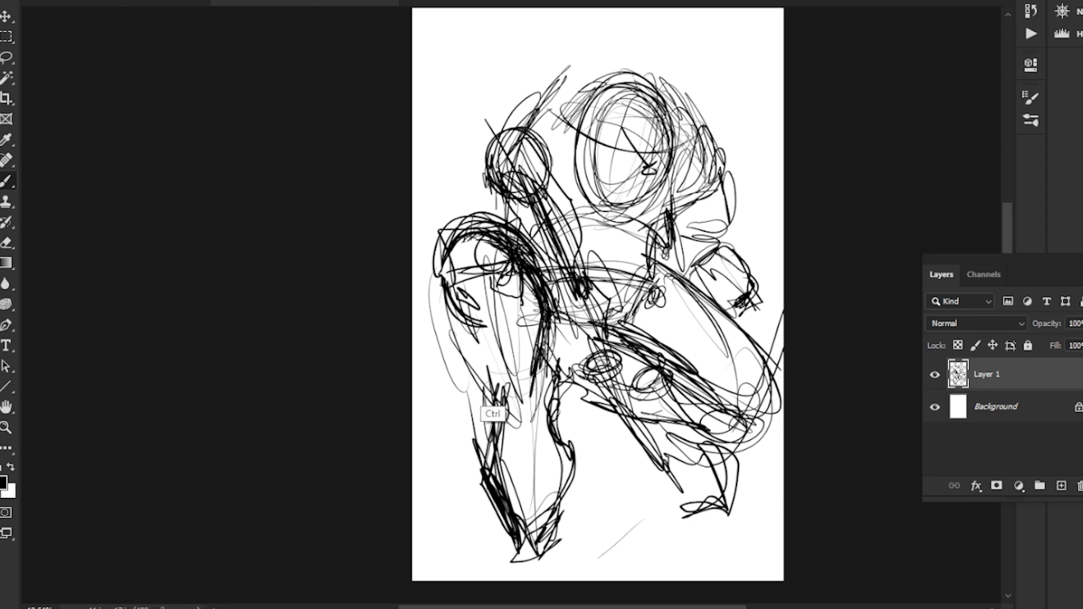
pyautogui.hotkey('ctrl', 'z')
# Step: Reinforce the contours of the left shoulder, the near leg, the torso's right side and the second thigh
pyautogui.moveTo(567, 67)
pyautogui.mouseDown()
pyautogui.moveTo(502, 129)
pyautogui.moveTo(500, 163)
pyautogui.mouseUp()
pyautogui.moveTo(449, 290)
pyautogui.mouseDown()
pyautogui.moveTo(499, 411)
pyautogui.moveTo(504, 494)
pyautogui.mouseUp()
pyautogui.moveTo(685, 138); pyautogui.dragTo(657, 248)
pyautogui.moveTo(657, 197); pyautogui.dragTo(666, 291)
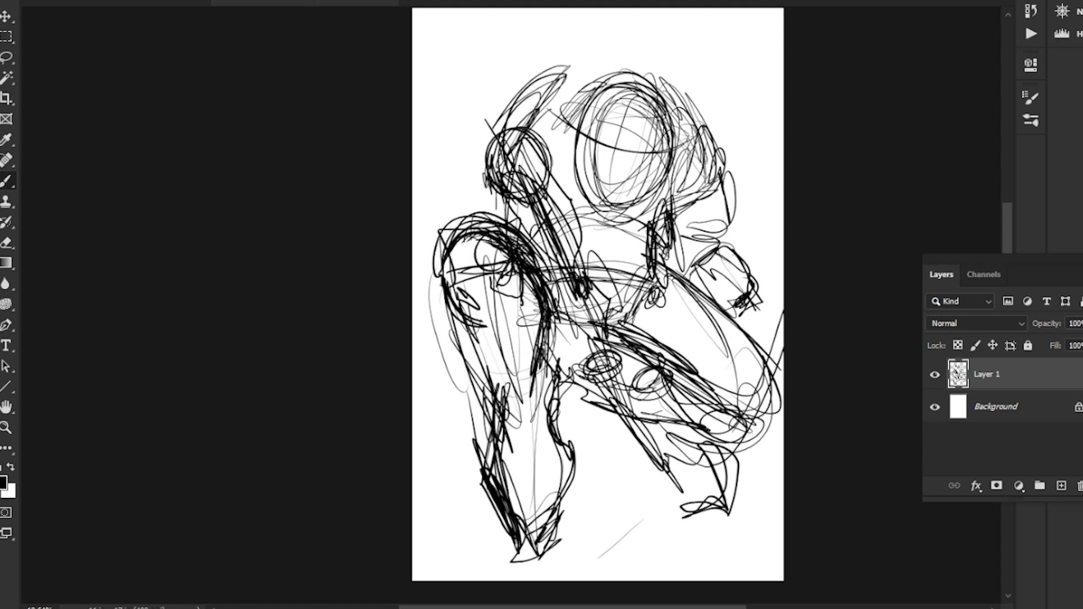
pyautogui.moveTo(663, 251)
pyautogui.mouseDown()
pyautogui.moveTo(640, 277)
pyautogui.moveTo(640, 251)
pyautogui.mouseUp()
pyautogui.moveTo(686, 288); pyautogui.dragTo(756, 378)
pyautogui.moveTo(676, 265)
pyautogui.mouseDown()
pyautogui.moveTo(755, 375)
pyautogui.moveTo(776, 424)
pyautogui.mouseUp()
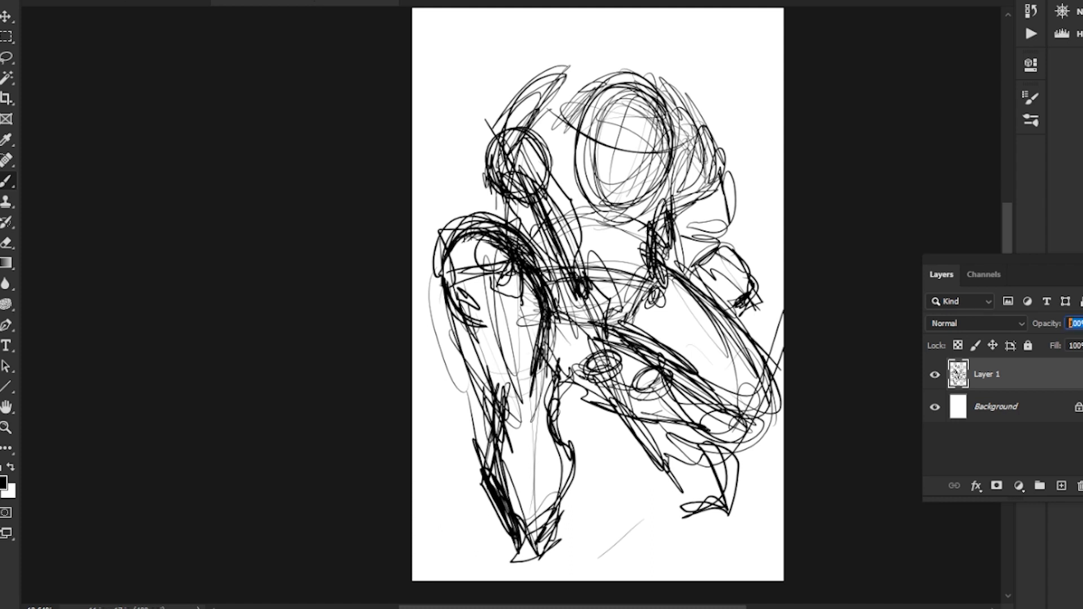
# Step: Lower Layer 1's opacity to 35% and add a new empty layer above it
pyautogui.write('35')
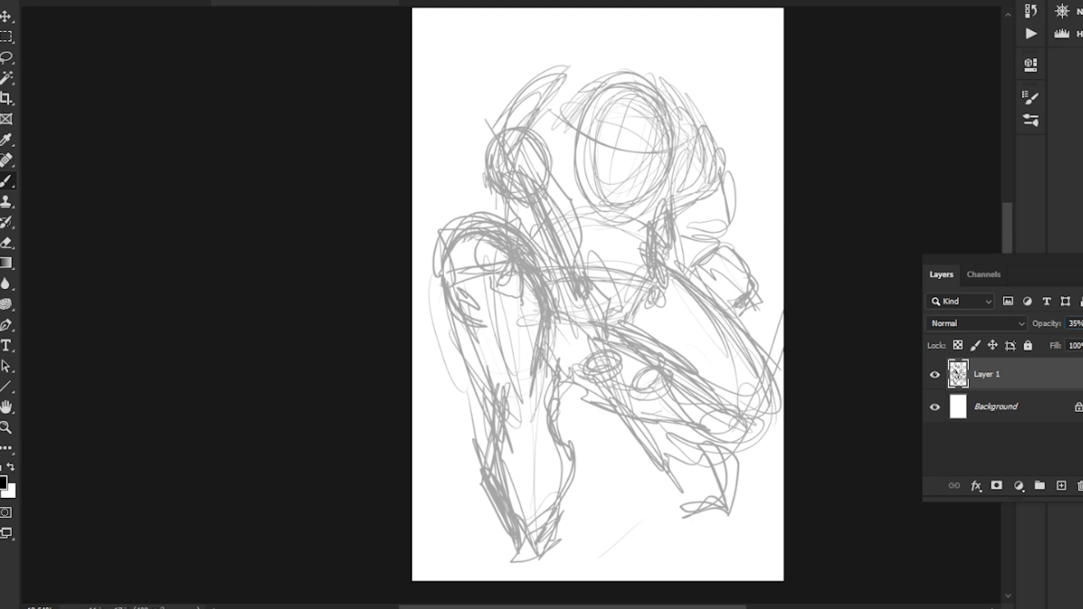
pyautogui.click(1061, 486)
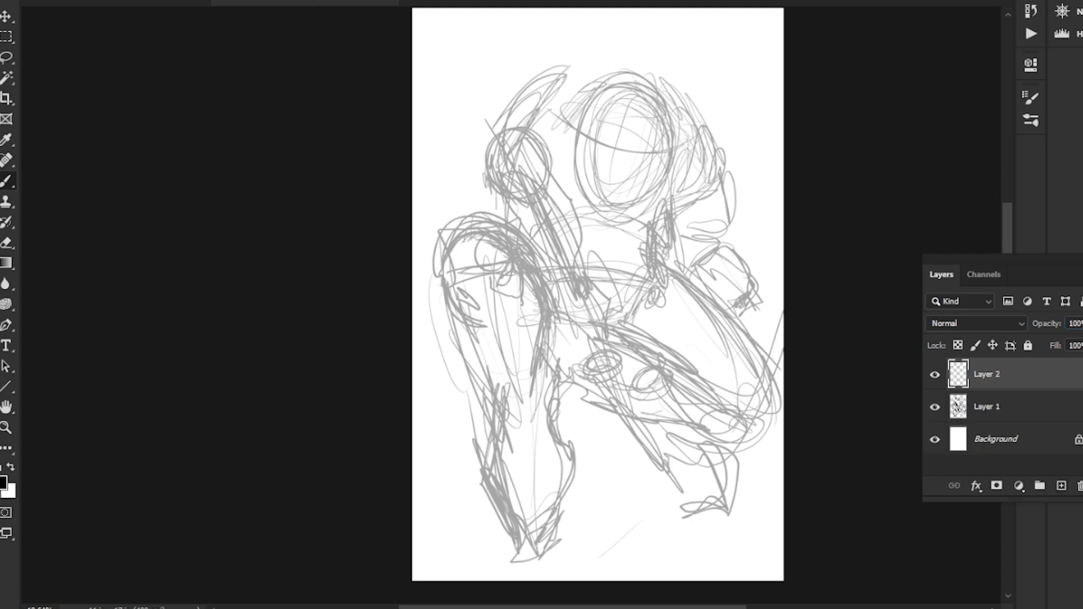
# Step: Return to Layer 1 and add further curved guideline strokes to the head with the Brush
pyautogui.press('z')
pyautogui.moveTo(583, 90); pyautogui.dragTo(635, 91)
pyautogui.moveTo(507, 271); pyautogui.dragTo(615, 248)
pyautogui.press('b')
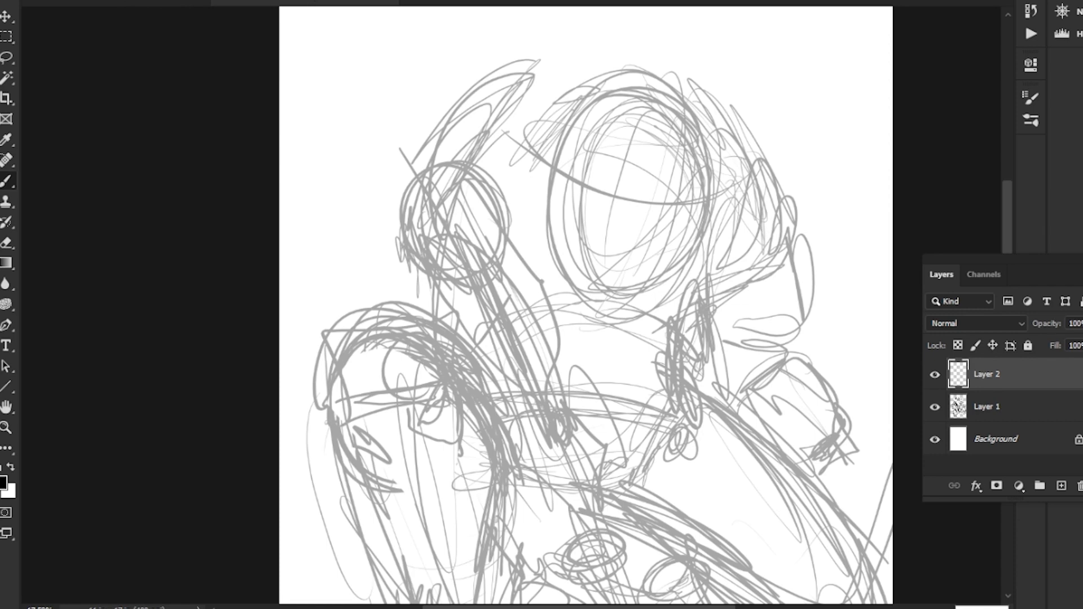
pyautogui.click(1001, 407)
pyautogui.moveTo(684, 148); pyautogui.dragTo(639, 283)
pyautogui.moveTo(533, 160)
pyautogui.mouseDown()
pyautogui.moveTo(736, 183)
pyautogui.moveTo(559, 163)
pyautogui.mouseUp()
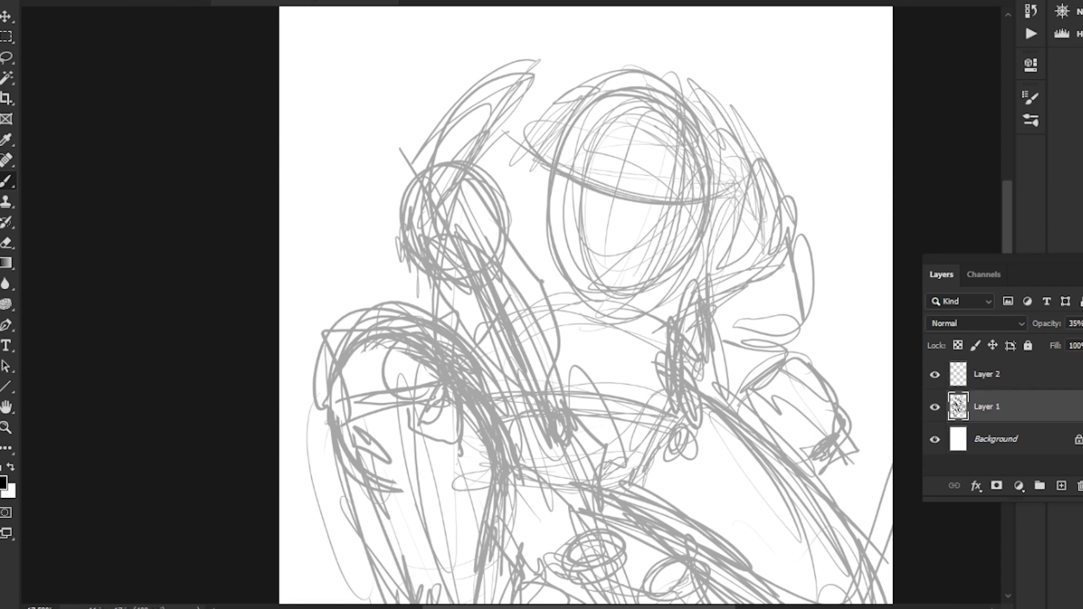
# Step: Switch to Layer 2 and sketch the outline of the large near eye on the head with the Brush
pyautogui.click(1002, 375)
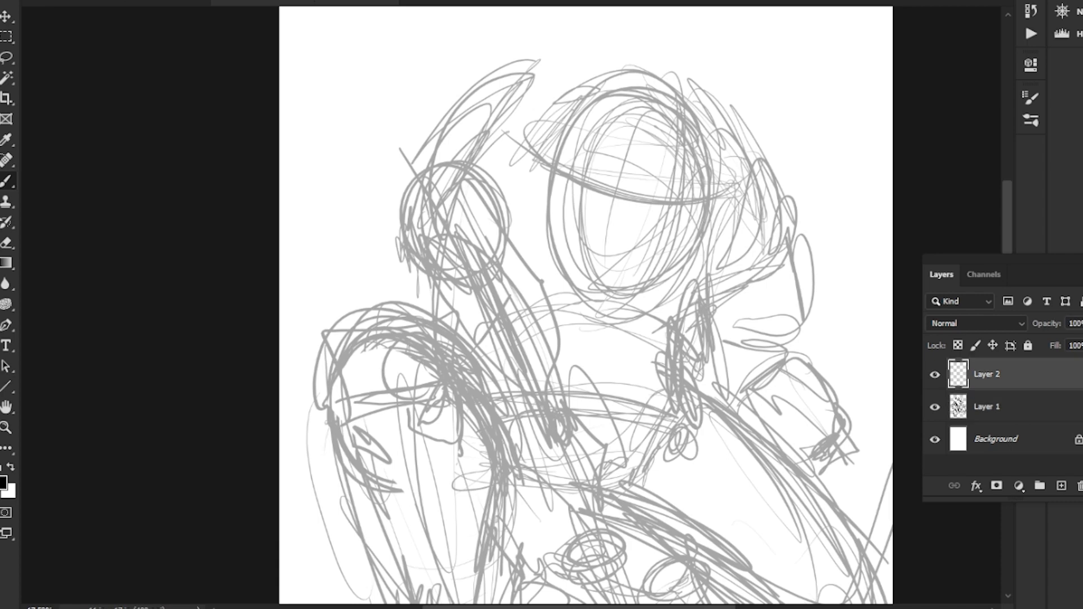
pyautogui.moveTo(661, 197)
pyautogui.mouseDown()
pyautogui.moveTo(626, 162)
pyautogui.moveTo(642, 168)
pyautogui.moveTo(600, 106)
pyautogui.moveTo(590, 203)
pyautogui.mouseUp()
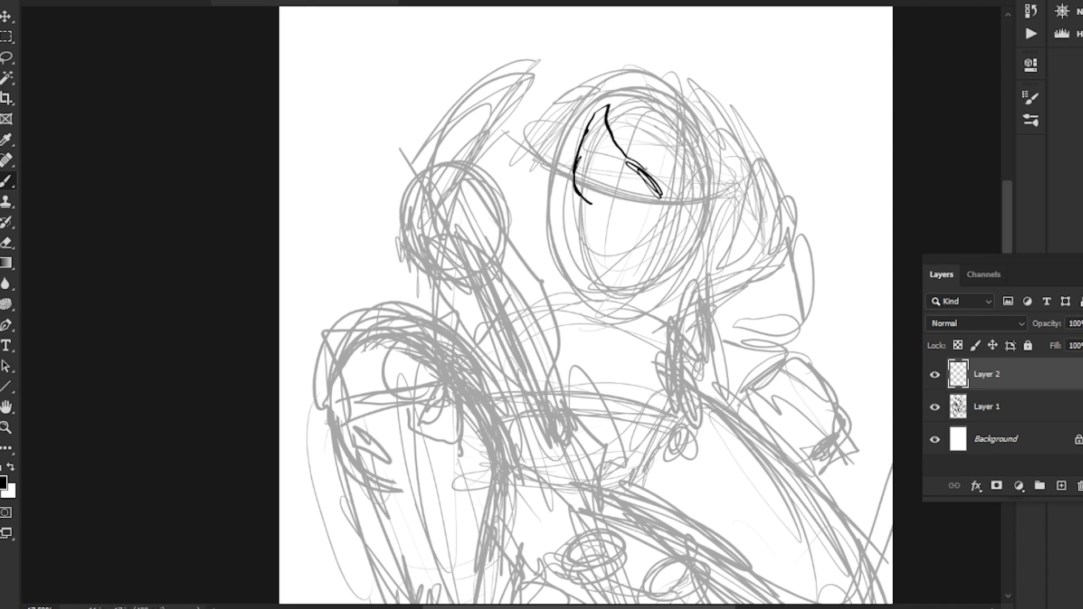
pyautogui.moveTo(667, 181)
pyautogui.mouseDown()
pyautogui.moveTo(640, 209)
pyautogui.moveTo(589, 197)
pyautogui.moveTo(569, 169)
pyautogui.moveTo(572, 146)
pyautogui.mouseUp()
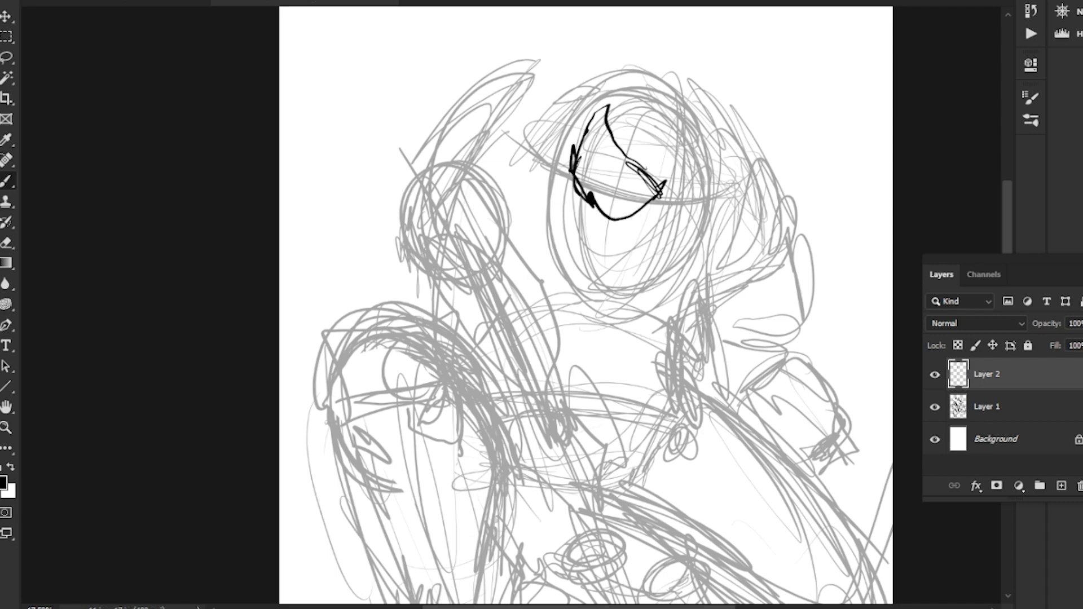
# Step: Sketch the far eye's edge and far side of the face, plus the curved upper jaw with its back corner
pyautogui.moveTo(687, 192)
pyautogui.mouseDown()
pyautogui.moveTo(706, 133)
pyautogui.moveTo(698, 179)
pyautogui.mouseUp()
pyautogui.moveTo(717, 140)
pyautogui.mouseDown()
pyautogui.moveTo(698, 226)
pyautogui.moveTo(674, 268)
pyautogui.moveTo(621, 279)
pyautogui.moveTo(578, 268)
pyautogui.moveTo(609, 265)
pyautogui.mouseUp()
pyautogui.moveTo(550, 211)
pyautogui.mouseDown()
pyautogui.moveTo(571, 234)
pyautogui.moveTo(561, 180)
pyautogui.moveTo(546, 201)
pyautogui.moveTo(551, 321)
pyautogui.mouseUp()
pyautogui.moveTo(561, 249); pyautogui.dragTo(558, 297)
# Step: Draw the front line of the open lower jaw down from the upper jaw and thicken it
pyautogui.moveTo(655, 280)
pyautogui.mouseDown()
pyautogui.moveTo(607, 339)
pyautogui.moveTo(602, 379)
pyautogui.mouseUp()
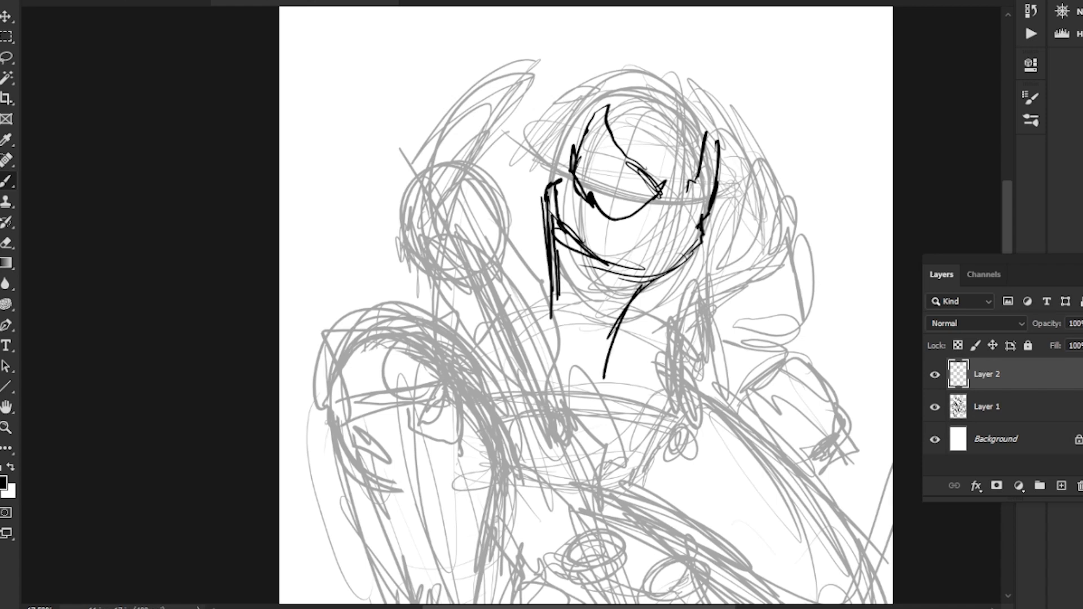
pyautogui.moveTo(631, 300)
pyautogui.mouseDown()
pyautogui.moveTo(608, 401)
pyautogui.moveTo(595, 405)
pyautogui.mouseUp()
pyautogui.moveTo(604, 374); pyautogui.dragTo(600, 393)
pyautogui.moveTo(630, 291); pyautogui.dragTo(602, 377)
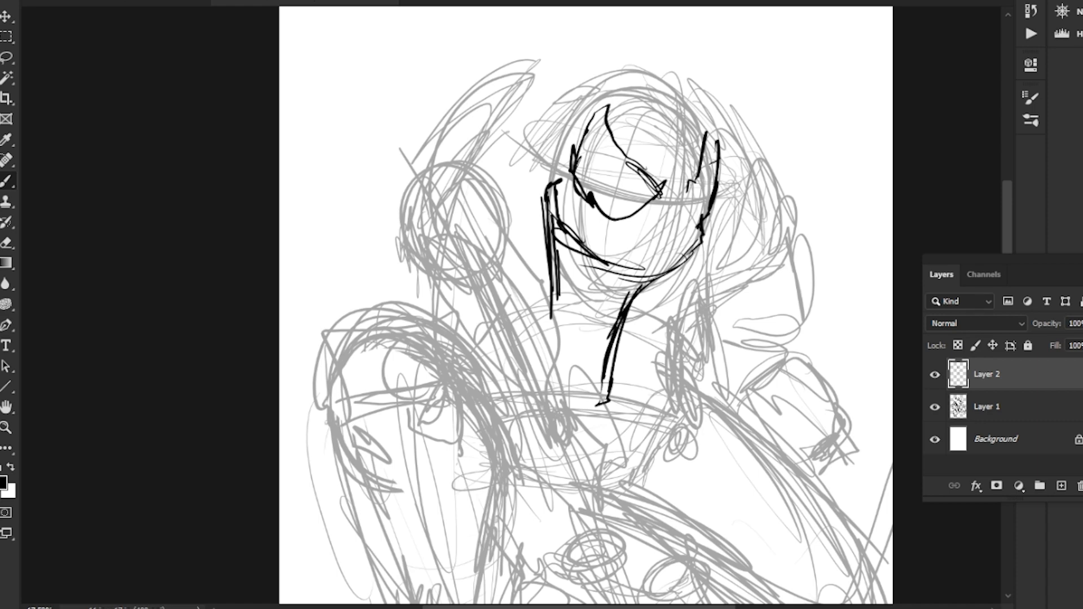
# Step: Add a stroke below the near eye's corner and a nostril, and erase the lower part of the far cheek line
pyautogui.moveTo(657, 199); pyautogui.dragTo(616, 234)
pyautogui.moveTo(684, 214)
pyautogui.mouseDown()
pyautogui.moveTo(684, 236)
pyautogui.moveTo(696, 219)
pyautogui.mouseUp()
pyautogui.press('l')
pyautogui.press('Delete')
pyautogui.hotkey('ctrl', 'd')
# Step: Redraw the far cheek contour down to the lip and add short strokes above the back of the upper jaw
pyautogui.press('z')
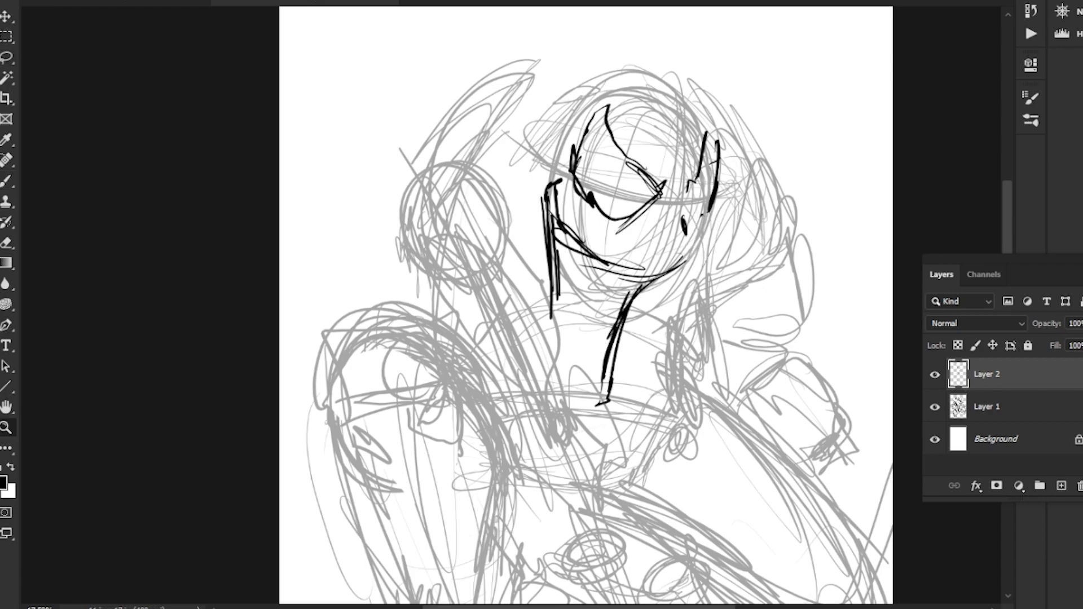
pyautogui.moveTo(584, 304); pyautogui.dragTo(533, 304)
pyautogui.moveTo(530, 249); pyautogui.dragTo(603, 249)
pyautogui.moveTo(626, 361); pyautogui.dragTo(497, 239)
pyautogui.press('b')
pyautogui.moveTo(684, 83)
pyautogui.mouseDown()
pyautogui.moveTo(654, 186)
pyautogui.moveTo(641, 198)
pyautogui.moveTo(620, 188)
pyautogui.mouseUp()
pyautogui.moveTo(537, 170); pyautogui.dragTo(489, 126)
pyautogui.moveTo(508, 225); pyautogui.dragTo(517, 232)
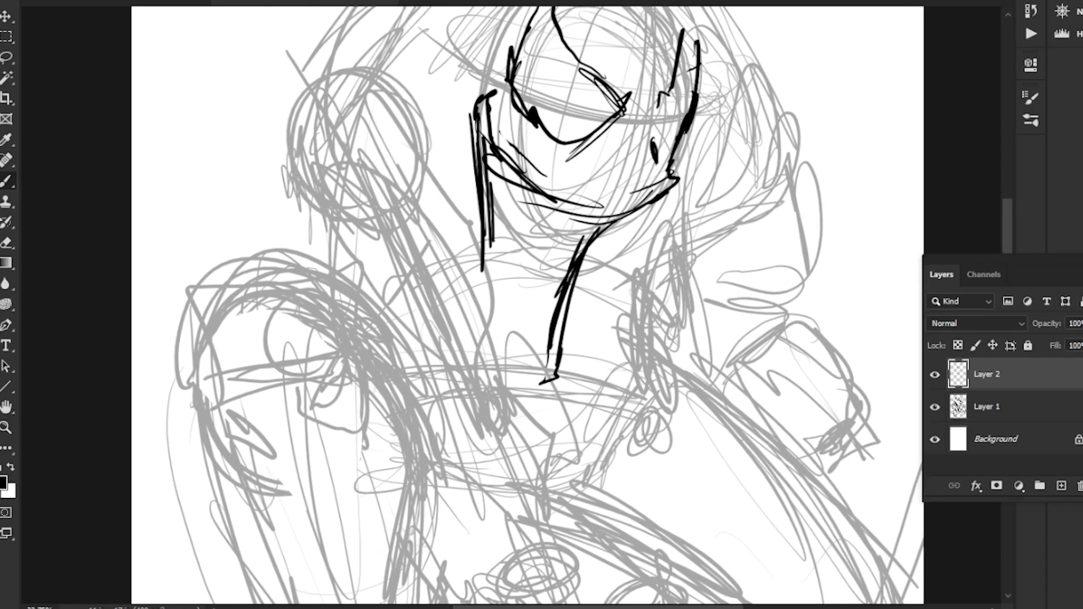
# Step: Extend the near eye's upper tip and redraw its inner edge with a jagged contour
pyautogui.moveTo(507, 282); pyautogui.dragTo(581, 348)
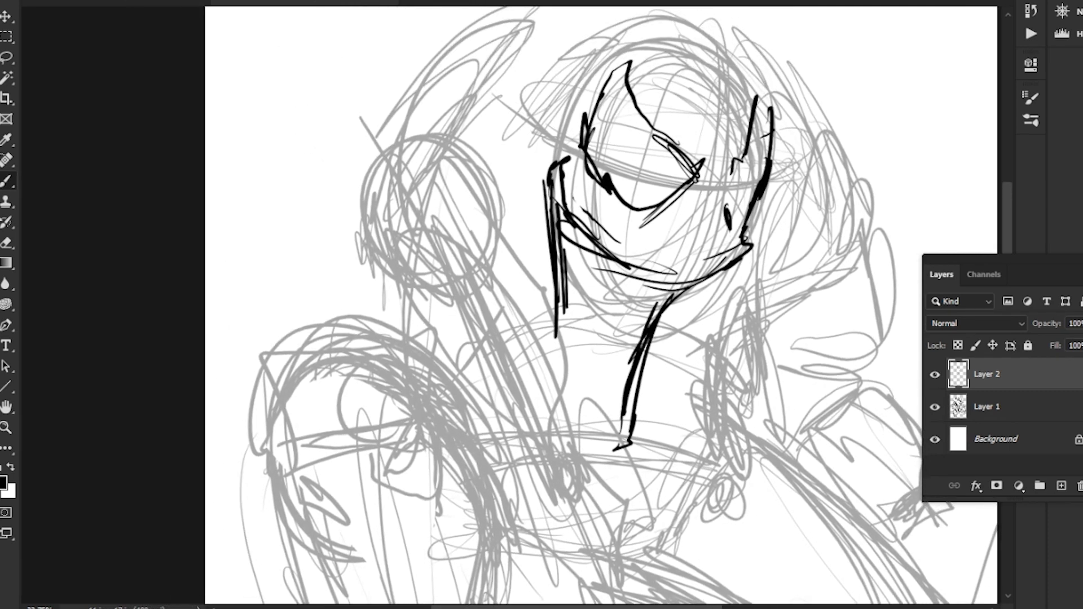
pyautogui.moveTo(667, 139); pyautogui.dragTo(626, 84)
pyautogui.moveTo(646, 46)
pyautogui.mouseDown()
pyautogui.moveTo(600, 92)
pyautogui.moveTo(666, 142)
pyautogui.mouseUp()
pyautogui.press('l')
pyautogui.hotkey('ctrl', 'z')
pyautogui.press('b')
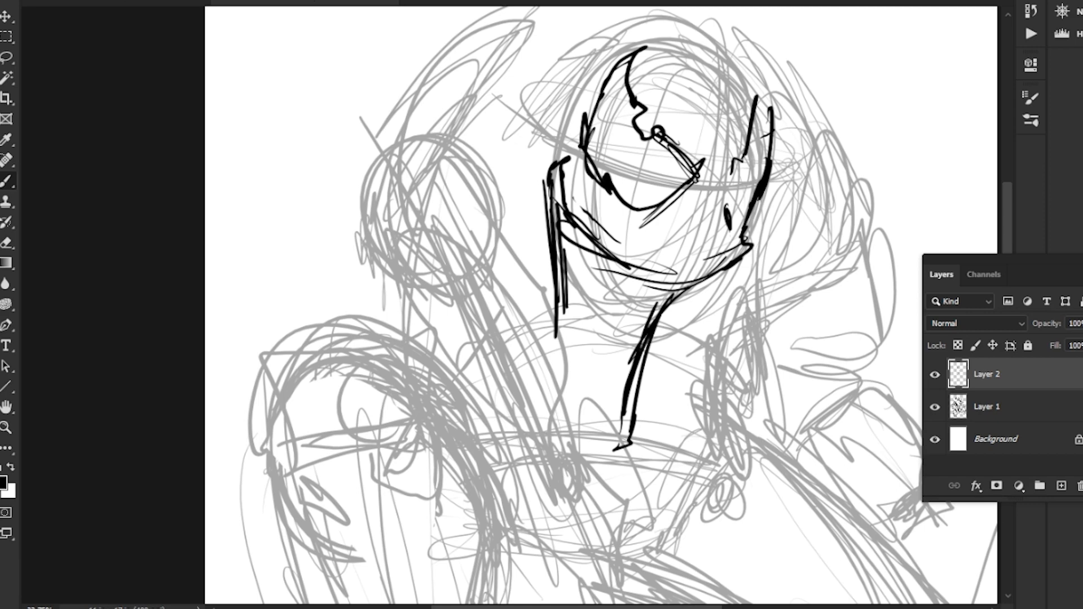
# Step: Try to cut away the near eye's lower edge, and undo this along with the jagged inner-edge strokes
pyautogui.moveTo(652, 193)
pyautogui.mouseDown()
pyautogui.moveTo(664, 184)
pyautogui.moveTo(670, 216)
pyautogui.mouseUp()
pyautogui.press('l')
pyautogui.press('Delete')
pyautogui.hotkey('ctrl', 'd')
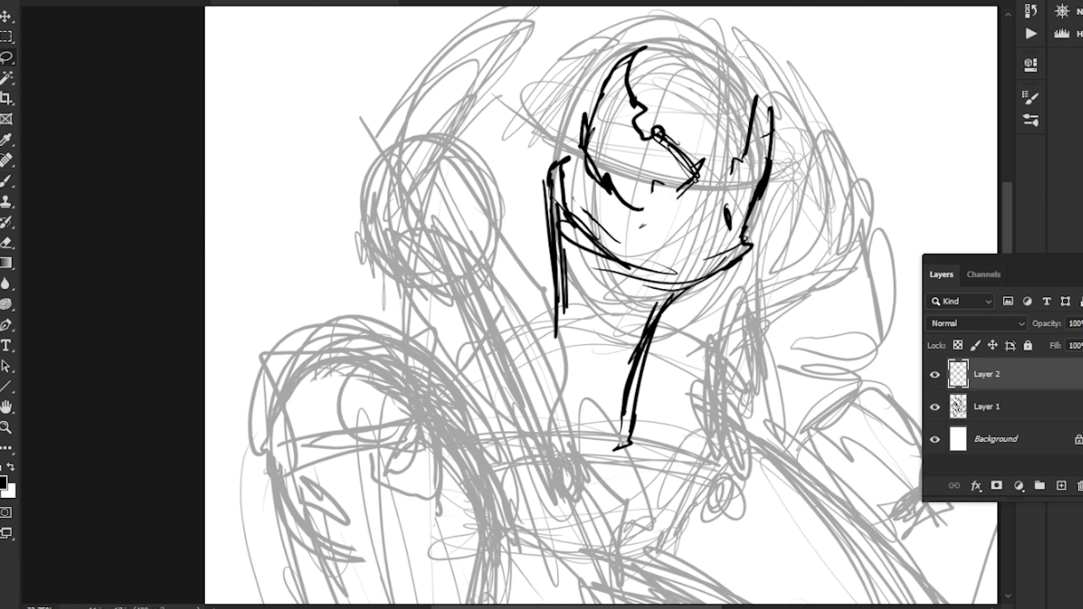
pyautogui.hotkey('ctrl', 'z')
pyautogui.hotkey('ctrl', 'z')
pyautogui.hotkey('ctrl', 'z')
pyautogui.hotkey('ctrl', 'z')
pyautogui.hotkey('ctrl', 'z')
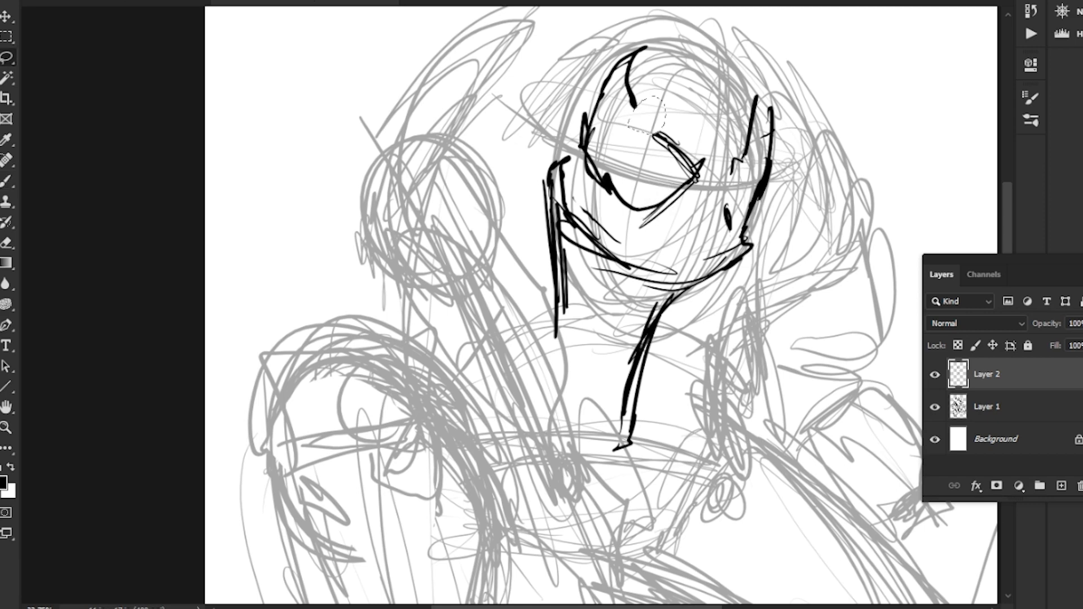
# Step: Redraw the near eye's inner edge as a curve to the lower corner, remove the old corner and thicken the outline
pyautogui.scroll(2, 607, 308)
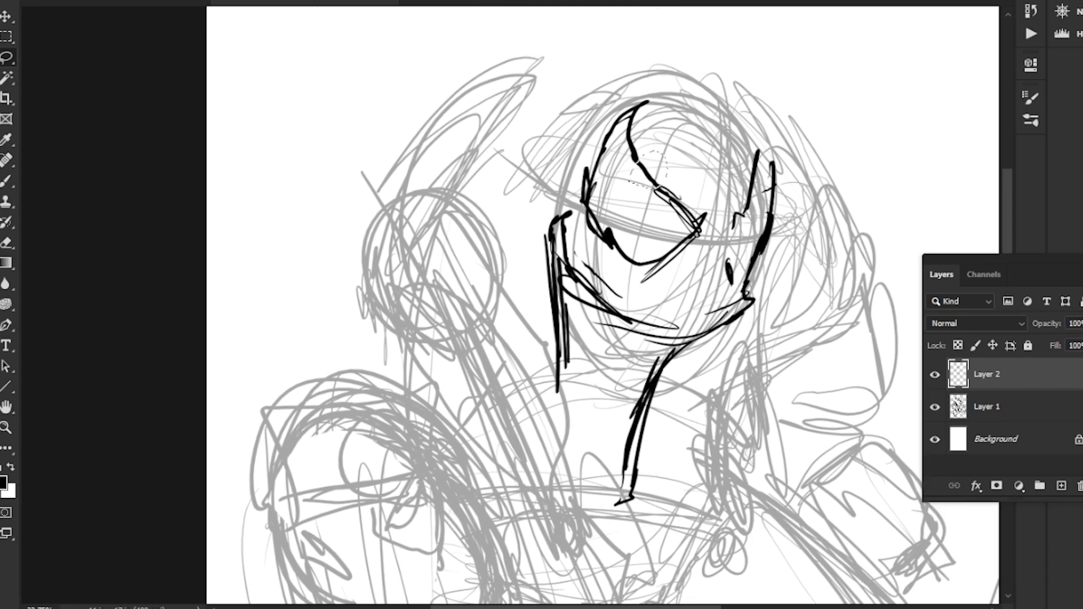
pyautogui.press('b')
pyautogui.moveTo(646, 156)
pyautogui.mouseDown()
pyautogui.moveTo(665, 177)
pyautogui.moveTo(682, 244)
pyautogui.mouseUp()
pyautogui.press('l')
pyautogui.hotkey('ctrl', 'd')
pyautogui.press('b')
pyautogui.moveTo(676, 206); pyautogui.dragTo(683, 234)
pyautogui.press('l')
pyautogui.press('Delete')
pyautogui.moveTo(674, 171)
pyautogui.mouseDown()
pyautogui.moveTo(685, 248)
pyautogui.moveTo(691, 228)
pyautogui.moveTo(597, 217)
pyautogui.moveTo(592, 166)
pyautogui.moveTo(661, 100)
pyautogui.mouseUp()
pyautogui.press('b')
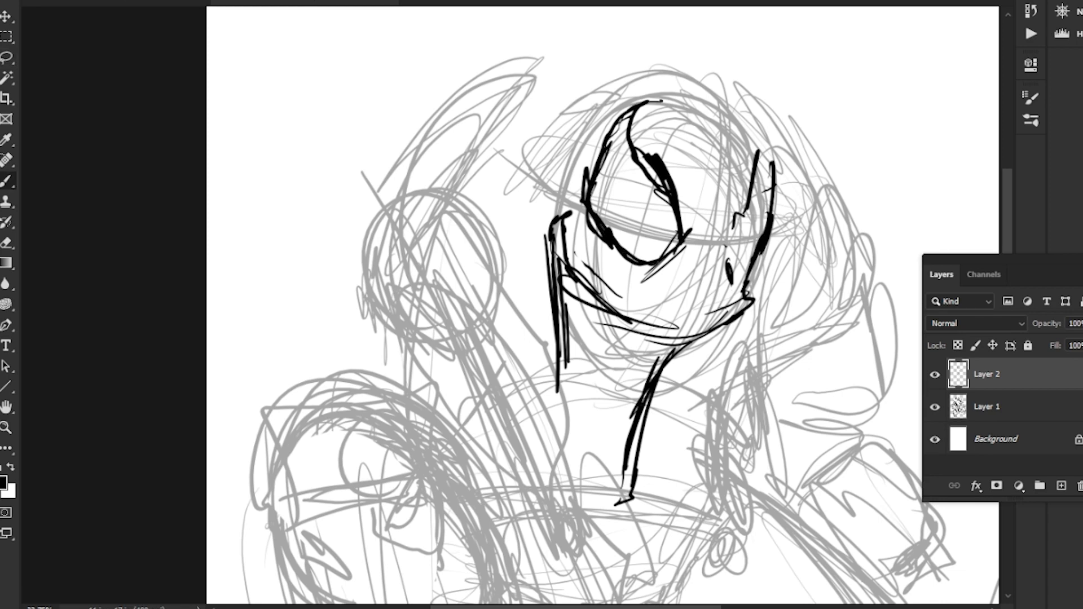
# Step: Outline the dome and back of the head and extend long strokes down along the back of the jaw
pyautogui.moveTo(620, 282); pyautogui.dragTo(629, 316)
pyautogui.moveTo(780, 235)
pyautogui.mouseDown()
pyautogui.moveTo(753, 139)
pyautogui.moveTo(704, 110)
pyautogui.moveTo(595, 142)
pyautogui.mouseUp()
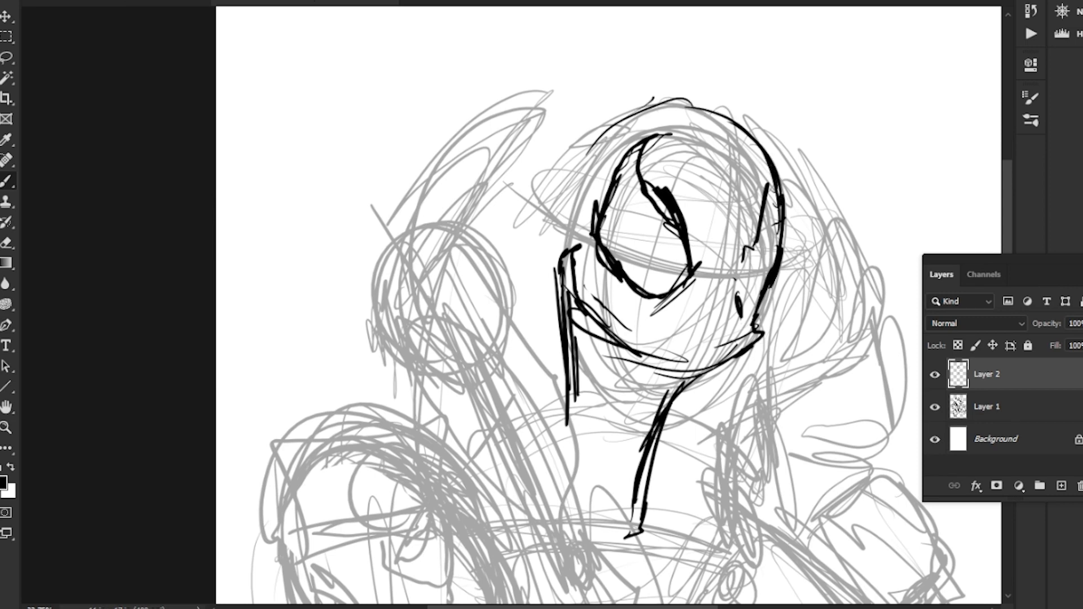
pyautogui.moveTo(651, 97); pyautogui.dragTo(570, 185)
pyautogui.moveTo(603, 119); pyautogui.dragTo(561, 216)
pyautogui.moveTo(584, 147)
pyautogui.mouseDown()
pyautogui.moveTo(543, 234)
pyautogui.moveTo(554, 241)
pyautogui.moveTo(533, 266)
pyautogui.moveTo(561, 349)
pyautogui.mouseUp()
pyautogui.moveTo(533, 264); pyautogui.dragTo(555, 398)
pyautogui.moveTo(554, 320); pyautogui.dragTo(548, 427)
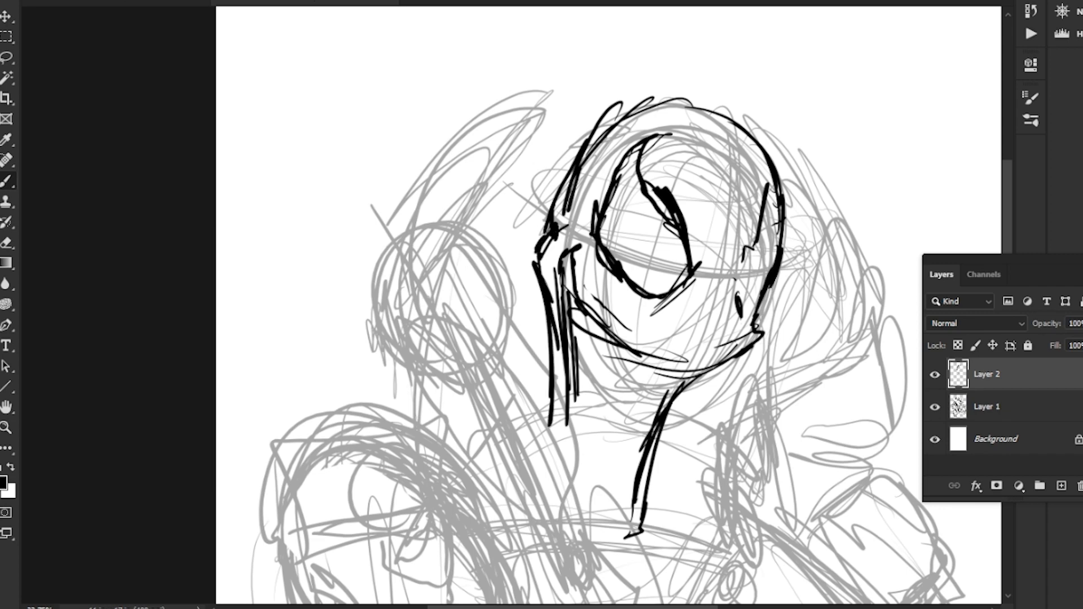
# Step: Erase the middle section of the jaw's outer back line using a Lasso selection
pyautogui.moveTo(677, 339); pyautogui.dragTo(731, 180)
pyautogui.press('l')
pyautogui.moveTo(605, 129); pyautogui.dragTo(619, 248)
pyautogui.press('Delete')
pyautogui.hotkey('ctrl', 'd')
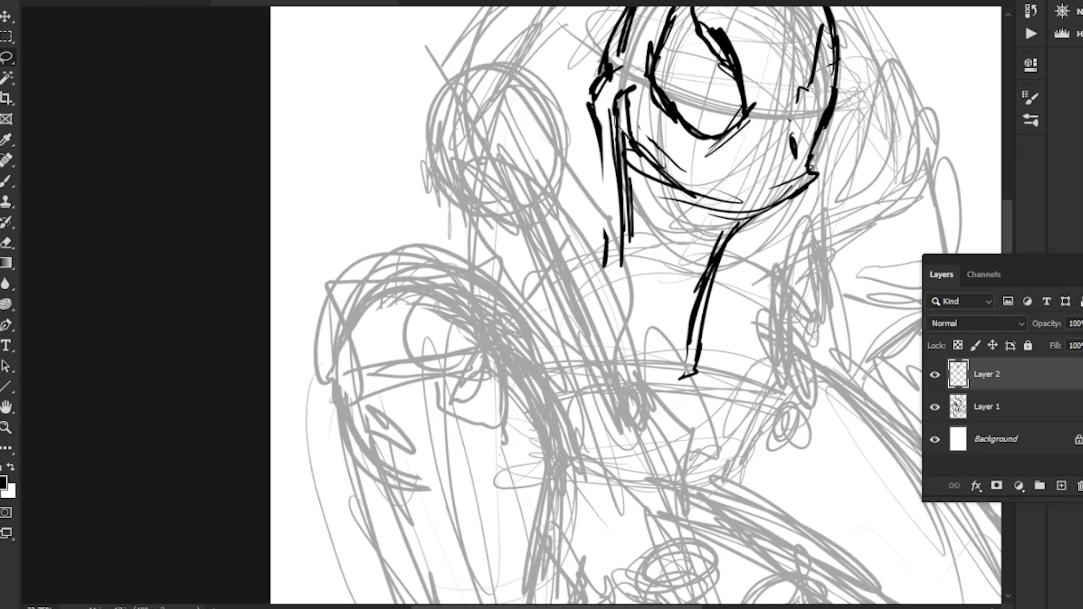
# Step: Add a stroke to the jaw's outer back line and erase the middle of the neighbouring inner line
pyautogui.press('b')
pyautogui.moveTo(600, 109)
pyautogui.mouseDown()
pyautogui.moveTo(616, 257)
pyautogui.moveTo(604, 294)
pyautogui.mouseUp()
pyautogui.press('l')
pyautogui.moveTo(608, 128); pyautogui.dragTo(627, 277)
pyautogui.press('Delete')
pyautogui.hotkey('ctrl', 'd')
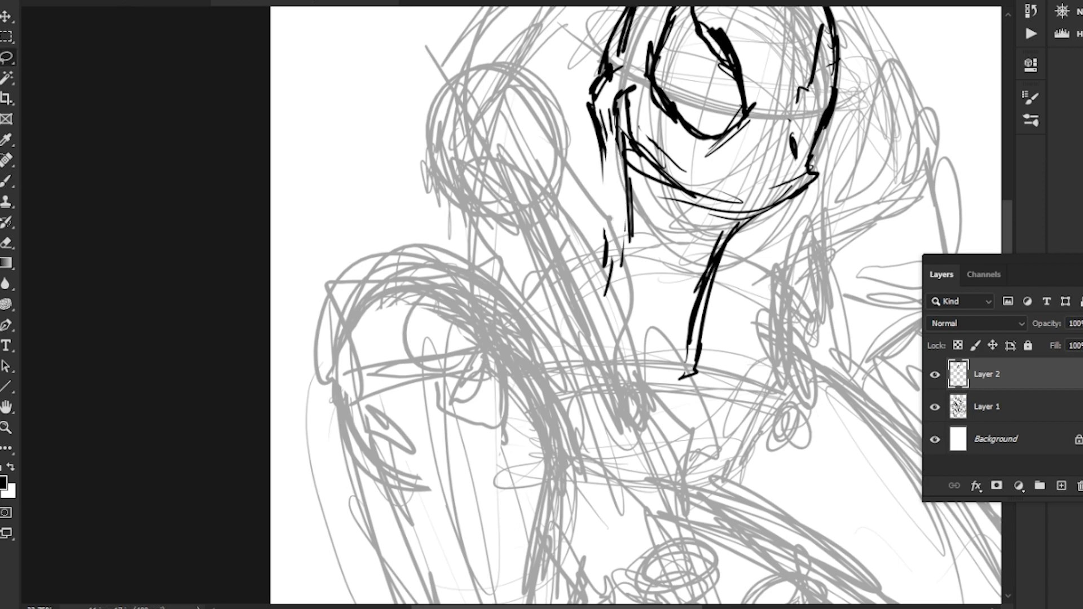
# Step: Redraw the back of the jaw as long parallel strokes joining the hinge to the lower end
pyautogui.press('b')
pyautogui.moveTo(612, 153); pyautogui.dragTo(602, 281)
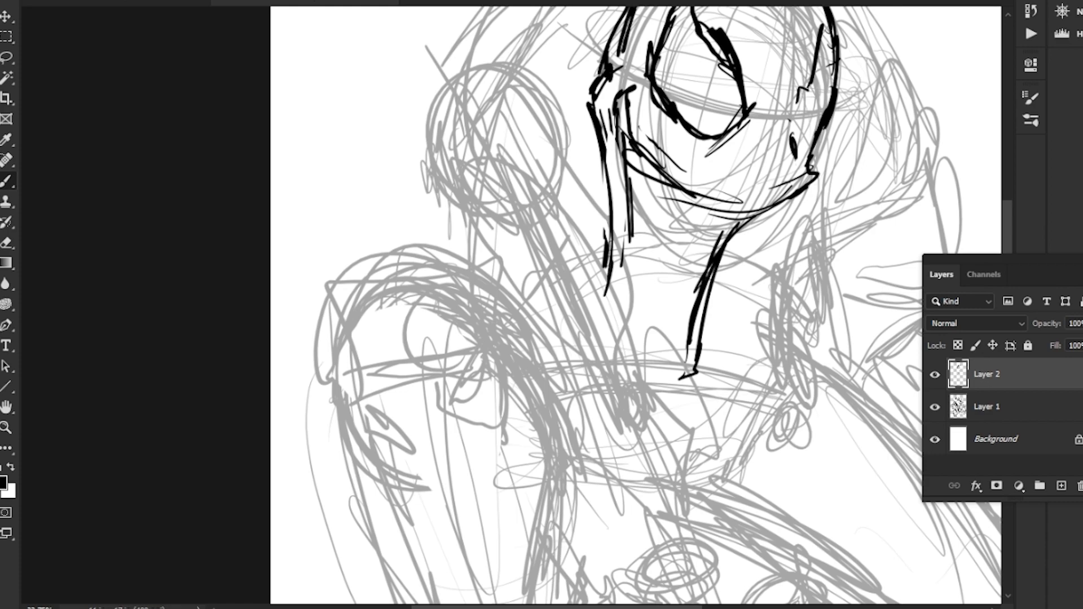
pyautogui.moveTo(607, 155); pyautogui.dragTo(613, 271)
pyautogui.moveTo(609, 140); pyautogui.dragTo(610, 295)
pyautogui.moveTo(618, 260); pyautogui.dragTo(614, 289)
pyautogui.moveTo(649, 254); pyautogui.dragTo(742, 398)
pyautogui.hscroll(5, 615, 304)
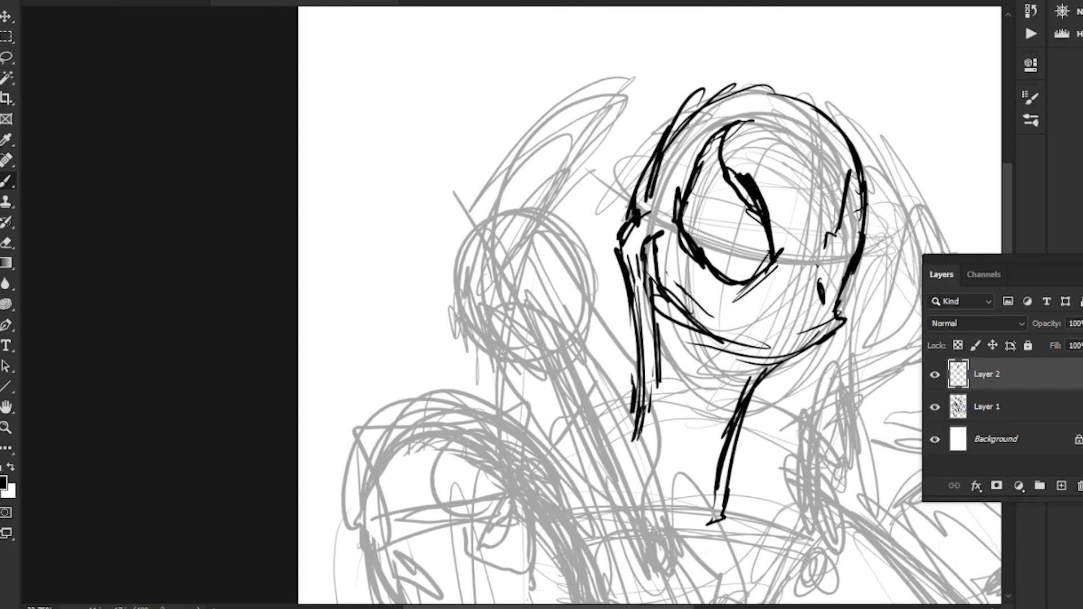
pyautogui.moveTo(422, 104)
pyautogui.mouseDown()
pyautogui.moveTo(404, 56)
pyautogui.moveTo(420, 59)
pyautogui.mouseUp()
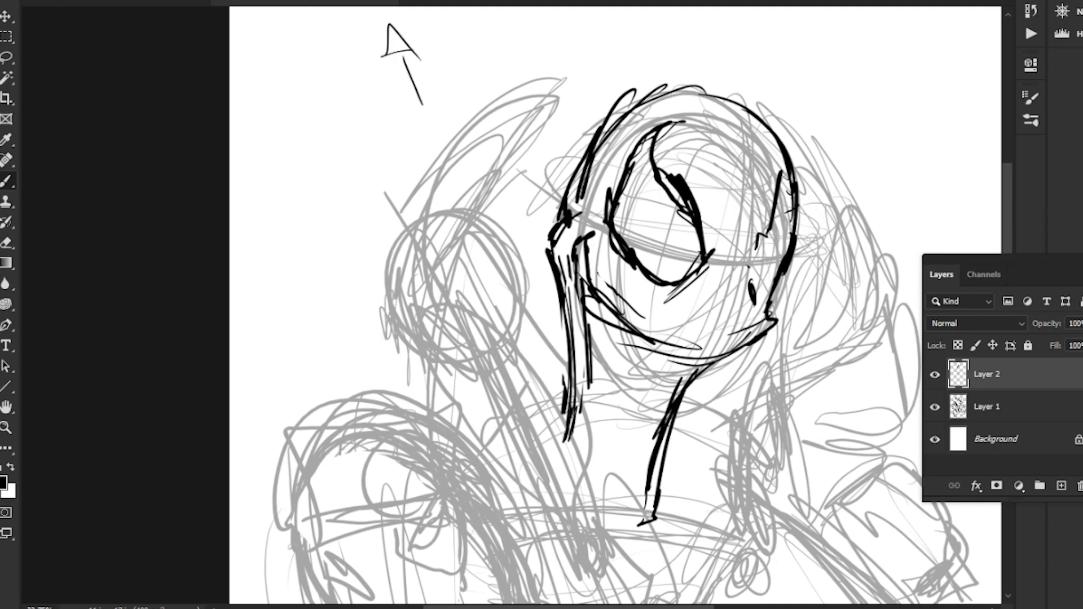
pyautogui.hotkey('ctrl', 'z')
pyautogui.hotkey('ctrl', 'z')
# Step: Hide Layer 1 and draw the first pointed teeth beneath the front of the upper jaw
pyautogui.scroll(-5, 615, 305)
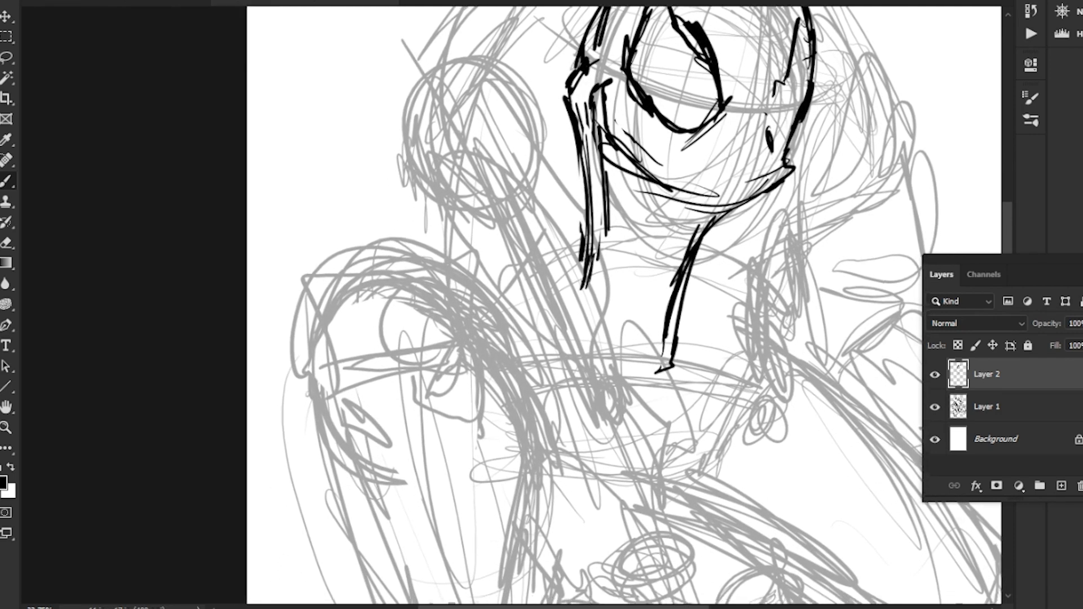
pyautogui.moveTo(621, 338); pyautogui.dragTo(588, 283)
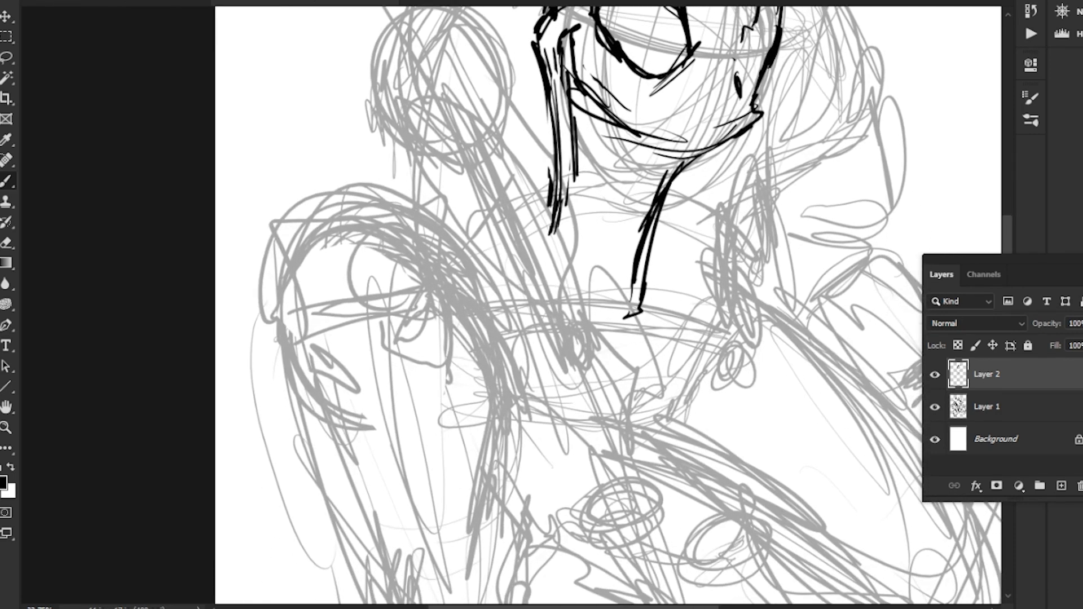
pyautogui.click(935, 406)
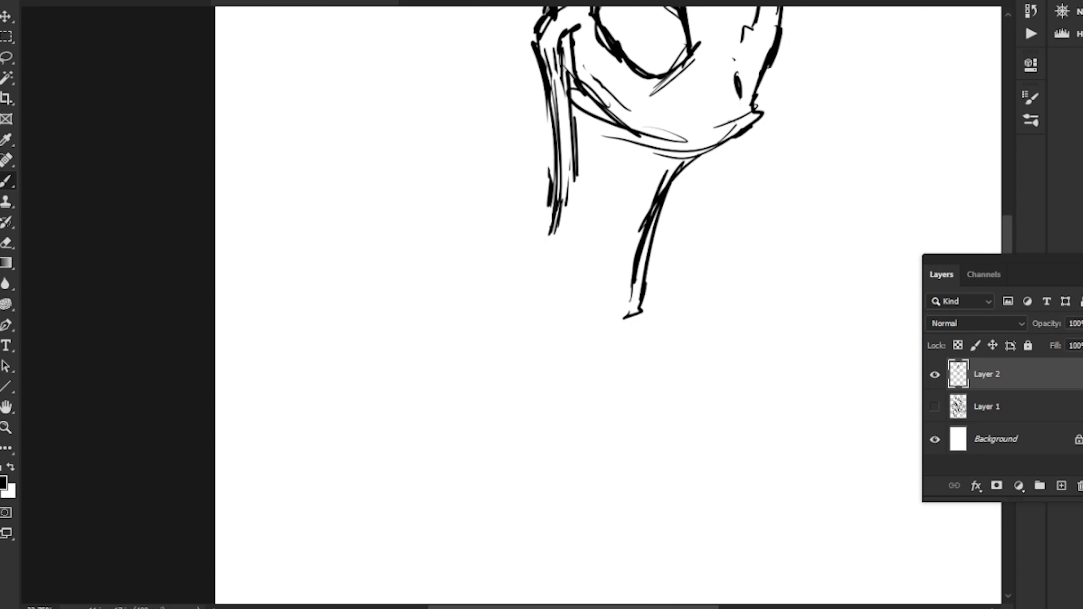
pyautogui.moveTo(725, 148)
pyautogui.mouseDown()
pyautogui.moveTo(722, 194)
pyautogui.moveTo(692, 185)
pyautogui.mouseUp()
pyautogui.press('l')
pyautogui.press('Delete')
pyautogui.press('b')
pyautogui.moveTo(684, 147); pyautogui.dragTo(687, 182)
pyautogui.moveTo(697, 158); pyautogui.dragTo(688, 188)
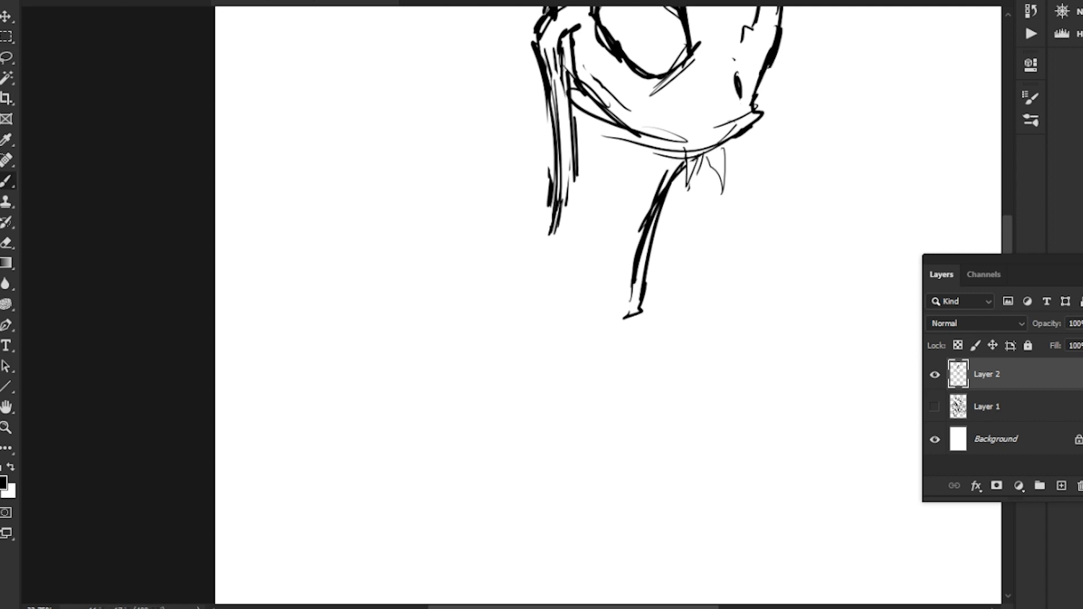
# Step: Continue the row of pointed teeth along the upper jaw towards the mouth's back corner
pyautogui.moveTo(667, 151); pyautogui.dragTo(680, 180)
pyautogui.moveTo(730, 148); pyautogui.dragTo(741, 174)
pyautogui.moveTo(655, 152)
pyautogui.mouseDown()
pyautogui.moveTo(669, 171)
pyautogui.moveTo(652, 155)
pyautogui.moveTo(636, 172)
pyautogui.moveTo(613, 129)
pyautogui.moveTo(613, 145)
pyautogui.mouseUp()
pyautogui.moveTo(605, 127)
pyautogui.mouseDown()
pyautogui.moveTo(609, 135)
pyautogui.moveTo(589, 139)
pyautogui.mouseUp()
pyautogui.moveTo(591, 117)
pyautogui.mouseDown()
pyautogui.moveTo(584, 139)
pyautogui.moveTo(560, 131)
pyautogui.mouseUp()
pyautogui.moveTo(568, 96)
pyautogui.mouseDown()
pyautogui.moveTo(570, 134)
pyautogui.moveTo(565, 104)
pyautogui.mouseUp()
# Step: Erase the jaw lines overlapping the mouth's back corner and add another tooth there
pyautogui.press('l')
pyautogui.press('Delete')
pyautogui.hotkey('ctrl', 'd')
pyautogui.press('b')
pyautogui.moveTo(565, 84); pyautogui.dragTo(558, 111)
# Step: Erase the lower end of the front jaw line and redraw it with a lip corner and chin
pyautogui.moveTo(598, 271); pyautogui.dragTo(638, 172)
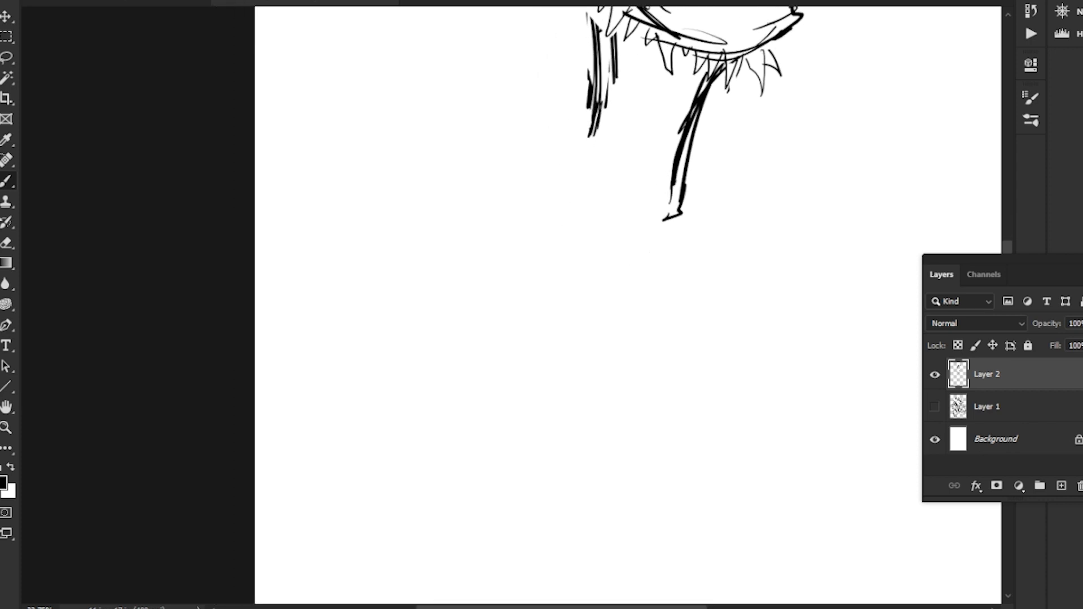
pyautogui.press('l')
pyautogui.moveTo(686, 212)
pyautogui.mouseDown()
pyautogui.moveTo(644, 247)
pyautogui.moveTo(686, 182)
pyautogui.mouseUp()
pyautogui.press('Delete')
pyautogui.hotkey('ctrl', 'd')
pyautogui.press('b')
pyautogui.moveTo(698, 146)
pyautogui.mouseDown()
pyautogui.moveTo(651, 193)
pyautogui.moveTo(684, 180)
pyautogui.moveTo(670, 229)
pyautogui.moveTo(656, 230)
pyautogui.mouseUp()
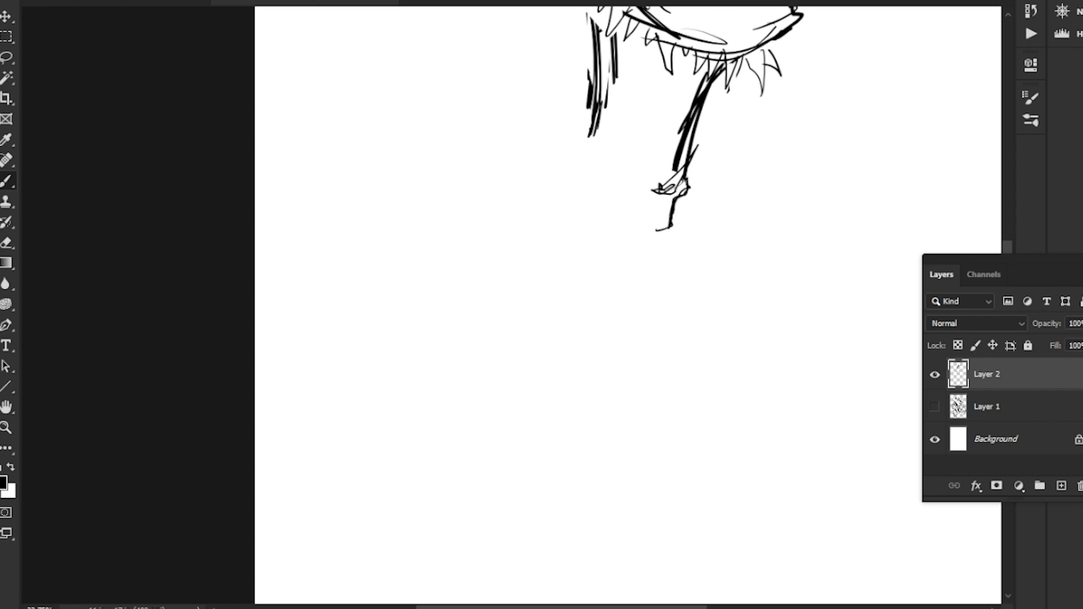
# Step: Draw a row of pointed teeth on the lower jaw and erase the front jaw line behind them
pyautogui.moveTo(650, 176)
pyautogui.mouseDown()
pyautogui.moveTo(704, 125)
pyautogui.moveTo(680, 108)
pyautogui.moveTo(687, 141)
pyautogui.moveTo(709, 131)
pyautogui.moveTo(639, 188)
pyautogui.moveTo(622, 141)
pyautogui.moveTo(604, 171)
pyautogui.moveTo(648, 184)
pyautogui.mouseUp()
pyautogui.press('l')
pyautogui.press('Delete')
pyautogui.hotkey('ctrl', 'd')
pyautogui.press('b')
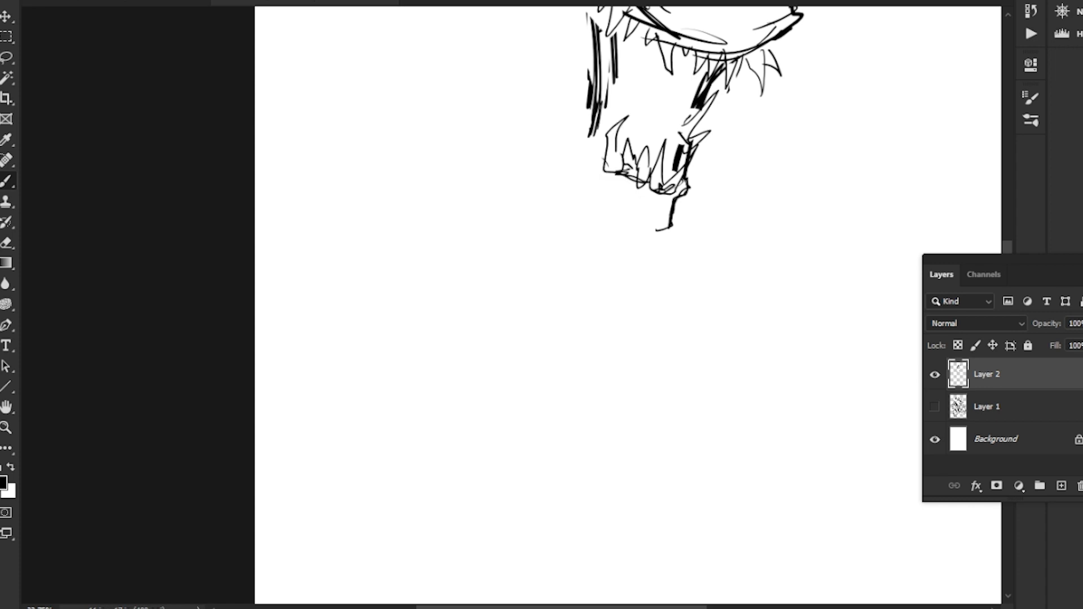
# Step: Add pointed teeth along the inner back edge of the open mouth and refine the lower teeth
pyautogui.moveTo(615, 128)
pyautogui.mouseDown()
pyautogui.moveTo(601, 122)
pyautogui.moveTo(605, 139)
pyautogui.moveTo(619, 75)
pyautogui.moveTo(632, 163)
pyautogui.moveTo(676, 228)
pyautogui.mouseUp()
pyautogui.moveTo(642, 175)
pyautogui.mouseDown()
pyautogui.moveTo(656, 155)
pyautogui.moveTo(642, 156)
pyautogui.mouseUp()
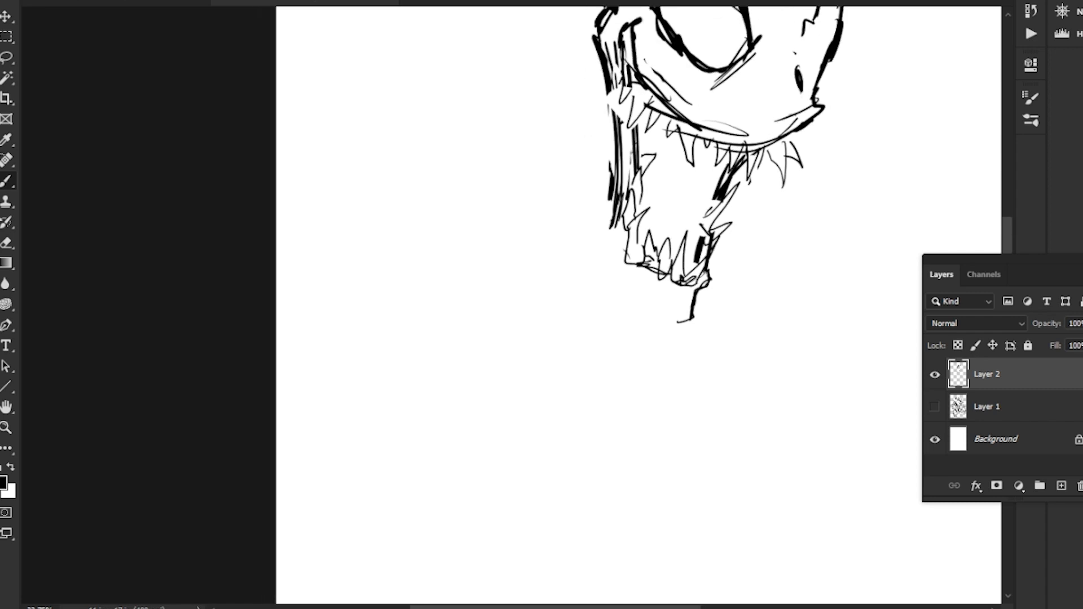
pyautogui.moveTo(677, 225); pyautogui.dragTo(676, 265)
pyautogui.moveTo(611, 88)
pyautogui.mouseDown()
pyautogui.moveTo(627, 198)
pyautogui.moveTo(626, 187)
pyautogui.mouseUp()
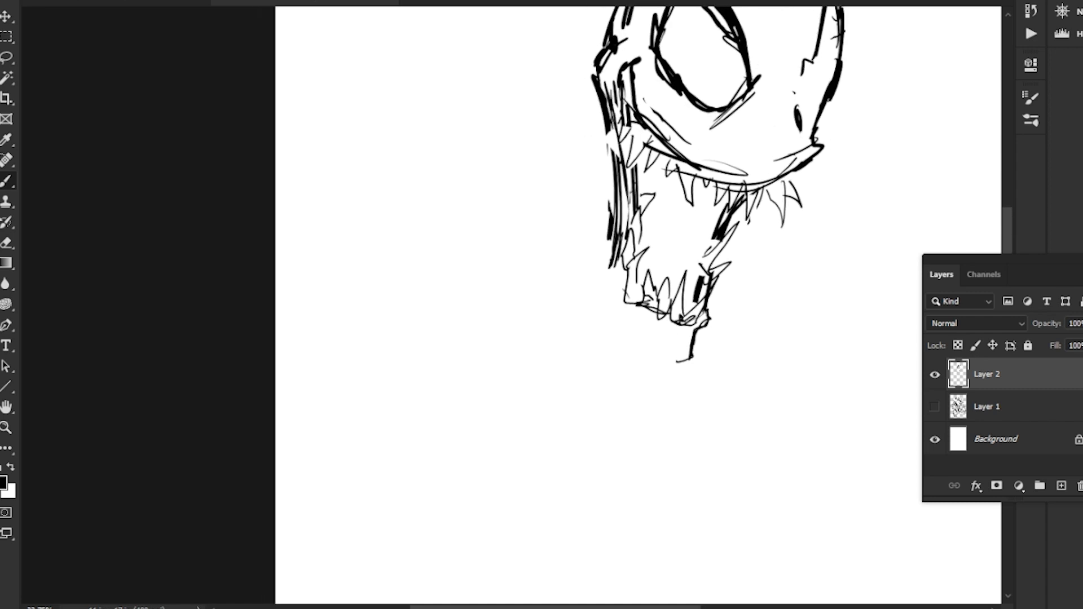
# Step: Rework a tooth near the middle of the upper row and erase its stray lines
pyautogui.press('l')
pyautogui.press('b')
pyautogui.moveTo(681, 162); pyautogui.dragTo(694, 204)
pyautogui.moveTo(689, 166)
pyautogui.mouseDown()
pyautogui.moveTo(699, 186)
pyautogui.moveTo(688, 192)
pyautogui.mouseUp()
pyautogui.press('l')
pyautogui.press('Delete')
pyautogui.hotkey('ctrl', 'd')
# Step: Sketch light curved lines inside the open mouth between the upper and lower teeth
pyautogui.press('b')
pyautogui.moveTo(688, 192)
pyautogui.mouseDown()
pyautogui.moveTo(693, 174)
pyautogui.moveTo(691, 251)
pyautogui.moveTo(656, 257)
pyautogui.moveTo(657, 270)
pyautogui.moveTo(696, 262)
pyautogui.mouseUp()
pyautogui.moveTo(698, 256); pyautogui.dragTo(686, 268)
pyautogui.moveTo(702, 236); pyautogui.dragTo(683, 263)
pyautogui.moveTo(694, 260)
pyautogui.mouseDown()
pyautogui.moveTo(683, 268)
pyautogui.moveTo(709, 381)
pyautogui.mouseUp()
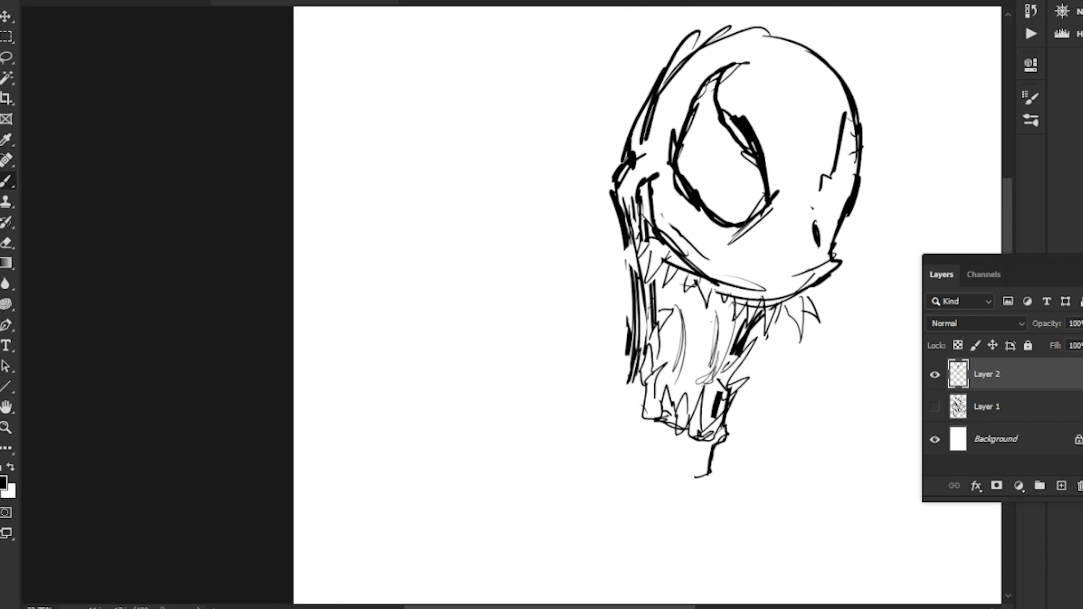
# Step: Select the whole lower jaw and the back of the mouth with the Lasso, delete them and deselect
pyautogui.moveTo(705, 440); pyautogui.dragTo(701, 327)
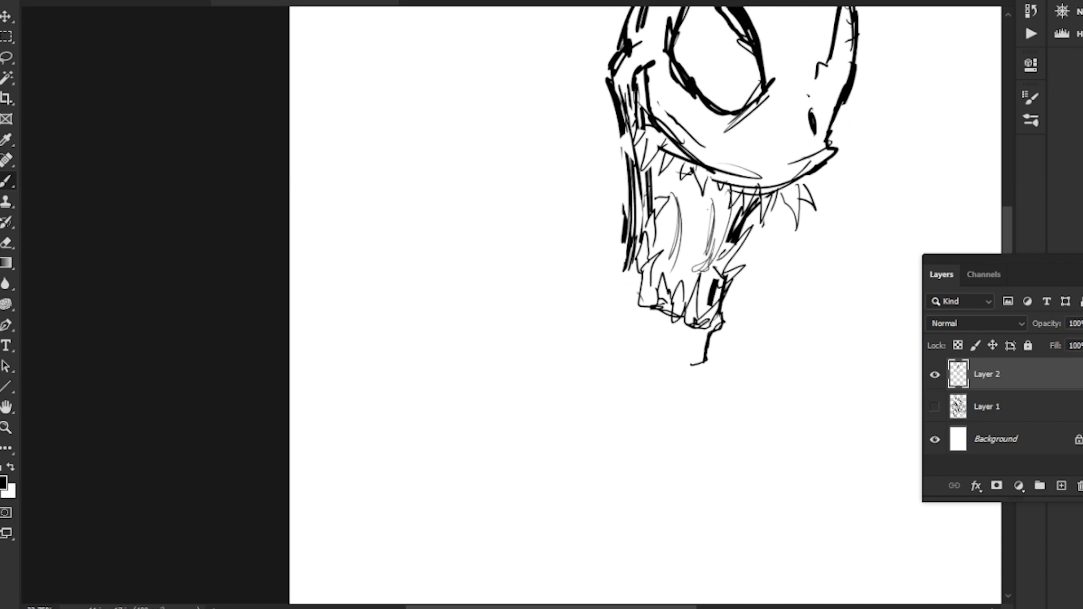
pyautogui.press('l')
pyautogui.moveTo(637, 36)
pyautogui.mouseDown()
pyautogui.moveTo(636, 56)
pyautogui.moveTo(728, 211)
pyautogui.moveTo(567, 346)
pyautogui.moveTo(552, 9)
pyautogui.mouseUp()
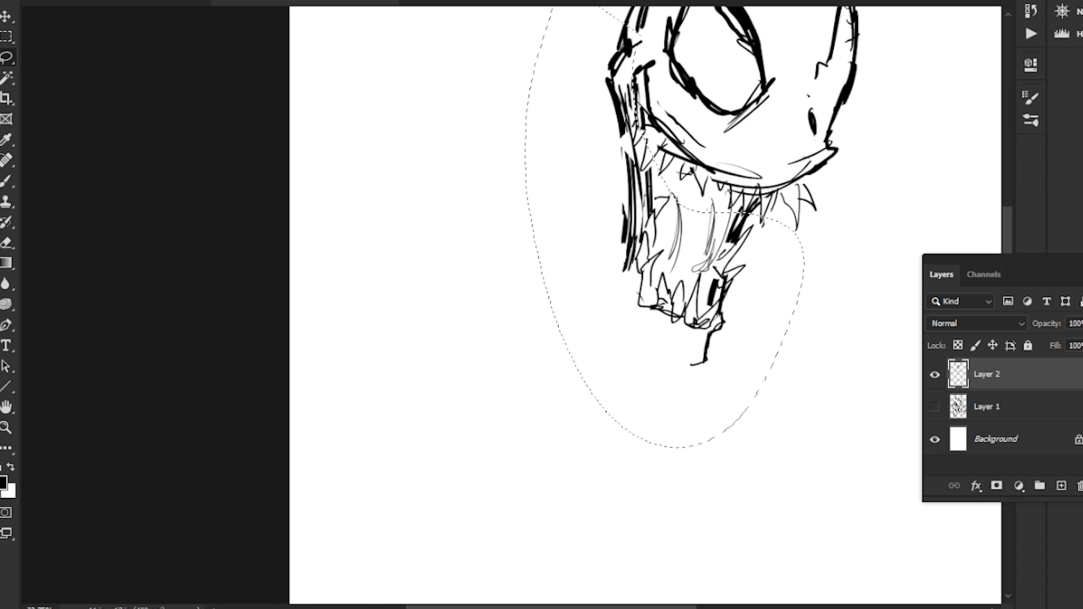
pyautogui.press('Delete')
pyautogui.hotkey('ctrl', 'd')
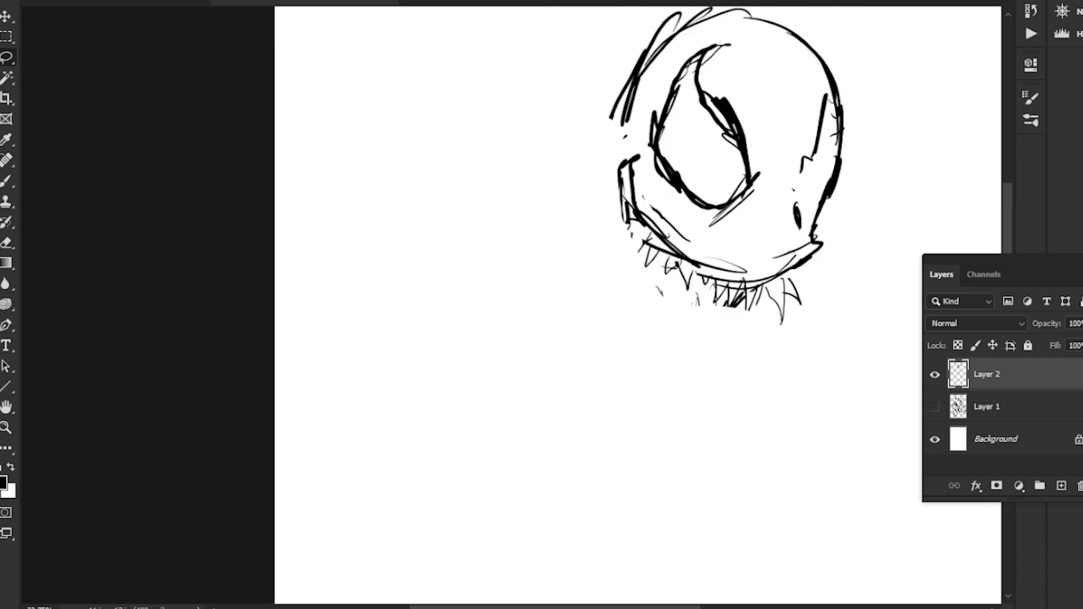
pyautogui.press('b')
pyautogui.moveTo(613, 165); pyautogui.dragTo(582, 237)
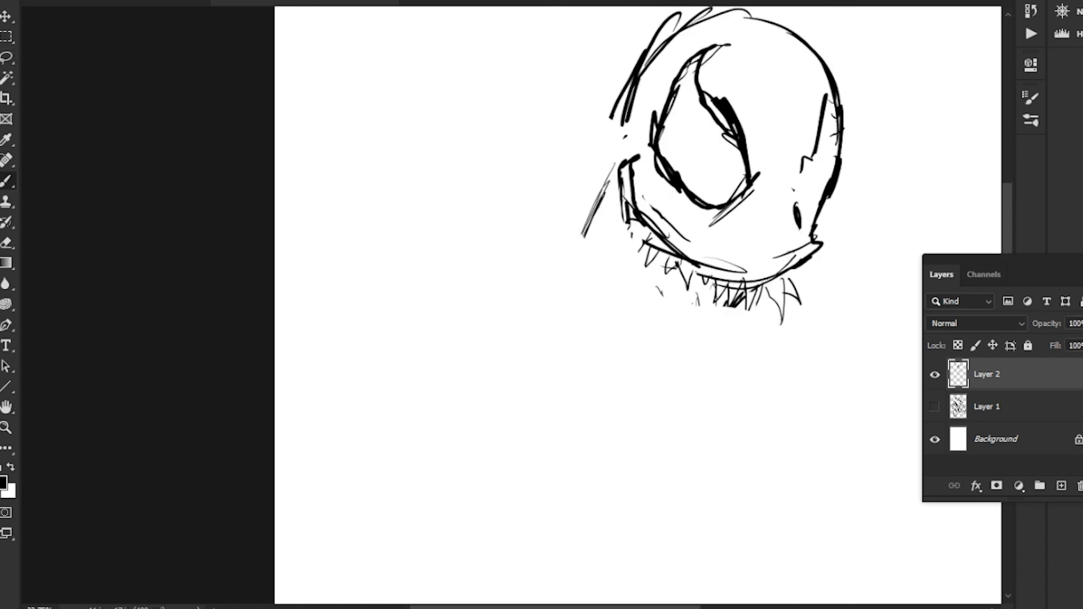
pyautogui.moveTo(681, 307); pyautogui.dragTo(604, 368)
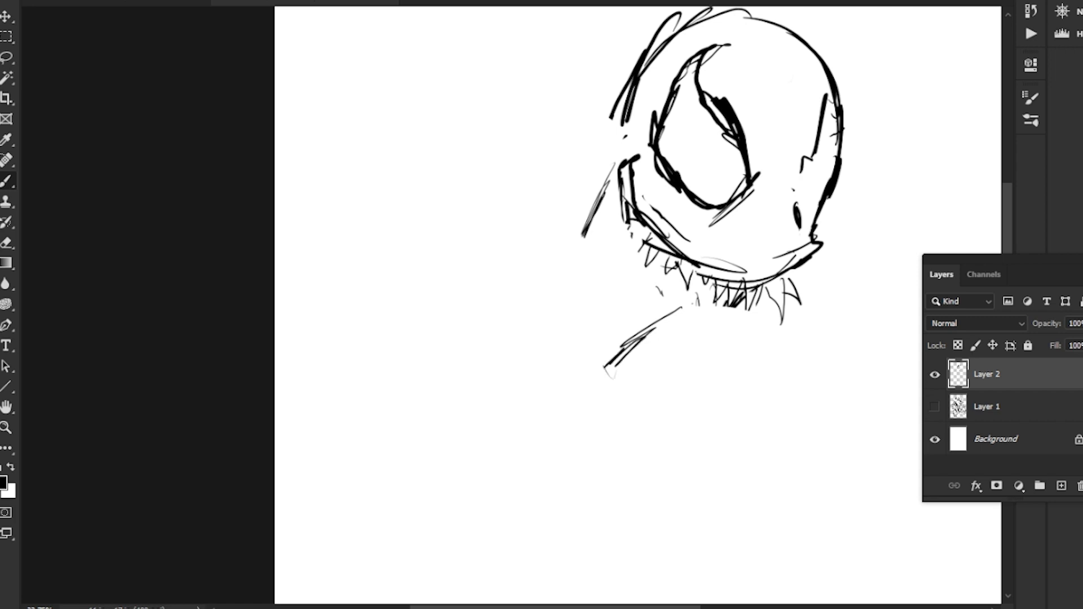
pyautogui.moveTo(575, 264); pyautogui.dragTo(559, 329)
pyautogui.moveTo(564, 367)
pyautogui.mouseDown()
pyautogui.moveTo(530, 364)
pyautogui.moveTo(601, 404)
pyautogui.mouseUp()
# Step: Undo the new jaw strokes and the Lasso deletion to bring back the lower jaw and back of the mouth
pyautogui.hotkey('ctrl', 'z')
pyautogui.hotkey('ctrl', 'z')
pyautogui.hotkey('ctrl', 'z')
pyautogui.hotkey('ctrl', 'z')
pyautogui.hotkey('ctrl', 'z')
pyautogui.hotkey('ctrl', 'z')
pyautogui.hotkey('ctrl', 'z')
pyautogui.hotkey('ctrl', 'z')
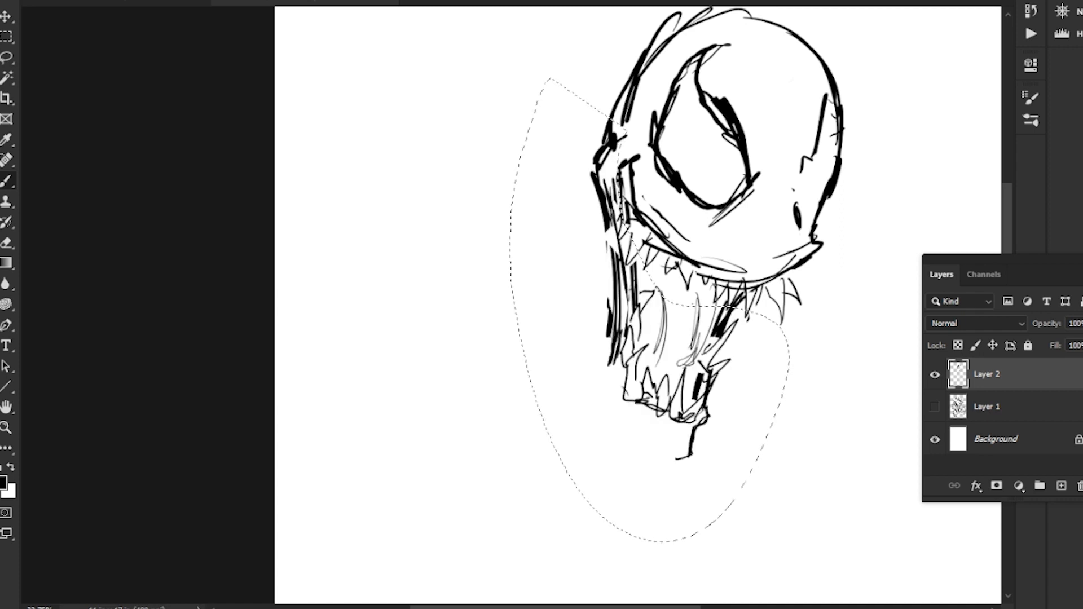
pyautogui.hotkey('ctrl', 'z')
pyautogui.press('l')
pyautogui.hotkey('ctrl', 'z')
# Step: Rework the far eye's lower corner into a sharp notch above the nostril slit
pyautogui.moveTo(677, 282)
pyautogui.mouseDown()
pyautogui.moveTo(718, 282)
pyautogui.moveTo(678, 314)
pyautogui.mouseUp()
pyautogui.press('b')
pyautogui.moveTo(801, 236)
pyautogui.mouseDown()
pyautogui.moveTo(803, 182)
pyautogui.moveTo(819, 195)
pyautogui.mouseUp()
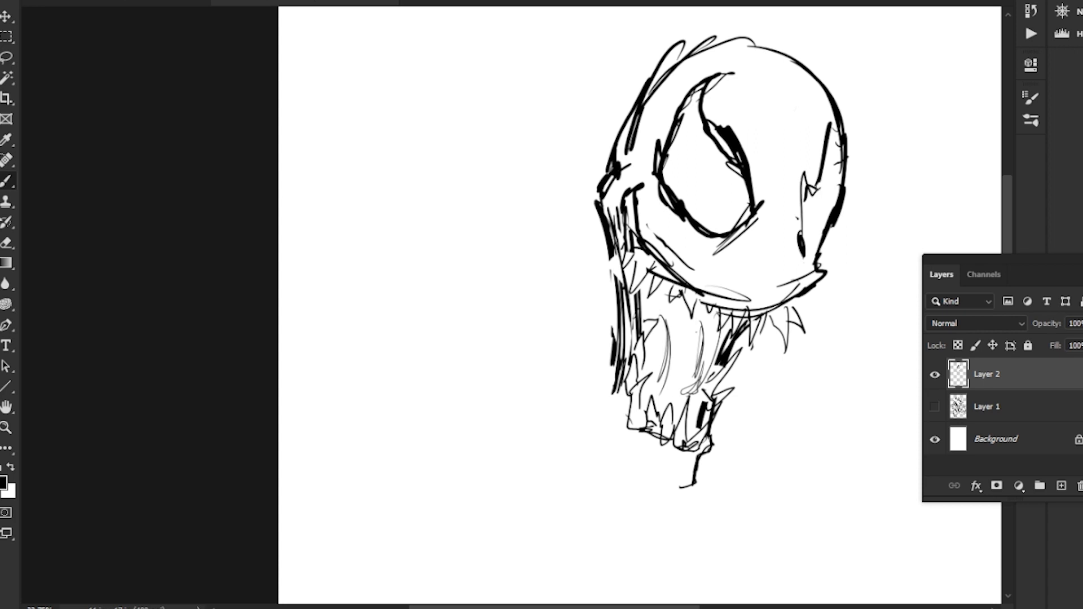
pyautogui.press('l')
pyautogui.hotkey('ctrl', 'z')
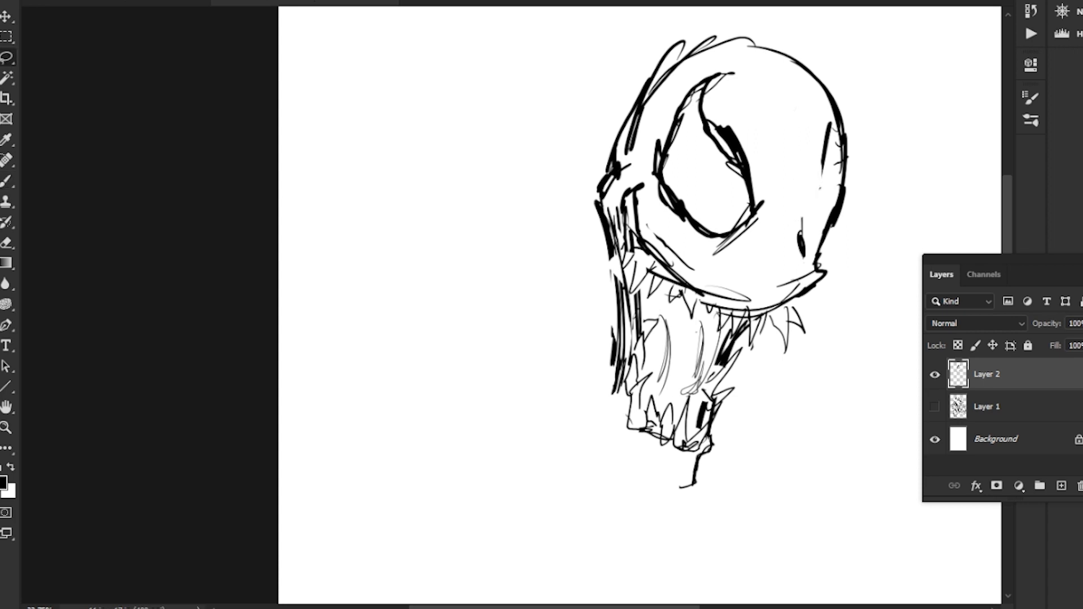
pyautogui.press('b')
pyautogui.moveTo(800, 233)
pyautogui.mouseDown()
pyautogui.moveTo(792, 196)
pyautogui.moveTo(820, 162)
pyautogui.mouseUp()
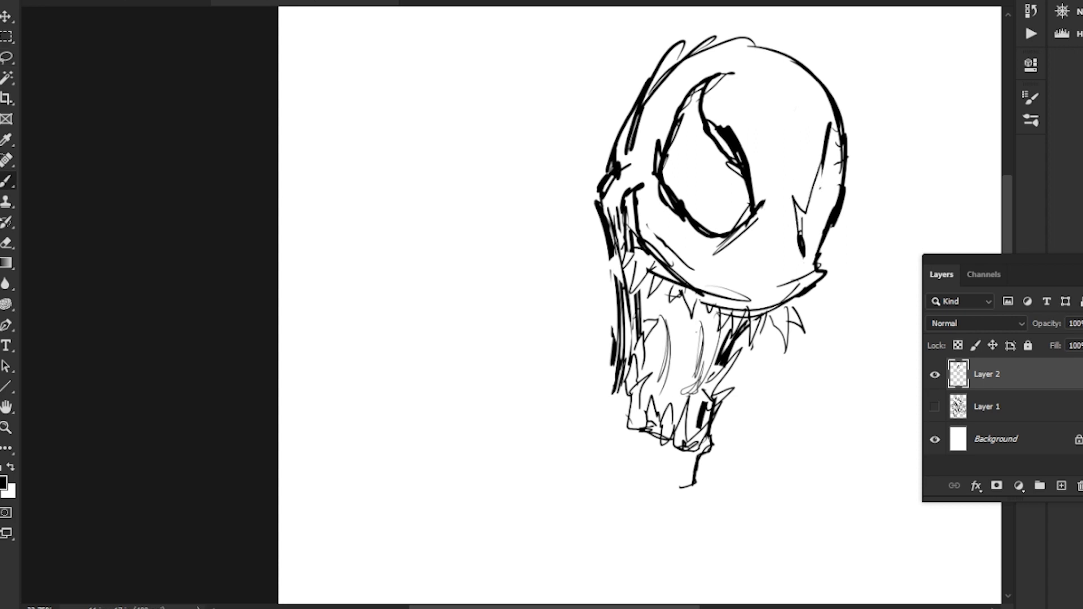
pyautogui.moveTo(800, 234)
pyautogui.mouseDown()
pyautogui.moveTo(797, 198)
pyautogui.moveTo(705, 252)
pyautogui.mouseUp()
# Step: Show Layer 1 again and outline the hunched back in an arc around and above the head
pyautogui.click(935, 406)
pyautogui.press('z')
pyautogui.moveTo(434, 254); pyautogui.dragTo(372, 253)
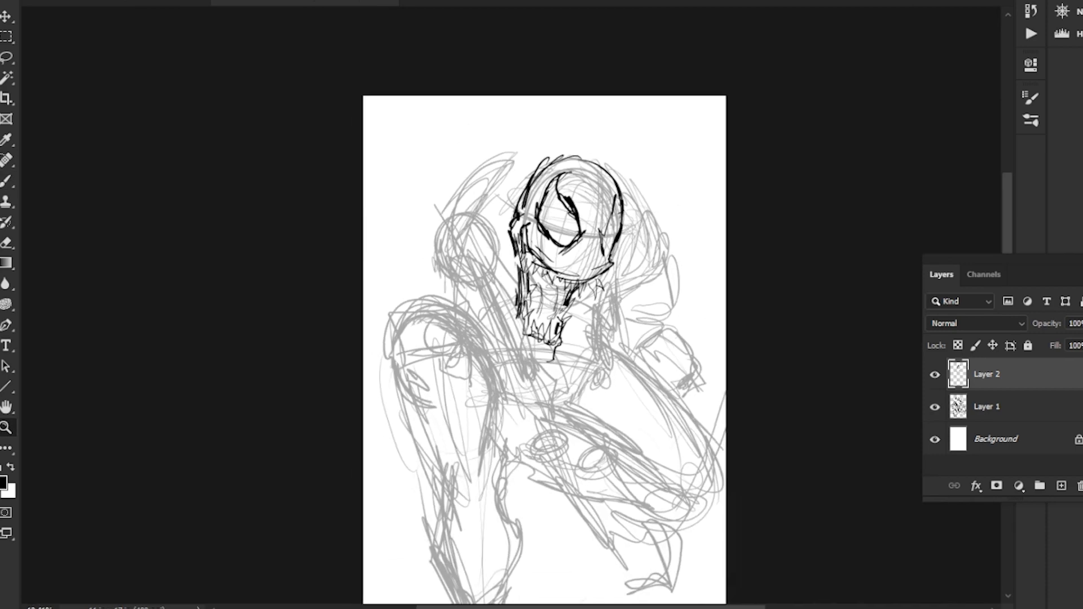
pyautogui.moveTo(440, 194)
pyautogui.mouseDown()
pyautogui.moveTo(474, 137)
pyautogui.moveTo(525, 137)
pyautogui.mouseUp()
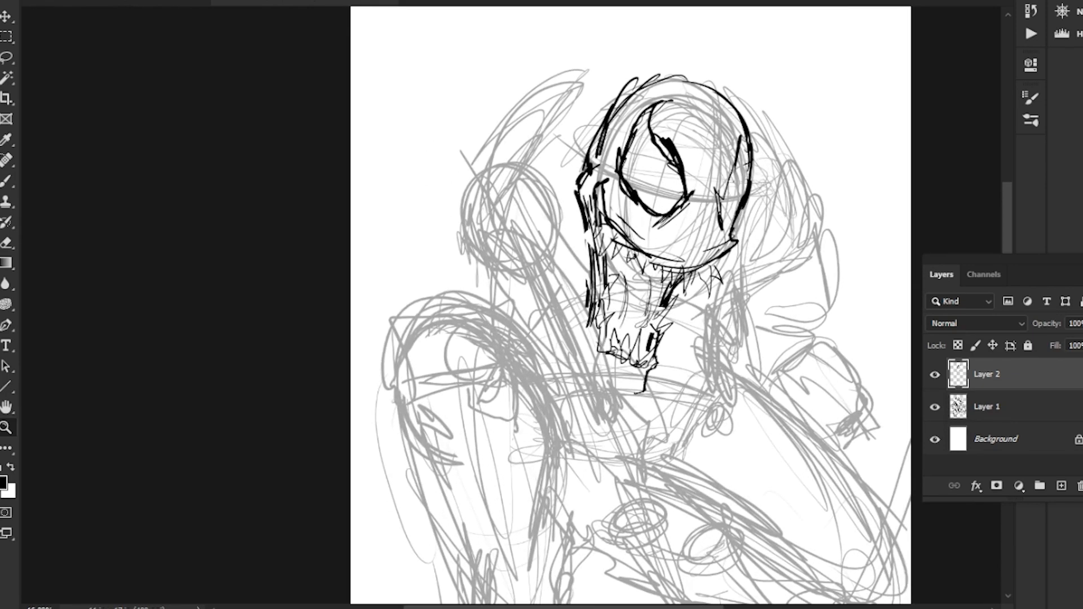
pyautogui.press('b')
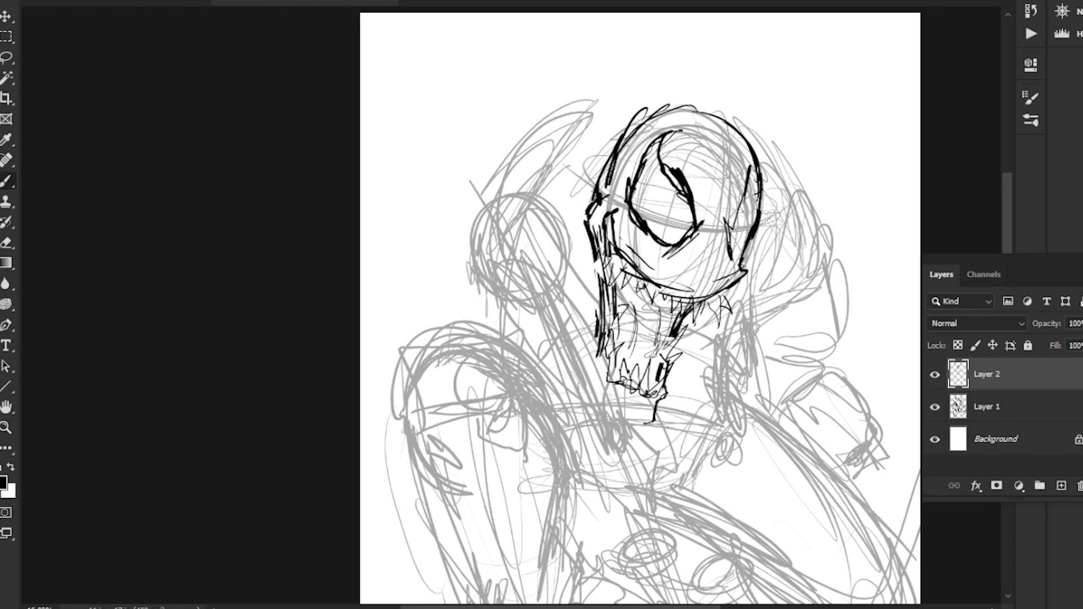
pyautogui.moveTo(719, 95); pyautogui.dragTo(796, 167)
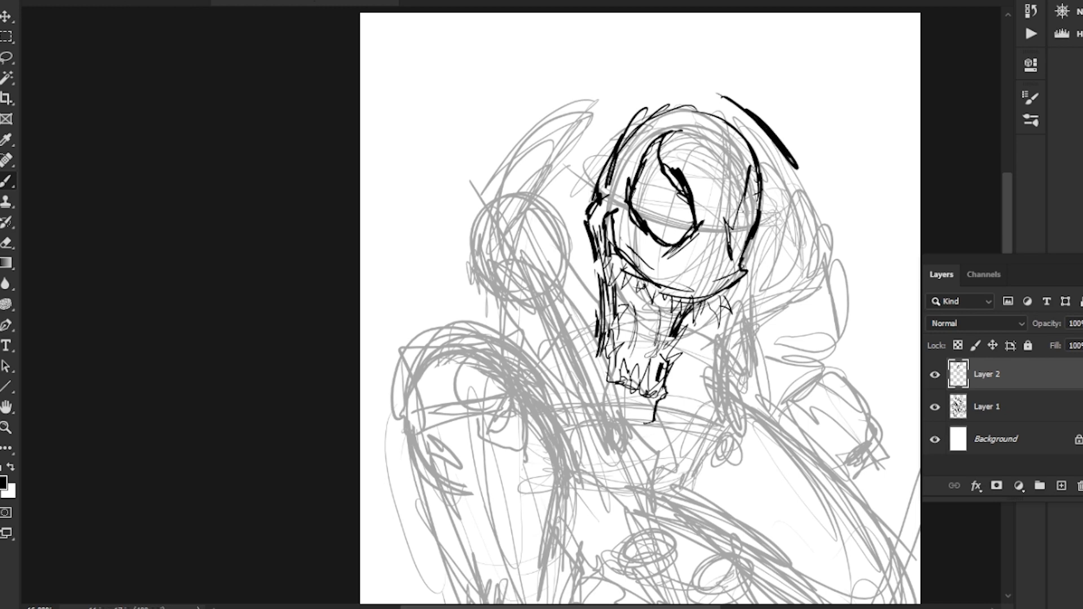
pyautogui.moveTo(725, 89)
pyautogui.mouseDown()
pyautogui.moveTo(586, 92)
pyautogui.moveTo(538, 126)
pyautogui.mouseUp()
pyautogui.moveTo(587, 237); pyautogui.dragTo(709, 230)
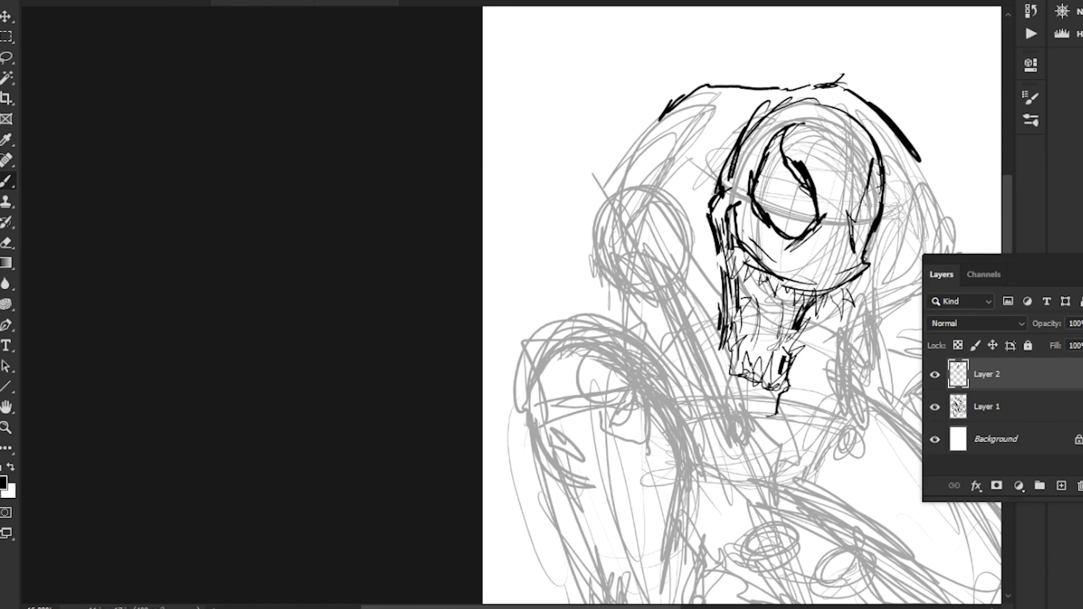
# Step: Outline the left shoulder and upper arm down toward the raised knee, with a thick line along the arm's underside
pyautogui.moveTo(658, 123)
pyautogui.mouseDown()
pyautogui.moveTo(584, 225)
pyautogui.moveTo(582, 259)
pyautogui.moveTo(497, 129)
pyautogui.moveTo(508, 155)
pyautogui.moveTo(570, 184)
pyautogui.mouseUp()
pyautogui.moveTo(524, 155); pyautogui.dragTo(580, 190)
pyautogui.moveTo(513, 160)
pyautogui.mouseDown()
pyautogui.moveTo(553, 205)
pyautogui.moveTo(519, 169)
pyautogui.mouseUp()
pyautogui.moveTo(604, 121); pyautogui.dragTo(595, 203)
pyautogui.hotkey('ctrl', 'z')
pyautogui.moveTo(604, 146)
pyautogui.mouseDown()
pyautogui.moveTo(639, 192)
pyautogui.moveTo(668, 276)
pyautogui.mouseUp()
pyautogui.moveTo(653, 239); pyautogui.dragTo(664, 268)
pyautogui.hotkey('ctrl', 'z')
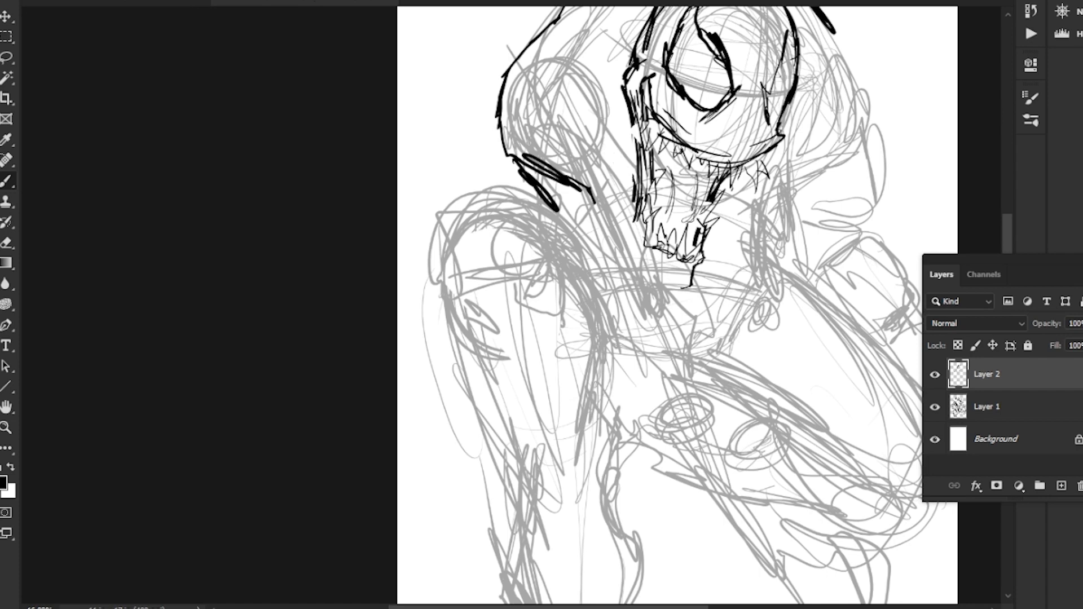
# Step: Lasso and delete the crossing strokes at the lower end of the upper arm and close its outer edge above the knee
pyautogui.press('l')
pyautogui.moveTo(522, 151)
pyautogui.mouseDown()
pyautogui.moveTo(503, 161)
pyautogui.moveTo(518, 196)
pyautogui.mouseUp()
pyautogui.press('Delete')
pyautogui.hotkey('ctrl', 'd')
pyautogui.press('b')
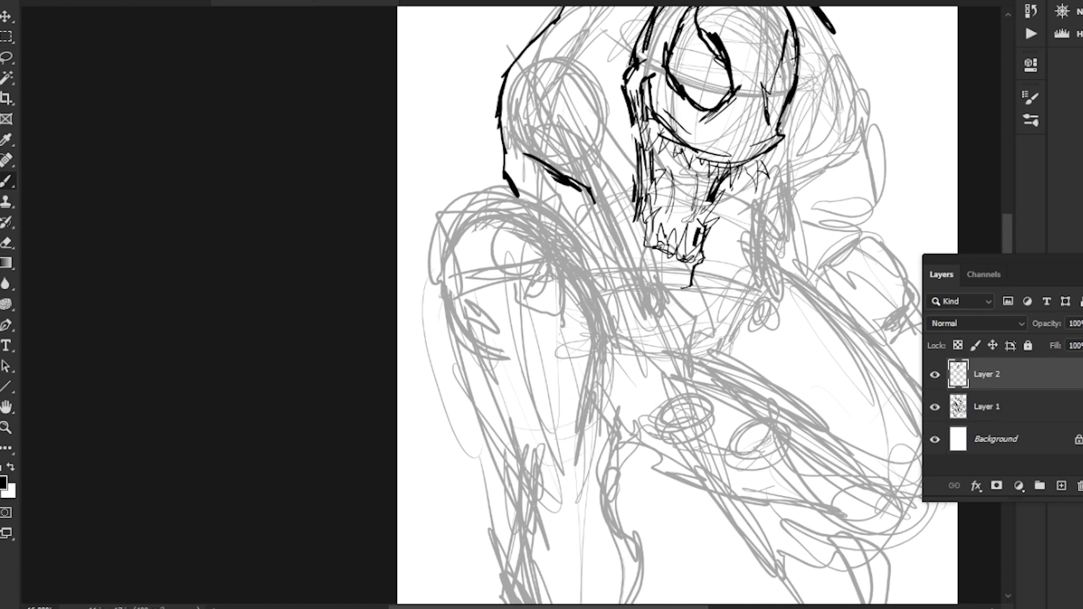
# Step: Sketch the torso line running down past the jaw to the waist and the inner edge of the right thigh
pyautogui.moveTo(616, 159)
pyautogui.mouseDown()
pyautogui.moveTo(670, 266)
pyautogui.moveTo(633, 189)
pyautogui.mouseUp()
pyautogui.press('l')
pyautogui.press('Delete')
pyautogui.hotkey('ctrl', 'd')
pyautogui.moveTo(677, 271); pyautogui.dragTo(671, 205)
pyautogui.press('b')
pyautogui.moveTo(645, 149)
pyautogui.mouseDown()
pyautogui.moveTo(670, 218)
pyautogui.moveTo(669, 273)
pyautogui.moveTo(630, 254)
pyautogui.mouseUp()
pyautogui.moveTo(634, 262)
pyautogui.mouseDown()
pyautogui.moveTo(575, 123)
pyautogui.moveTo(480, 140)
pyautogui.moveTo(605, 174)
pyautogui.moveTo(666, 258)
pyautogui.mouseUp()
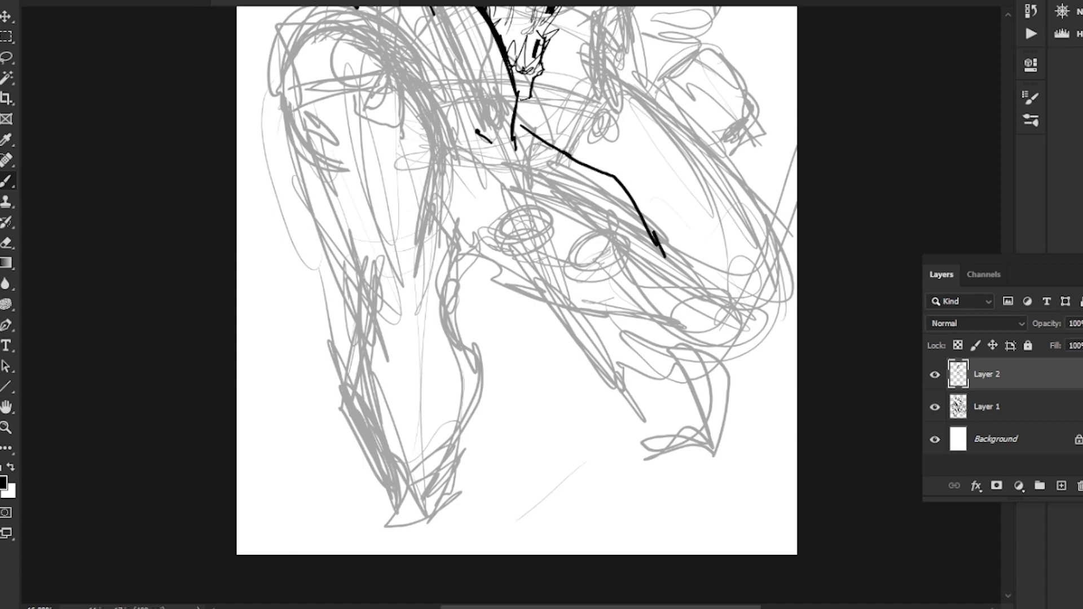
# Step: Sketch the underside of the right leg from the crotch to the knee and close the knee with small angular marks
pyautogui.moveTo(471, 265)
pyautogui.mouseDown()
pyautogui.moveTo(525, 292)
pyautogui.moveTo(681, 316)
pyautogui.mouseUp()
pyautogui.moveTo(682, 316)
pyautogui.mouseDown()
pyautogui.moveTo(610, 267)
pyautogui.moveTo(611, 319)
pyautogui.mouseUp()
pyautogui.moveTo(593, 257)
pyautogui.mouseDown()
pyautogui.moveTo(642, 276)
pyautogui.moveTo(659, 247)
pyautogui.mouseUp()
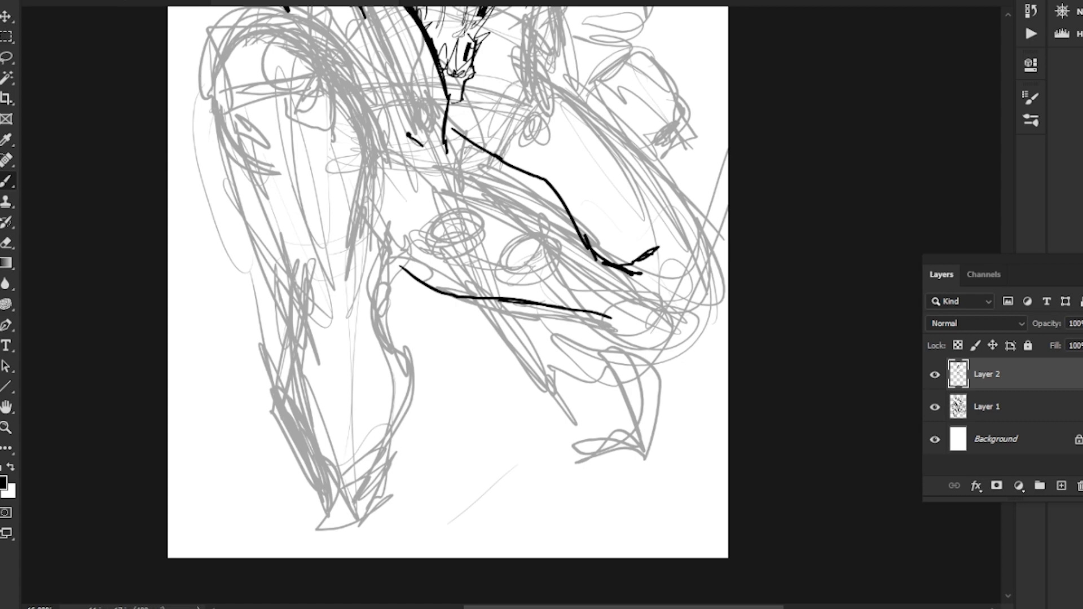
pyautogui.moveTo(592, 311)
pyautogui.mouseDown()
pyautogui.moveTo(683, 319)
pyautogui.moveTo(713, 275)
pyautogui.moveTo(709, 238)
pyautogui.moveTo(629, 263)
pyautogui.moveTo(705, 262)
pyautogui.moveTo(699, 299)
pyautogui.moveTo(869, 414)
pyautogui.mouseUp()
pyautogui.moveTo(723, 67); pyautogui.dragTo(712, 80)
pyautogui.moveTo(564, 344)
pyautogui.mouseDown()
pyautogui.moveTo(584, 379)
pyautogui.moveTo(638, 419)
pyautogui.mouseUp()
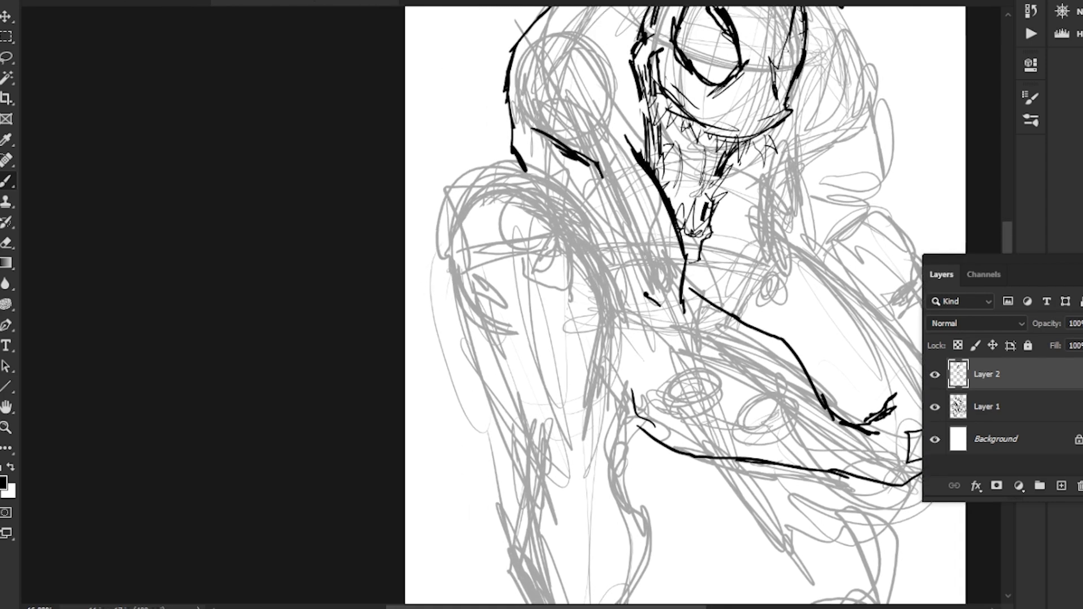
# Step: Outline the top of the left raised knee and the inner edge of its leg, undoing a stray stroke
pyautogui.moveTo(456, 187)
pyautogui.mouseDown()
pyautogui.moveTo(542, 171)
pyautogui.moveTo(521, 164)
pyautogui.mouseUp()
pyautogui.moveTo(458, 186); pyautogui.dragTo(456, 225)
pyautogui.moveTo(533, 171)
pyautogui.mouseDown()
pyautogui.moveTo(568, 200)
pyautogui.moveTo(606, 261)
pyautogui.moveTo(604, 375)
pyautogui.moveTo(614, 184)
pyautogui.mouseUp()
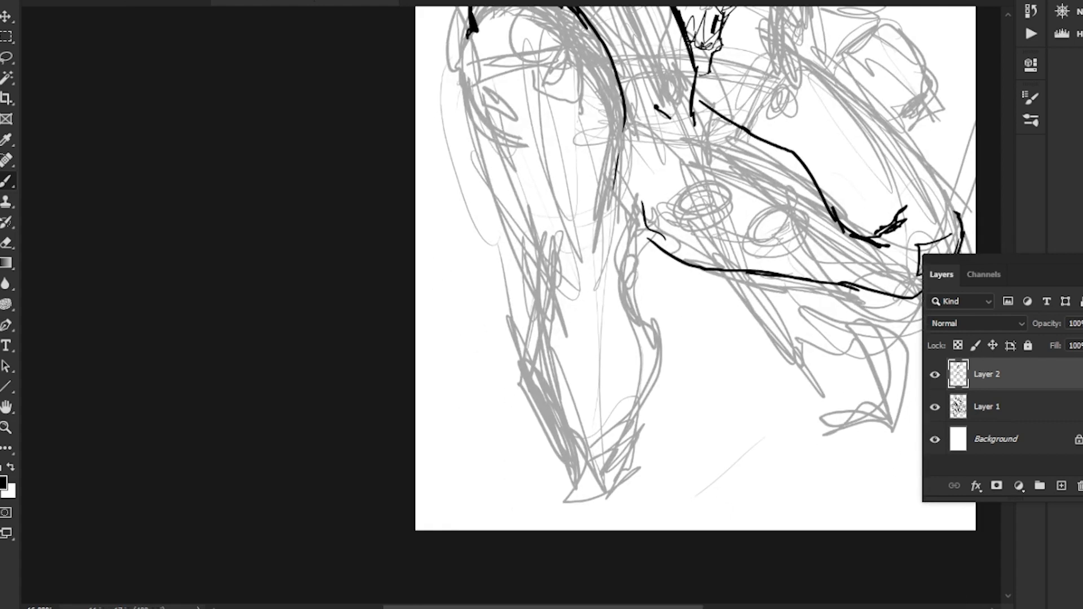
pyautogui.moveTo(623, 110)
pyautogui.mouseDown()
pyautogui.moveTo(592, 249)
pyautogui.moveTo(611, 253)
pyautogui.moveTo(602, 276)
pyautogui.moveTo(631, 309)
pyautogui.moveTo(598, 161)
pyautogui.moveTo(590, 179)
pyautogui.mouseUp()
pyautogui.press('l')
pyautogui.hotkey('ctrl', 'z')
pyautogui.press('b')
# Step: Sketch the left leg's inner calf down to the foot and the outer edge of its upper section
pyautogui.moveTo(582, 123)
pyautogui.mouseDown()
pyautogui.moveTo(598, 179)
pyautogui.moveTo(603, 168)
pyautogui.moveTo(621, 176)
pyautogui.moveTo(625, 204)
pyautogui.moveTo(615, 232)
pyautogui.moveTo(626, 275)
pyautogui.moveTo(585, 375)
pyautogui.mouseUp()
pyautogui.moveTo(598, 225); pyautogui.dragTo(631, 481)
pyautogui.moveTo(487, 156); pyautogui.dragTo(532, 301)
pyautogui.moveTo(548, 337); pyautogui.dragTo(550, 358)
pyautogui.moveTo(552, 361); pyautogui.dragTo(585, 279)
pyautogui.moveTo(511, 91)
pyautogui.mouseDown()
pyautogui.moveTo(504, 187)
pyautogui.moveTo(567, 304)
pyautogui.mouseUp()
# Step: Lasso and delete the left leg's outer upper line and redraw it slightly further in from the knee
pyautogui.press('l')
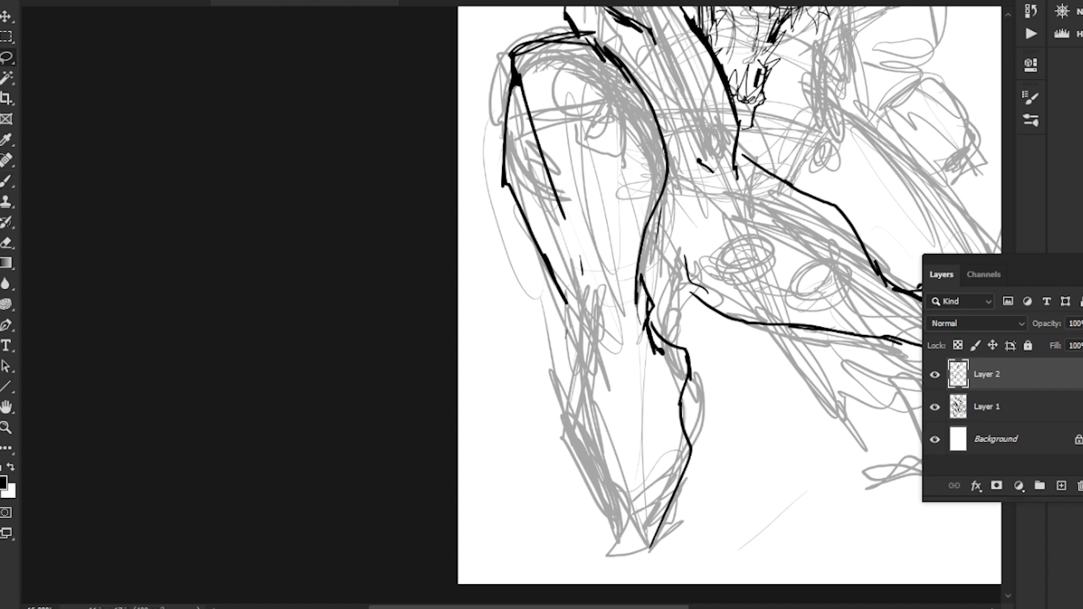
pyautogui.moveTo(512, 85); pyautogui.dragTo(504, 169)
pyautogui.press('Delete')
pyautogui.hotkey('ctrl', 'd')
pyautogui.press('b')
pyautogui.moveTo(517, 87)
pyautogui.mouseDown()
pyautogui.moveTo(509, 174)
pyautogui.moveTo(558, 265)
pyautogui.mouseUp()
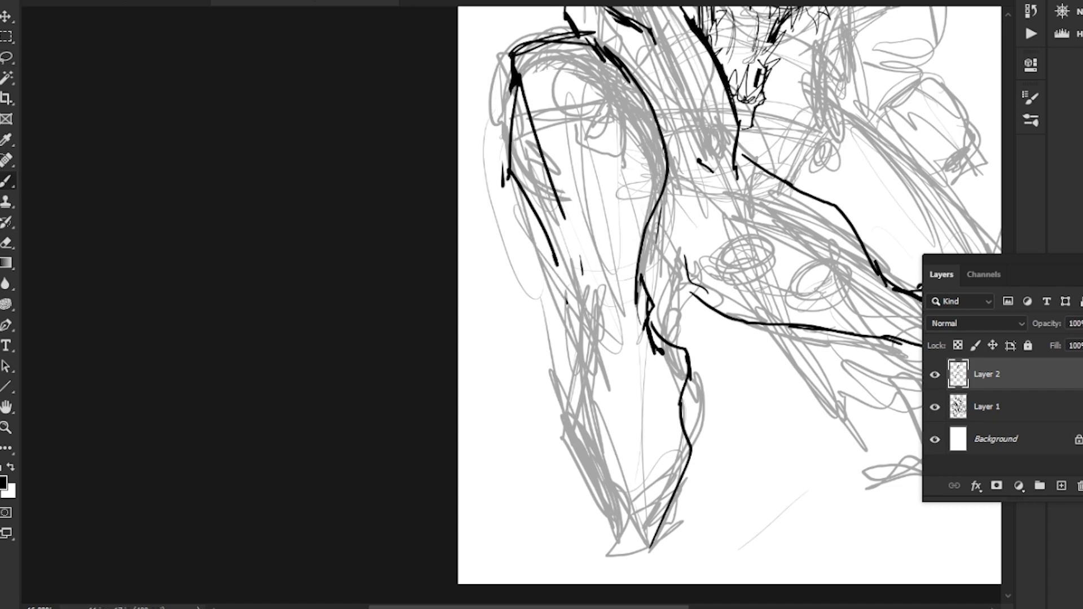
# Step: Thicken the lower part of the left leg's outer line and draw the outer calf down to a rounded tip
pyautogui.moveTo(525, 189); pyautogui.dragTo(572, 285)
pyautogui.moveTo(546, 229)
pyautogui.mouseDown()
pyautogui.moveTo(611, 326)
pyautogui.moveTo(600, 335)
pyautogui.mouseUp()
pyautogui.moveTo(600, 335)
pyautogui.mouseDown()
pyautogui.moveTo(590, 186)
pyautogui.moveTo(582, 246)
pyautogui.moveTo(605, 381)
pyautogui.moveTo(629, 401)
pyautogui.moveTo(653, 385)
pyautogui.mouseUp()
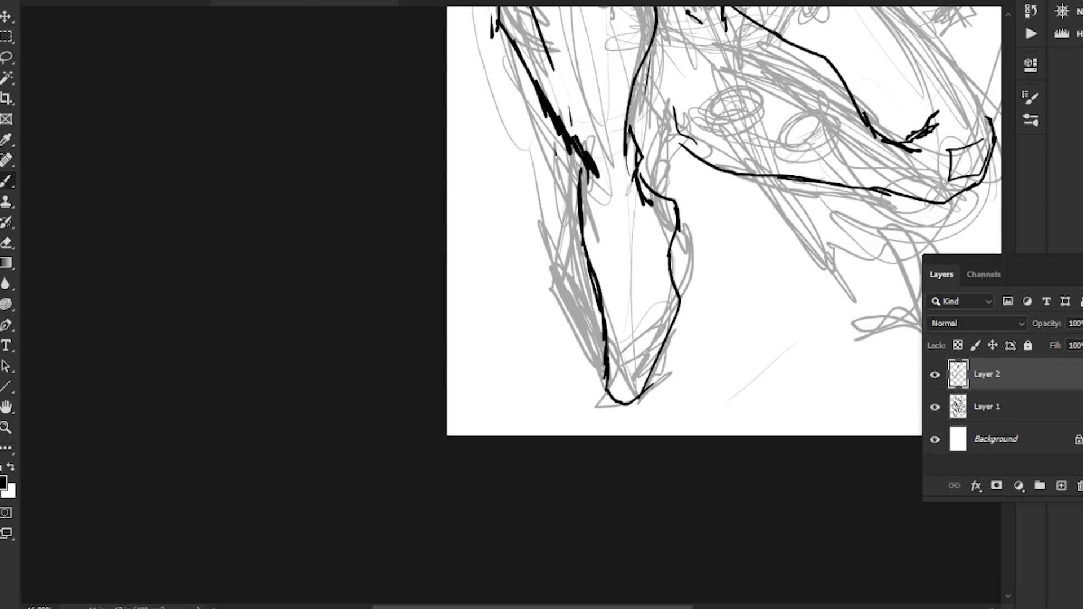
# Step: Cut away the left foot's rounded tip with the Lasso and redraw it as a pointed end
pyautogui.press('l')
pyautogui.moveTo(617, 338); pyautogui.dragTo(601, 340)
pyautogui.hotkey('ctrl', 'x')
pyautogui.press('b')
pyautogui.moveTo(655, 382)
pyautogui.mouseDown()
pyautogui.moveTo(607, 407)
pyautogui.moveTo(600, 350)
pyautogui.mouseUp()
pyautogui.moveTo(616, 390)
pyautogui.mouseDown()
pyautogui.moveTo(547, 398)
pyautogui.moveTo(513, 335)
pyautogui.moveTo(550, 330)
pyautogui.moveTo(529, 338)
pyautogui.moveTo(500, 299)
pyautogui.mouseUp()
pyautogui.press('l')
pyautogui.hotkey('ctrl', 'x')
pyautogui.press('b')
pyautogui.moveTo(536, 344); pyautogui.dragTo(535, 341)
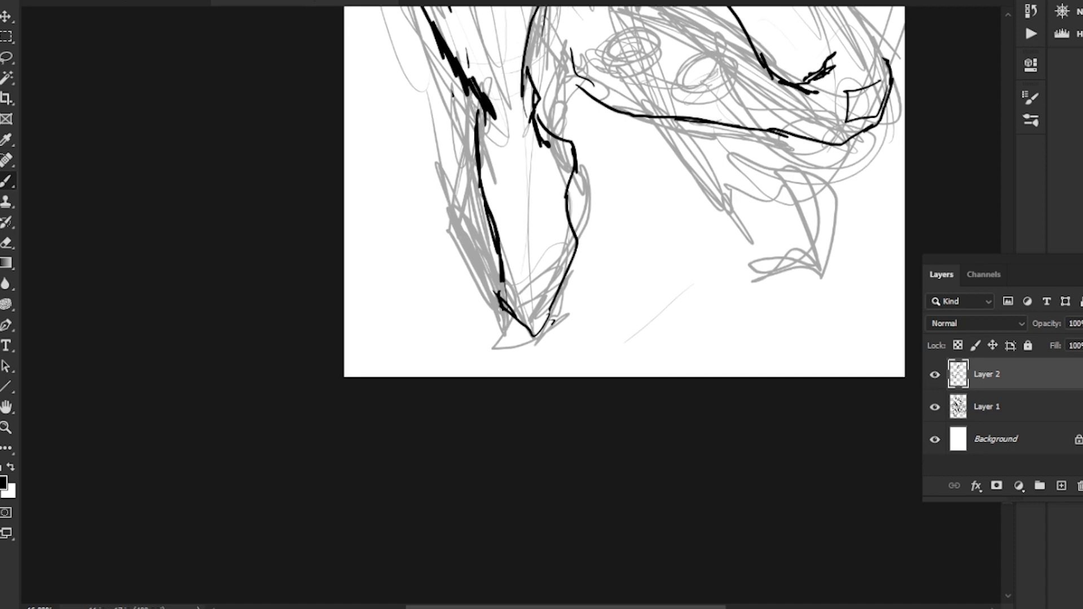
# Step: Cut away the pointed tip of the left foot with the Lasso and redraw it as a blunt, rounded end
pyautogui.press('l')
pyautogui.moveTo(558, 306)
pyautogui.mouseDown()
pyautogui.moveTo(513, 370)
pyautogui.moveTo(507, 300)
pyautogui.moveTo(474, 521)
pyautogui.mouseUp()
pyautogui.hotkey('ctrl', 'x')
pyautogui.press('b')
pyautogui.moveTo(553, 254); pyautogui.dragTo(490, 392)
pyautogui.moveTo(530, 270); pyautogui.dragTo(529, 371)
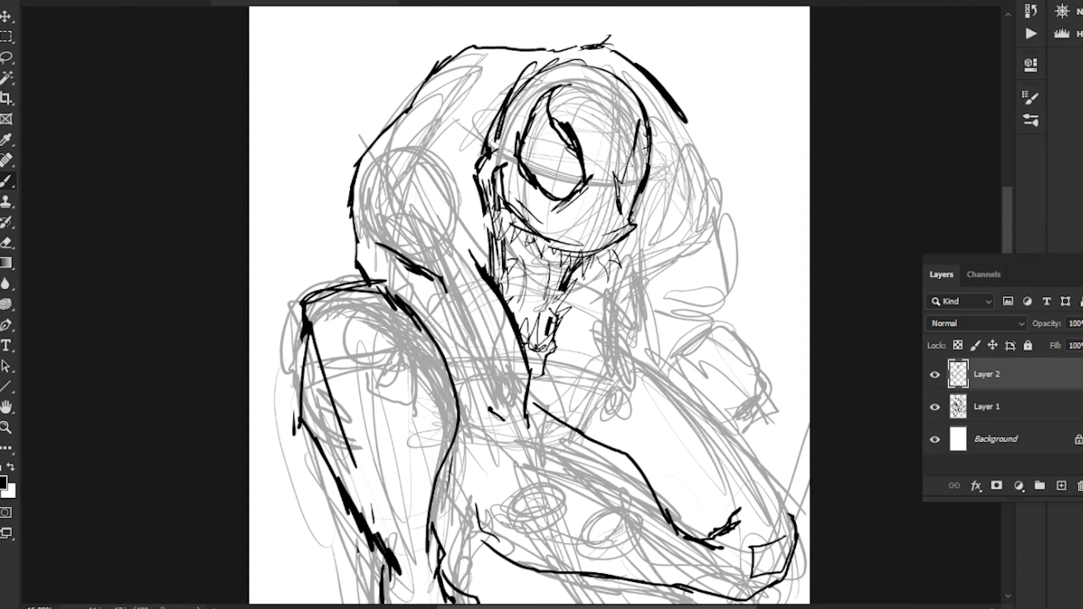
# Step: Curve the back outline down beside the right of the head and add a short dark mark between left shoulder and jaw
pyautogui.moveTo(672, 98)
pyautogui.mouseDown()
pyautogui.moveTo(691, 161)
pyautogui.moveTo(672, 192)
pyautogui.mouseUp()
pyautogui.moveTo(691, 133); pyautogui.dragTo(672, 188)
pyautogui.moveTo(530, 339); pyautogui.dragTo(554, 249)
pyautogui.moveTo(480, 128); pyautogui.dragTo(503, 141)
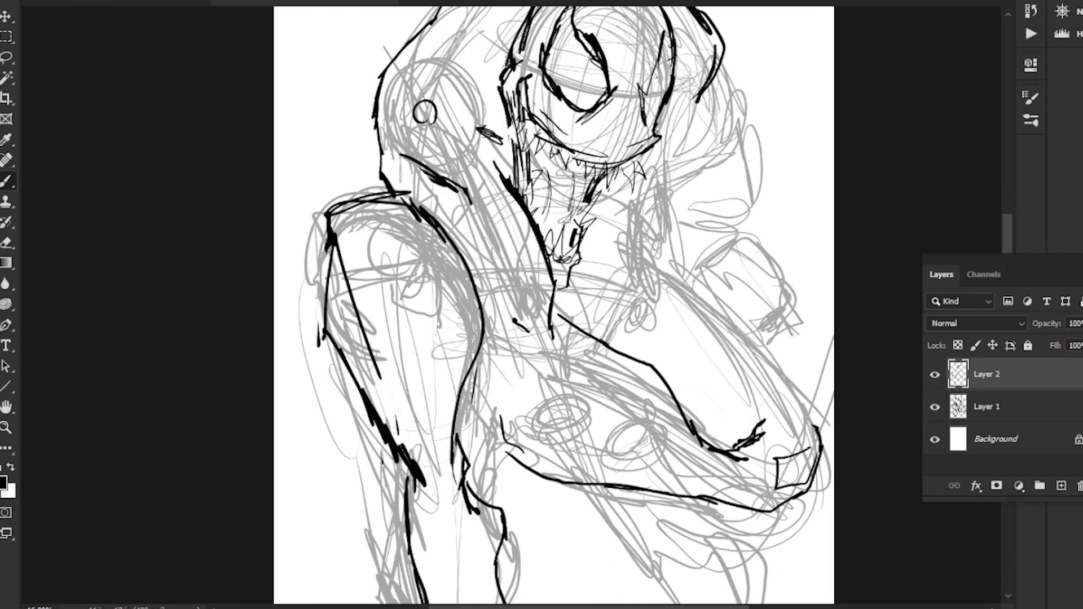
pyautogui.moveTo(508, 226); pyautogui.dragTo(498, 271)
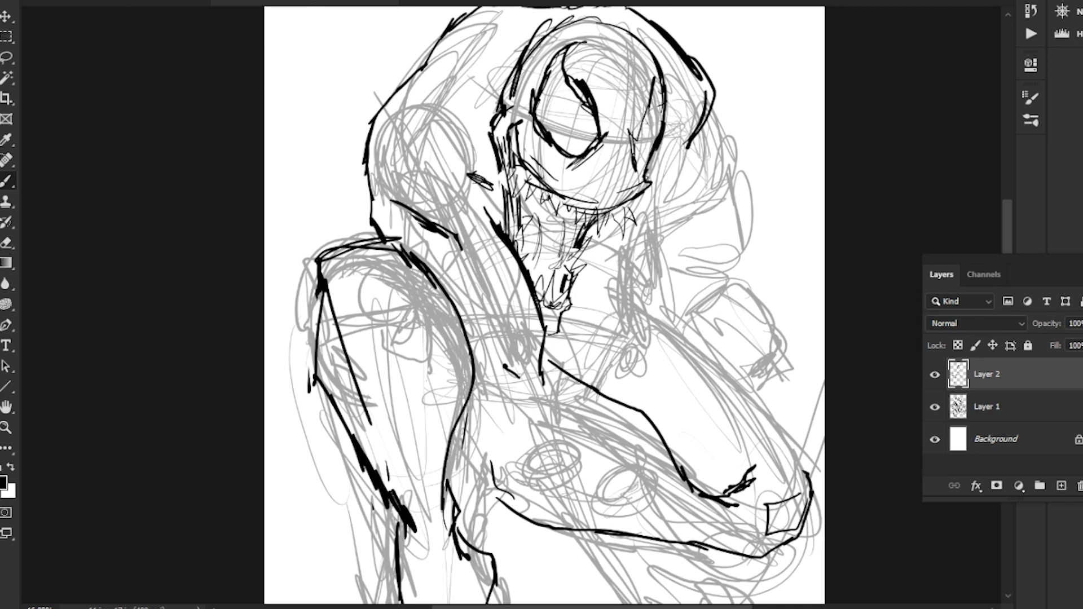
pyautogui.moveTo(688, 128); pyautogui.dragTo(670, 158)
pyautogui.moveTo(541, 339); pyautogui.dragTo(579, 289)
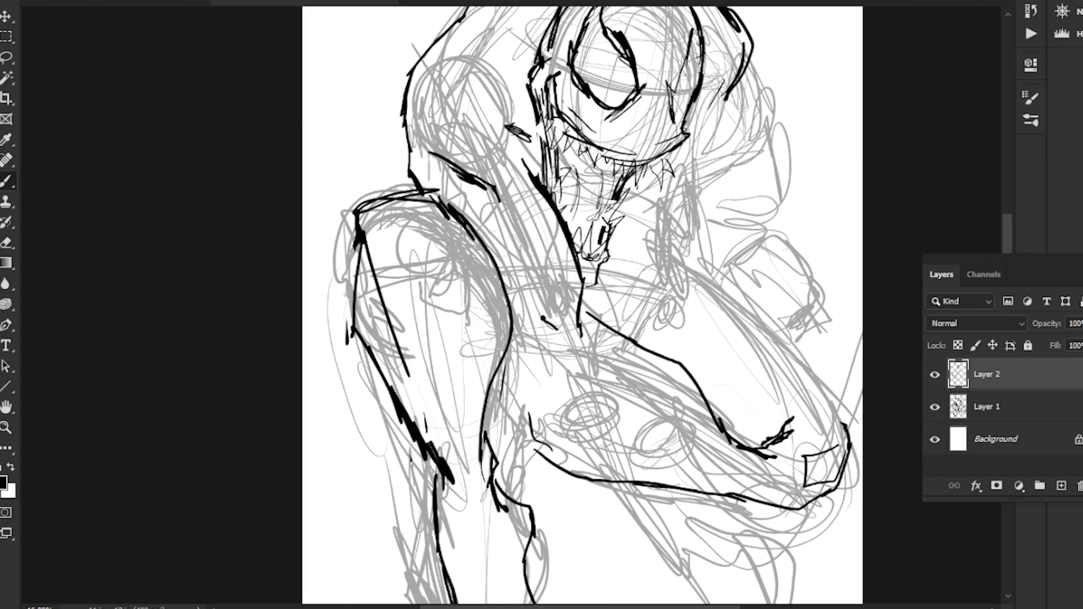
# Step: Sketch the line from the right mouth corner down to the hip and the right leg's outer edge to the knee
pyautogui.moveTo(687, 140)
pyautogui.mouseDown()
pyautogui.moveTo(647, 228)
pyautogui.moveTo(631, 227)
pyautogui.mouseUp()
pyautogui.moveTo(648, 223); pyautogui.dragTo(662, 280)
pyautogui.moveTo(646, 246)
pyautogui.mouseDown()
pyautogui.moveTo(667, 282)
pyautogui.moveTo(678, 275)
pyautogui.moveTo(727, 311)
pyautogui.mouseUp()
pyautogui.moveTo(620, 361); pyautogui.dragTo(539, 251)
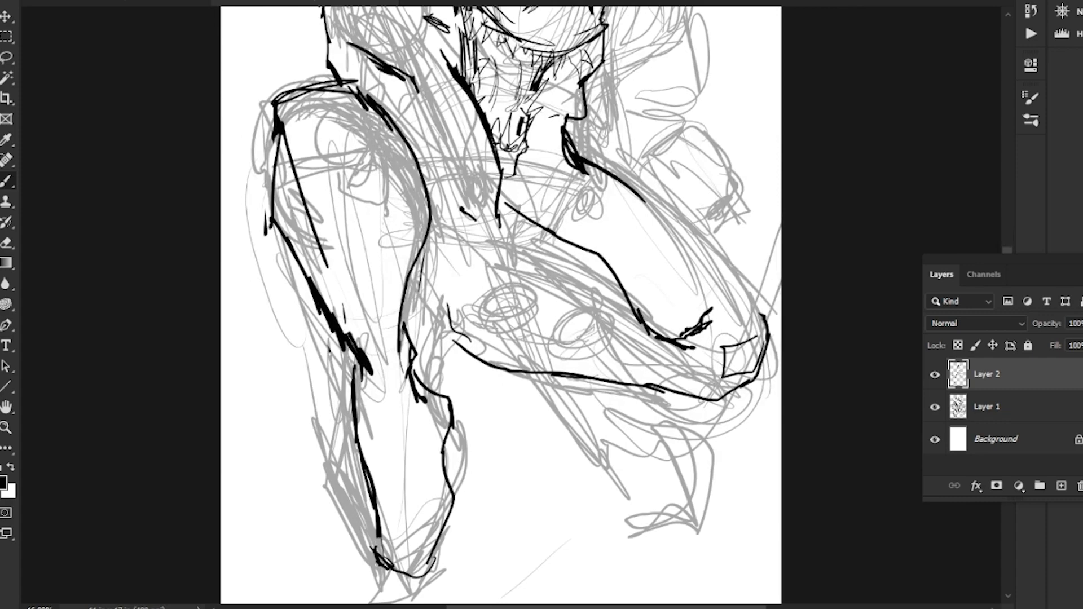
pyautogui.moveTo(585, 159)
pyautogui.mouseDown()
pyautogui.moveTo(674, 214)
pyautogui.moveTo(744, 312)
pyautogui.mouseUp()
pyautogui.moveTo(665, 372)
pyautogui.mouseDown()
pyautogui.moveTo(670, 229)
pyautogui.moveTo(670, 343)
pyautogui.moveTo(638, 477)
pyautogui.mouseUp()
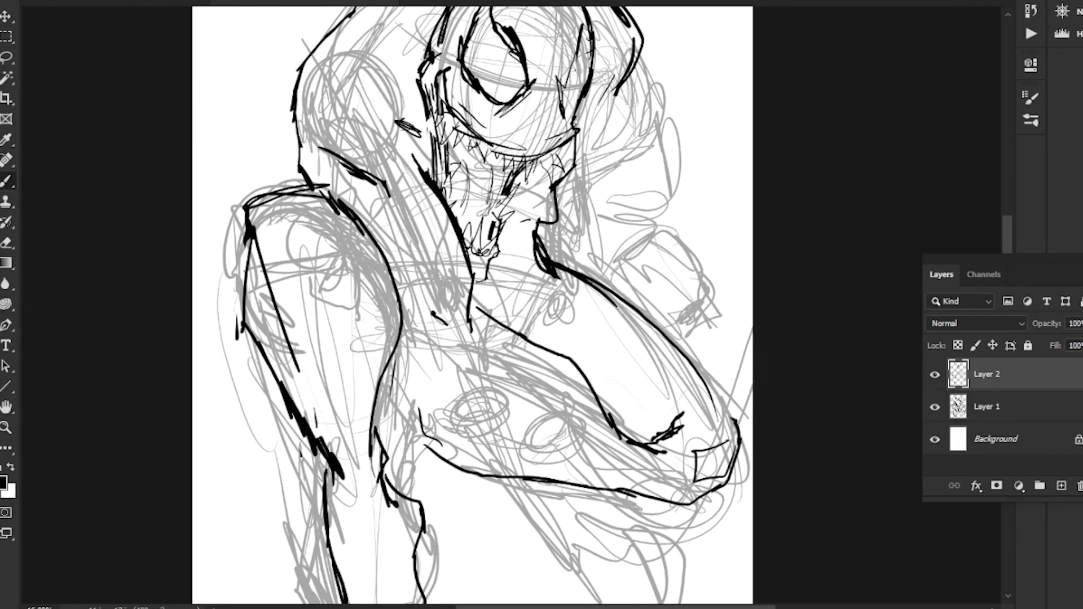
pyautogui.moveTo(637, 395); pyautogui.dragTo(591, 285)
pyautogui.moveTo(540, 122); pyautogui.dragTo(596, 153)
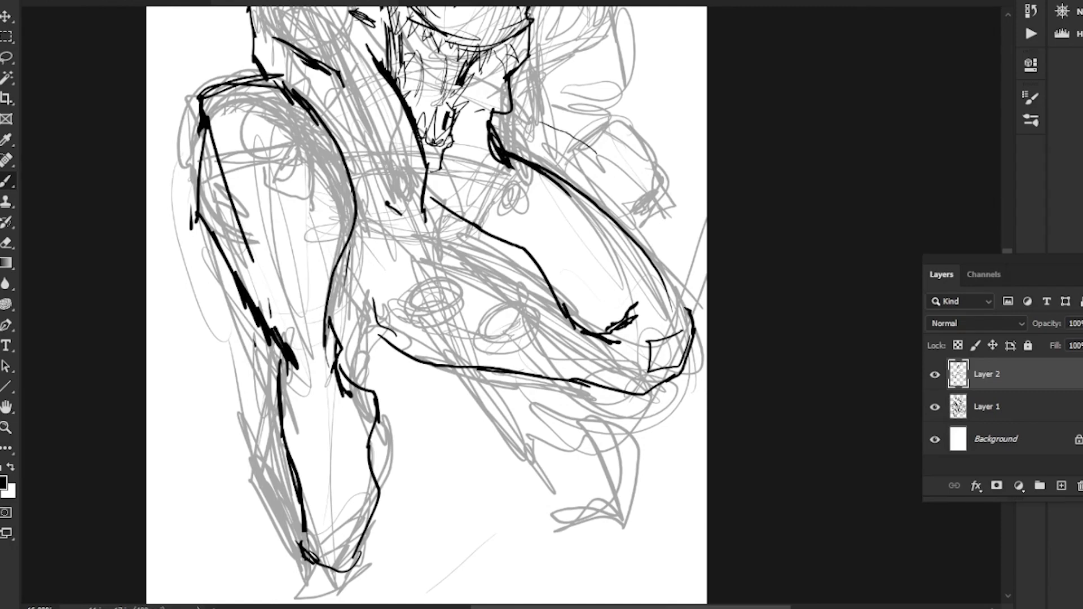
pyautogui.hotkey('ctrl', 'z')
pyautogui.moveTo(564, 58)
pyautogui.mouseDown()
pyautogui.moveTo(627, 123)
pyautogui.moveTo(657, 179)
pyautogui.mouseUp()
pyautogui.hotkey('ctrl', 'z')
pyautogui.moveTo(485, 226)
pyautogui.mouseDown()
pyautogui.moveTo(514, 269)
pyautogui.moveTo(561, 418)
pyautogui.moveTo(565, 399)
pyautogui.mouseUp()
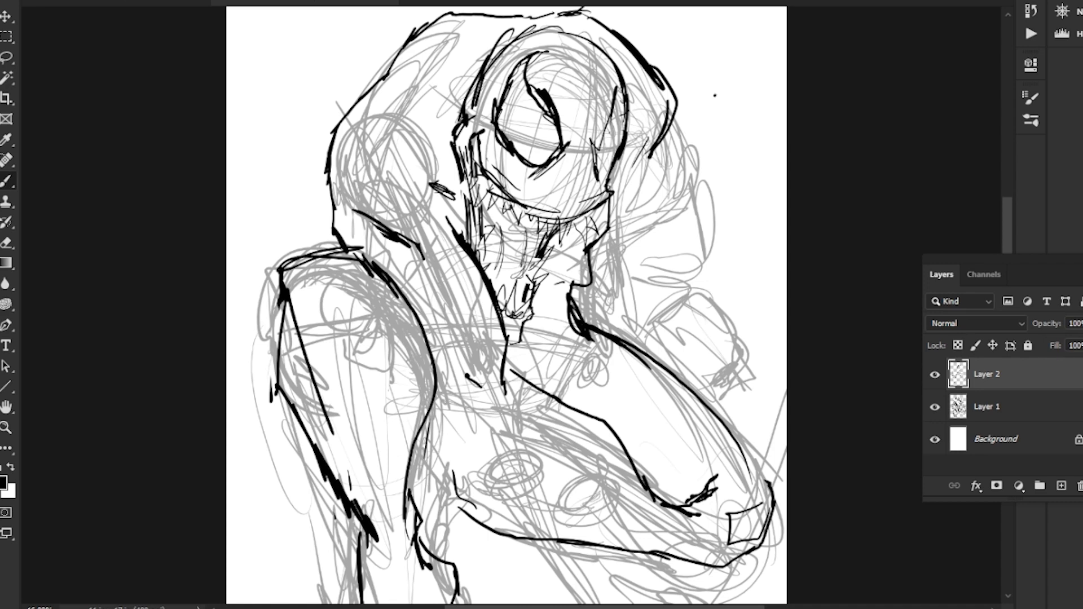
pyautogui.moveTo(715, 96); pyautogui.dragTo(724, 132)
pyautogui.moveTo(722, 209); pyautogui.dragTo(723, 278)
pyautogui.press('l')
pyautogui.moveTo(739, 40)
pyautogui.mouseDown()
pyautogui.moveTo(733, 333)
pyautogui.moveTo(699, 34)
pyautogui.mouseUp()
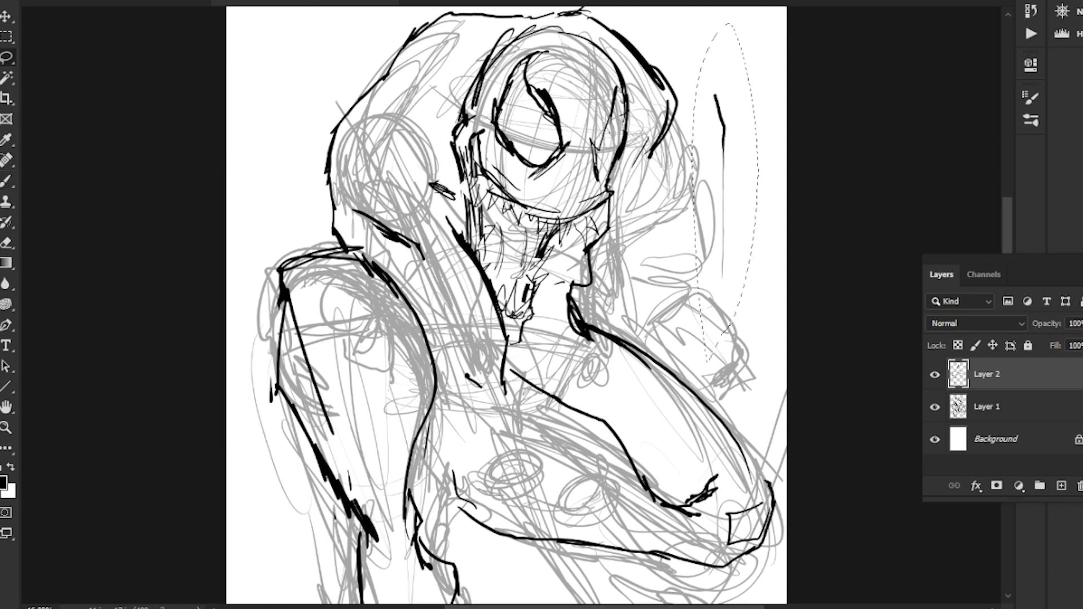
pyautogui.press('Delete')
pyautogui.hotkey('ctrl', 'd')
# Step: Sketch the right arm's edge below the shoulder curve, then delete it with the Lasso and rework it closer to the mouth
pyautogui.press('b')
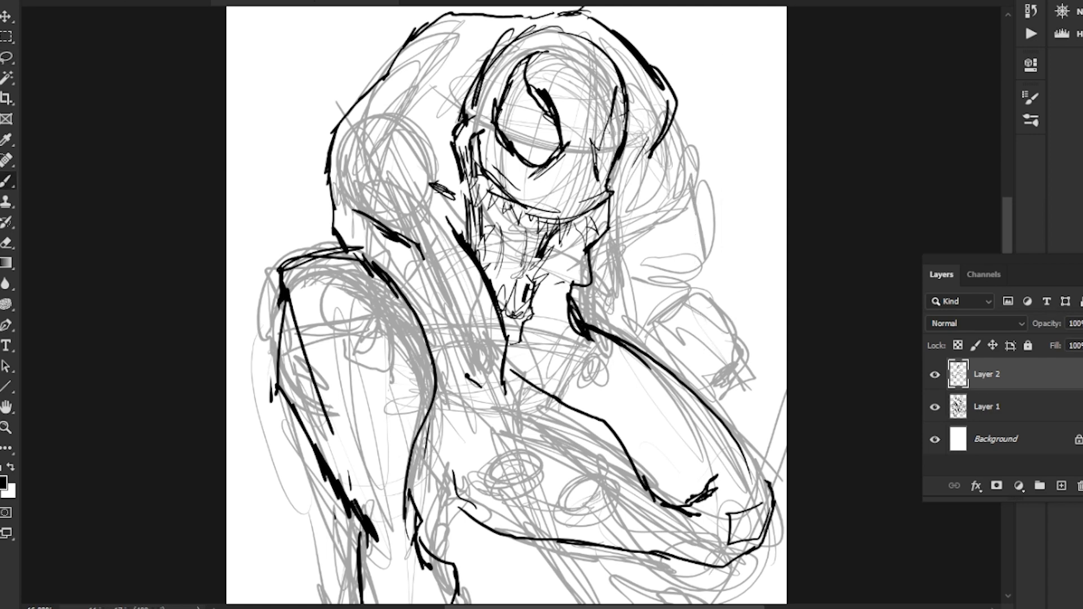
pyautogui.moveTo(655, 165); pyautogui.dragTo(633, 241)
pyautogui.moveTo(652, 185); pyautogui.dragTo(622, 253)
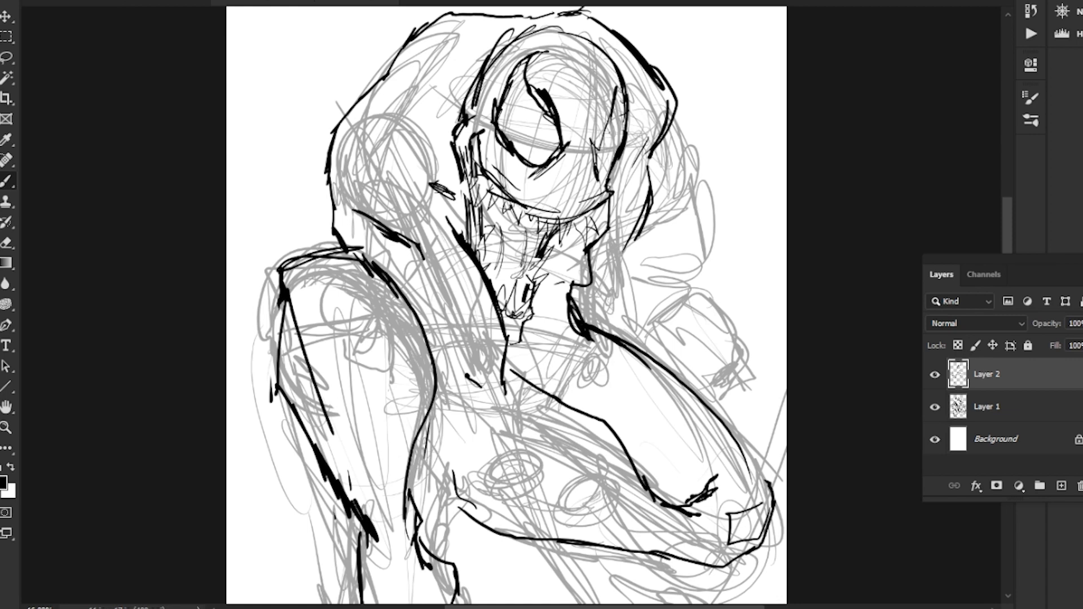
pyautogui.press('l')
pyautogui.moveTo(644, 159)
pyautogui.mouseDown()
pyautogui.moveTo(631, 271)
pyautogui.moveTo(658, 151)
pyautogui.moveTo(619, 203)
pyautogui.moveTo(604, 261)
pyautogui.moveTo(564, 158)
pyautogui.mouseUp()
pyautogui.press('Delete')
pyautogui.hotkey('ctrl', 'd')
pyautogui.press('b')
# Step: Sketch the jagged-sided outline of the right hand above the leg and add curved strokes between it and the mouth
pyautogui.moveTo(653, 208)
pyautogui.mouseDown()
pyautogui.moveTo(623, 182)
pyautogui.moveTo(600, 193)
pyautogui.mouseUp()
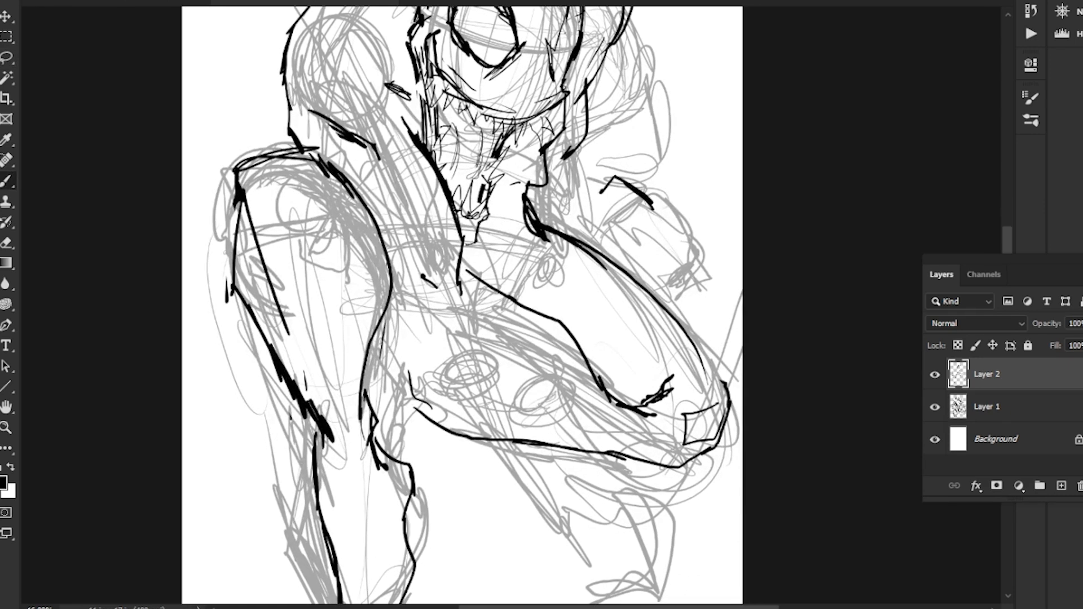
pyautogui.moveTo(655, 214); pyautogui.dragTo(623, 257)
pyautogui.moveTo(592, 205); pyautogui.dragTo(571, 234)
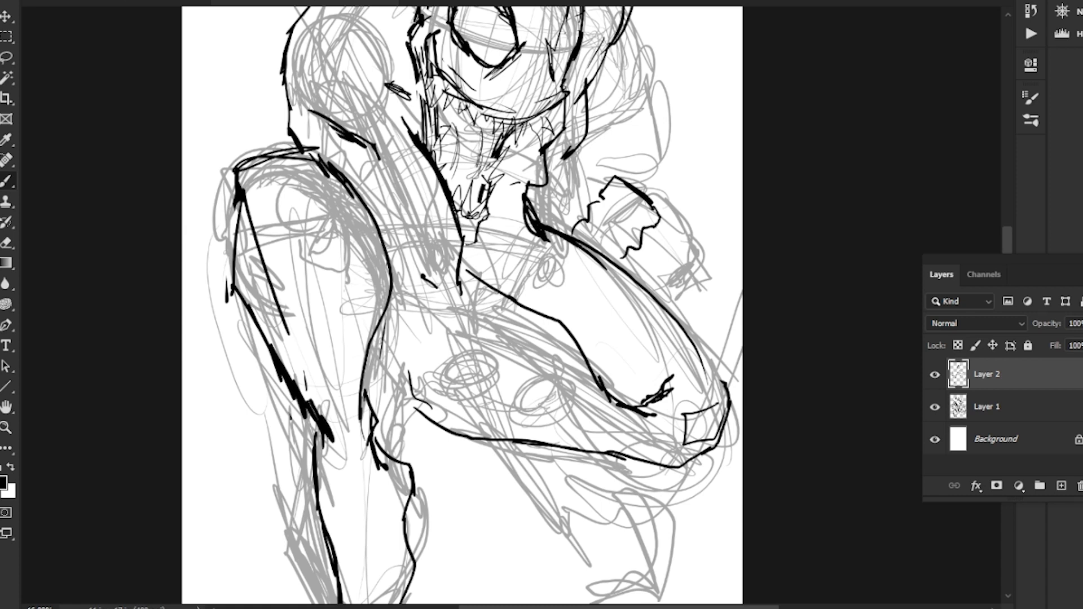
pyautogui.moveTo(597, 163); pyautogui.dragTo(586, 217)
pyautogui.moveTo(599, 152); pyautogui.dragTo(635, 165)
pyautogui.moveTo(555, 171)
pyautogui.mouseDown()
pyautogui.moveTo(600, 160)
pyautogui.moveTo(578, 159)
pyautogui.mouseUp()
pyautogui.moveTo(508, 225)
pyautogui.mouseDown()
pyautogui.moveTo(613, 400)
pyautogui.moveTo(634, 37)
pyautogui.moveTo(562, 103)
pyautogui.mouseUp()
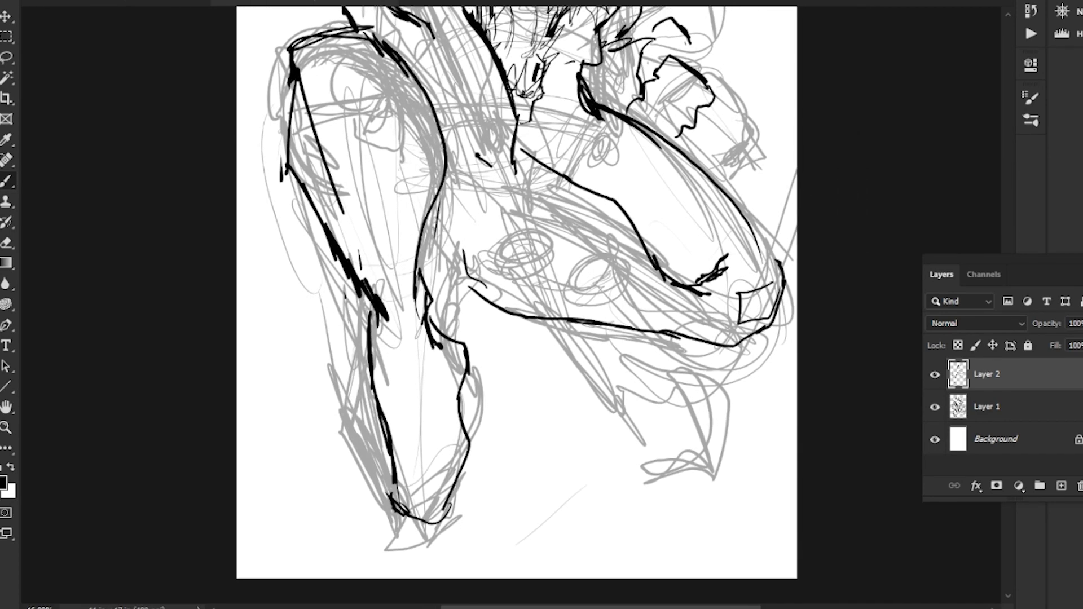
# Step: Undo the new lines below the right knee and hide Layer 1 with the rough sketch
pyautogui.moveTo(758, 333)
pyautogui.mouseDown()
pyautogui.moveTo(714, 396)
pyautogui.moveTo(603, 313)
pyautogui.moveTo(701, 341)
pyautogui.moveTo(685, 277)
pyautogui.moveTo(667, 383)
pyautogui.moveTo(674, 433)
pyautogui.moveTo(658, 267)
pyautogui.mouseUp()
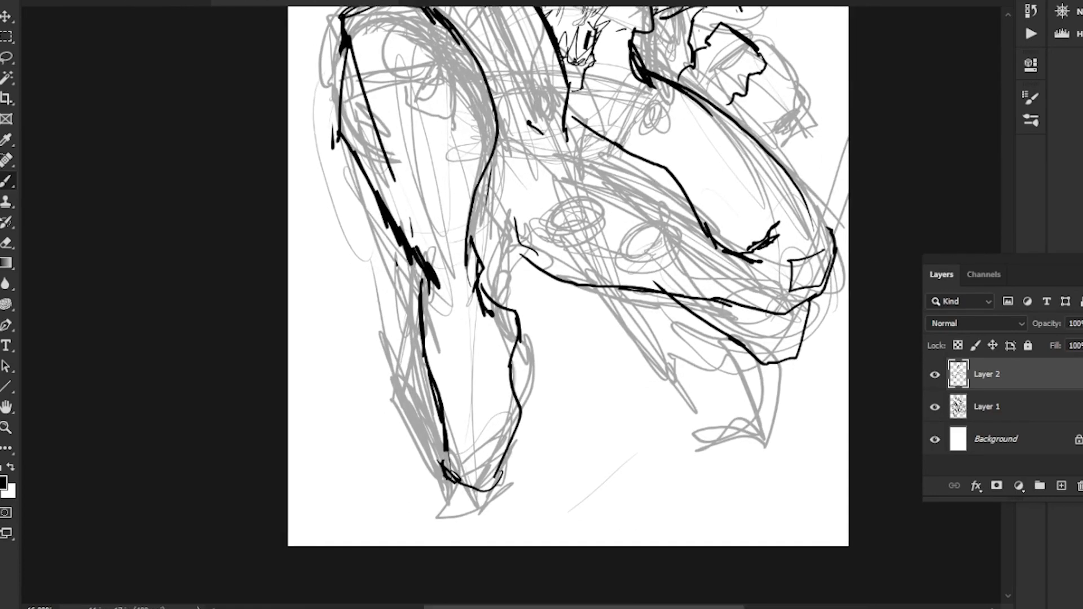
pyautogui.hotkey('ctrl', 'z')
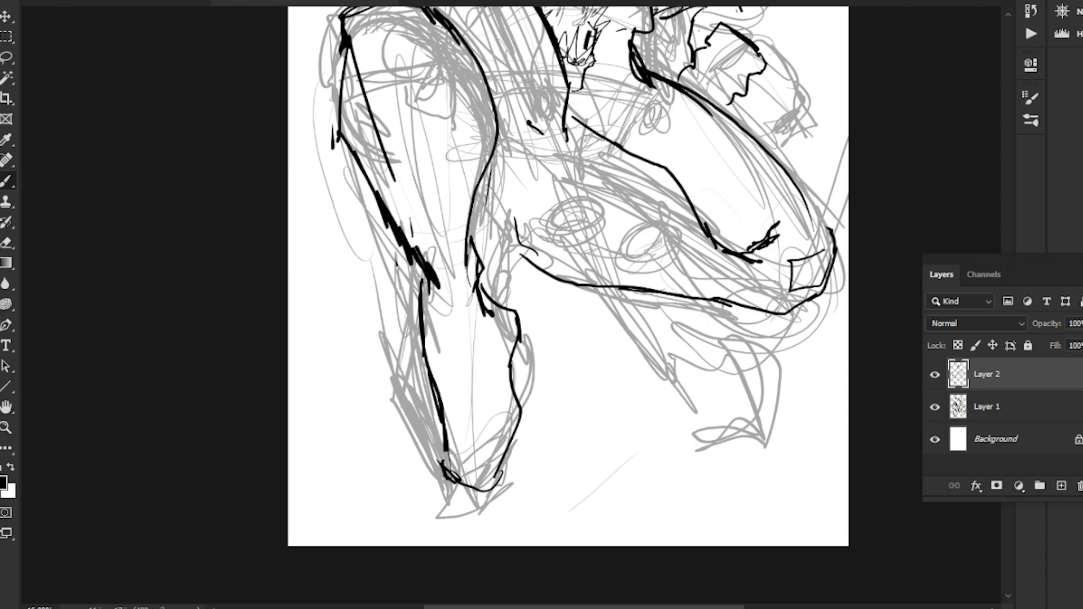
pyautogui.click(935, 407)
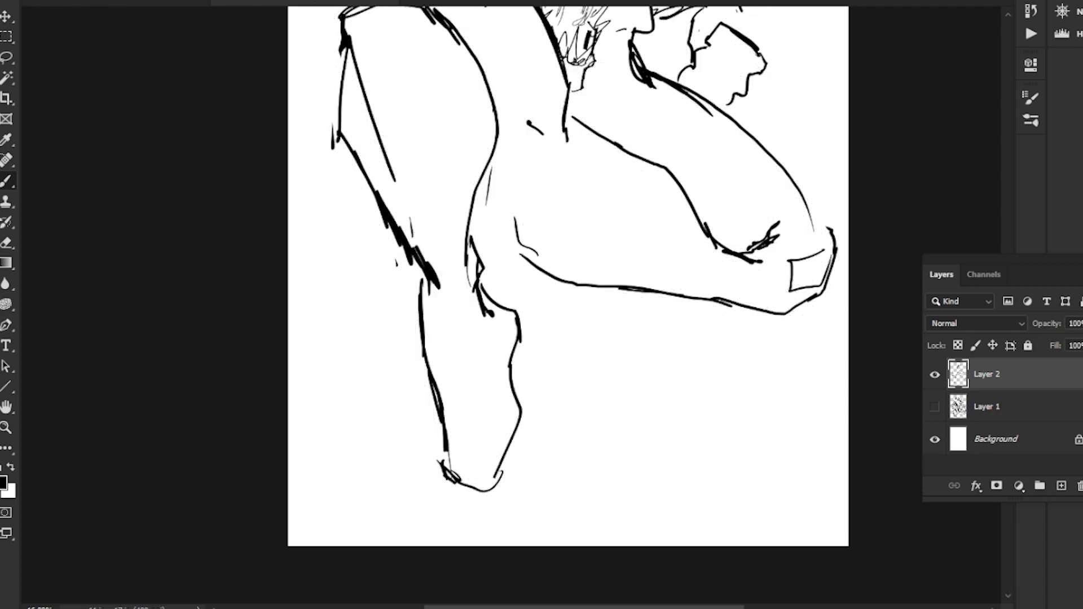
# Step: Trim the line end above the right knee with the Lasso, extend the short curve beside it and sketch tapering strokes rising from the knee
pyautogui.moveTo(610, 278); pyautogui.dragTo(572, 291)
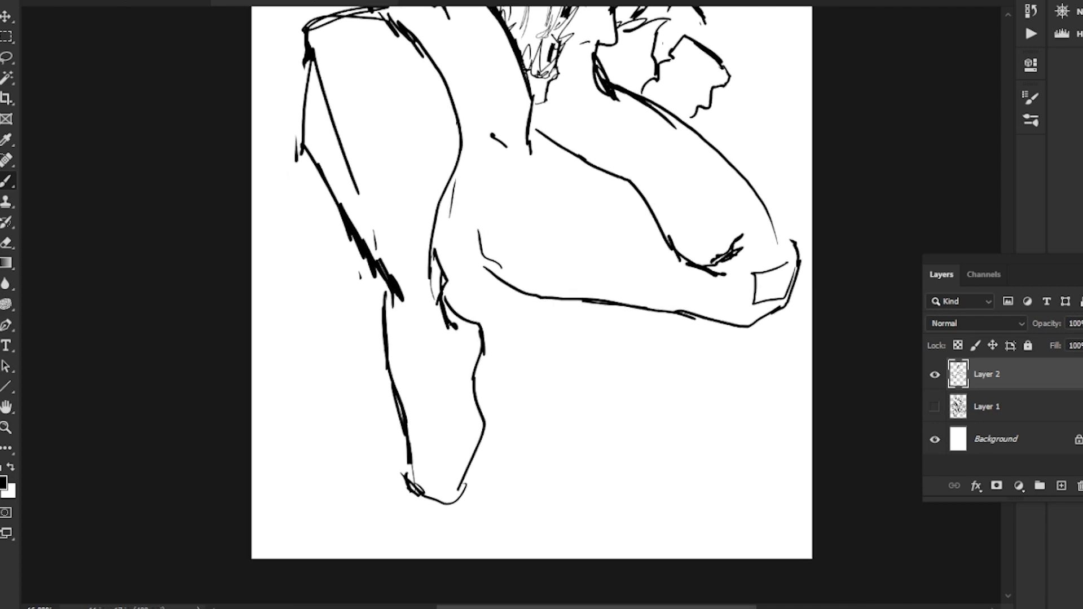
pyautogui.moveTo(742, 239)
pyautogui.mouseDown()
pyautogui.moveTo(761, 232)
pyautogui.moveTo(802, 134)
pyautogui.moveTo(773, 242)
pyautogui.mouseUp()
pyautogui.press('l')
pyautogui.press('Delete')
pyautogui.hotkey('ctrl', 'd')
pyautogui.press('b')
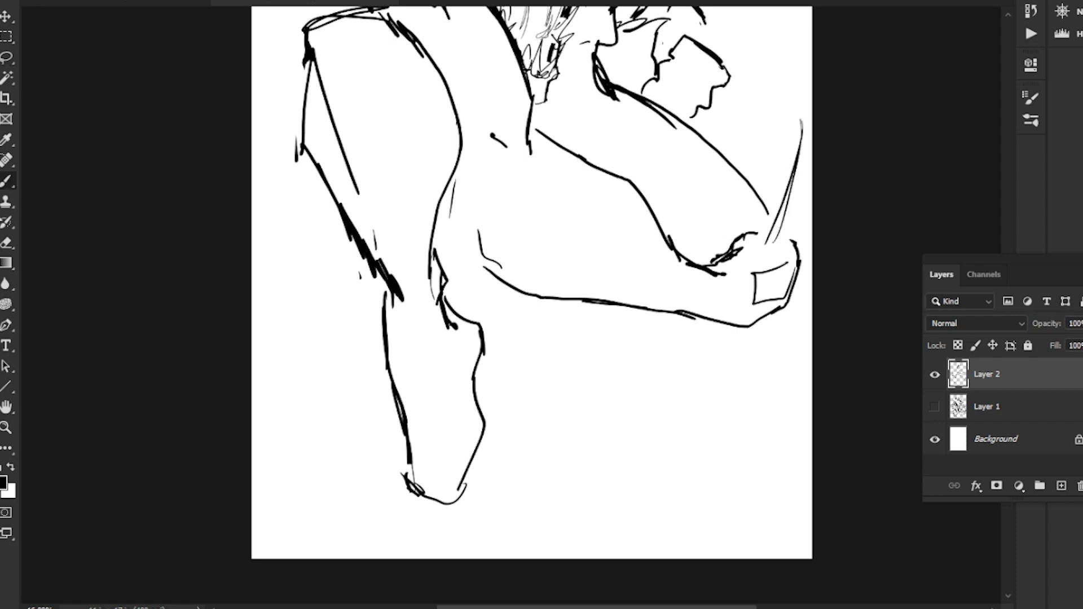
pyautogui.moveTo(796, 102)
pyautogui.mouseDown()
pyautogui.moveTo(778, 242)
pyautogui.moveTo(786, 231)
pyautogui.mouseUp()
pyautogui.moveTo(764, 196); pyautogui.dragTo(771, 220)
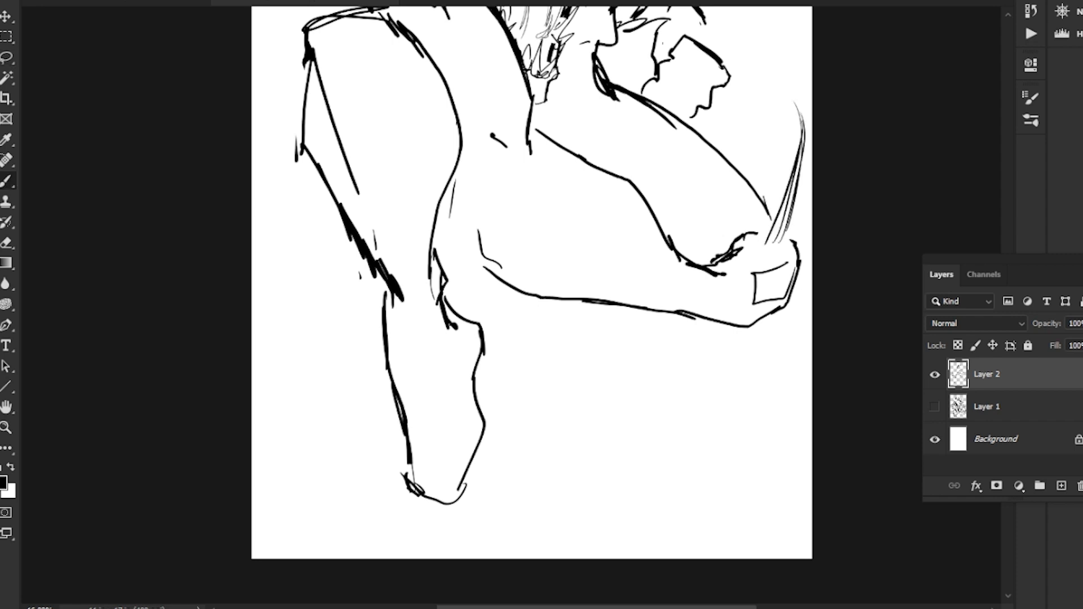
# Step: Undo the extra line along the right limb, then sketch a long curve beneath the thigh and short connecting lines around the left knee
pyautogui.moveTo(705, 243); pyautogui.dragTo(730, 311)
pyautogui.moveTo(671, 168); pyautogui.dragTo(767, 271)
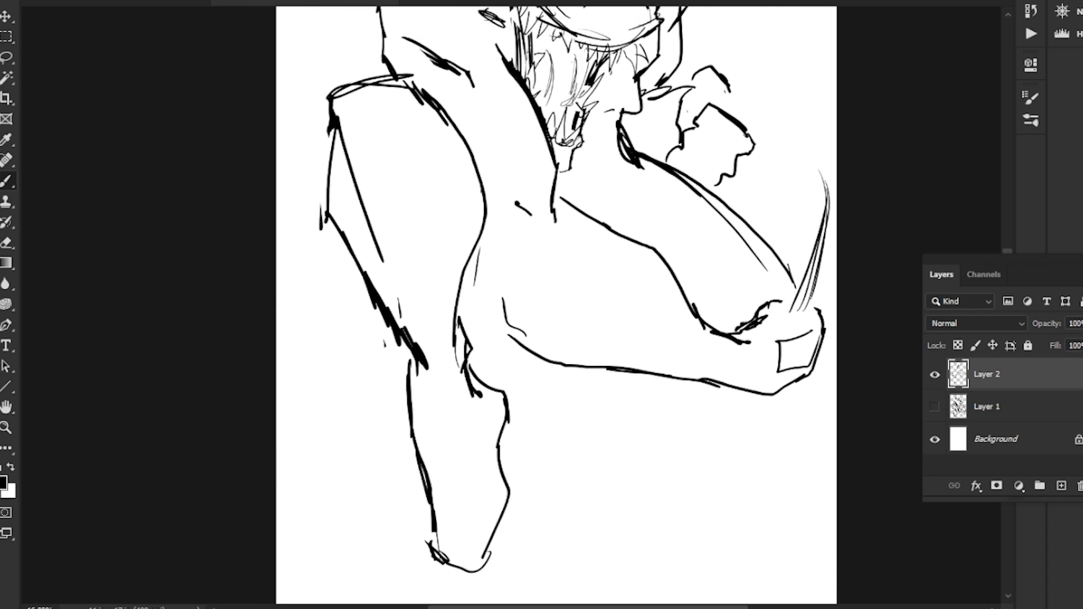
pyautogui.hotkey('ctrl', 'z')
pyautogui.moveTo(777, 404)
pyautogui.mouseDown()
pyautogui.moveTo(586, 368)
pyautogui.moveTo(594, 292)
pyautogui.moveTo(613, 256)
pyautogui.moveTo(574, 265)
pyautogui.moveTo(551, 288)
pyautogui.mouseUp()
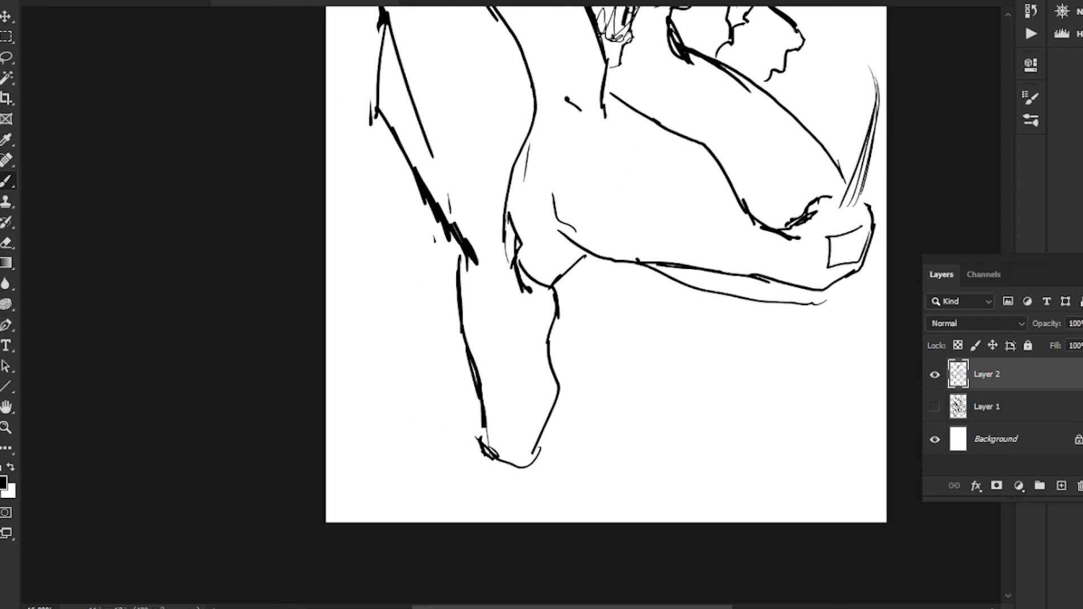
pyautogui.moveTo(547, 196)
pyautogui.mouseDown()
pyautogui.moveTo(516, 227)
pyautogui.moveTo(606, 326)
pyautogui.moveTo(599, 436)
pyautogui.moveTo(622, 520)
pyautogui.mouseUp()
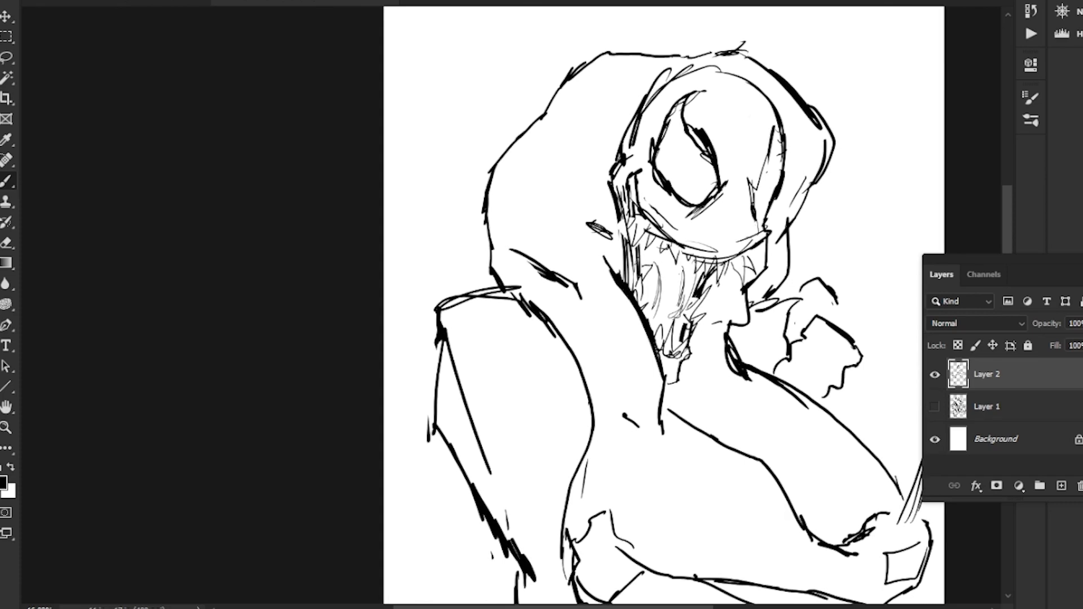
# Step: Delete part of the line below the right mouth corner with the Lasso, redraw it with short strokes and thicken the left back outline
pyautogui.press('z')
pyautogui.moveTo(688, 176); pyautogui.dragTo(728, 177)
pyautogui.moveTo(699, 282); pyautogui.dragTo(711, 180)
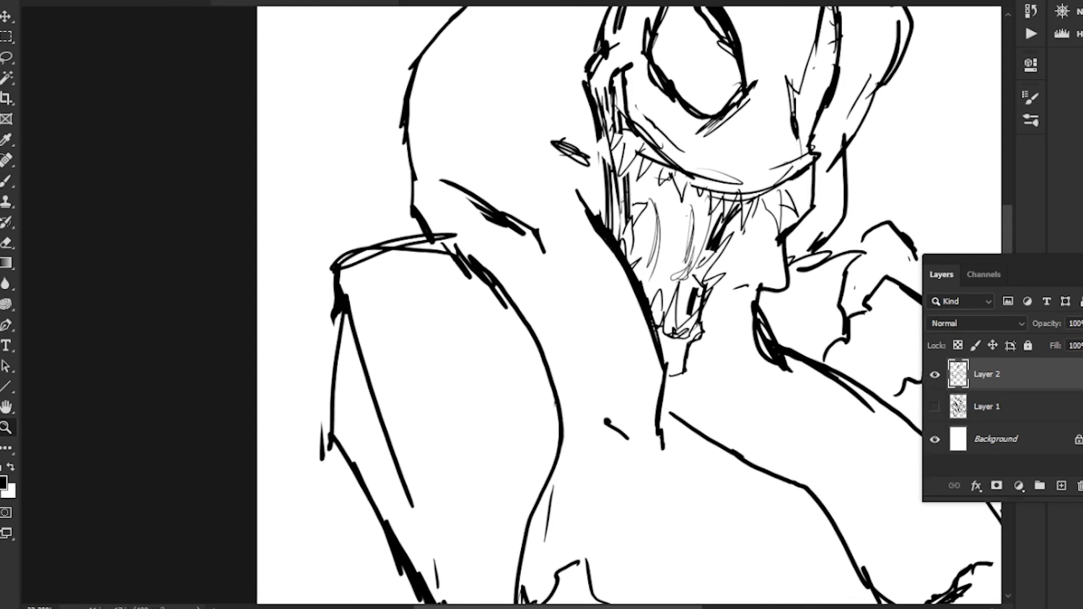
pyautogui.press('b')
pyautogui.moveTo(804, 176)
pyautogui.mouseDown()
pyautogui.moveTo(804, 227)
pyautogui.moveTo(788, 199)
pyautogui.moveTo(804, 222)
pyautogui.mouseUp()
pyautogui.press('l')
pyautogui.press('Delete')
pyautogui.hotkey('ctrl', 'd')
pyautogui.press('b')
pyautogui.moveTo(788, 201); pyautogui.dragTo(802, 217)
pyautogui.moveTo(699, 254)
pyautogui.mouseDown()
pyautogui.moveTo(808, 423)
pyautogui.moveTo(656, 303)
pyautogui.moveTo(665, 309)
pyautogui.moveTo(696, 223)
pyautogui.moveTo(745, 346)
pyautogui.moveTo(841, 405)
pyautogui.mouseUp()
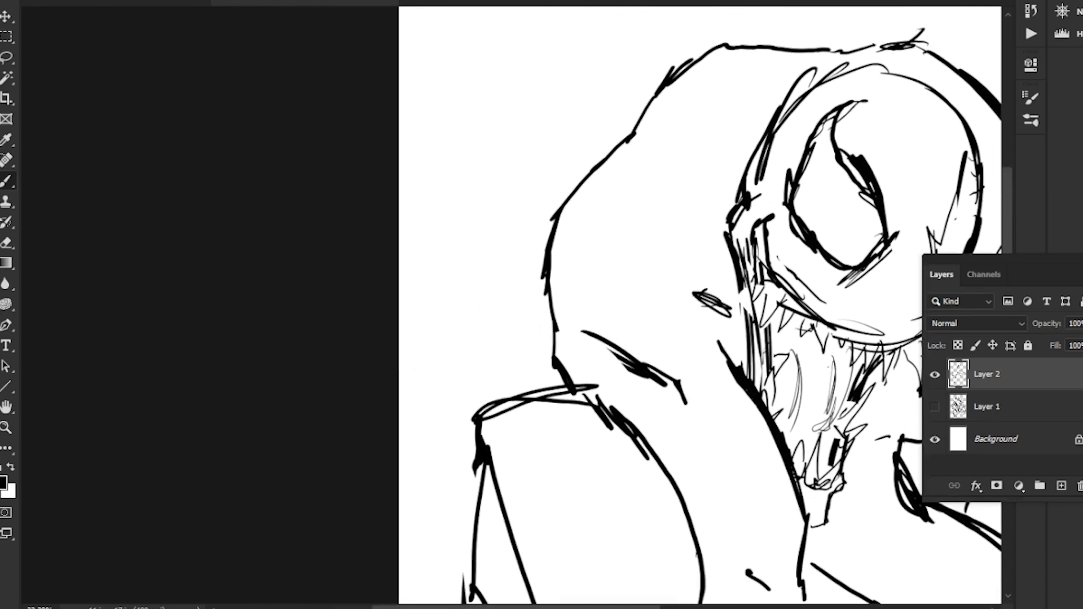
pyautogui.moveTo(616, 146)
pyautogui.mouseDown()
pyautogui.moveTo(582, 178)
pyautogui.moveTo(549, 243)
pyautogui.moveTo(597, 312)
pyautogui.mouseUp()
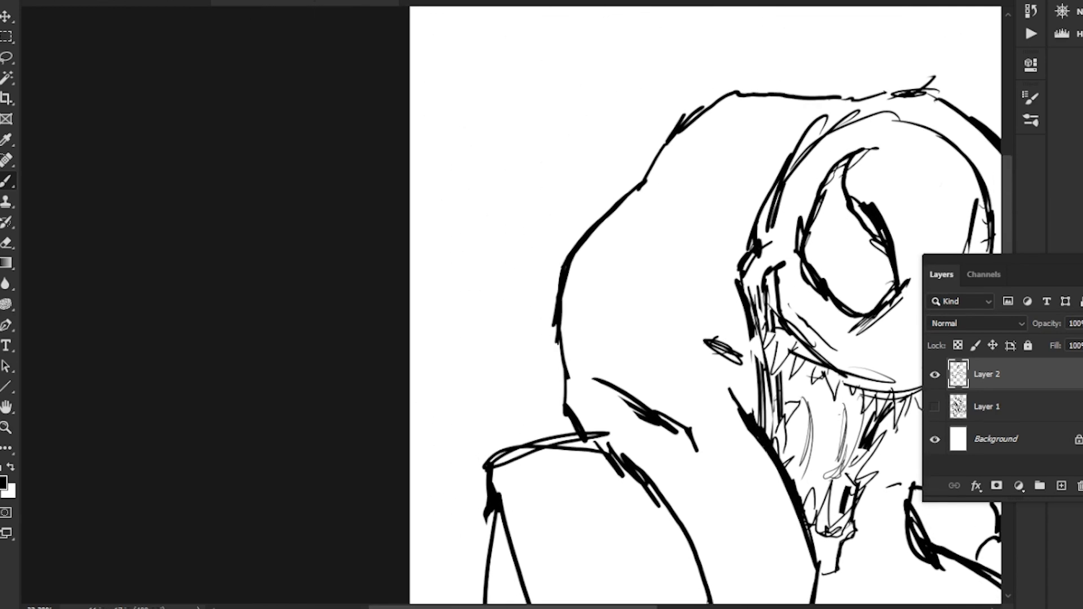
pyautogui.moveTo(637, 61); pyautogui.dragTo(583, 233)
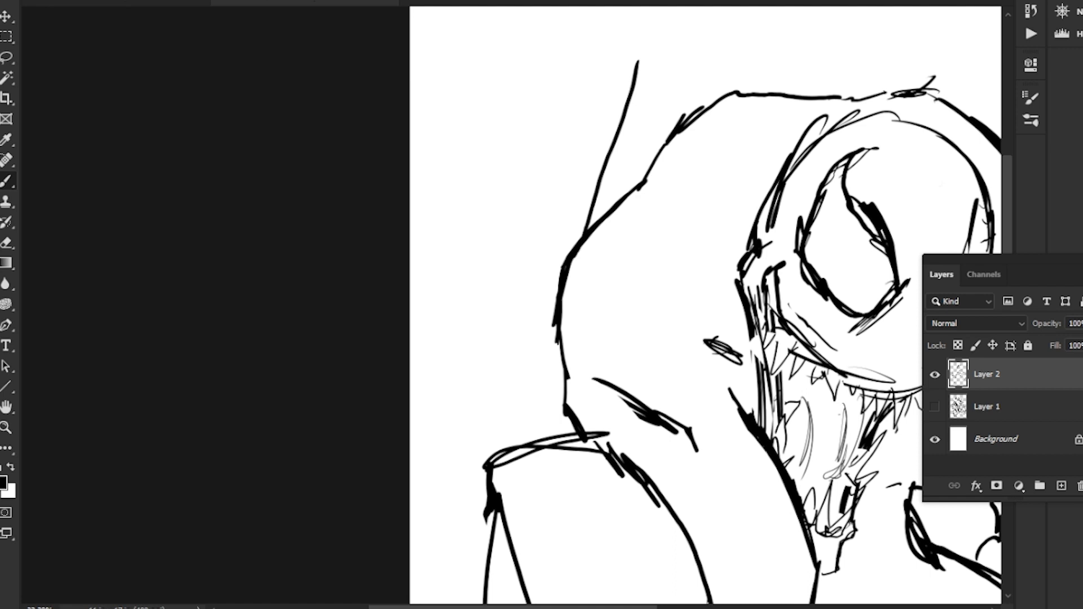
pyautogui.moveTo(560, 283); pyautogui.dragTo(545, 309)
pyautogui.moveTo(460, 439); pyautogui.dragTo(431, 491)
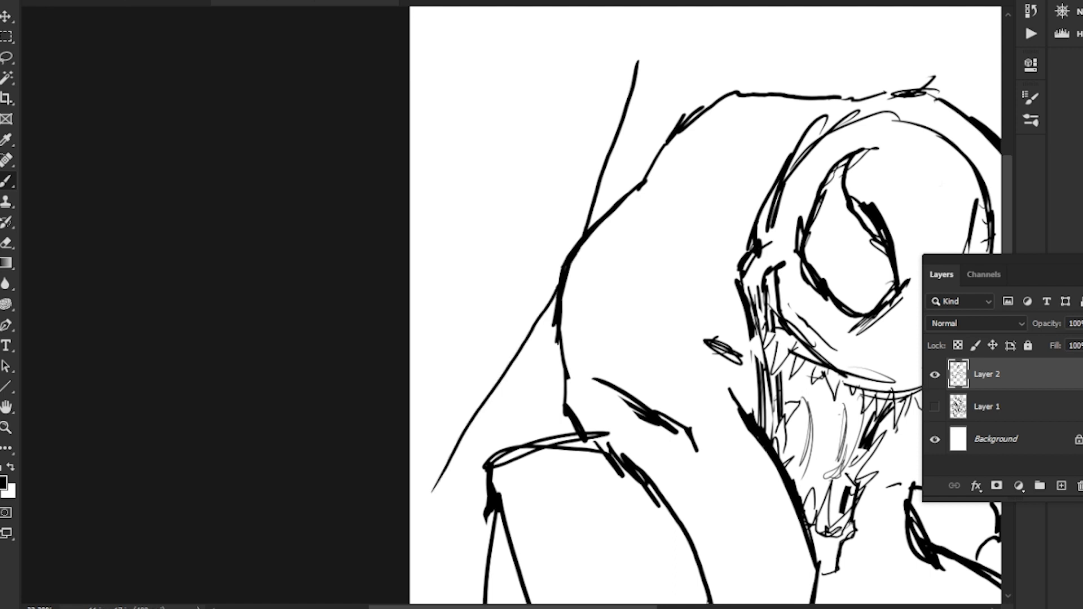
pyautogui.moveTo(596, 278); pyautogui.dragTo(589, 294)
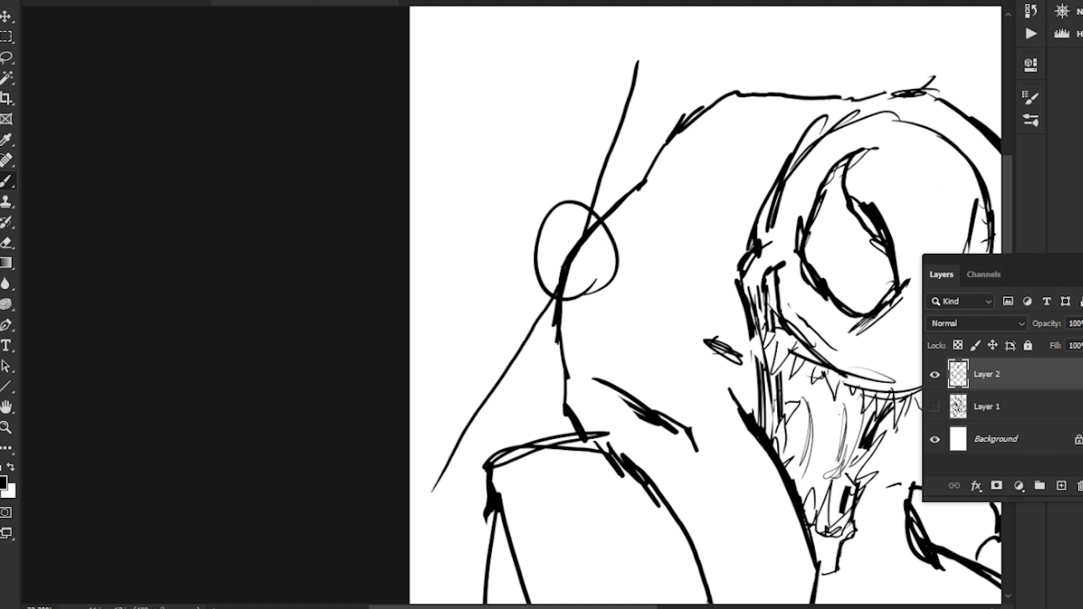
pyautogui.hotkey('ctrl', 'z')
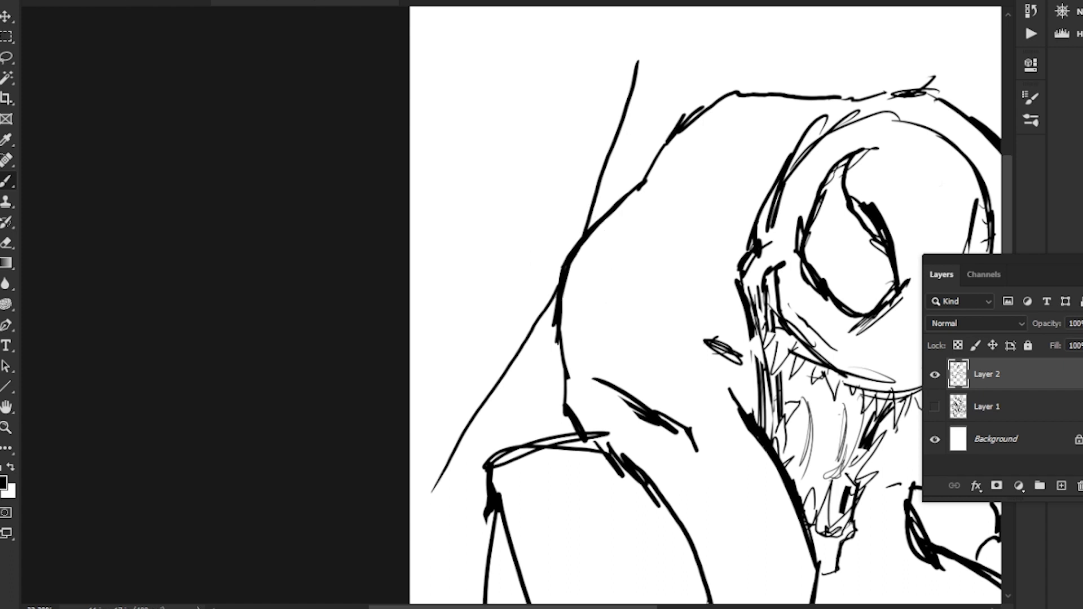
pyautogui.moveTo(577, 253)
pyautogui.mouseDown()
pyautogui.moveTo(573, 298)
pyautogui.moveTo(570, 277)
pyautogui.mouseUp()
pyautogui.moveTo(566, 264); pyautogui.dragTo(564, 297)
pyautogui.moveTo(621, 24)
pyautogui.mouseDown()
pyautogui.moveTo(565, 232)
pyautogui.moveTo(410, 477)
pyautogui.mouseUp()
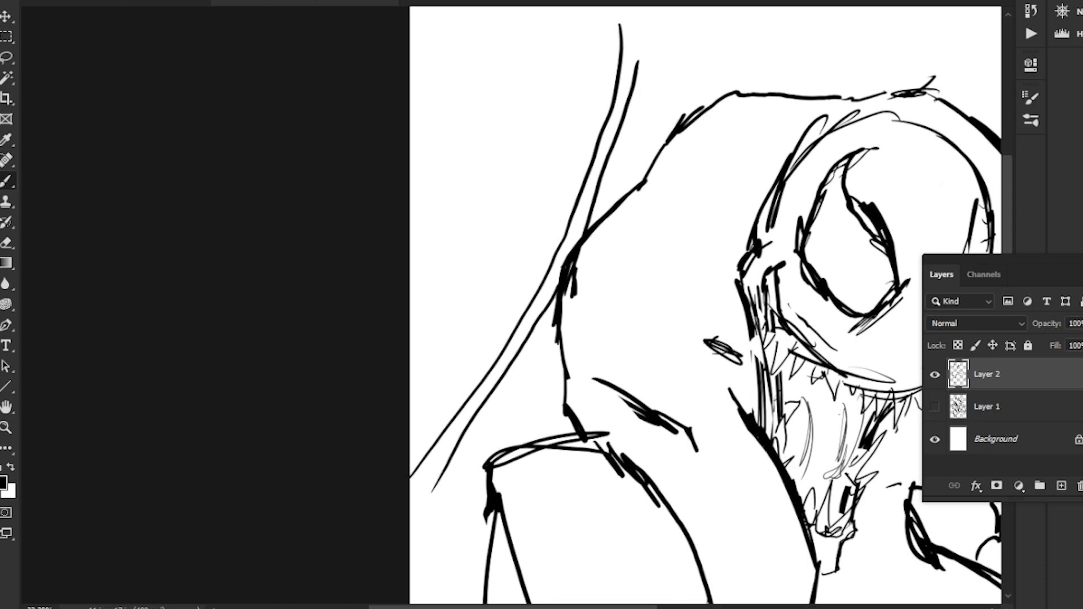
pyautogui.hotkey('ctrl', 'z')
pyautogui.hotkey('ctrl', 'z')
pyautogui.hotkey('ctrl', 'z')
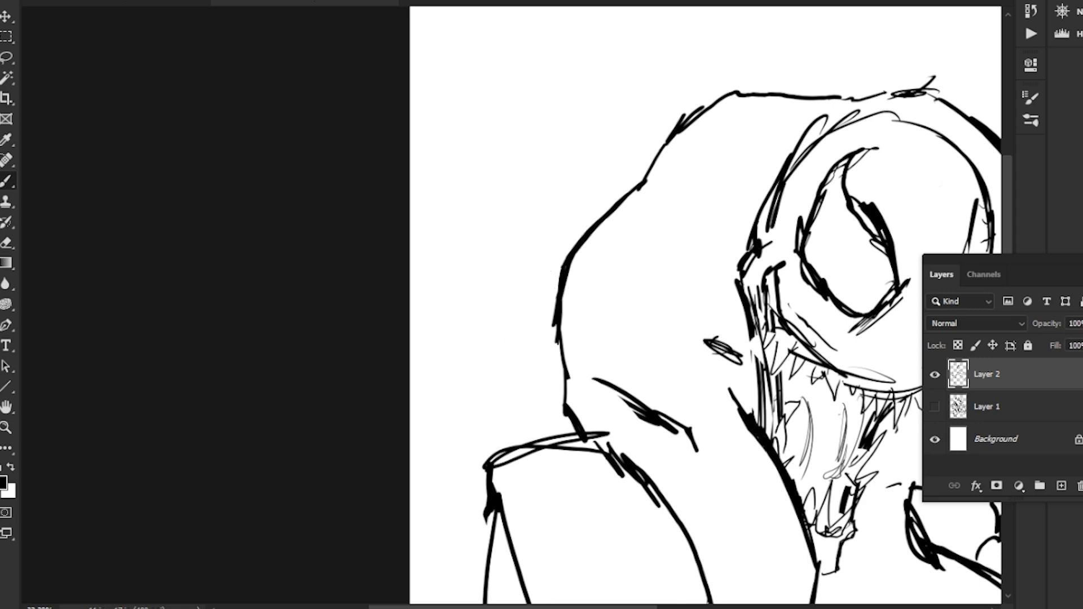
# Step: Remove the thick overlapping lines just below the left shoulder's outer corner
pyautogui.moveTo(677, 338)
pyautogui.mouseDown()
pyautogui.moveTo(612, 194)
pyautogui.moveTo(522, 107)
pyautogui.moveTo(421, 119)
pyautogui.moveTo(448, 330)
pyautogui.mouseUp()
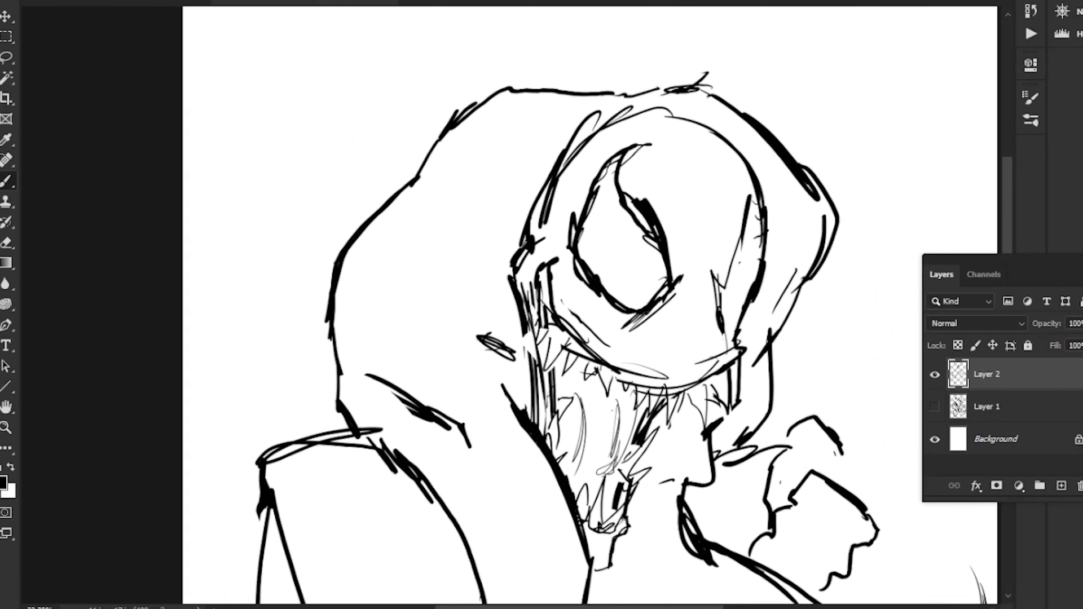
pyautogui.moveTo(361, 564)
pyautogui.mouseDown()
pyautogui.moveTo(407, 310)
pyautogui.moveTo(350, 345)
pyautogui.moveTo(294, 345)
pyautogui.mouseUp()
pyautogui.moveTo(451, 316); pyautogui.dragTo(556, 338)
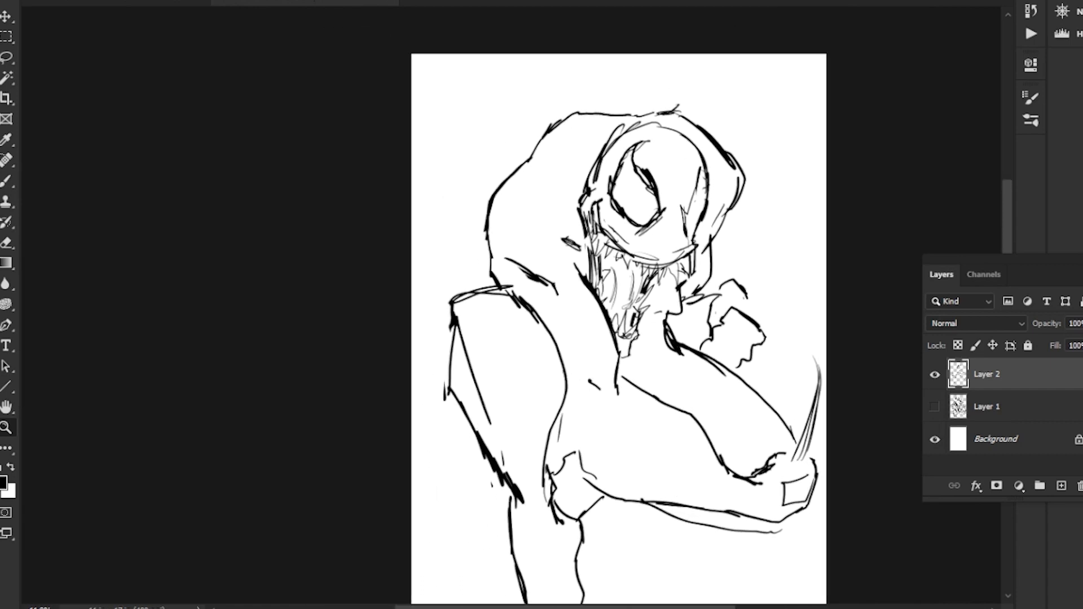
pyautogui.scroll(-3, 619, 305)
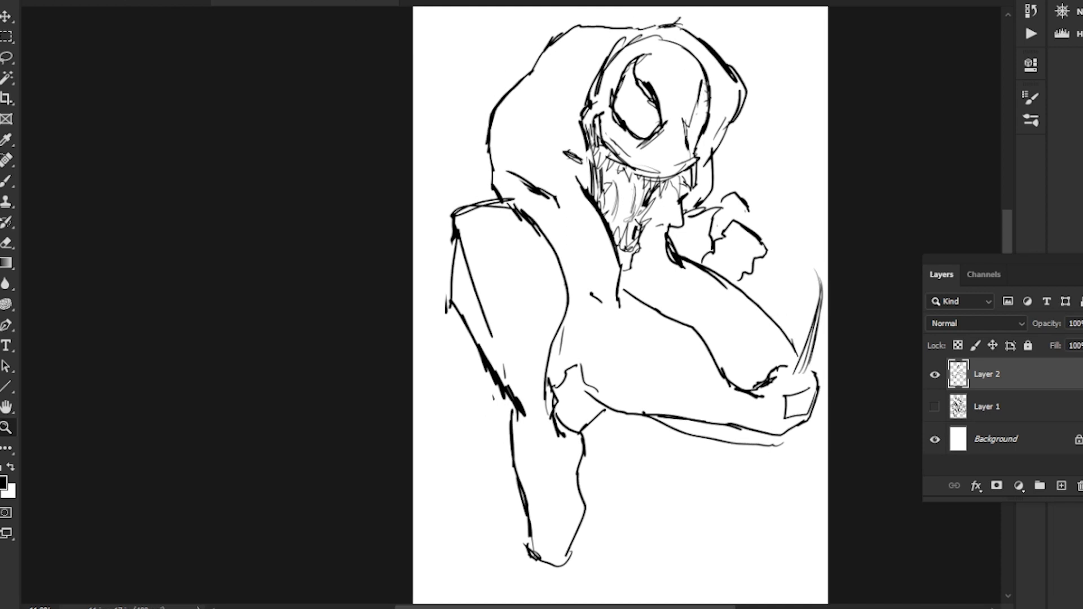
pyautogui.press('l')
pyautogui.hotkey('ctrl', 'z')
pyautogui.hotkey('ctrl', 'z')
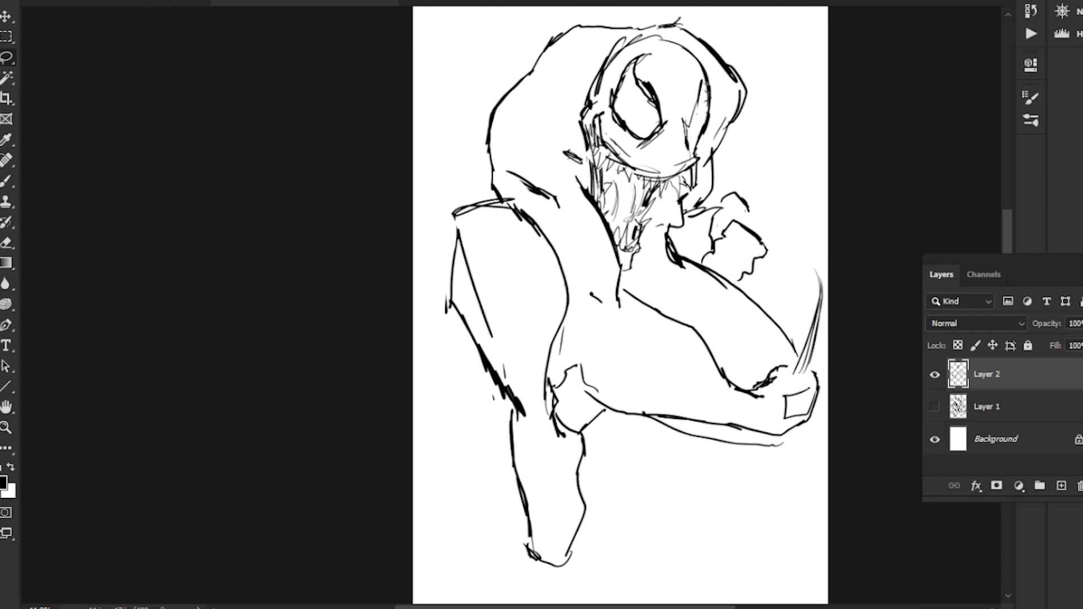
# Step: Create a new layer, lasso the shadow shapes around the eyes and forehead leaving highlight gaps, and fill them with black
pyautogui.hotkey('ctrl', 'shift', 'alt', 'n')
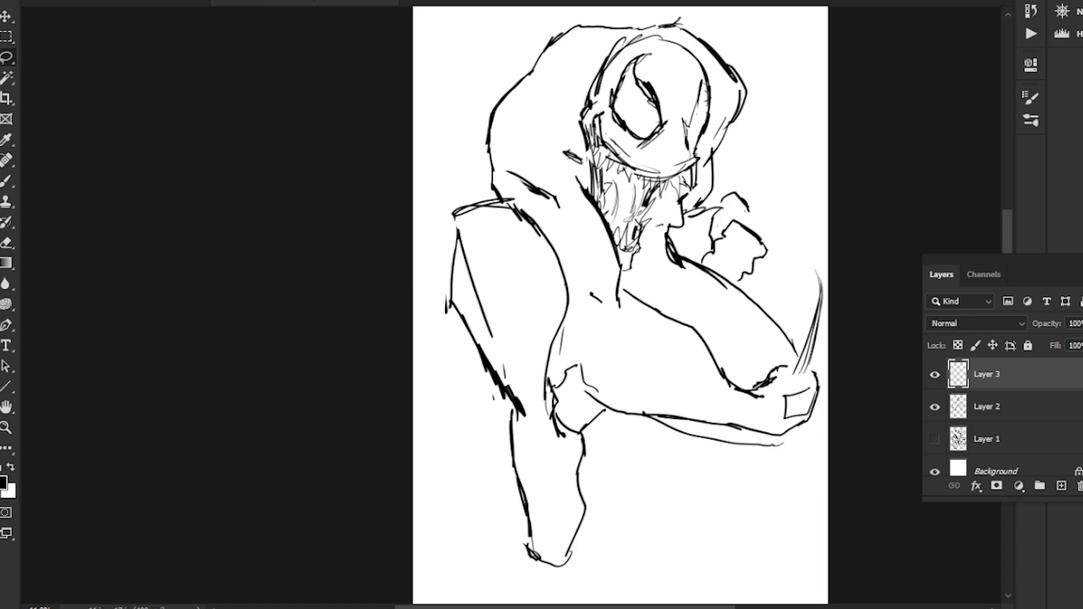
pyautogui.press('z')
pyautogui.moveTo(488, 84); pyautogui.dragTo(570, 84)
pyautogui.moveTo(649, 254); pyautogui.dragTo(368, 359)
pyautogui.press('l')
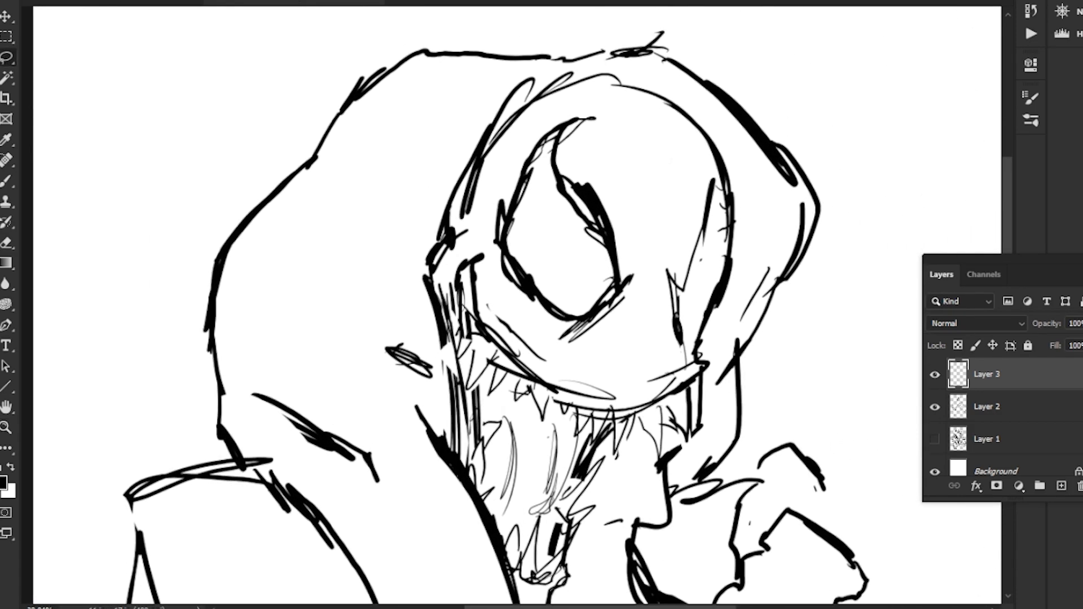
pyautogui.moveTo(464, 209)
pyautogui.mouseDown()
pyautogui.moveTo(479, 158)
pyautogui.moveTo(533, 87)
pyautogui.moveTo(618, 75)
pyautogui.moveTo(689, 110)
pyautogui.mouseUp()
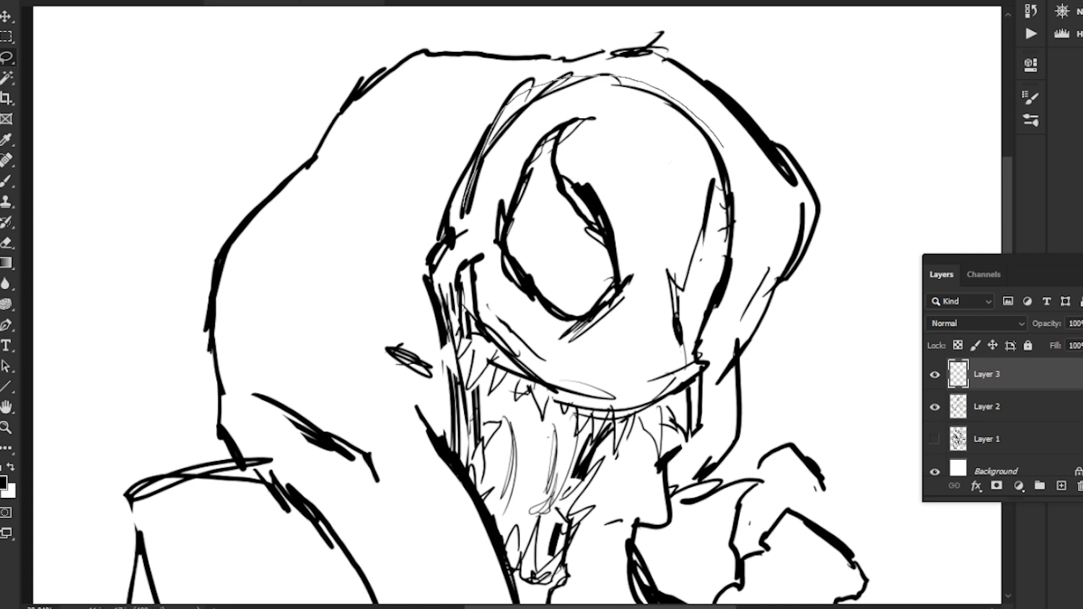
pyautogui.moveTo(718, 153)
pyautogui.mouseDown()
pyautogui.moveTo(592, 115)
pyautogui.moveTo(569, 168)
pyautogui.moveTo(626, 134)
pyautogui.moveTo(706, 149)
pyautogui.mouseUp()
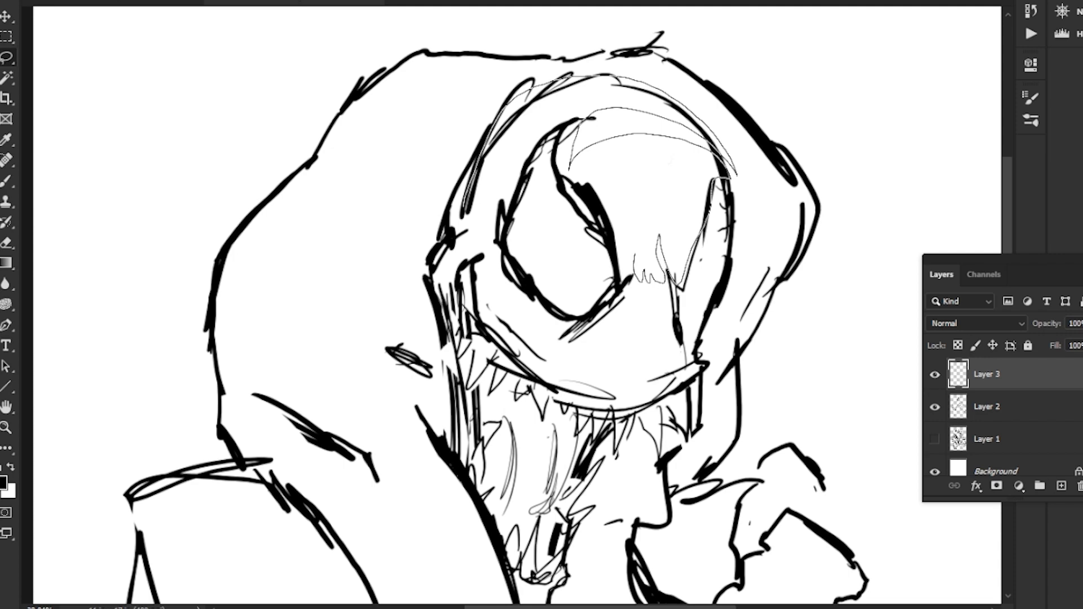
pyautogui.moveTo(605, 274)
pyautogui.mouseDown()
pyautogui.moveTo(590, 229)
pyautogui.moveTo(554, 197)
pyautogui.moveTo(553, 126)
pyautogui.moveTo(507, 206)
pyautogui.mouseUp()
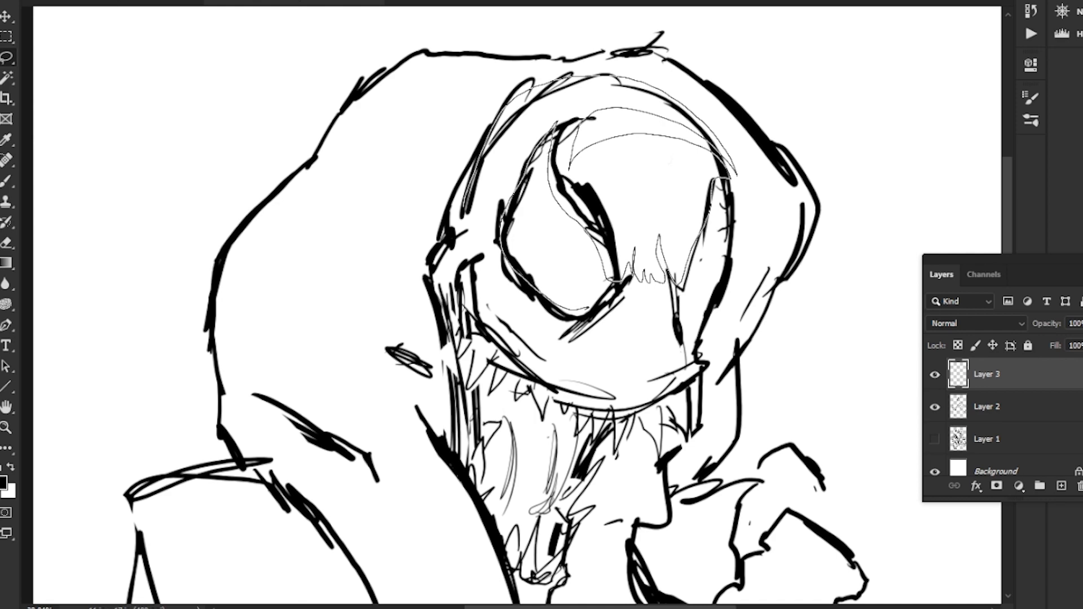
pyautogui.moveTo(527, 328)
pyautogui.mouseDown()
pyautogui.moveTo(522, 350)
pyautogui.moveTo(489, 333)
pyautogui.moveTo(471, 261)
pyautogui.moveTo(479, 255)
pyautogui.moveTo(443, 324)
pyautogui.moveTo(420, 242)
pyautogui.moveTo(452, 203)
pyautogui.mouseUp()
pyautogui.hotkey('alt', 'BackSpace')
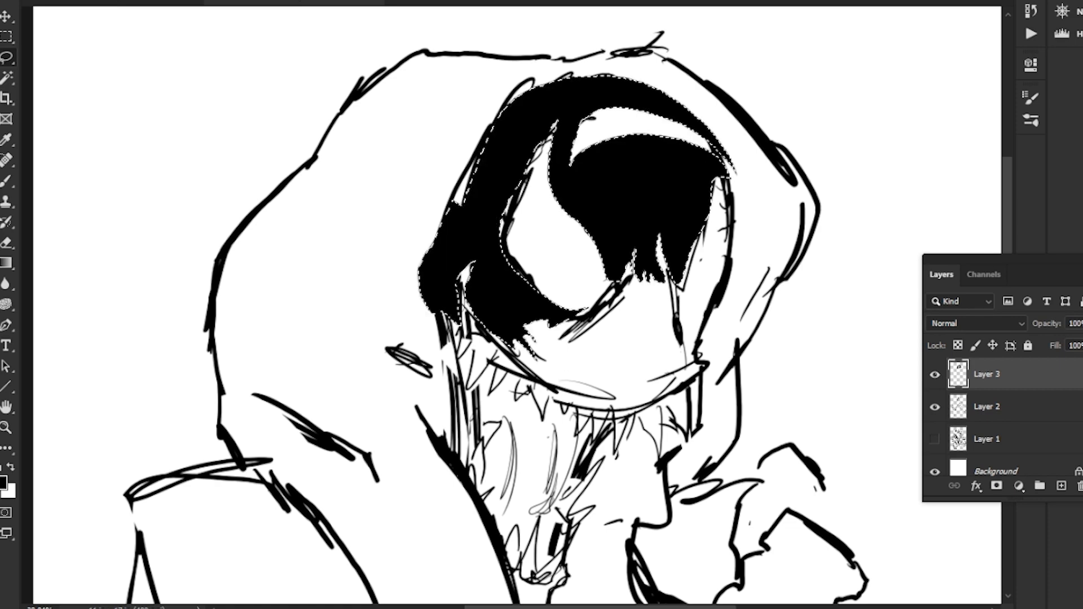
pyautogui.hotkey('ctrl', 'd')
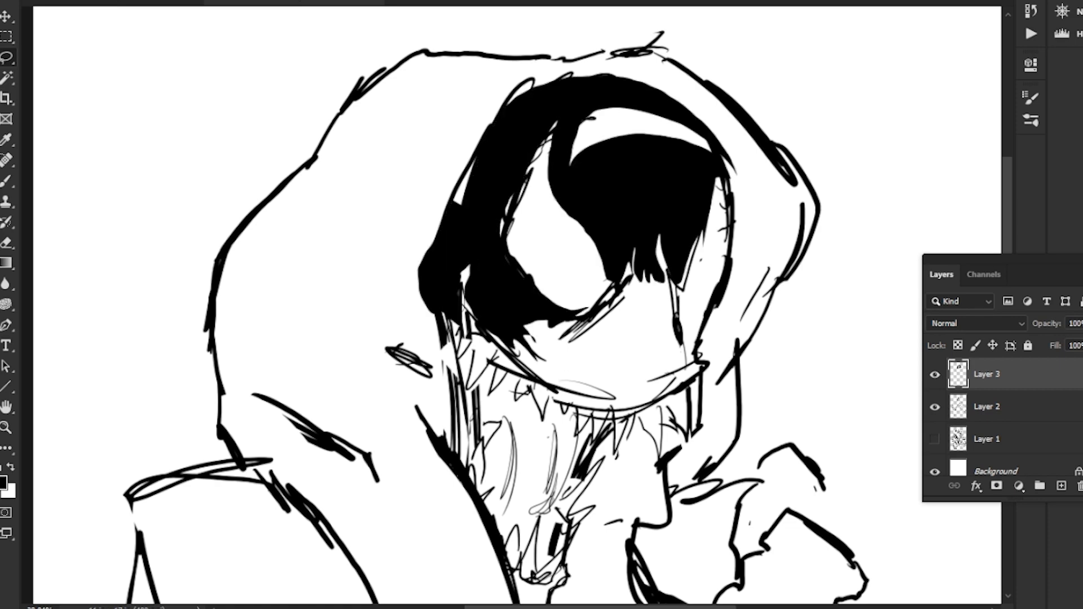
# Step: Cut a small oval highlight out of the black fill at the top of the head
pyautogui.moveTo(584, 79)
pyautogui.mouseDown()
pyautogui.moveTo(527, 96)
pyautogui.moveTo(583, 88)
pyautogui.mouseUp()
pyautogui.press('Delete')
pyautogui.hotkey('ctrl', 'd')
# Step: Lasso a jagged-topped shadow shape between the eyes and the upper lip and fill it with black
pyautogui.moveTo(564, 226); pyautogui.dragTo(571, 143)
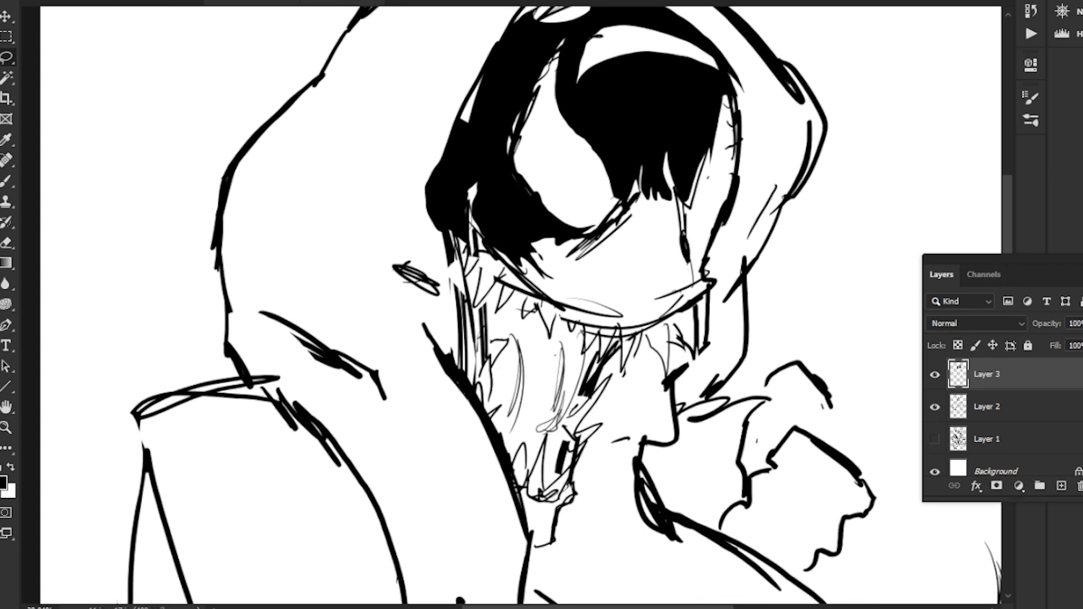
pyautogui.moveTo(673, 211); pyautogui.dragTo(681, 246)
pyautogui.moveTo(663, 206); pyautogui.dragTo(594, 253)
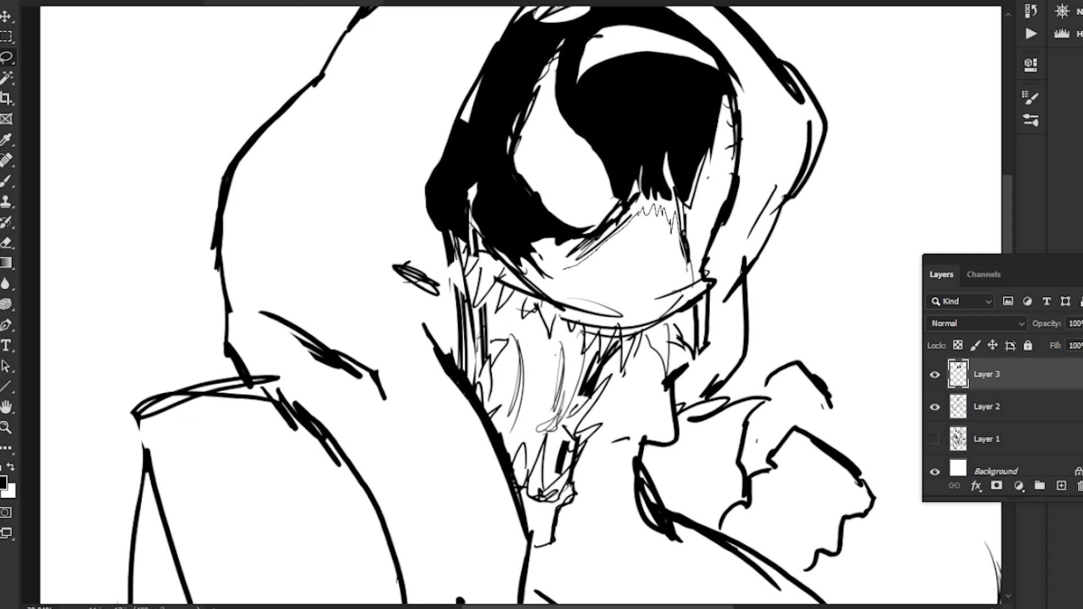
pyautogui.moveTo(535, 285)
pyautogui.mouseDown()
pyautogui.moveTo(671, 308)
pyautogui.moveTo(689, 276)
pyautogui.mouseUp()
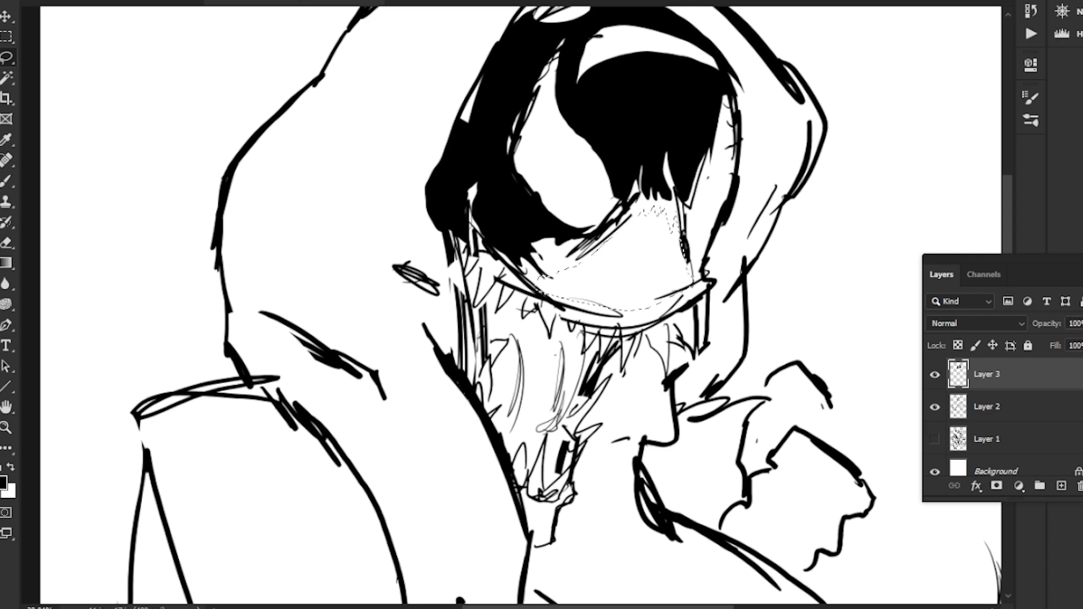
pyautogui.hotkey('alt', 'BackSpace')
pyautogui.hotkey('ctrl', 'd')
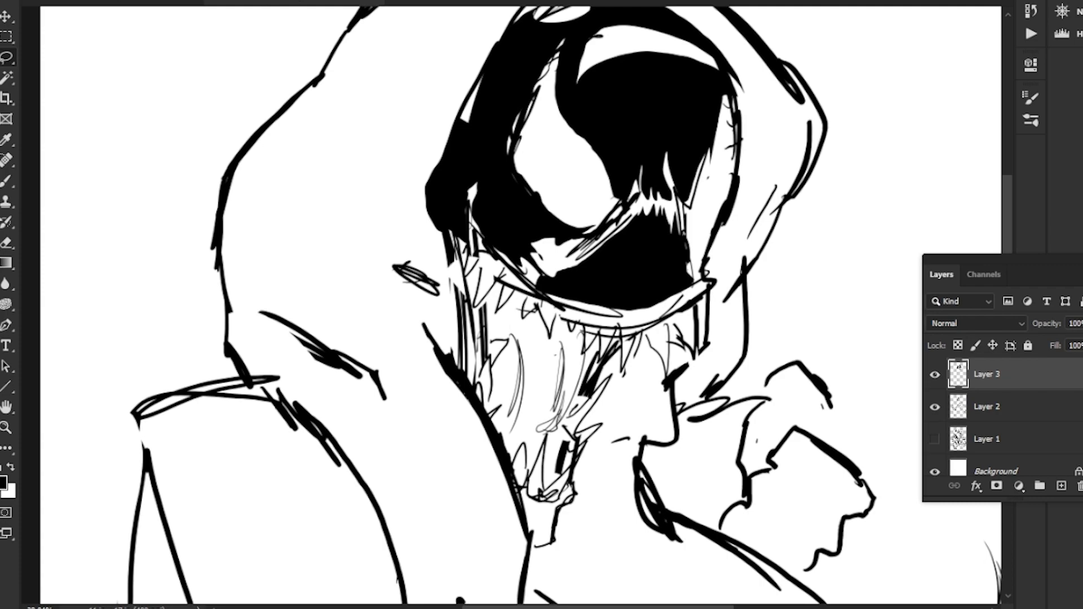
# Step: Lasso the small area under the lower jaw's tip beside the neck line and fill it with black
pyautogui.moveTo(507, 282)
pyautogui.mouseDown()
pyautogui.moveTo(614, 364)
pyautogui.moveTo(639, 169)
pyautogui.mouseUp()
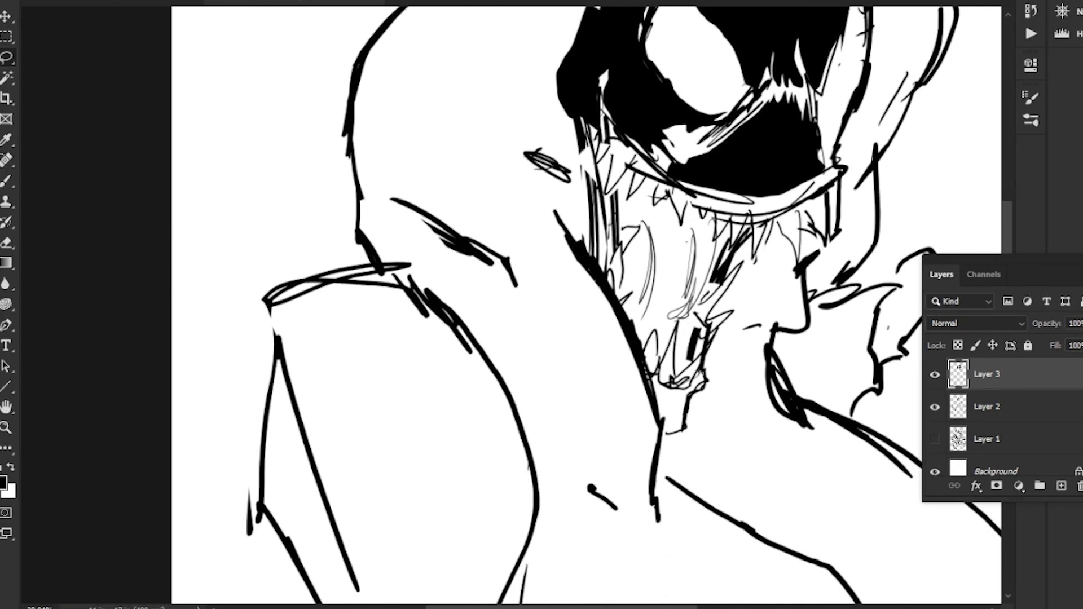
pyautogui.moveTo(668, 387)
pyautogui.mouseDown()
pyautogui.moveTo(656, 417)
pyautogui.moveTo(696, 476)
pyautogui.moveTo(702, 469)
pyautogui.mouseUp()
pyautogui.hotkey('alt', 'BackSpace')
pyautogui.hotkey('ctrl', 'd')
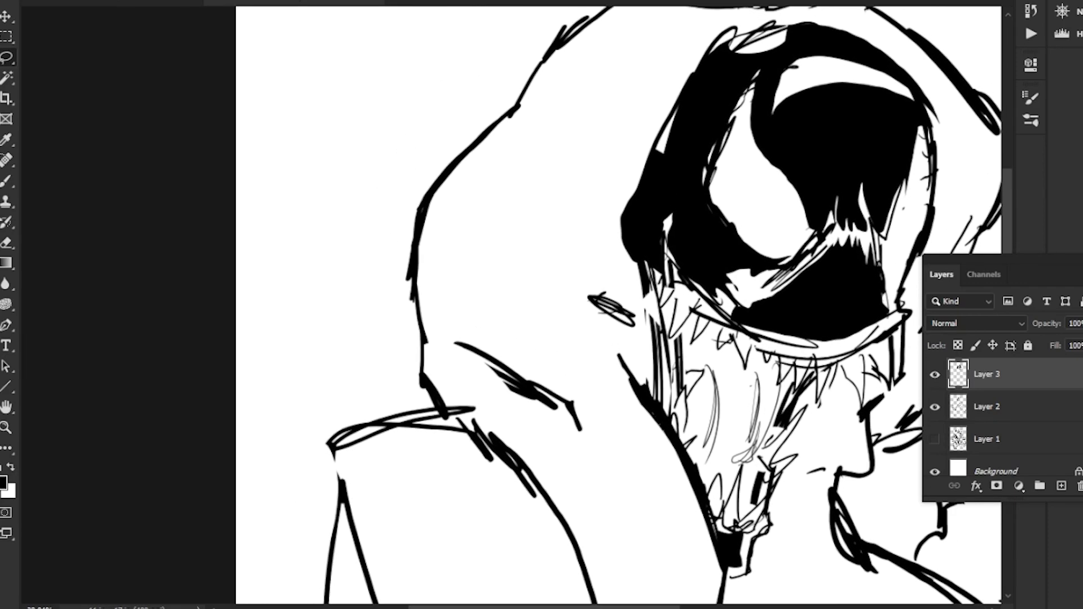
# Step: Lasso a winding shadow shape down the hunched back, curling around the shoulder highlight, and fill it with black
pyautogui.moveTo(480, 191)
pyautogui.mouseDown()
pyautogui.moveTo(431, 313)
pyautogui.moveTo(590, 389)
pyautogui.moveTo(536, 396)
pyautogui.moveTo(592, 321)
pyautogui.moveTo(543, 129)
pyautogui.moveTo(482, 163)
pyautogui.moveTo(481, 191)
pyautogui.mouseUp()
pyautogui.hotkey('alt', 'BackSpace')
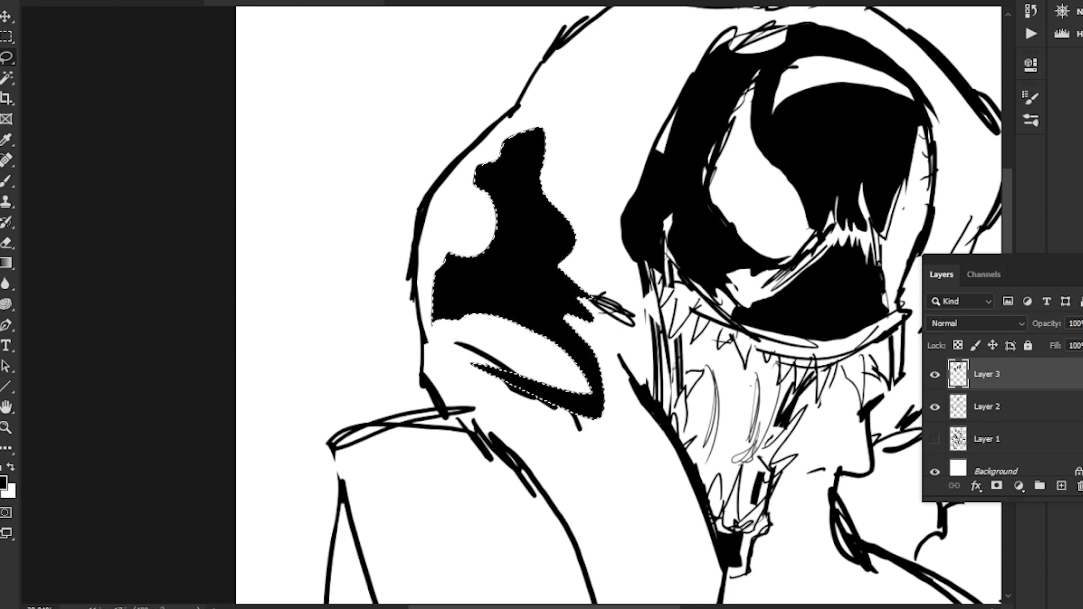
pyautogui.hotkey('ctrl', 'd')
# Step: Lasso a long shadow strip from the shoulder along the rear edge of the upper arm and fill it with black
pyautogui.moveTo(564, 395)
pyautogui.mouseDown()
pyautogui.moveTo(536, 202)
pyautogui.moveTo(500, 156)
pyautogui.mouseUp()
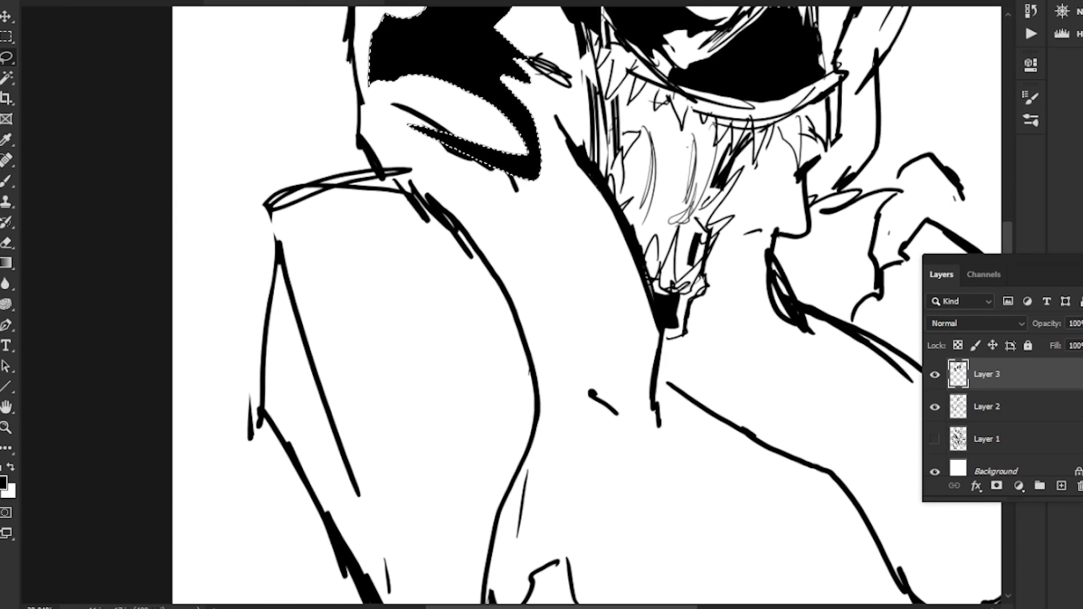
pyautogui.moveTo(430, 145); pyautogui.dragTo(493, 180)
pyautogui.moveTo(508, 220)
pyautogui.mouseDown()
pyautogui.moveTo(554, 288)
pyautogui.moveTo(565, 333)
pyautogui.moveTo(541, 403)
pyautogui.moveTo(528, 324)
pyautogui.moveTo(466, 226)
pyautogui.moveTo(414, 192)
pyautogui.mouseUp()
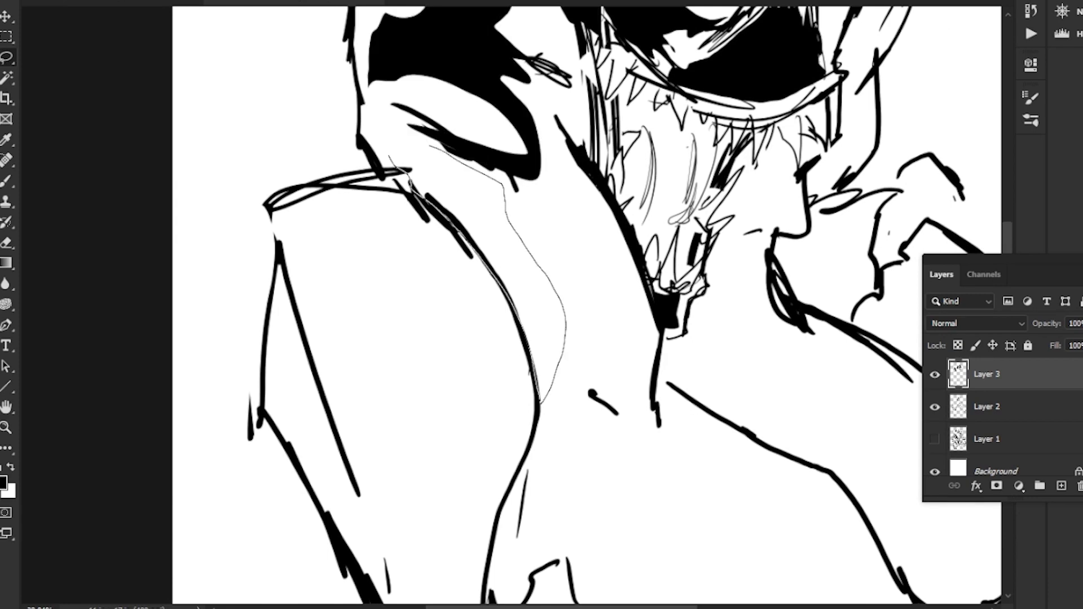
pyautogui.moveTo(389, 156); pyautogui.dragTo(377, 115)
pyautogui.hotkey('alt', 'BackSpace')
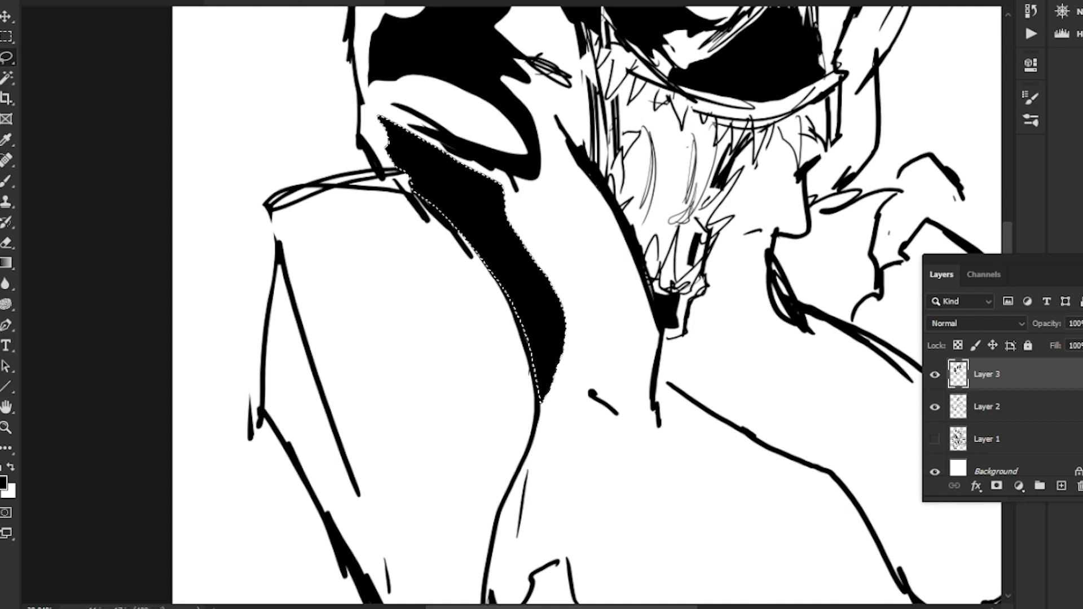
pyautogui.hotkey('ctrl', 'd')
# Step: Lasso a second shadow strip down the front of the upper arm, leaving a thin highlight gap, and fill it with black
pyautogui.moveTo(543, 135)
pyautogui.mouseDown()
pyautogui.moveTo(527, 212)
pyautogui.moveTo(576, 323)
pyautogui.mouseUp()
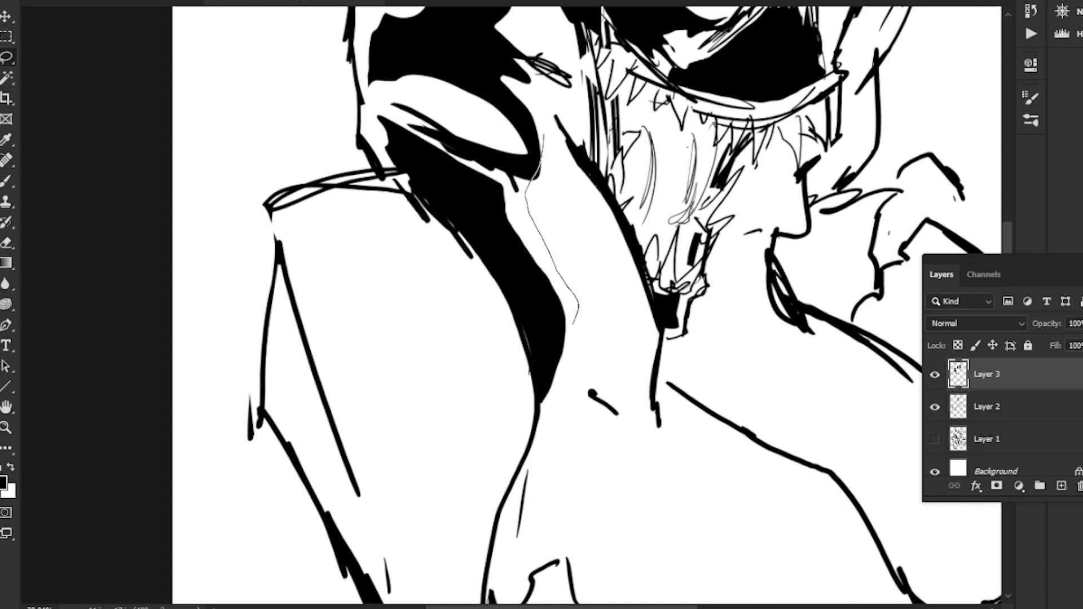
pyautogui.moveTo(644, 395)
pyautogui.mouseDown()
pyautogui.moveTo(626, 293)
pyautogui.moveTo(556, 144)
pyautogui.mouseUp()
pyautogui.hotkey('alt', 'BackSpace')
pyautogui.hotkey('ctrl', 'd')
# Step: Lasso the forearm's large lower shadow and the muscle shapes above it, leaving streaked highlight gaps, and fill them with black
pyautogui.moveTo(541, 307); pyautogui.dragTo(419, 15)
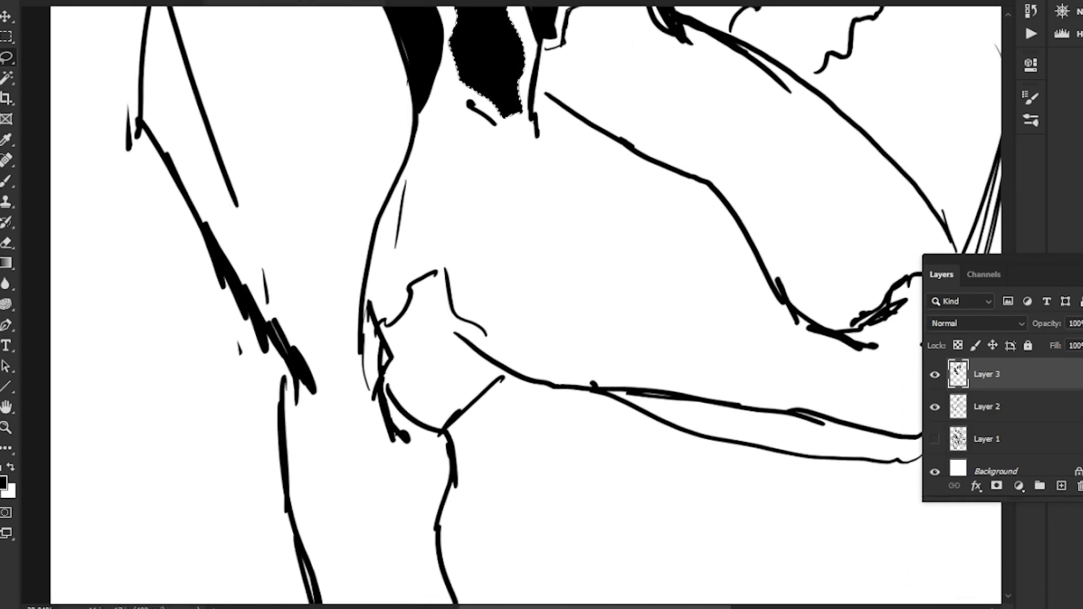
pyautogui.moveTo(485, 305); pyautogui.dragTo(407, 404)
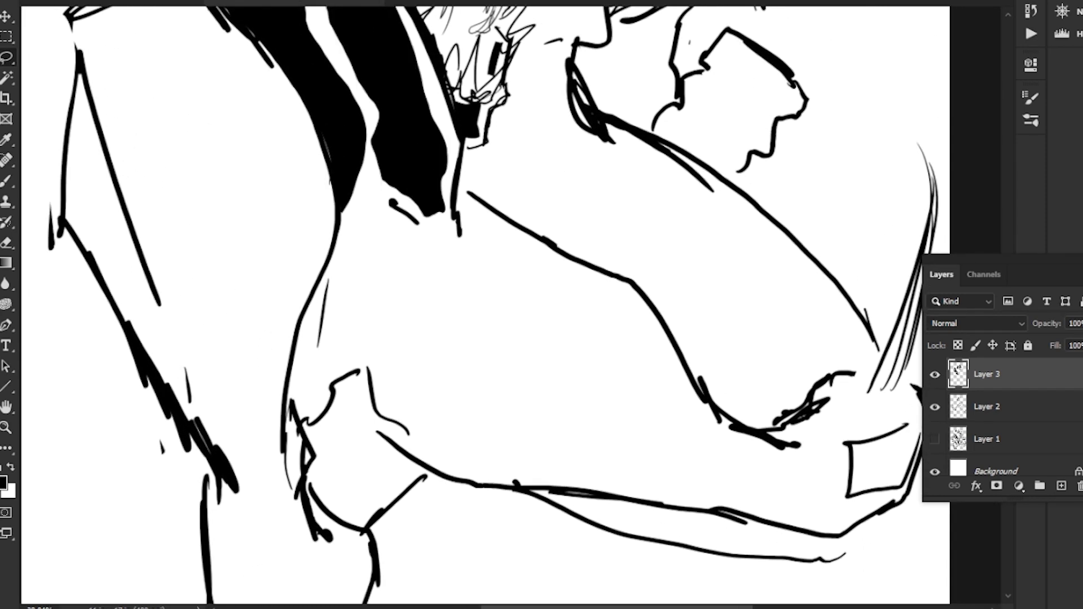
pyautogui.moveTo(453, 240)
pyautogui.mouseDown()
pyautogui.moveTo(363, 218)
pyautogui.moveTo(341, 270)
pyautogui.moveTo(389, 354)
pyautogui.moveTo(612, 493)
pyautogui.moveTo(621, 441)
pyautogui.moveTo(466, 370)
pyautogui.moveTo(556, 392)
pyautogui.moveTo(390, 212)
pyautogui.mouseUp()
pyautogui.hotkey('alt', 'BackSpace')
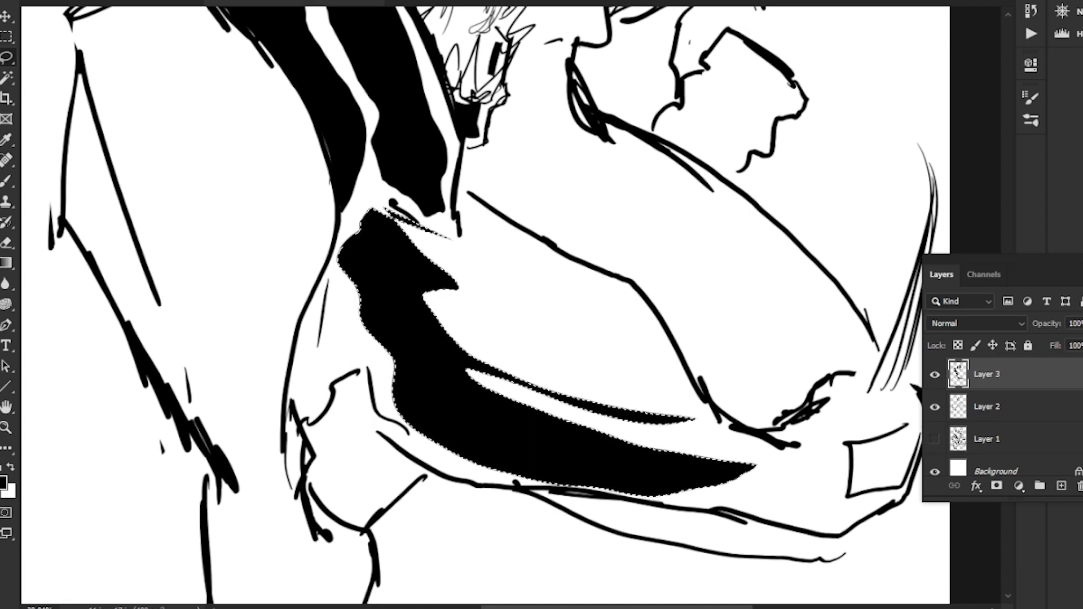
pyautogui.moveTo(476, 294)
pyautogui.mouseDown()
pyautogui.moveTo(592, 375)
pyautogui.moveTo(647, 395)
pyautogui.moveTo(654, 353)
pyautogui.moveTo(594, 297)
pyautogui.moveTo(493, 247)
pyautogui.moveTo(496, 268)
pyautogui.moveTo(460, 271)
pyautogui.mouseUp()
pyautogui.hotkey('alt', 'BackSpace')
pyautogui.moveTo(420, 302)
pyautogui.mouseDown()
pyautogui.moveTo(627, 375)
pyautogui.moveTo(411, 298)
pyautogui.mouseUp()
pyautogui.hotkey('alt', 'BackSpace')
# Step: Lasso the wrist and fist around the light block on the knuckles and fill the shape with black
pyautogui.moveTo(564, 395); pyautogui.dragTo(406, 240)
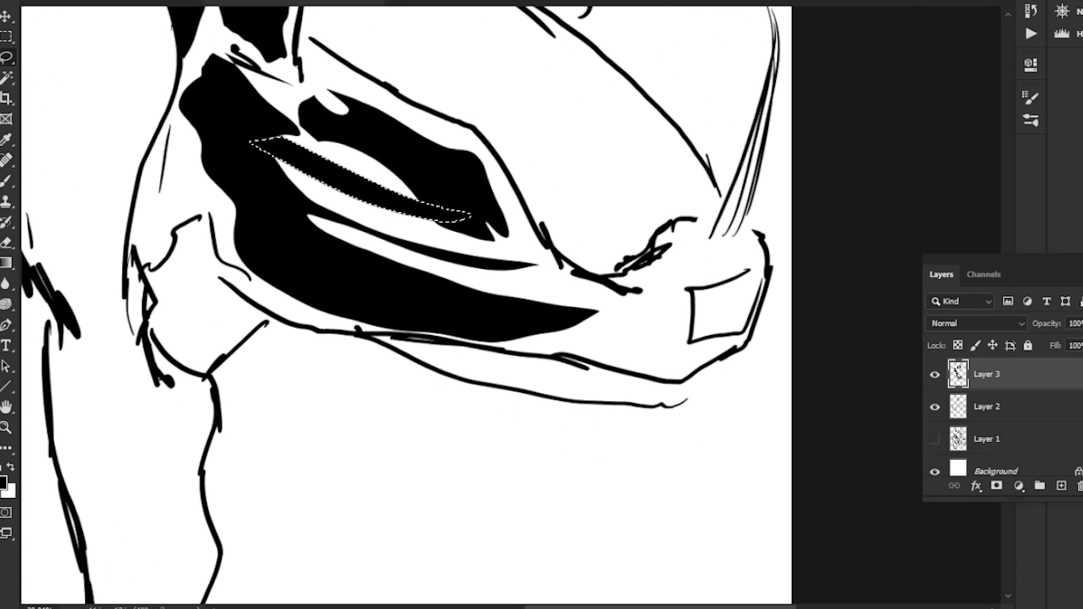
pyautogui.moveTo(568, 268)
pyautogui.mouseDown()
pyautogui.moveTo(599, 298)
pyautogui.moveTo(612, 294)
pyautogui.moveTo(650, 244)
pyautogui.moveTo(700, 228)
pyautogui.moveTo(744, 231)
pyautogui.moveTo(764, 260)
pyautogui.moveTo(702, 285)
pyautogui.moveTo(729, 330)
pyautogui.moveTo(759, 304)
pyautogui.moveTo(682, 381)
pyautogui.moveTo(446, 337)
pyautogui.mouseUp()
pyautogui.hotkey('ctrl', 'z')
pyautogui.hotkey('alt', 'BackSpace')
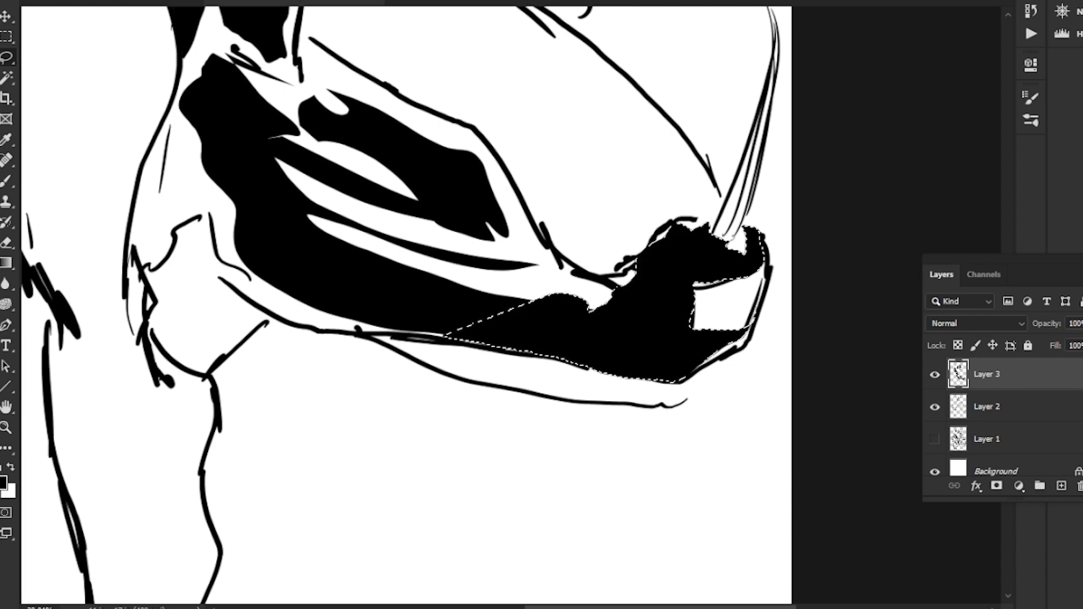
# Step: Lasso a tapering shadow shape on the back beside the head and fill it with black
pyautogui.hotkey('ctrl', '0')
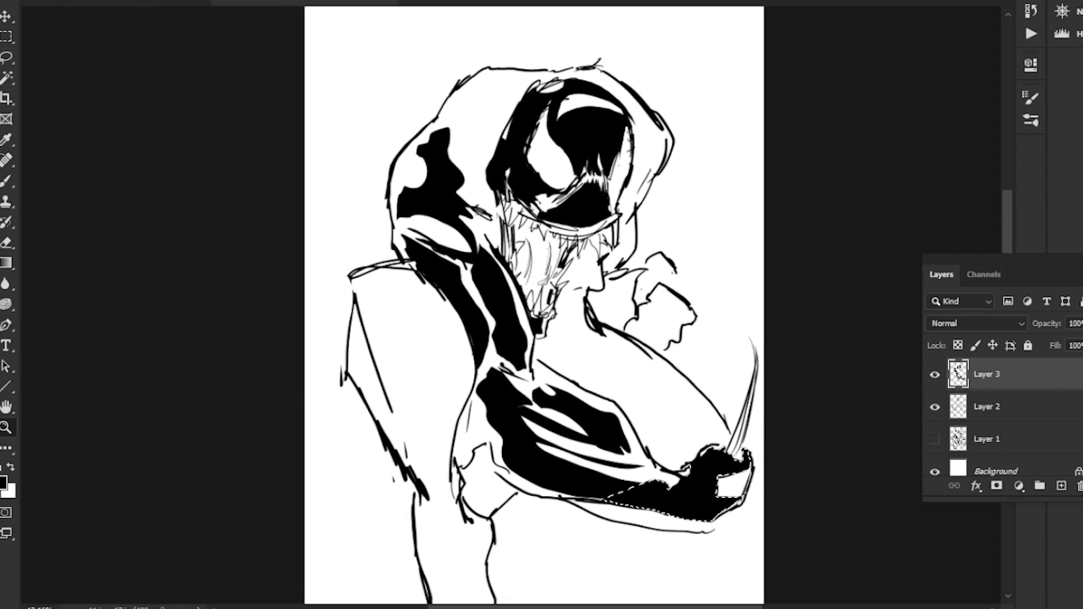
pyautogui.click(386, 141)
pyautogui.press('l')
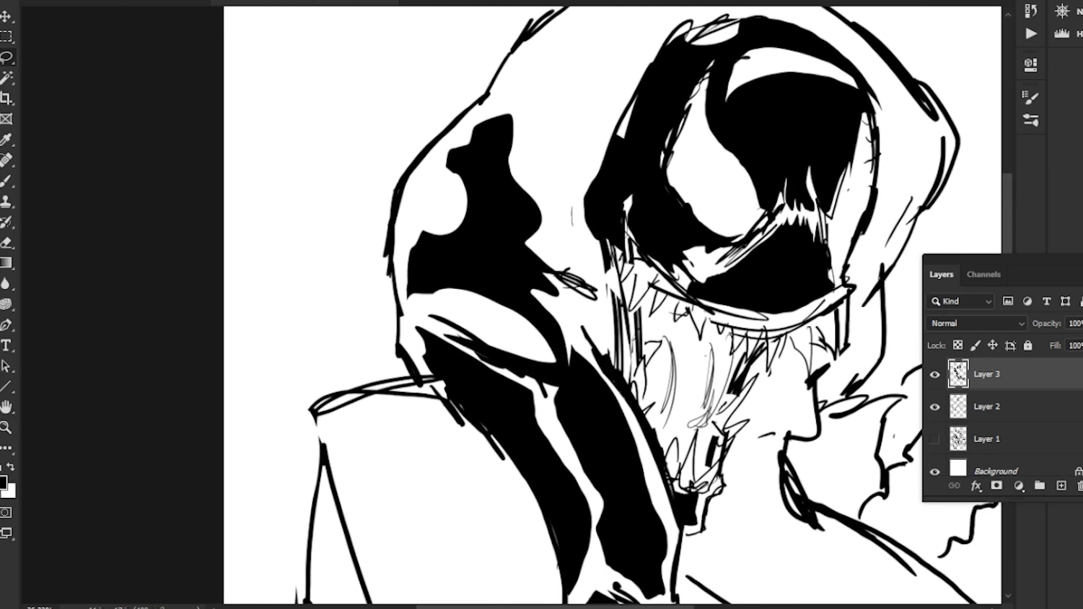
pyautogui.moveTo(572, 213)
pyautogui.mouseDown()
pyautogui.moveTo(608, 63)
pyautogui.moveTo(534, 56)
pyautogui.moveTo(524, 179)
pyautogui.moveTo(555, 249)
pyautogui.mouseUp()
pyautogui.hotkey('alt', 'BackSpace')
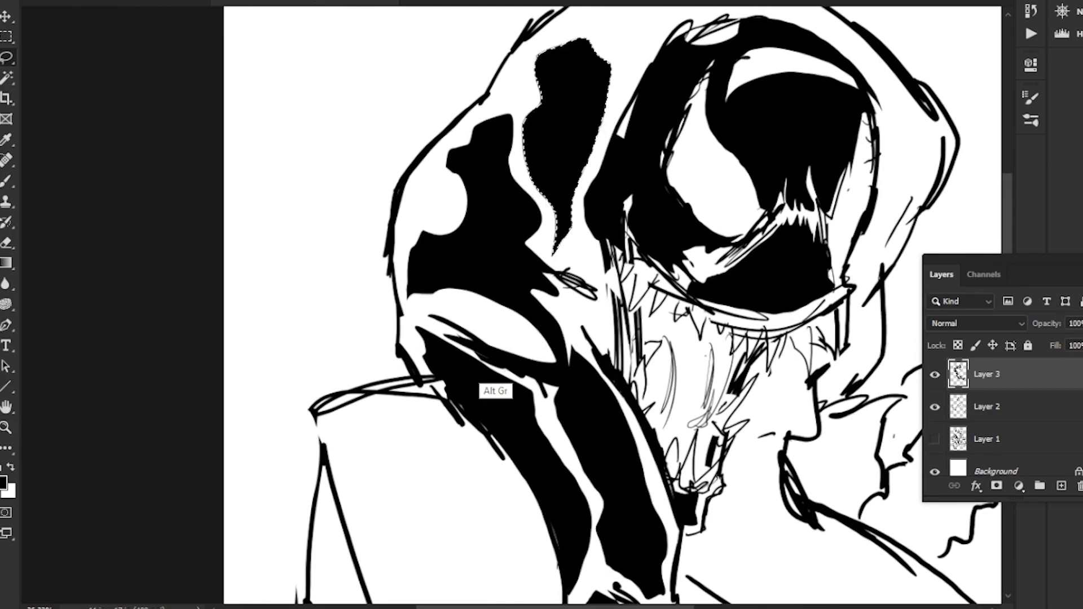
# Step: Brush thin white highlight lines into the black shadows of the shoulder, upper arm and upper forearm
pyautogui.moveTo(485, 395); pyautogui.dragTo(468, 152)
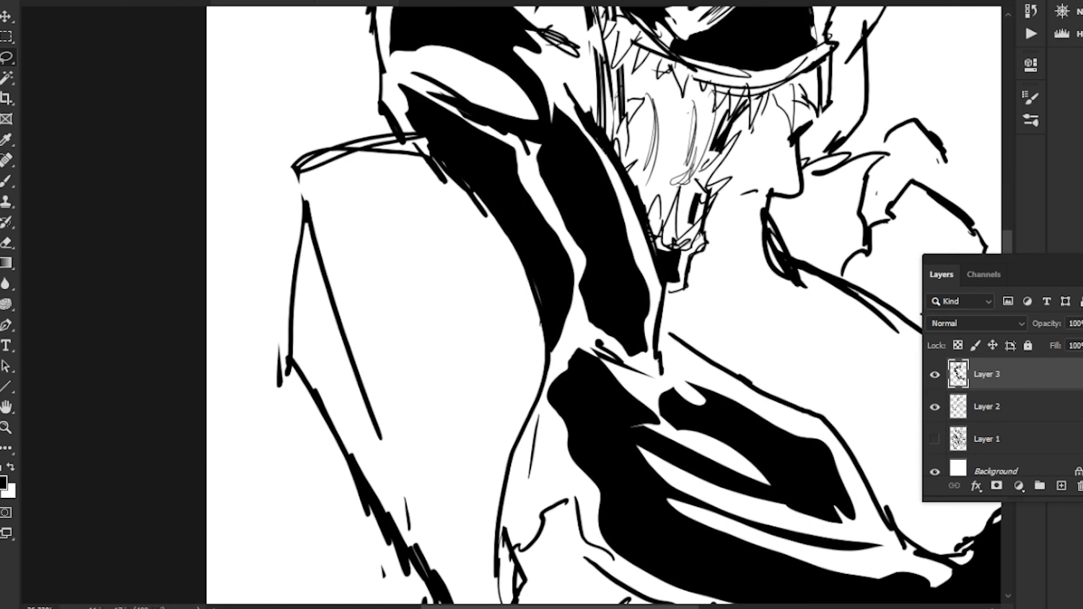
pyautogui.press('x')
pyautogui.press('b')
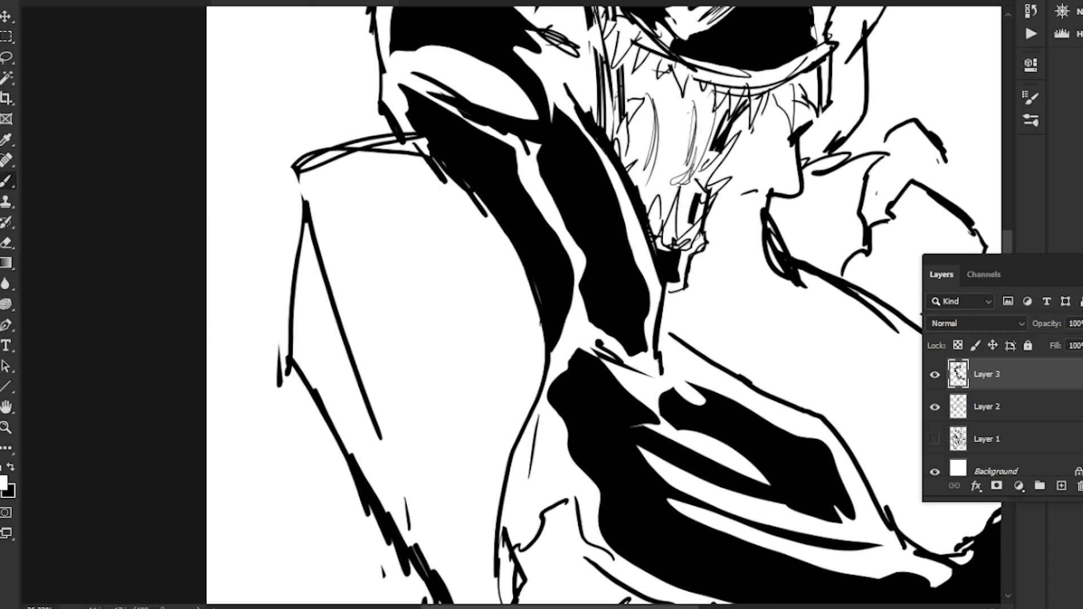
pyautogui.moveTo(500, 140); pyautogui.dragTo(495, 165)
pyautogui.moveTo(648, 451)
pyautogui.mouseDown()
pyautogui.moveTo(488, 243)
pyautogui.moveTo(461, 238)
pyautogui.moveTo(420, 196)
pyautogui.mouseUp()
pyautogui.moveTo(479, 262); pyautogui.dragTo(500, 280)
pyautogui.moveTo(620, 406); pyautogui.dragTo(429, 278)
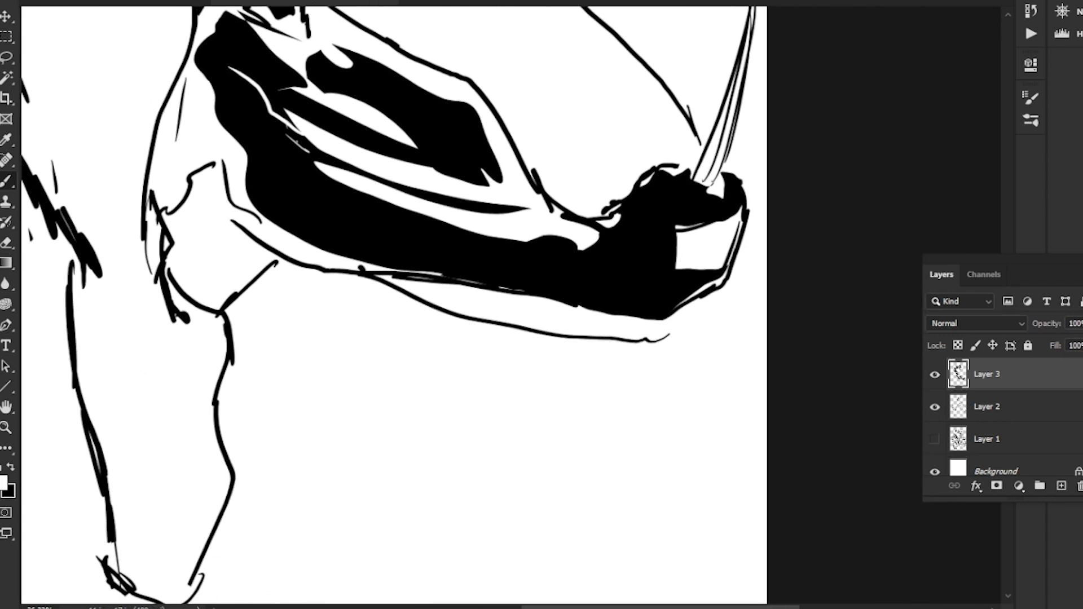
# Step: Brush white contour lines into the black fist and wrist to separate the thumb and fingers
pyautogui.moveTo(596, 240); pyautogui.dragTo(623, 233)
pyautogui.moveTo(656, 189)
pyautogui.mouseDown()
pyautogui.moveTo(703, 205)
pyautogui.moveTo(643, 280)
pyautogui.moveTo(581, 305)
pyautogui.mouseUp()
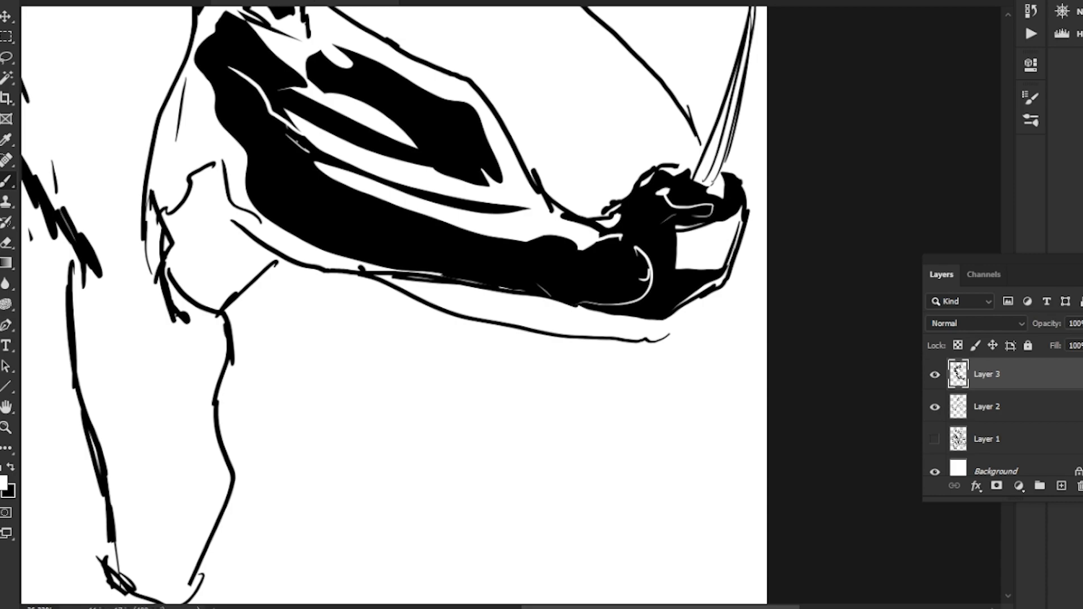
pyautogui.moveTo(535, 258); pyautogui.dragTo(282, 149)
# Step: Brush white ticks under the forehead highlight, crack-like lines between the eyes and hatching above the upper lip
pyautogui.moveTo(395, 68)
pyautogui.mouseDown()
pyautogui.moveTo(500, 184)
pyautogui.moveTo(605, 370)
pyautogui.moveTo(591, 580)
pyautogui.mouseUp()
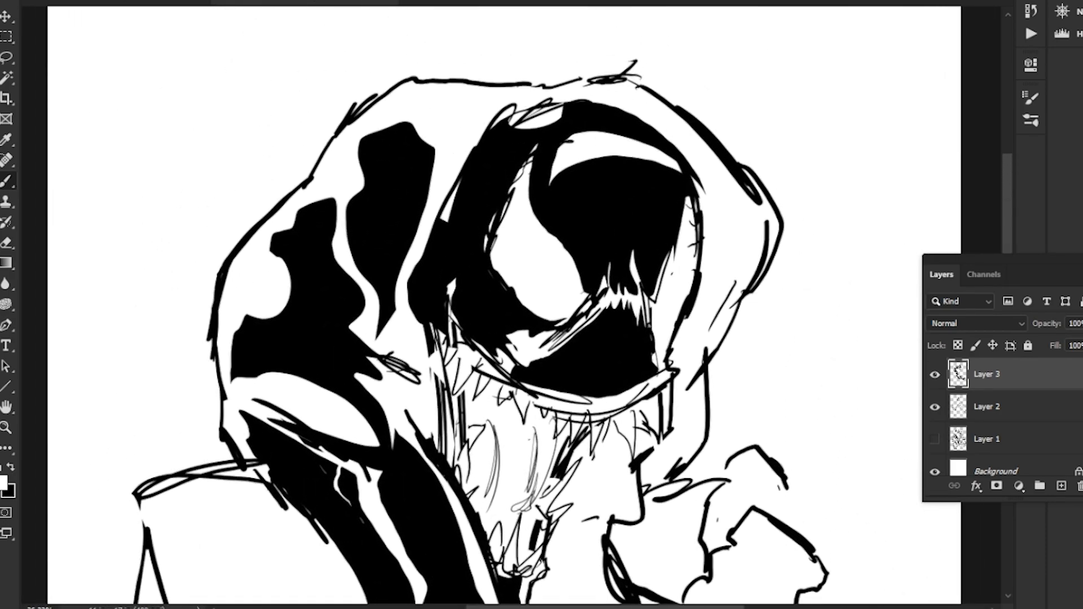
pyautogui.moveTo(603, 157); pyautogui.dragTo(611, 175)
pyautogui.moveTo(613, 289)
pyautogui.mouseDown()
pyautogui.moveTo(598, 226)
pyautogui.moveTo(601, 285)
pyautogui.mouseUp()
pyautogui.moveTo(651, 234); pyautogui.dragTo(641, 268)
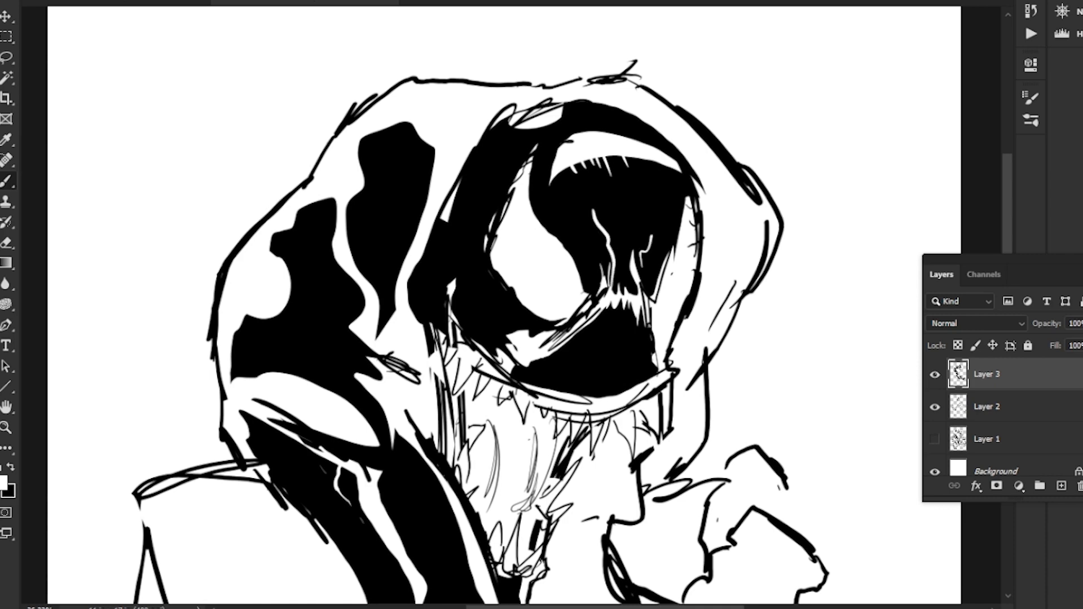
pyautogui.moveTo(654, 212); pyautogui.dragTo(650, 237)
pyautogui.moveTo(659, 254)
pyautogui.mouseDown()
pyautogui.moveTo(646, 299)
pyautogui.moveTo(657, 146)
pyautogui.moveTo(633, 174)
pyautogui.moveTo(676, 154)
pyautogui.moveTo(646, 164)
pyautogui.moveTo(669, 239)
pyautogui.mouseUp()
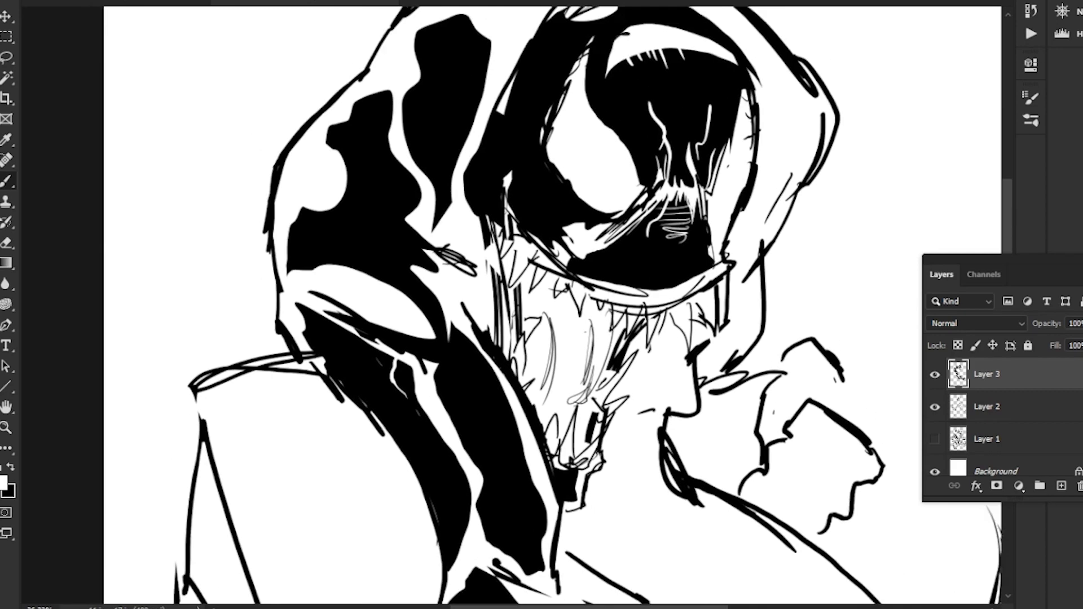
# Step: Brush thin wavy white vein lines across the black side of the head behind the eye
pyautogui.moveTo(553, 305); pyautogui.dragTo(560, 355)
pyautogui.moveTo(491, 183)
pyautogui.mouseDown()
pyautogui.moveTo(547, 190)
pyautogui.moveTo(538, 252)
pyautogui.mouseUp()
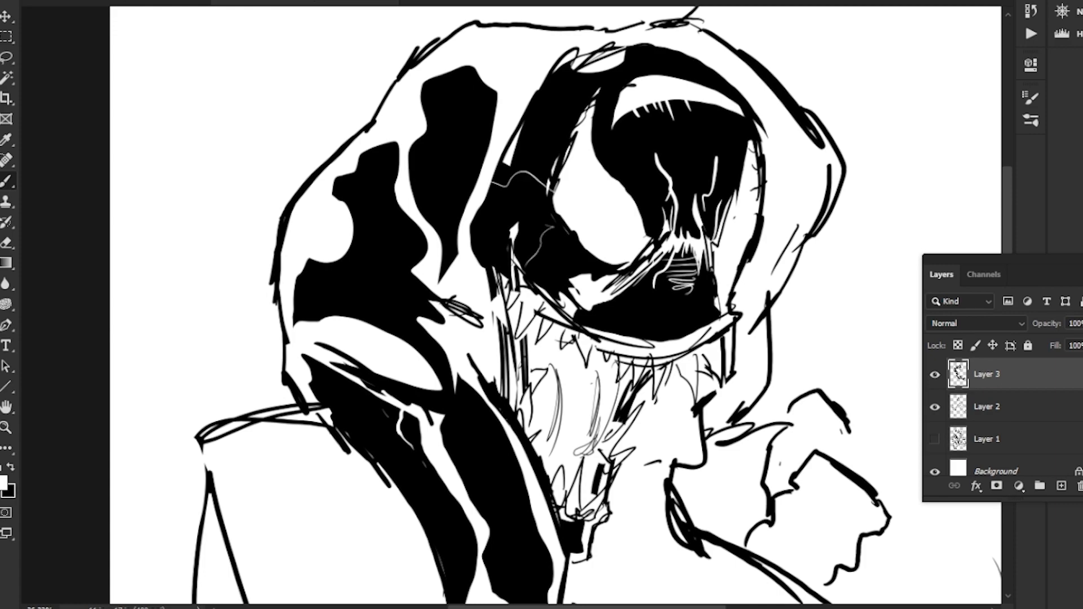
# Step: Delete the layer holding the black shadow fills and create a new empty layer above the line sketch
pyautogui.moveTo(226, 435)
pyautogui.mouseDown()
pyautogui.moveTo(271, 220)
pyautogui.moveTo(280, 275)
pyautogui.moveTo(217, 275)
pyautogui.mouseUp()
pyautogui.press('z')
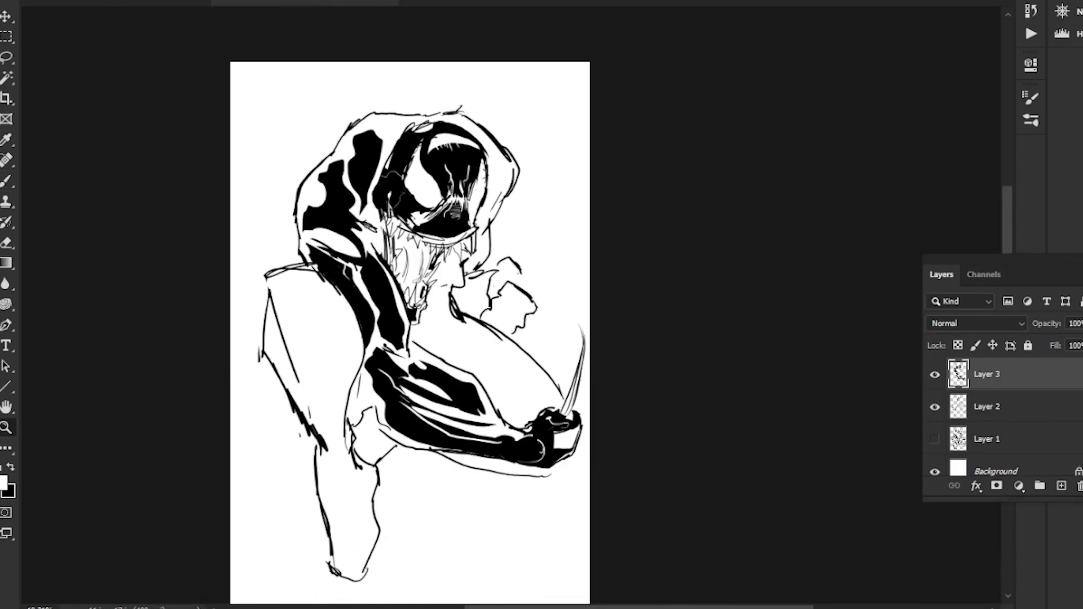
pyautogui.moveTo(410, 315); pyautogui.dragTo(572, 271)
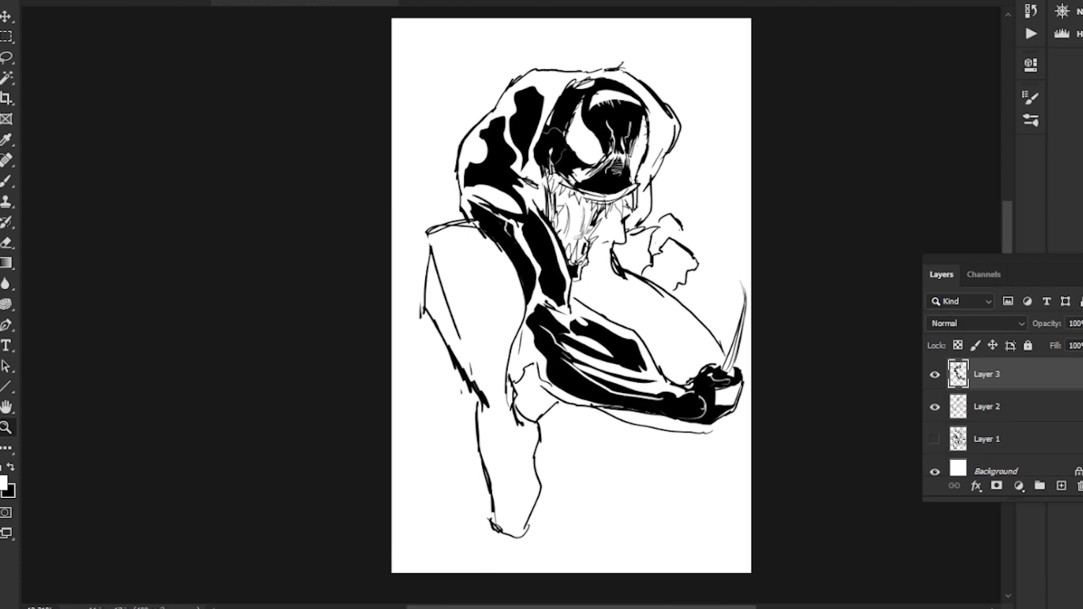
pyautogui.click(1080, 485)
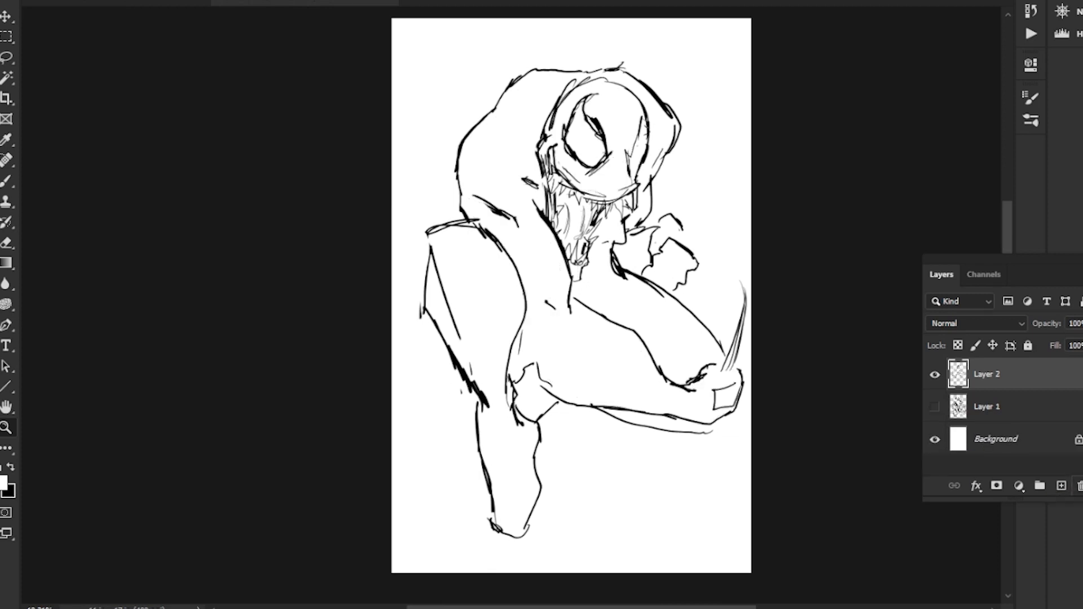
pyautogui.click(1061, 486)
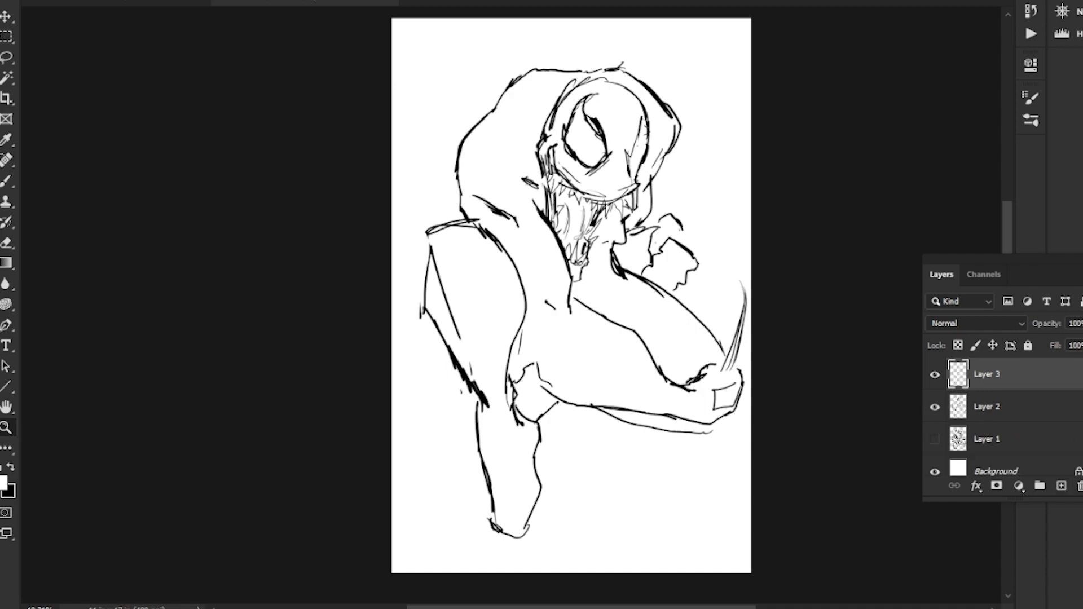
# Step: Lasso the thick black patch on the eye's inner edge, delete it from Layer 2, and return to Layer 3
pyautogui.scroll(8, 621, 115)
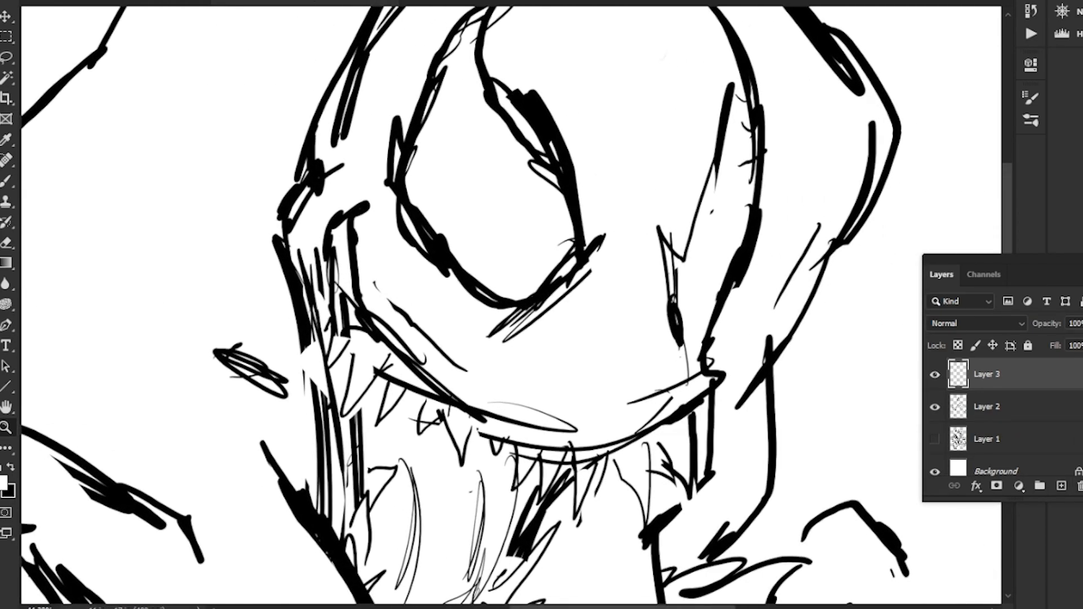
pyautogui.press('b')
pyautogui.moveTo(568, 164); pyautogui.dragTo(581, 215)
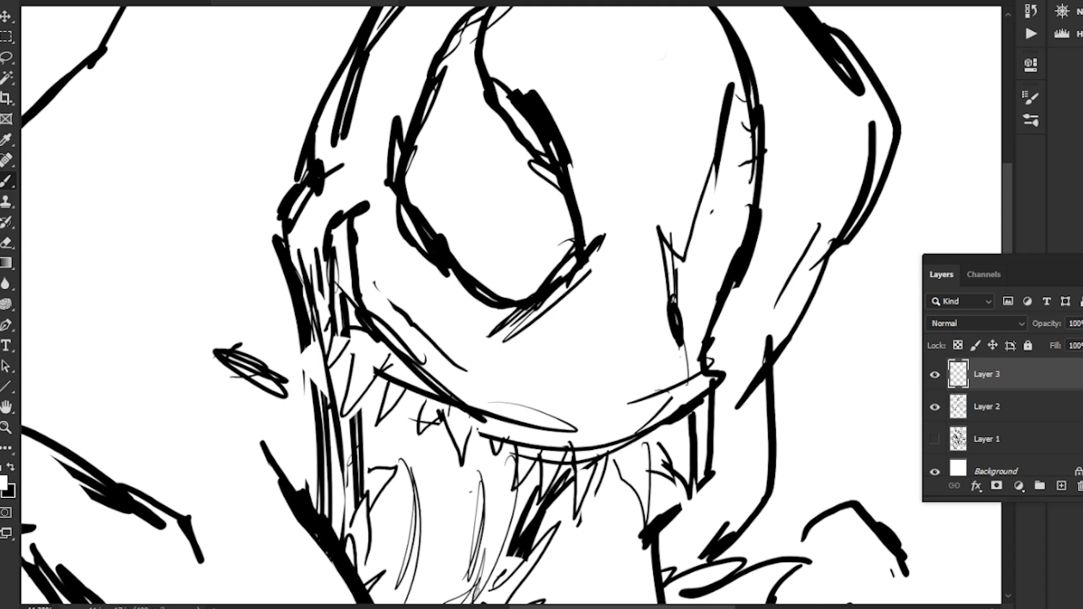
pyautogui.press('x')
pyautogui.scroll(3, 510, 304)
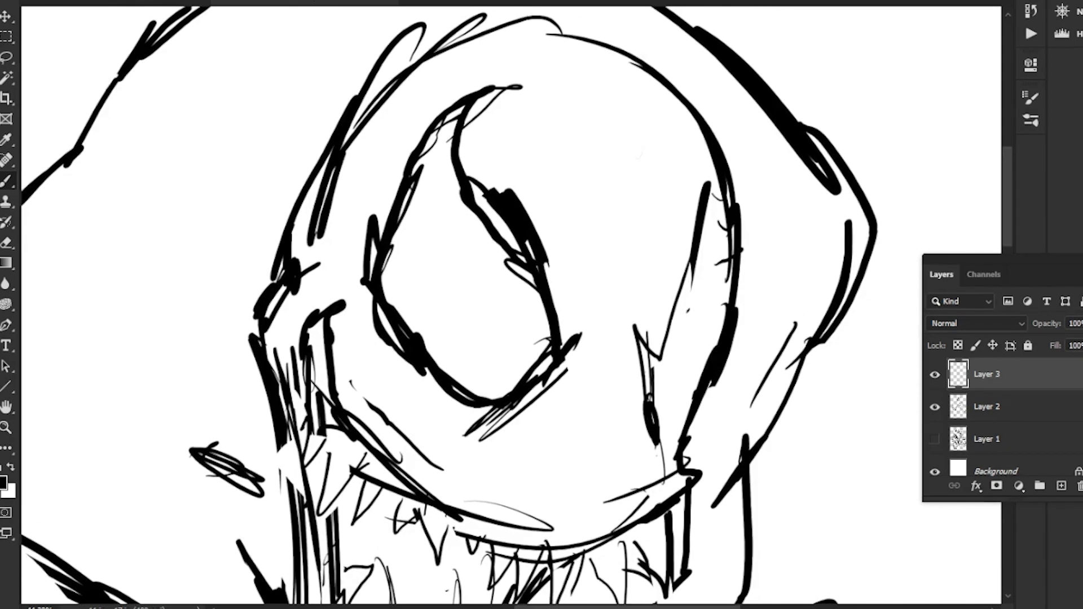
pyautogui.press('l')
pyautogui.moveTo(476, 182); pyautogui.dragTo(479, 185)
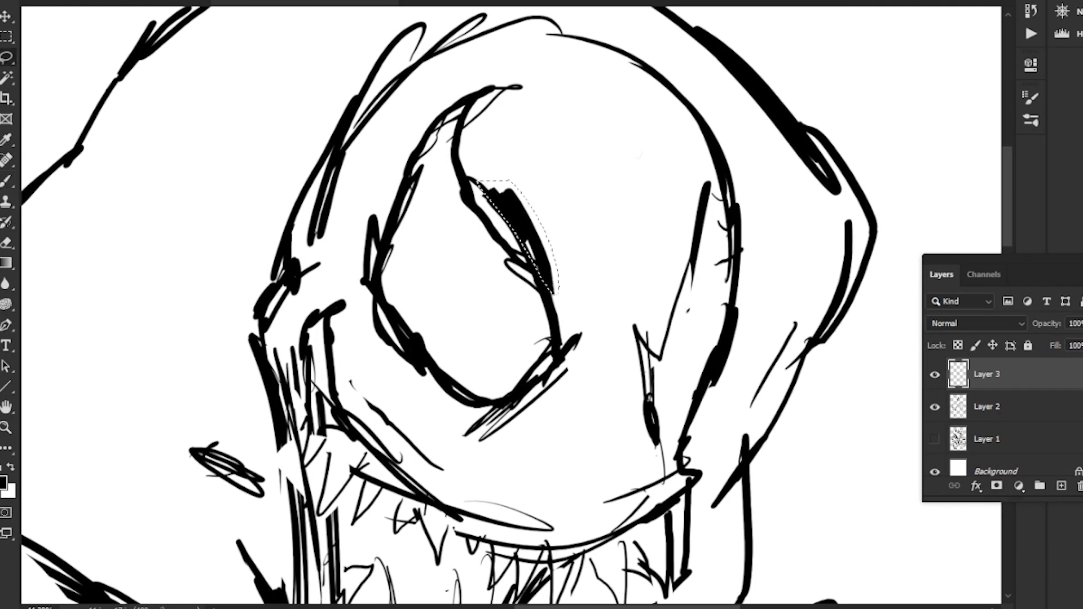
pyautogui.click(987, 407)
pyautogui.press('Delete')
pyautogui.hotkey('alt', ']')
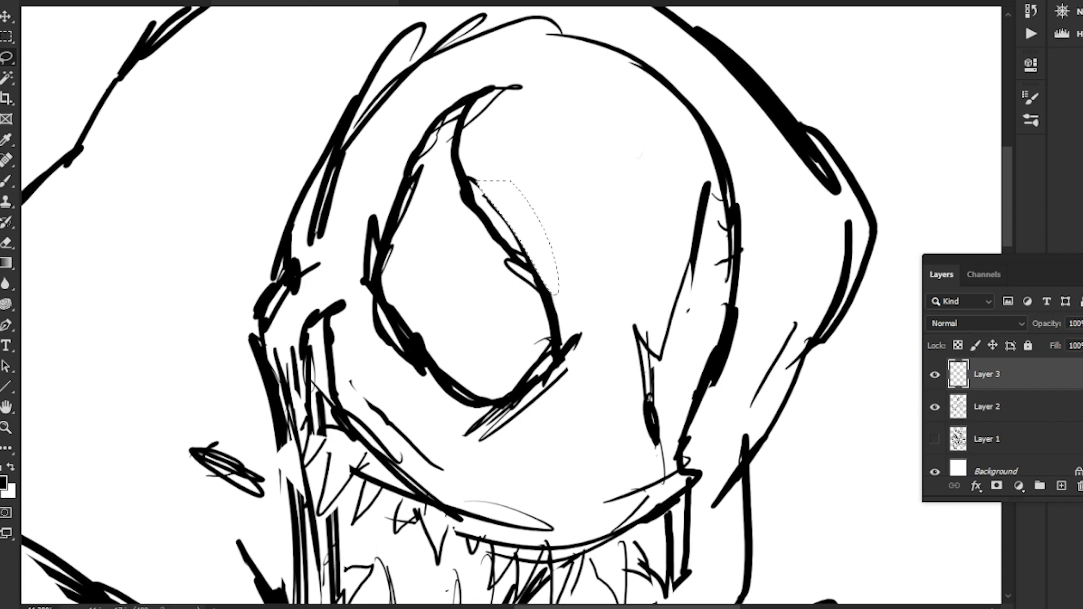
pyautogui.hotkey('ctrl', 'd')
# Step: Brush a small cross-hatched black shadow beside the lower inner edge of the large eye
pyautogui.press('b')
pyautogui.moveTo(528, 223); pyautogui.dragTo(564, 323)
pyautogui.moveTo(547, 264)
pyautogui.mouseDown()
pyautogui.moveTo(567, 338)
pyautogui.moveTo(554, 247)
pyautogui.moveTo(577, 318)
pyautogui.moveTo(585, 313)
pyautogui.mouseUp()
pyautogui.moveTo(568, 236); pyautogui.dragTo(590, 307)
pyautogui.moveTo(586, 262)
pyautogui.mouseDown()
pyautogui.moveTo(596, 289)
pyautogui.moveTo(576, 315)
pyautogui.moveTo(590, 237)
pyautogui.moveTo(567, 285)
pyautogui.mouseUp()
pyautogui.moveTo(572, 219); pyautogui.dragTo(563, 273)
pyautogui.moveTo(563, 239); pyautogui.dragTo(557, 258)
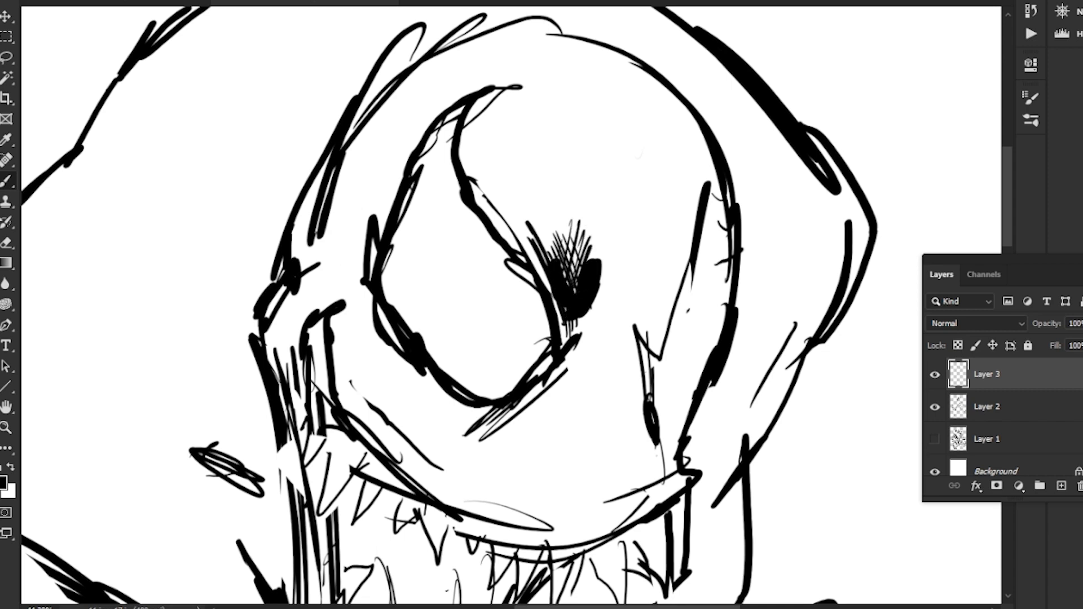
# Step: Thicken the lower rim of the large eye with dense diagonal black brush hatching
pyautogui.moveTo(553, 349); pyautogui.dragTo(584, 192)
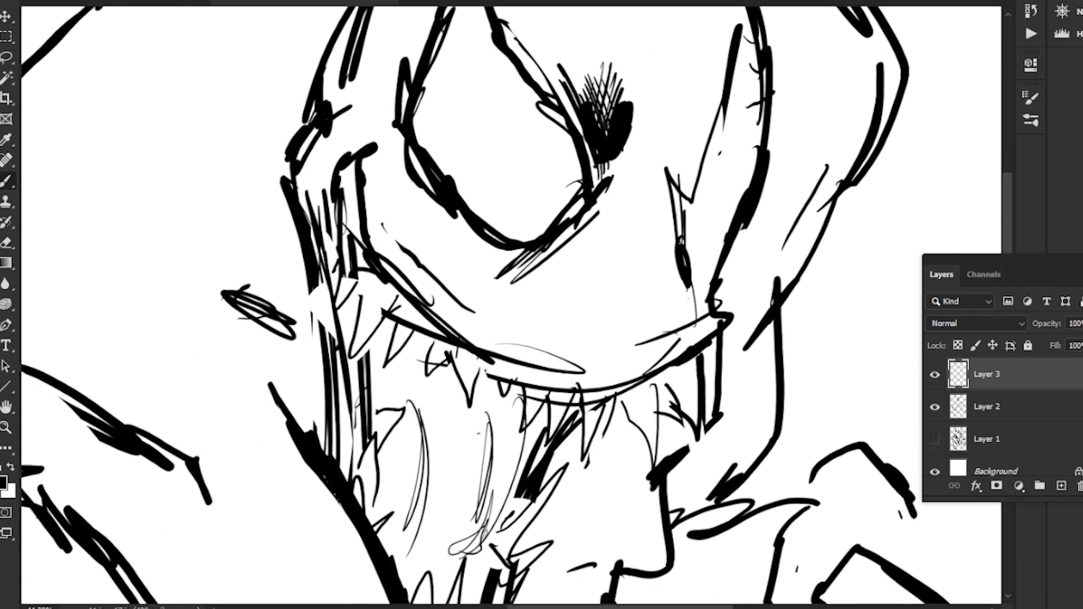
pyautogui.moveTo(571, 233); pyautogui.dragTo(494, 291)
pyautogui.moveTo(533, 252)
pyautogui.mouseDown()
pyautogui.moveTo(479, 286)
pyautogui.moveTo(485, 229)
pyautogui.moveTo(457, 210)
pyautogui.mouseUp()
pyautogui.moveTo(507, 264)
pyautogui.mouseDown()
pyautogui.moveTo(451, 220)
pyautogui.moveTo(429, 180)
pyautogui.moveTo(436, 215)
pyautogui.mouseUp()
pyautogui.moveTo(482, 270); pyautogui.dragTo(397, 177)
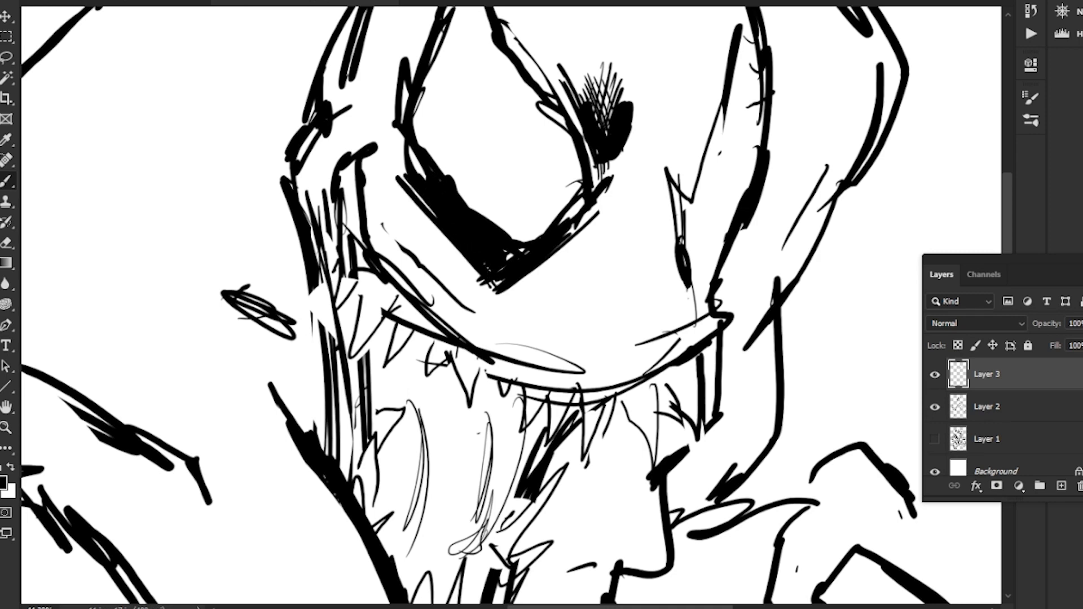
pyautogui.moveTo(477, 290)
pyautogui.mouseDown()
pyautogui.moveTo(400, 172)
pyautogui.moveTo(409, 196)
pyautogui.moveTo(395, 183)
pyautogui.mouseUp()
pyautogui.moveTo(455, 290); pyautogui.dragTo(411, 223)
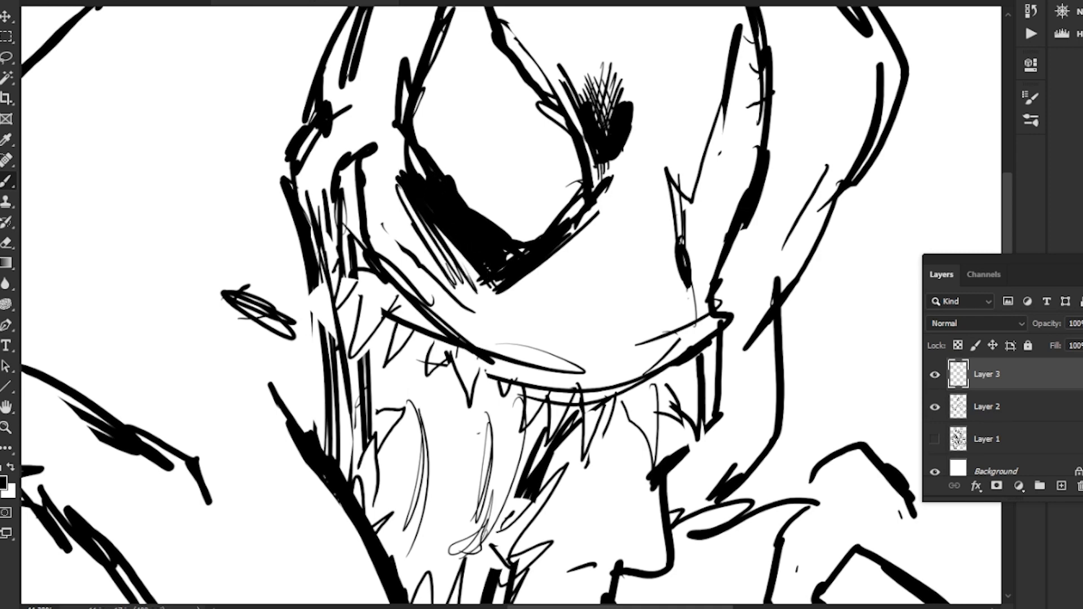
# Step: Extend the black hatching from the eye's lower rim across the cheek and solidly darken the area above the upper lip
pyautogui.moveTo(441, 272); pyautogui.dragTo(387, 175)
pyautogui.moveTo(446, 288); pyautogui.dragTo(384, 183)
pyautogui.moveTo(420, 259); pyautogui.dragTo(374, 182)
pyautogui.moveTo(433, 286); pyautogui.dragTo(375, 189)
pyautogui.moveTo(422, 288); pyautogui.dragTo(368, 187)
pyautogui.moveTo(395, 254)
pyautogui.mouseDown()
pyautogui.moveTo(368, 196)
pyautogui.moveTo(389, 248)
pyautogui.mouseUp()
pyautogui.moveTo(388, 248)
pyautogui.mouseDown()
pyautogui.moveTo(481, 335)
pyautogui.moveTo(423, 289)
pyautogui.mouseUp()
pyautogui.moveTo(423, 289); pyautogui.dragTo(498, 331)
pyautogui.moveTo(498, 331); pyautogui.dragTo(421, 236)
pyautogui.moveTo(420, 237)
pyautogui.mouseDown()
pyautogui.moveTo(633, 434)
pyautogui.moveTo(626, 479)
pyautogui.mouseUp()
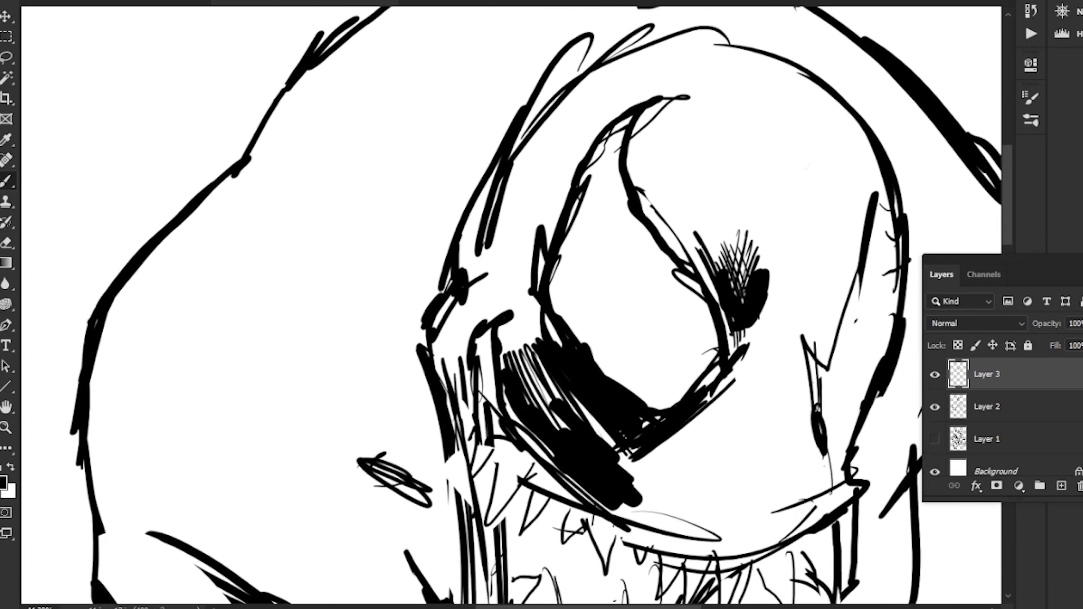
# Step: Go over the upper fangs beneath the lip with bolder black brush strokes, starting at the row's outer end
pyautogui.moveTo(510, 317)
pyautogui.mouseDown()
pyautogui.moveTo(502, 339)
pyautogui.moveTo(519, 338)
pyautogui.moveTo(530, 302)
pyautogui.moveTo(535, 323)
pyautogui.moveTo(515, 346)
pyautogui.mouseUp()
pyautogui.moveTo(620, 462)
pyautogui.mouseDown()
pyautogui.moveTo(642, 251)
pyautogui.moveTo(604, 175)
pyautogui.mouseUp()
pyautogui.moveTo(503, 182)
pyautogui.mouseDown()
pyautogui.moveTo(476, 196)
pyautogui.moveTo(470, 234)
pyautogui.moveTo(501, 194)
pyautogui.moveTo(508, 258)
pyautogui.mouseUp()
pyautogui.moveTo(517, 236); pyautogui.dragTo(535, 209)
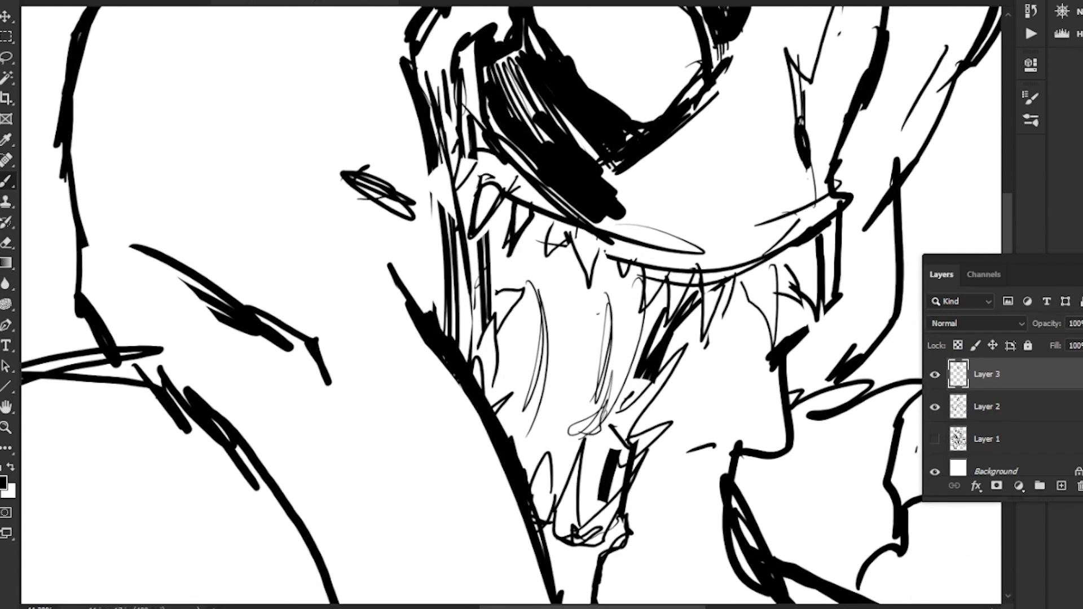
pyautogui.press('l')
pyautogui.press('b')
pyautogui.moveTo(547, 221); pyautogui.dragTo(589, 288)
pyautogui.moveTo(590, 288)
pyautogui.mouseDown()
pyautogui.moveTo(597, 237)
pyautogui.moveTo(649, 309)
pyautogui.mouseUp()
pyautogui.moveTo(667, 274); pyautogui.dragTo(641, 314)
pyautogui.moveTo(542, 305); pyautogui.dragTo(440, 406)
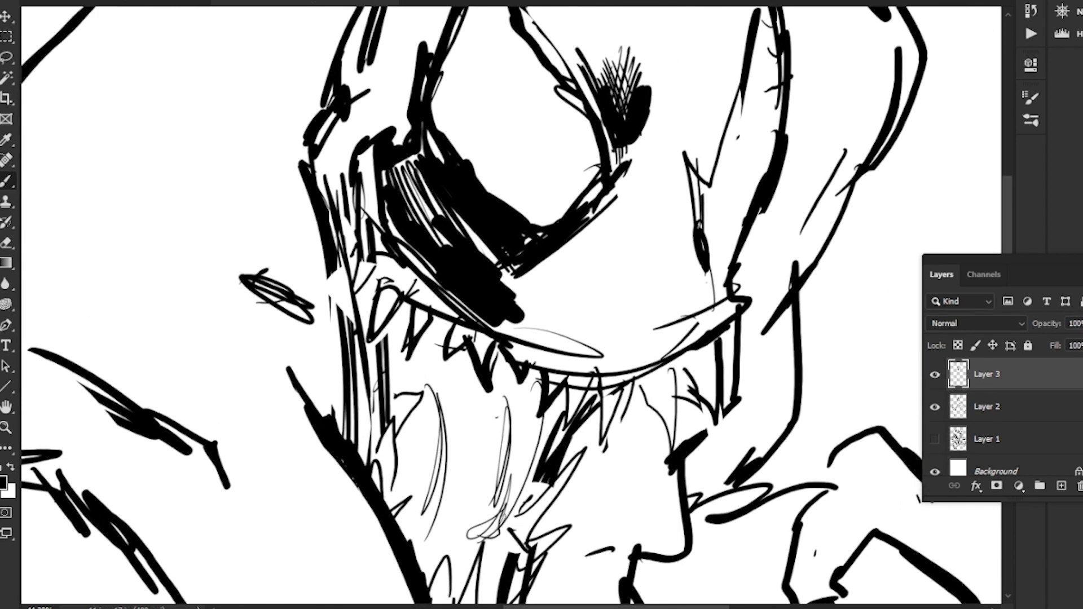
# Step: Brush a thick black band along the upper lip's edge, joining the far mouth corner to the dark cheek shading
pyautogui.moveTo(632, 345); pyautogui.dragTo(709, 294)
pyautogui.moveTo(609, 365)
pyautogui.mouseDown()
pyautogui.moveTo(713, 293)
pyautogui.moveTo(708, 302)
pyautogui.moveTo(736, 303)
pyautogui.moveTo(606, 366)
pyautogui.mouseUp()
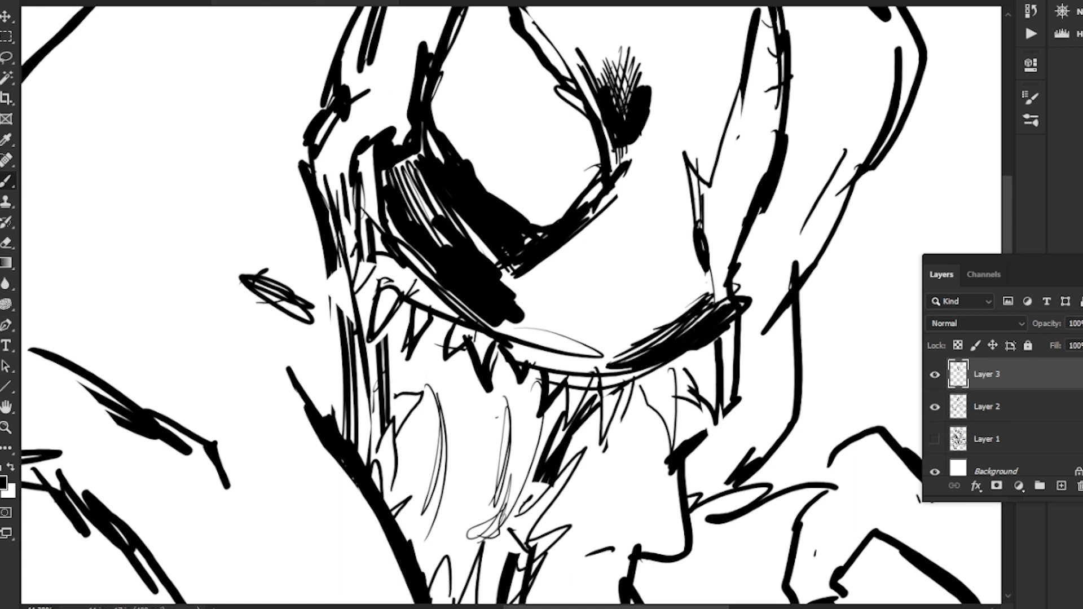
pyautogui.moveTo(694, 326)
pyautogui.mouseDown()
pyautogui.moveTo(575, 352)
pyautogui.moveTo(492, 330)
pyautogui.mouseUp()
pyautogui.moveTo(617, 346)
pyautogui.mouseDown()
pyautogui.moveTo(569, 341)
pyautogui.moveTo(410, 281)
pyautogui.mouseUp()
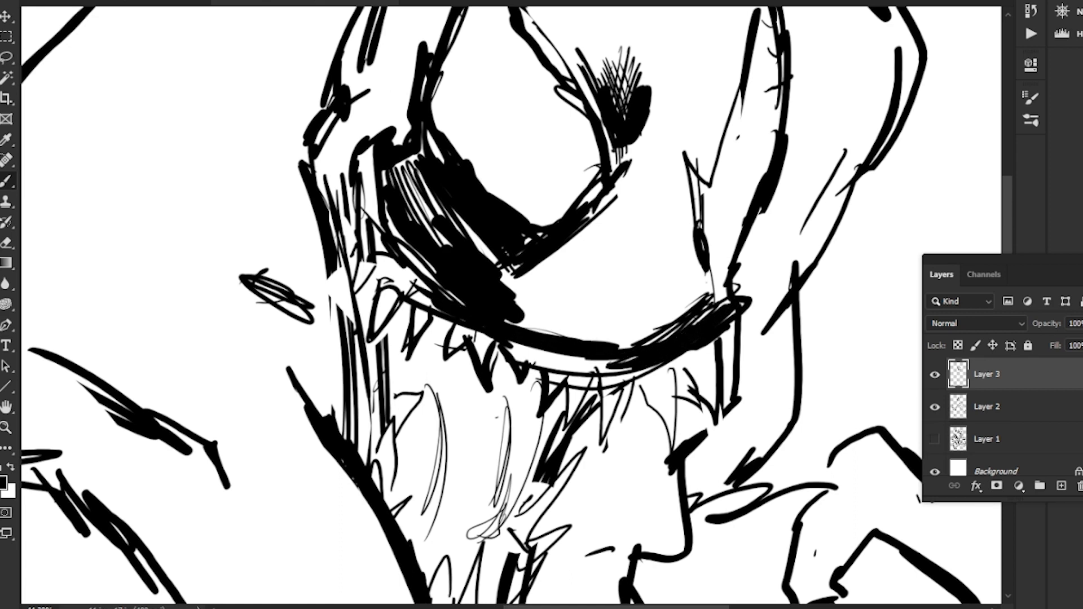
pyautogui.moveTo(463, 303); pyautogui.dragTo(420, 280)
pyautogui.moveTo(390, 225); pyautogui.dragTo(432, 289)
pyautogui.moveTo(408, 251); pyautogui.dragTo(453, 296)
# Step: Hatch long curved lines above the black lip band, following the rounded shape of the muzzle
pyautogui.moveTo(522, 320)
pyautogui.mouseDown()
pyautogui.moveTo(615, 341)
pyautogui.moveTo(561, 331)
pyautogui.mouseUp()
pyautogui.moveTo(609, 345); pyautogui.dragTo(712, 298)
pyautogui.moveTo(539, 334); pyautogui.dragTo(687, 307)
pyautogui.moveTo(528, 322); pyautogui.dragTo(707, 279)
pyautogui.moveTo(525, 314)
pyautogui.mouseDown()
pyautogui.moveTo(671, 289)
pyautogui.moveTo(516, 305)
pyautogui.mouseUp()
pyautogui.moveTo(689, 266)
pyautogui.mouseDown()
pyautogui.moveTo(510, 292)
pyautogui.moveTo(532, 269)
pyautogui.moveTo(640, 287)
pyautogui.mouseUp()
pyautogui.scroll(3, 508, 305)
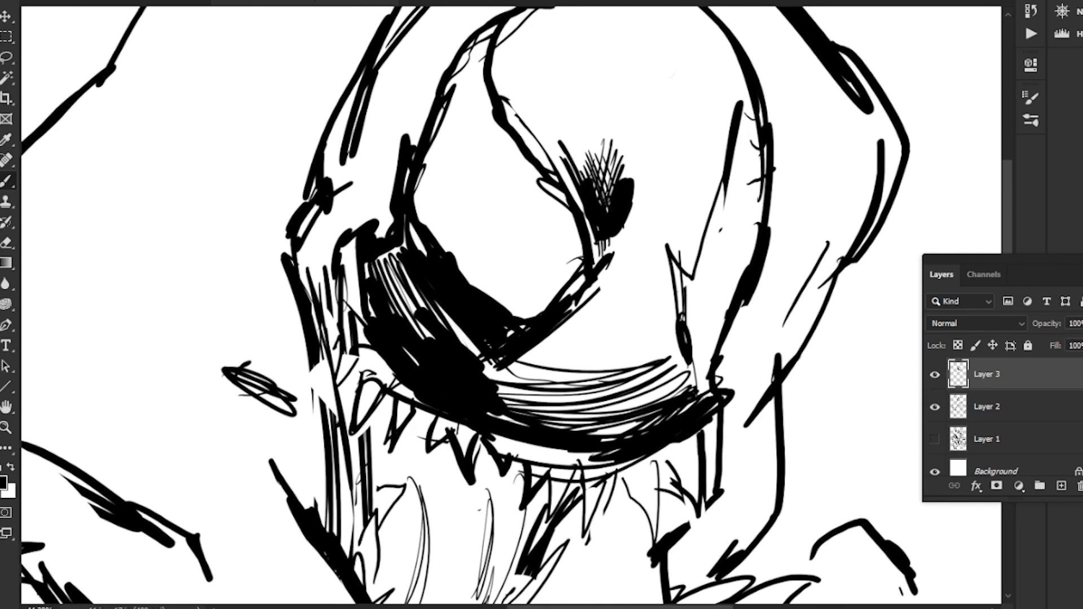
# Step: Dab black spots beside the large eye's lower corner and thicken the crease running down to the mouth corner
pyautogui.moveTo(668, 237)
pyautogui.mouseDown()
pyautogui.moveTo(691, 264)
pyautogui.moveTo(661, 198)
pyautogui.moveTo(663, 248)
pyautogui.moveTo(642, 258)
pyautogui.moveTo(628, 241)
pyautogui.moveTo(640, 266)
pyautogui.mouseUp()
pyautogui.moveTo(656, 254); pyautogui.dragTo(679, 345)
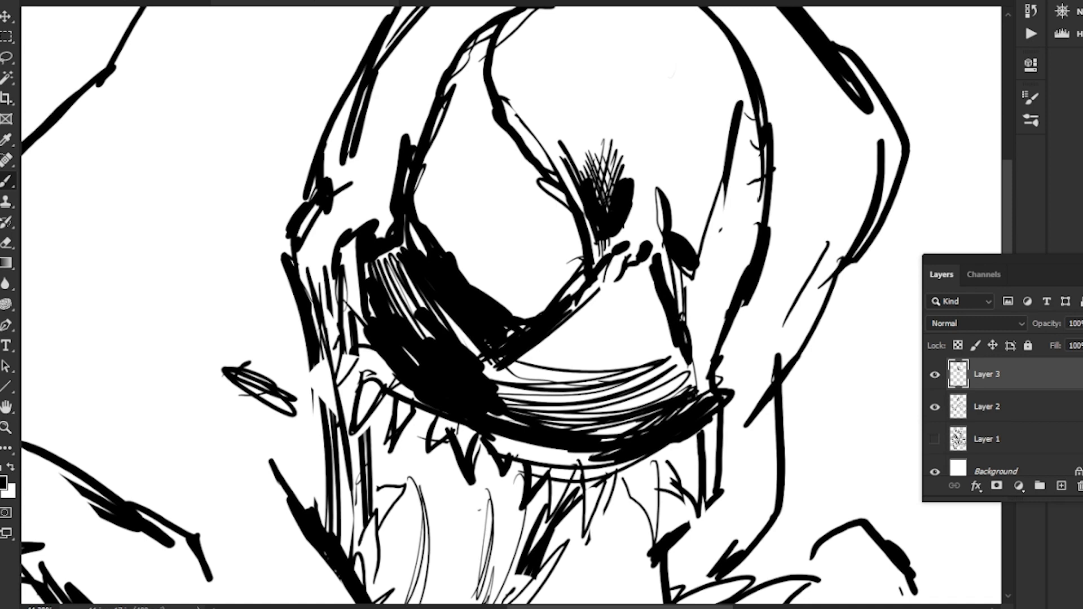
pyautogui.moveTo(597, 289); pyautogui.dragTo(532, 354)
pyautogui.moveTo(598, 280)
pyautogui.mouseDown()
pyautogui.moveTo(541, 349)
pyautogui.moveTo(563, 337)
pyautogui.moveTo(626, 404)
pyautogui.mouseUp()
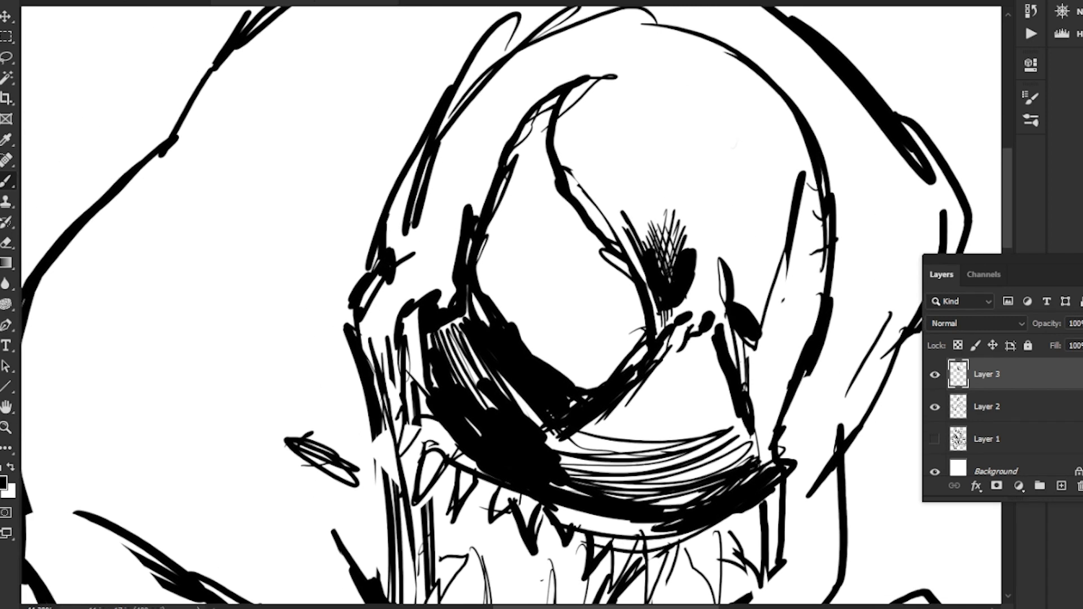
# Step: Cross-hatch above the dark spot topping the crease and thicken the slanted line rising from it to the brow
pyautogui.moveTo(733, 313); pyautogui.dragTo(773, 243)
pyautogui.moveTo(752, 319); pyautogui.dragTo(775, 271)
pyautogui.moveTo(748, 304)
pyautogui.mouseDown()
pyautogui.moveTo(778, 256)
pyautogui.moveTo(767, 259)
pyautogui.mouseUp()
pyautogui.moveTo(745, 294); pyautogui.dragTo(789, 217)
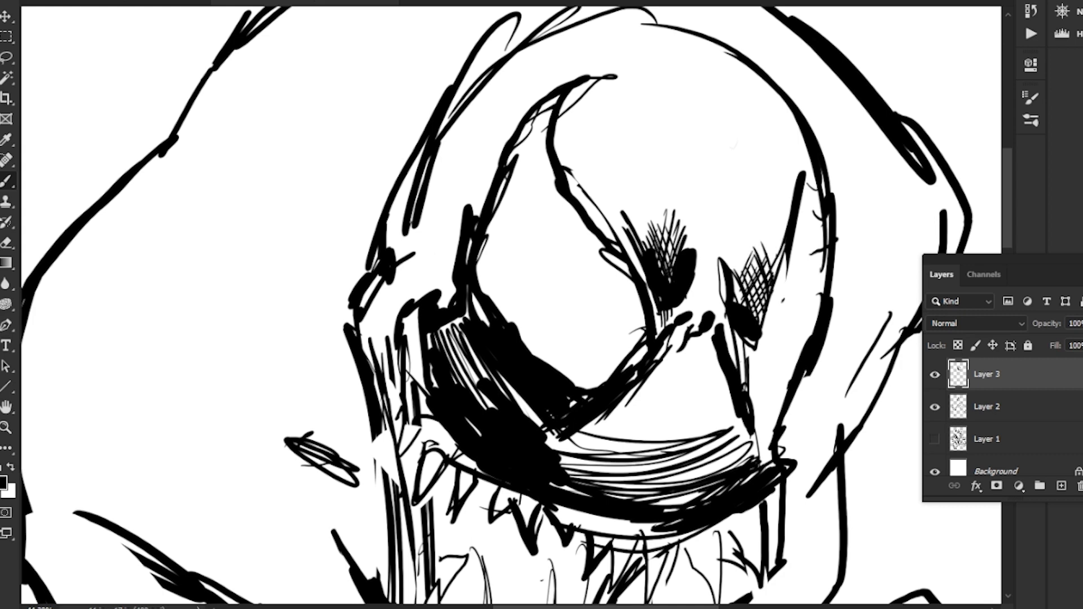
pyautogui.moveTo(809, 150); pyautogui.dragTo(795, 182)
pyautogui.moveTo(802, 141); pyautogui.dragTo(774, 275)
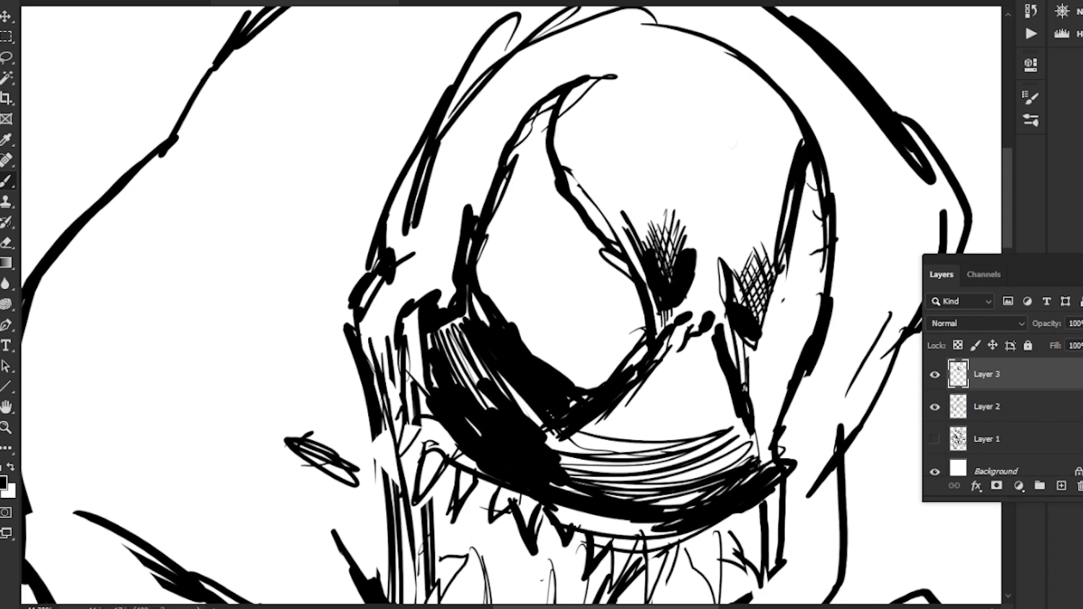
pyautogui.moveTo(785, 236); pyautogui.dragTo(769, 290)
pyautogui.moveTo(779, 204)
pyautogui.mouseDown()
pyautogui.moveTo(759, 279)
pyautogui.moveTo(737, 277)
pyautogui.moveTo(750, 280)
pyautogui.mouseUp()
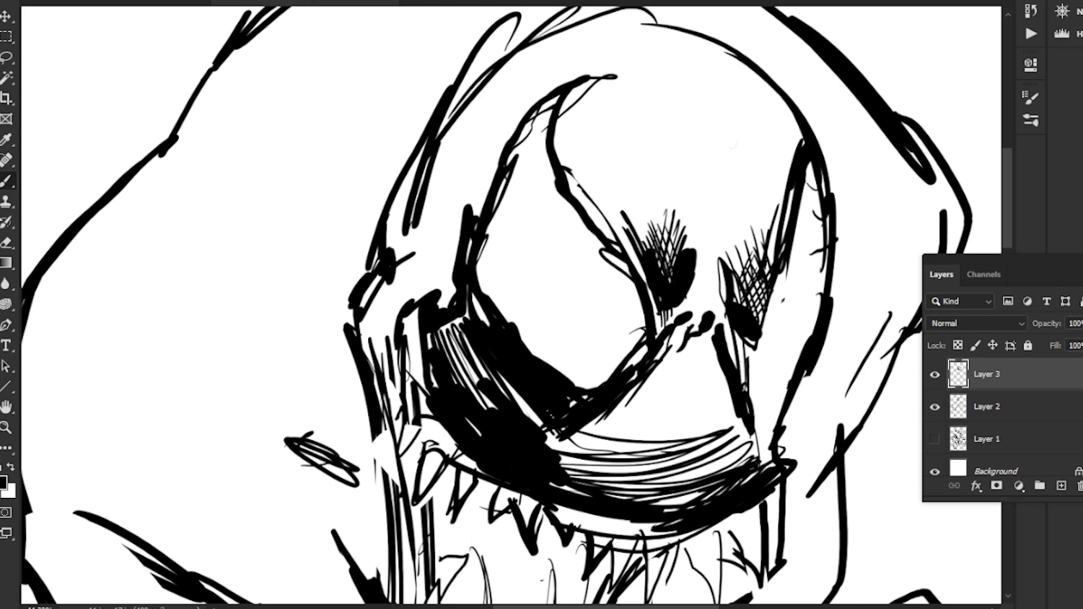
# Step: Hatch fine curved lines inside the far brow contour, running up along the curve of the forehead
pyautogui.moveTo(775, 194); pyautogui.dragTo(782, 229)
pyautogui.moveTo(770, 169); pyautogui.dragTo(786, 203)
pyautogui.moveTo(767, 138); pyautogui.dragTo(786, 183)
pyautogui.moveTo(760, 118); pyautogui.dragTo(792, 161)
pyautogui.moveTo(747, 87); pyautogui.dragTo(796, 146)
pyautogui.moveTo(733, 70); pyautogui.dragTo(801, 133)
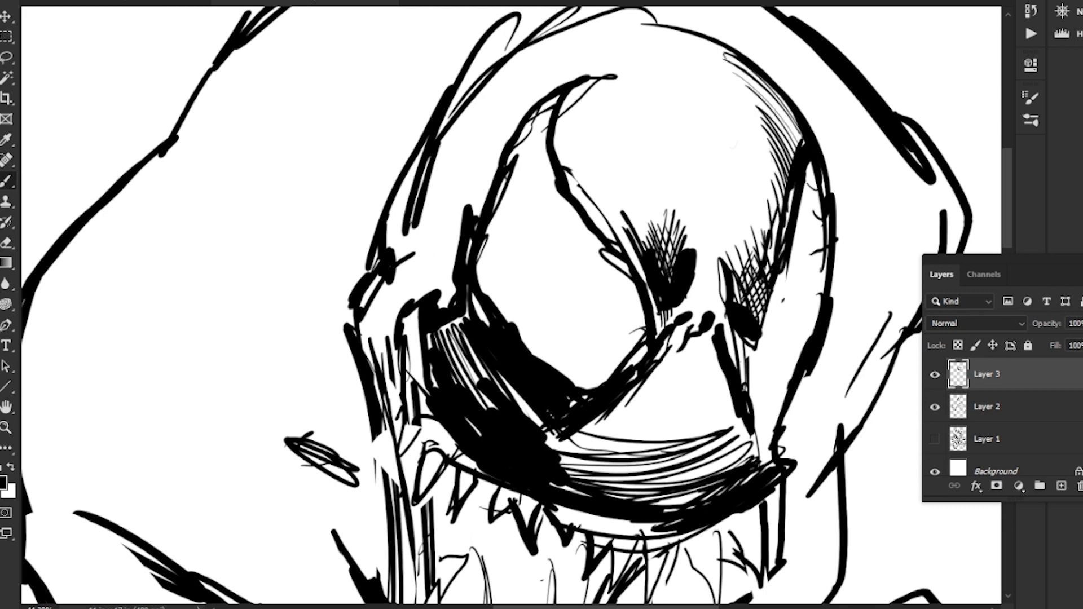
pyautogui.moveTo(746, 87); pyautogui.dragTo(791, 155)
pyautogui.moveTo(749, 106); pyautogui.dragTo(782, 150)
pyautogui.moveTo(753, 113)
pyautogui.mouseDown()
pyautogui.moveTo(783, 153)
pyautogui.moveTo(789, 226)
pyautogui.mouseUp()
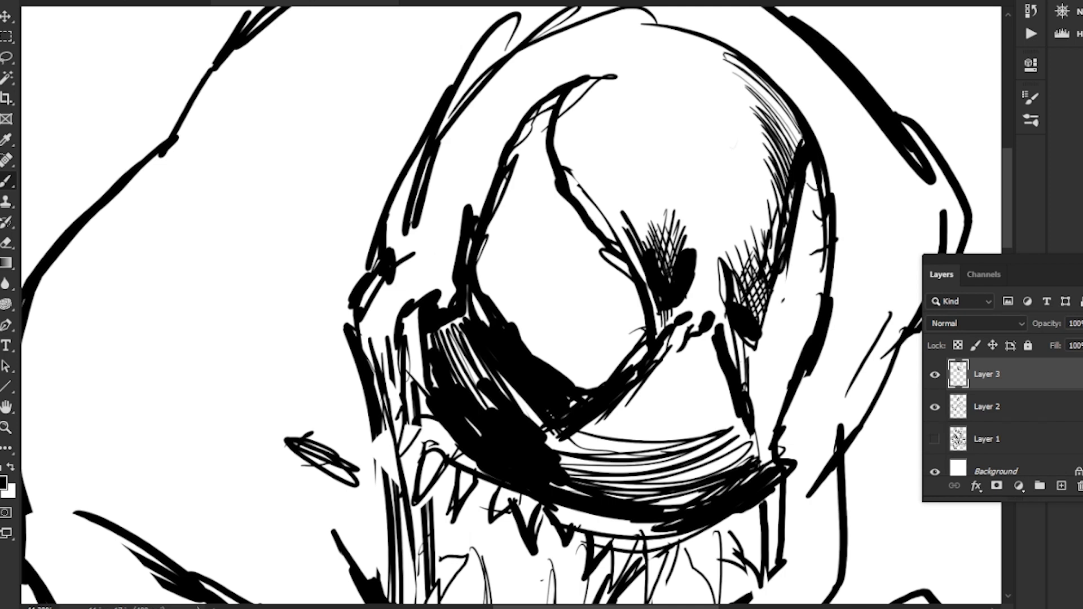
# Step: Cross-hatch the area beside the slanted brow line, extending the shading toward the middle of the face
pyautogui.moveTo(761, 166); pyautogui.dragTo(775, 240)
pyautogui.moveTo(749, 189); pyautogui.dragTo(769, 257)
pyautogui.moveTo(761, 210); pyautogui.dragTo(748, 259)
pyautogui.moveTo(760, 218); pyautogui.dragTo(740, 270)
pyautogui.moveTo(750, 237); pyautogui.dragTo(741, 275)
pyautogui.moveTo(763, 208); pyautogui.dragTo(745, 263)
pyautogui.moveTo(761, 181)
pyautogui.mouseDown()
pyautogui.moveTo(735, 268)
pyautogui.moveTo(740, 222)
pyautogui.moveTo(727, 264)
pyautogui.mouseUp()
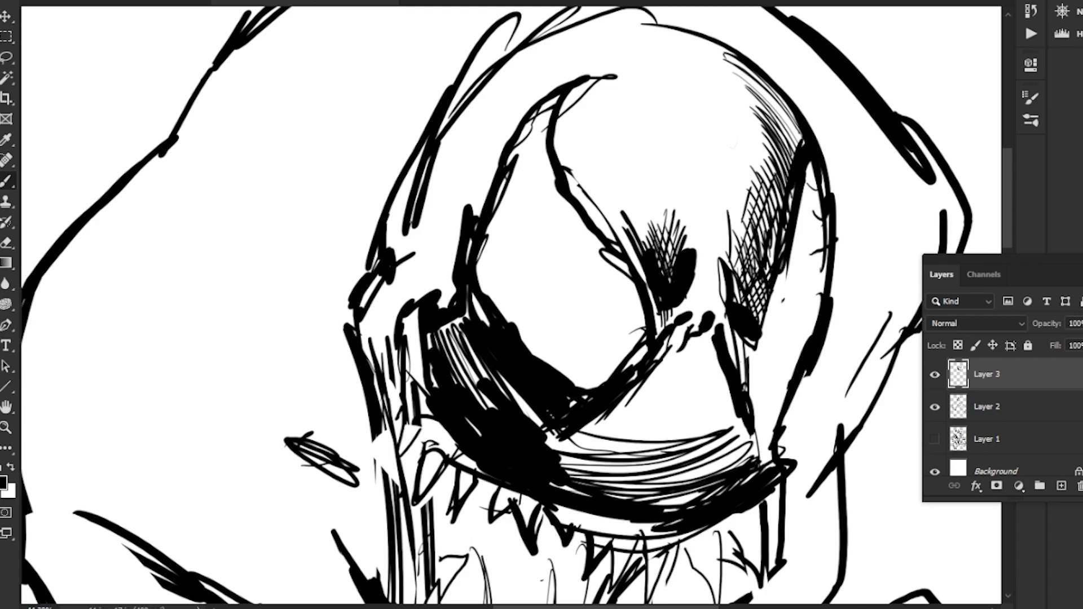
pyautogui.moveTo(737, 216); pyautogui.dragTo(730, 262)
# Step: Add black dabs and short slanted strokes around the large eye's lower inner corner and the adjoining crease
pyautogui.moveTo(694, 316)
pyautogui.mouseDown()
pyautogui.moveTo(724, 197)
pyautogui.moveTo(676, 277)
pyautogui.mouseUp()
pyautogui.moveTo(721, 234); pyautogui.dragTo(679, 290)
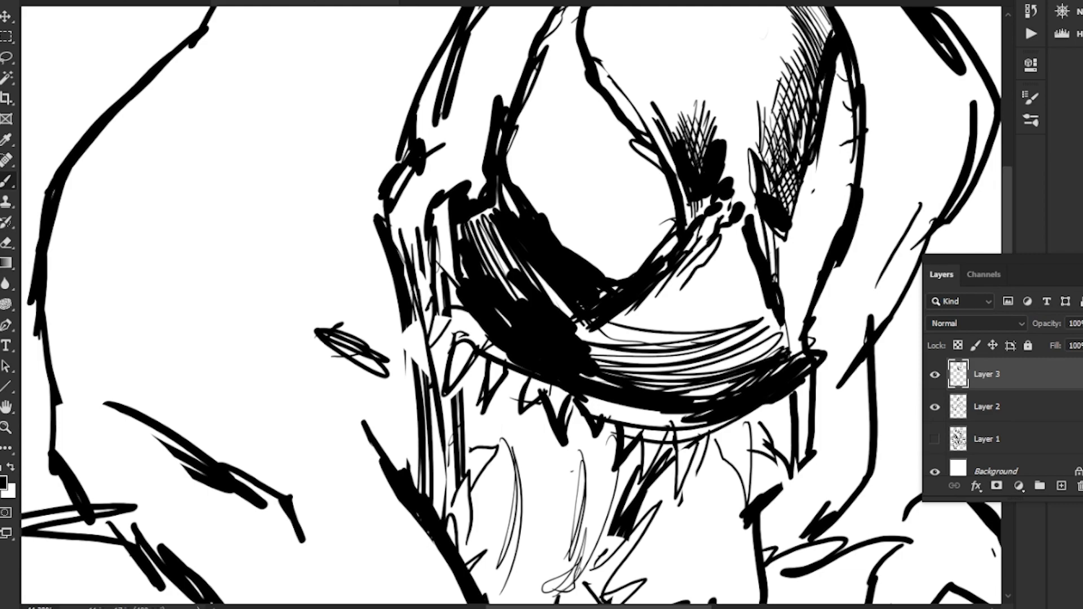
pyautogui.moveTo(737, 247); pyautogui.dragTo(753, 290)
pyautogui.moveTo(727, 265); pyautogui.dragTo(729, 417)
# Step: Thicken the large eye's inner contour and hatch parallel strokes alongside it
pyautogui.moveTo(617, 250); pyautogui.dragTo(659, 291)
pyautogui.moveTo(590, 197)
pyautogui.mouseDown()
pyautogui.moveTo(646, 274)
pyautogui.moveTo(591, 191)
pyautogui.moveTo(593, 163)
pyautogui.mouseUp()
pyautogui.moveTo(602, 219); pyautogui.dragTo(672, 291)
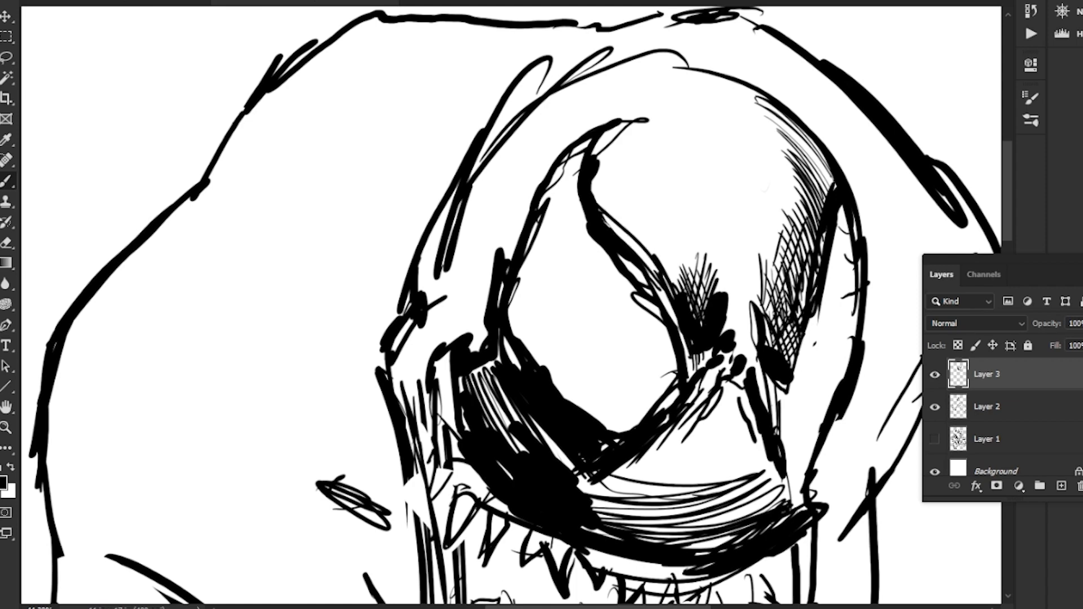
pyautogui.moveTo(590, 189)
pyautogui.mouseDown()
pyautogui.moveTo(685, 291)
pyautogui.moveTo(653, 234)
pyautogui.mouseUp()
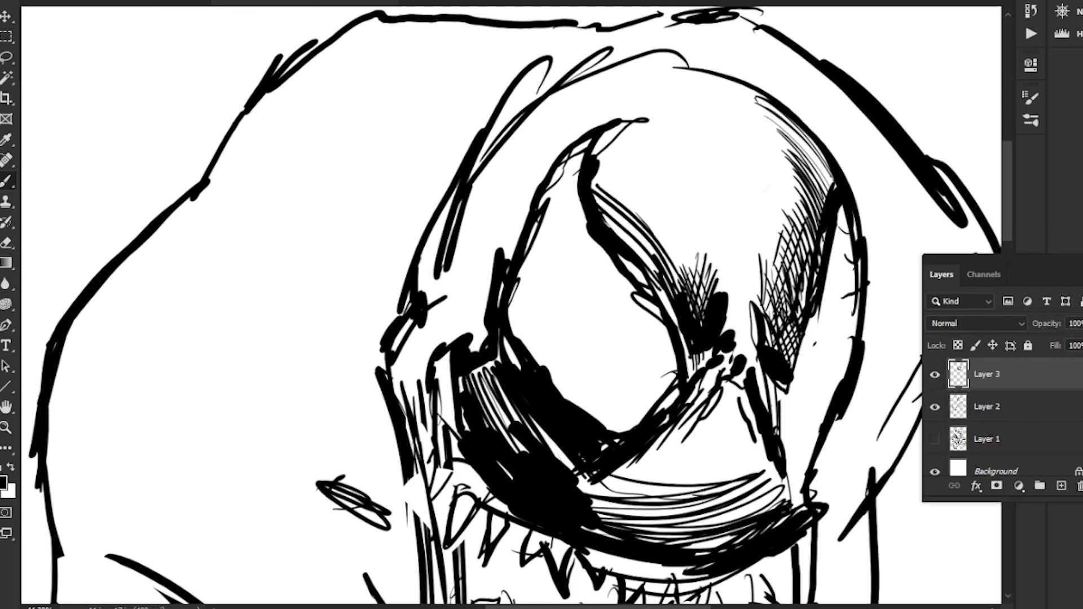
# Step: Lasso the blank area between the large eye and the hatched brow, fill it with black, and deselect
pyautogui.press('l')
pyautogui.moveTo(804, 157); pyautogui.dragTo(707, 105)
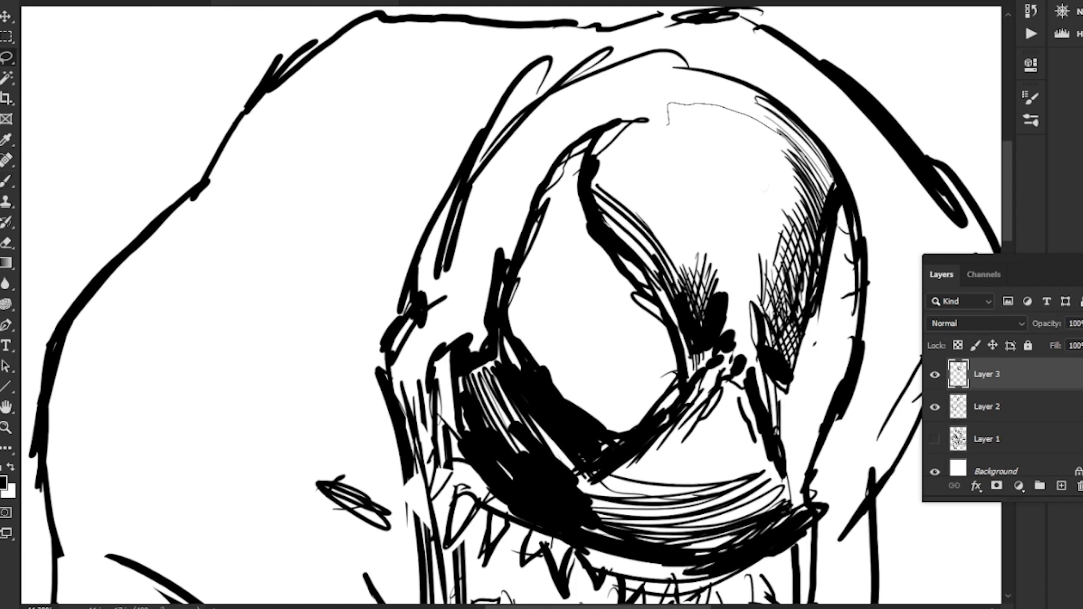
pyautogui.moveTo(594, 186); pyautogui.dragTo(643, 261)
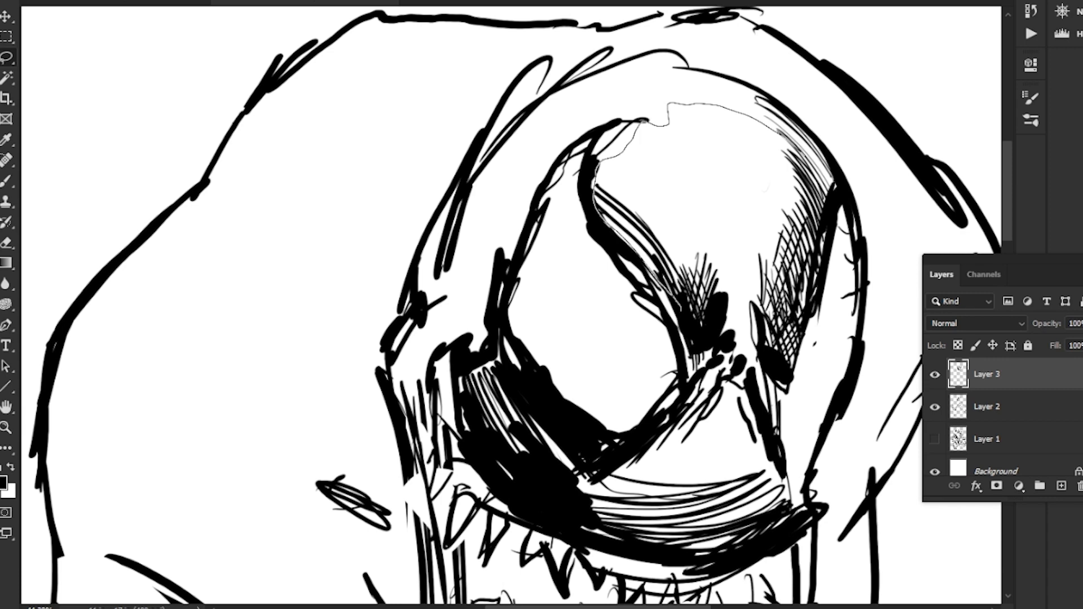
pyautogui.moveTo(752, 271)
pyautogui.mouseDown()
pyautogui.moveTo(804, 233)
pyautogui.moveTo(815, 189)
pyautogui.mouseUp()
pyautogui.hotkey('alt', 'BackSpace')
pyautogui.hotkey('ctrl', 'd')
pyautogui.moveTo(734, 315); pyautogui.dragTo(741, 251)
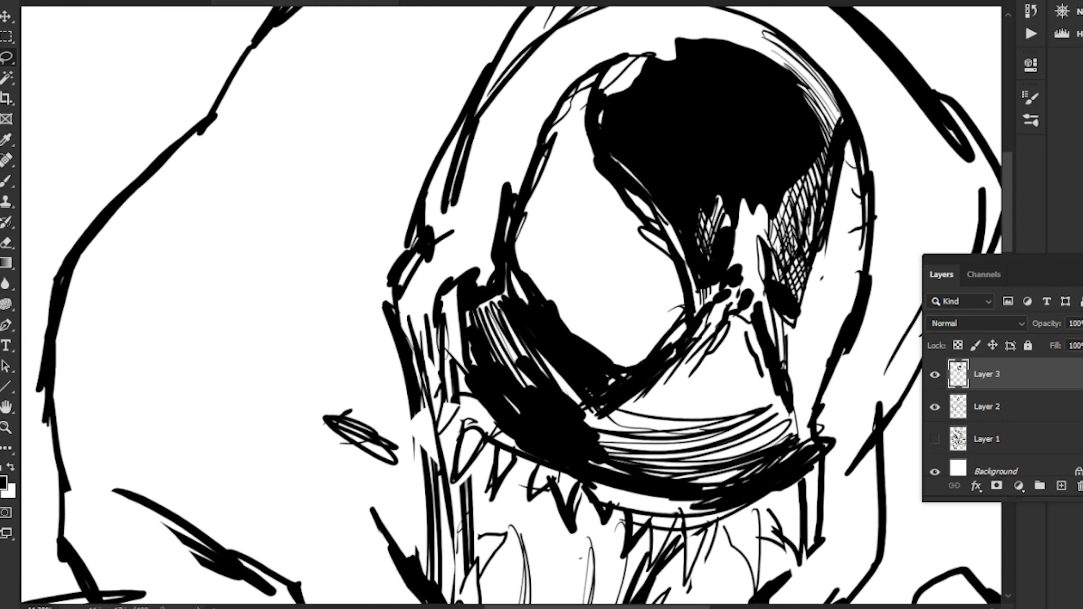
# Step: Cross-hatch the white gap beneath the solid black area, between the two dark spots
pyautogui.press('b')
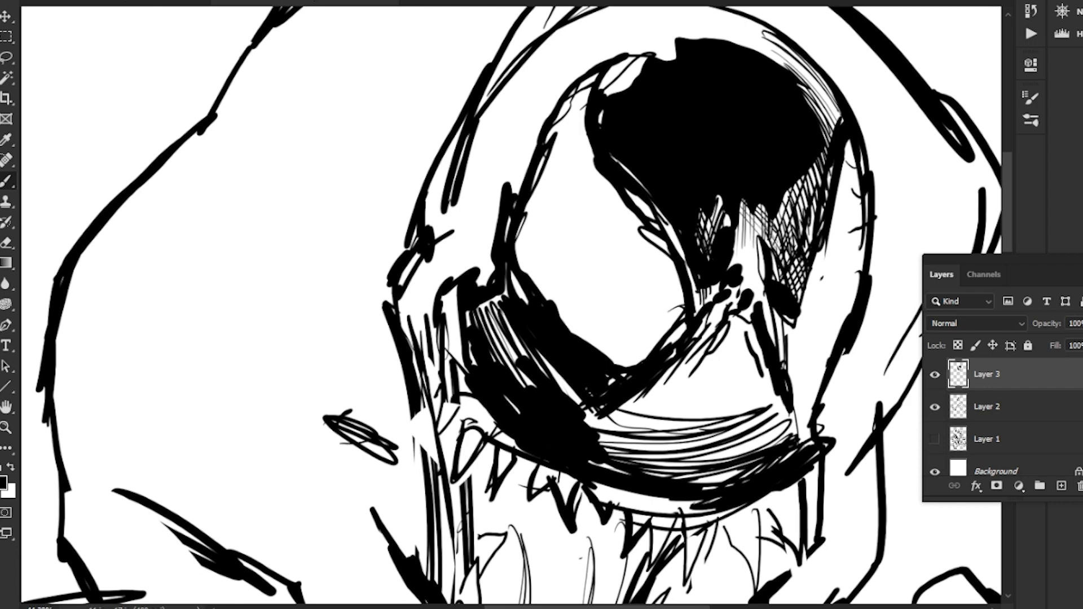
pyautogui.moveTo(714, 194); pyautogui.dragTo(758, 237)
pyautogui.moveTo(725, 201); pyautogui.dragTo(763, 254)
pyautogui.moveTo(714, 207); pyautogui.dragTo(766, 272)
pyautogui.moveTo(712, 216); pyautogui.dragTo(766, 279)
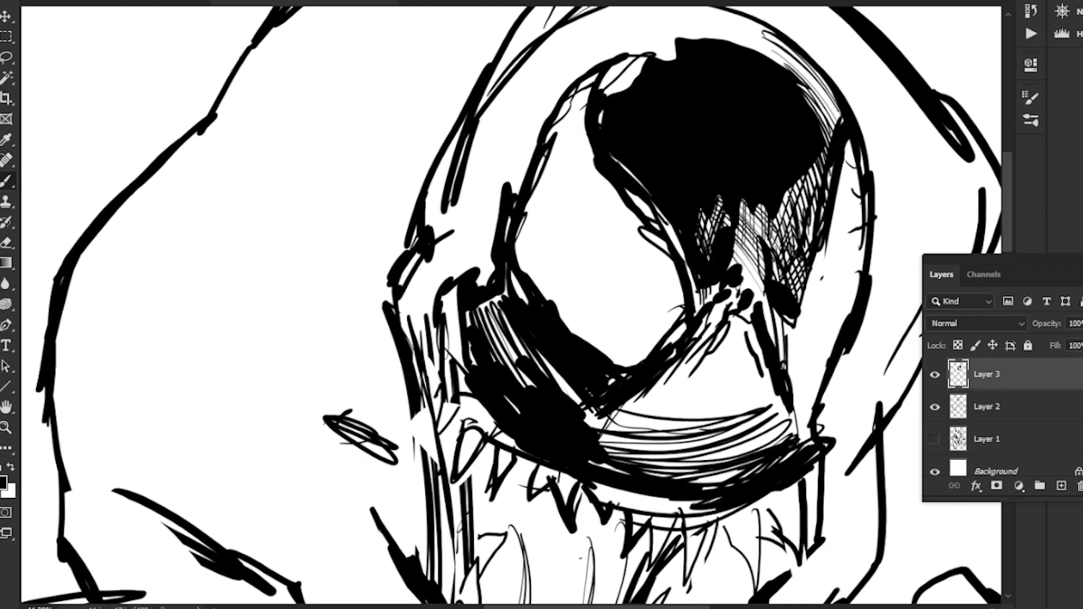
# Step: Add fine diagonal cross-hatching over the curved lines above the upper lip, from the eye side to the far end
pyautogui.moveTo(635, 403); pyautogui.dragTo(610, 432)
pyautogui.moveTo(643, 396)
pyautogui.mouseDown()
pyautogui.moveTo(606, 454)
pyautogui.moveTo(618, 448)
pyautogui.mouseUp()
pyautogui.moveTo(653, 407); pyautogui.dragTo(619, 458)
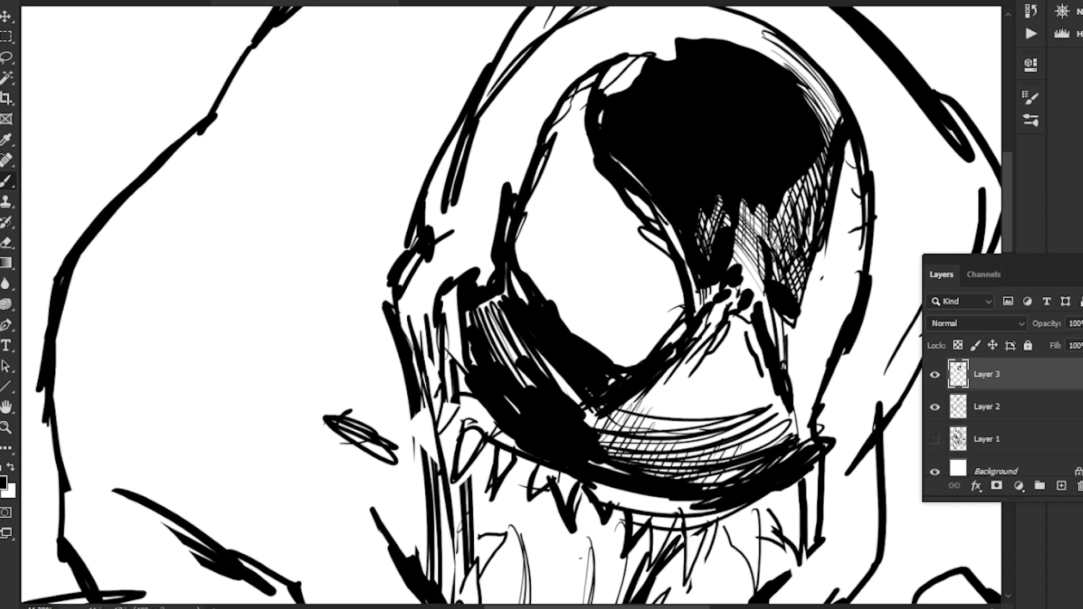
pyautogui.moveTo(768, 431); pyautogui.dragTo(759, 446)
pyautogui.moveTo(773, 418); pyautogui.dragTo(767, 430)
pyautogui.moveTo(781, 410); pyautogui.dragTo(768, 447)
pyautogui.moveTo(603, 418); pyautogui.dragTo(624, 448)
pyautogui.moveTo(554, 373); pyautogui.dragTo(596, 428)
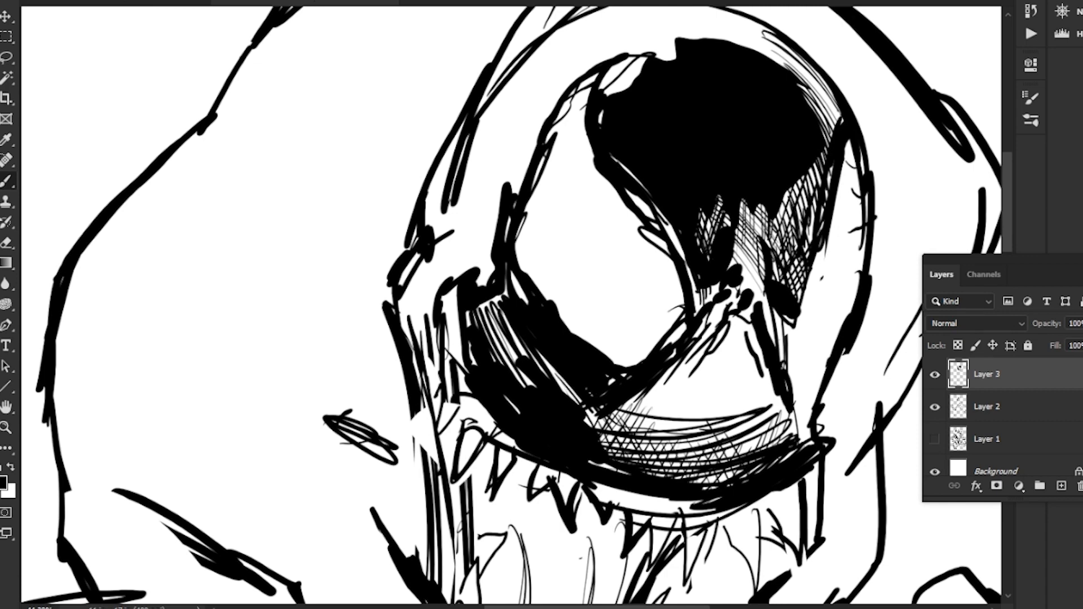
# Step: Hatch upward from the far mouth corner and fill the wedge between the crease and face outline with black
pyautogui.moveTo(753, 453); pyautogui.dragTo(694, 357)
pyautogui.hotkey('ctrl', 'z')
pyautogui.moveTo(748, 384)
pyautogui.mouseDown()
pyautogui.moveTo(789, 439)
pyautogui.moveTo(799, 434)
pyautogui.mouseUp()
pyautogui.moveTo(750, 343); pyautogui.dragTo(807, 425)
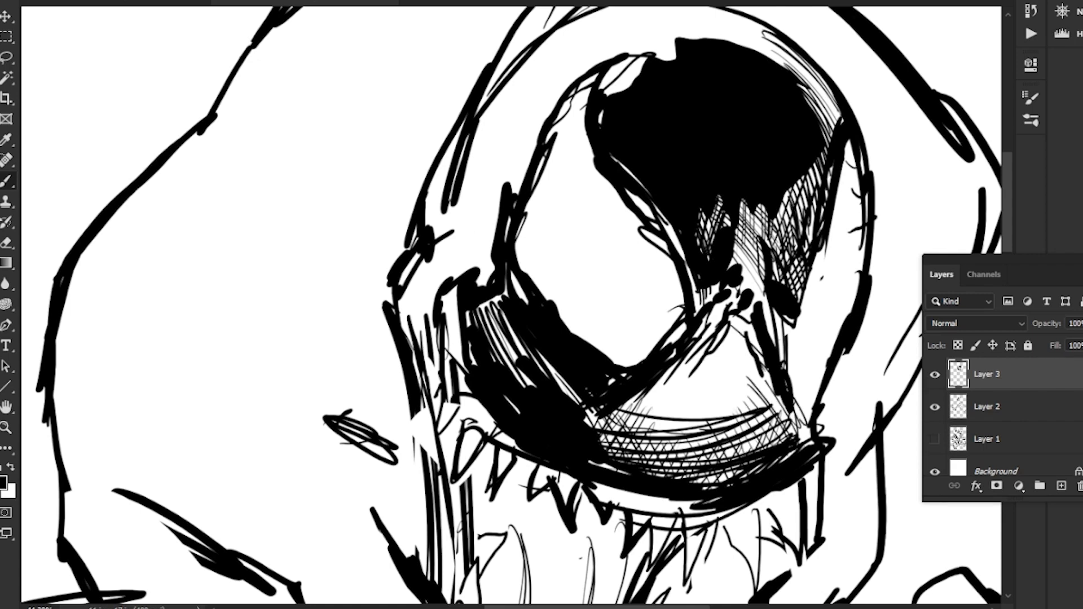
pyautogui.moveTo(686, 317); pyautogui.dragTo(667, 345)
pyautogui.moveTo(781, 319)
pyautogui.mouseDown()
pyautogui.moveTo(807, 358)
pyautogui.moveTo(812, 404)
pyautogui.moveTo(783, 361)
pyautogui.mouseUp()
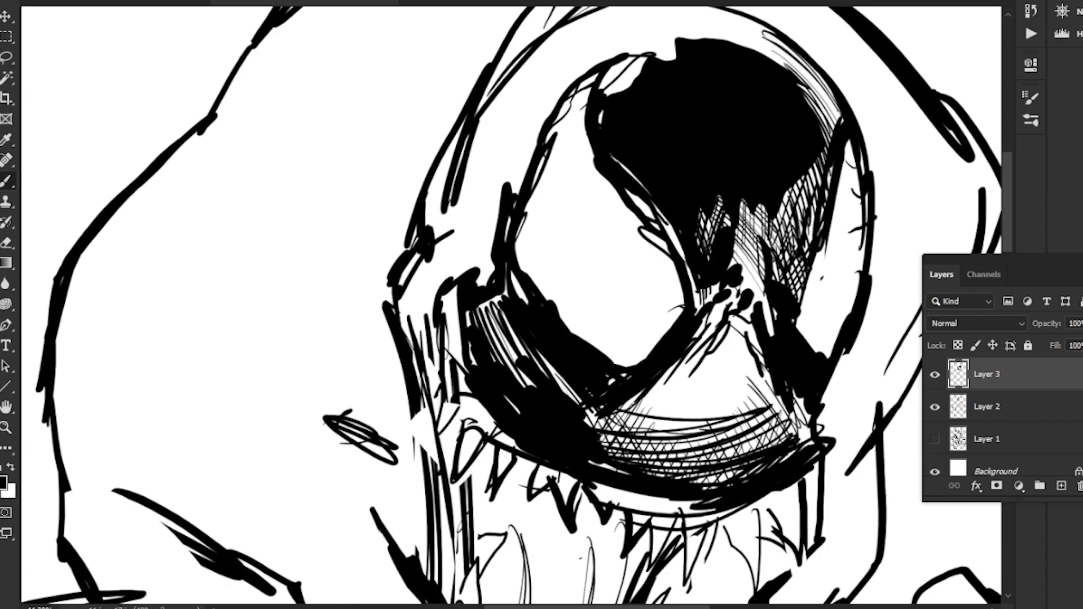
# Step: Draw curved wrinkles at the large eye's outer corner and thicken the face's outer contour down to the jaw
pyautogui.moveTo(442, 356); pyautogui.dragTo(506, 229)
pyautogui.moveTo(570, 124); pyautogui.dragTo(657, 124)
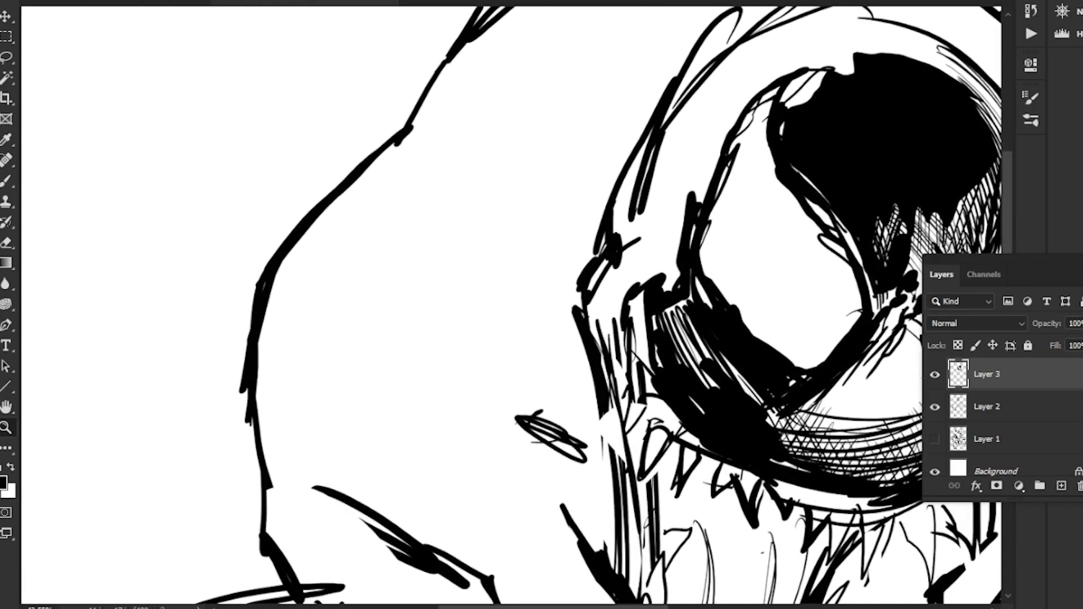
pyautogui.moveTo(640, 260)
pyautogui.mouseDown()
pyautogui.moveTo(678, 253)
pyautogui.moveTo(626, 288)
pyautogui.mouseUp()
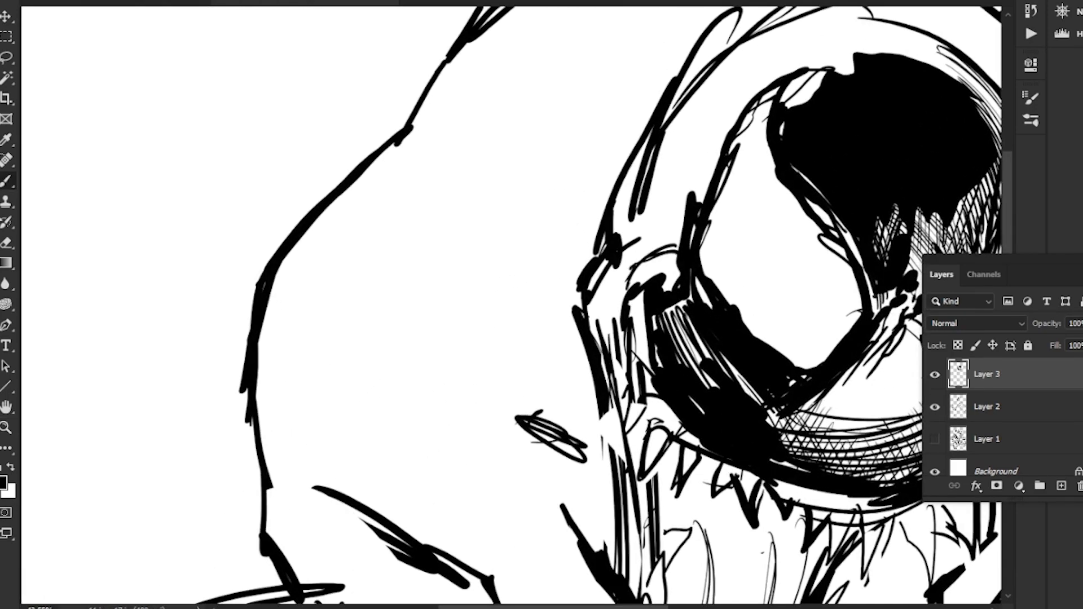
pyautogui.moveTo(638, 243)
pyautogui.mouseDown()
pyautogui.moveTo(591, 307)
pyautogui.moveTo(607, 352)
pyautogui.mouseUp()
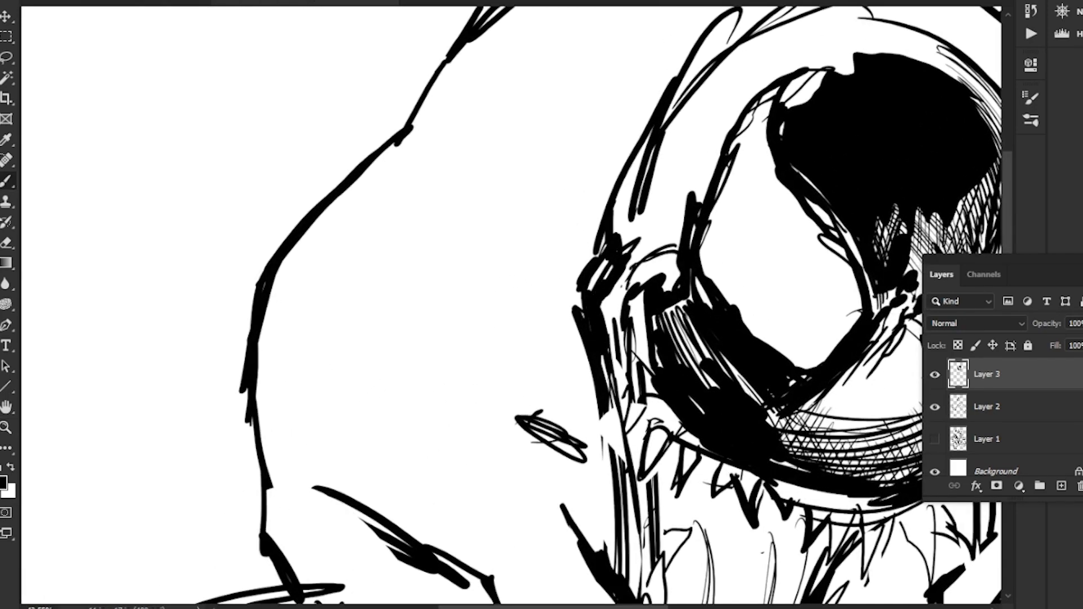
pyautogui.moveTo(598, 463); pyautogui.dragTo(613, 296)
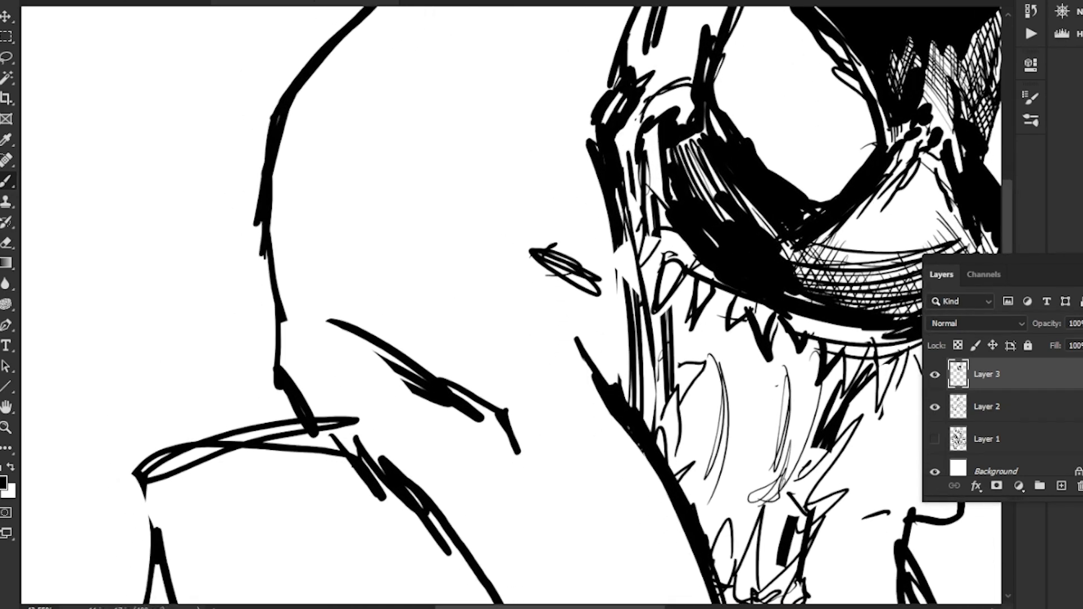
pyautogui.moveTo(615, 183); pyautogui.dragTo(621, 225)
pyautogui.moveTo(592, 131)
pyautogui.mouseDown()
pyautogui.moveTo(633, 286)
pyautogui.moveTo(637, 382)
pyautogui.mouseUp()
pyautogui.moveTo(625, 345); pyautogui.dragTo(632, 391)
# Step: Extend the jaw outline upward toward the small oval mark with rough black strokes
pyautogui.moveTo(639, 287)
pyautogui.mouseDown()
pyautogui.moveTo(643, 348)
pyautogui.moveTo(611, 342)
pyautogui.moveTo(599, 293)
pyautogui.moveTo(588, 308)
pyautogui.mouseUp()
pyautogui.moveTo(531, 238); pyautogui.dragTo(561, 276)
pyautogui.moveTo(588, 268); pyautogui.dragTo(581, 280)
# Step: Lasso part of the small oval mark beside the face, delete it from Layer 2, and return to Layer 3
pyautogui.press('l')
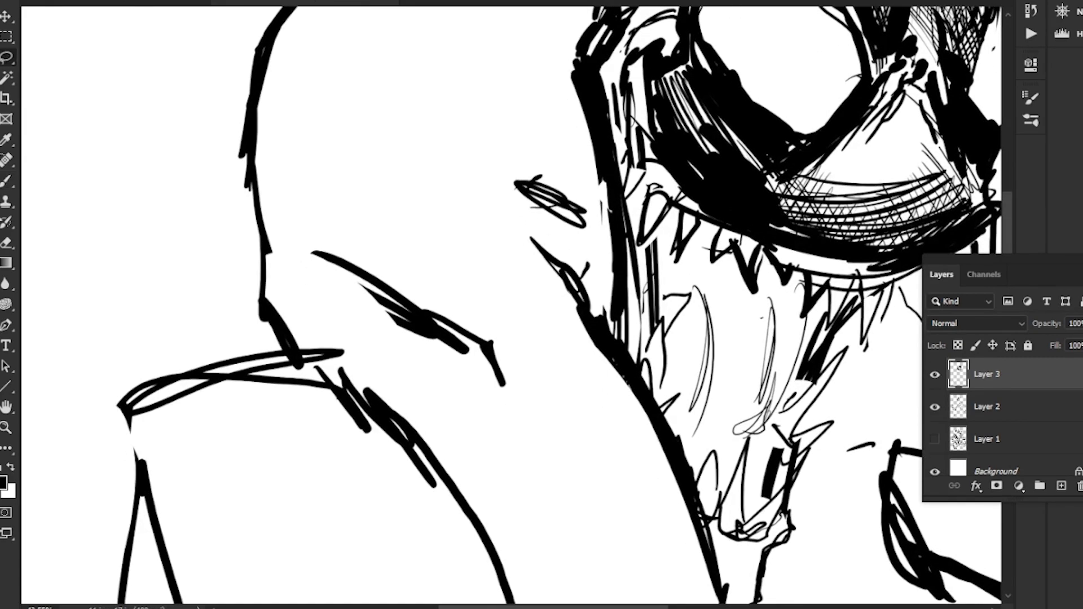
pyautogui.moveTo(507, 253); pyautogui.dragTo(530, 369)
pyautogui.hotkey('alt', '[')
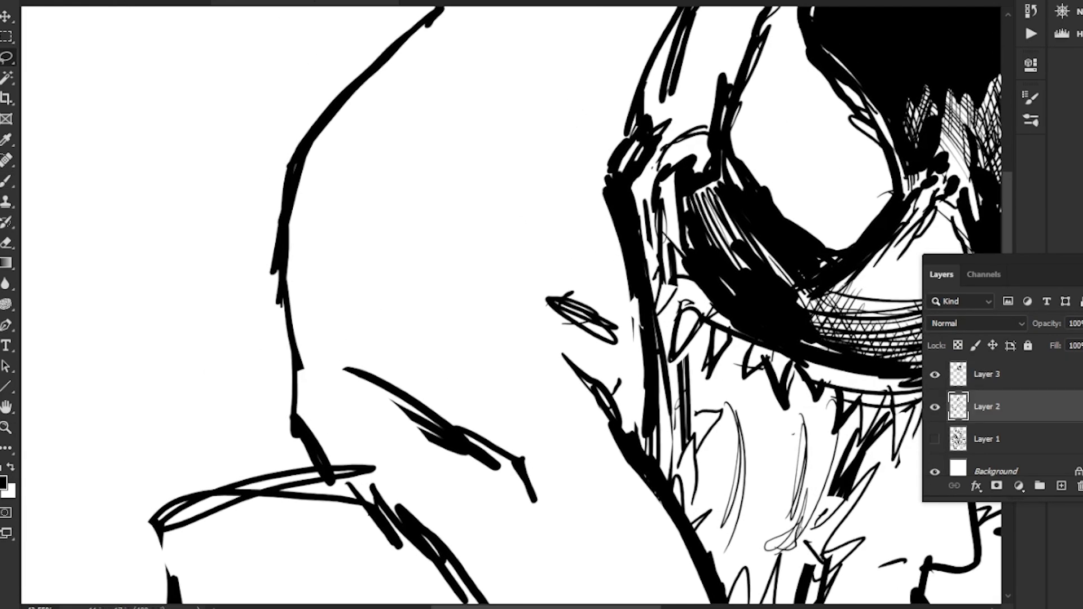
pyautogui.moveTo(620, 271); pyautogui.dragTo(561, 324)
pyautogui.press('Delete')
pyautogui.hotkey('alt', ']')
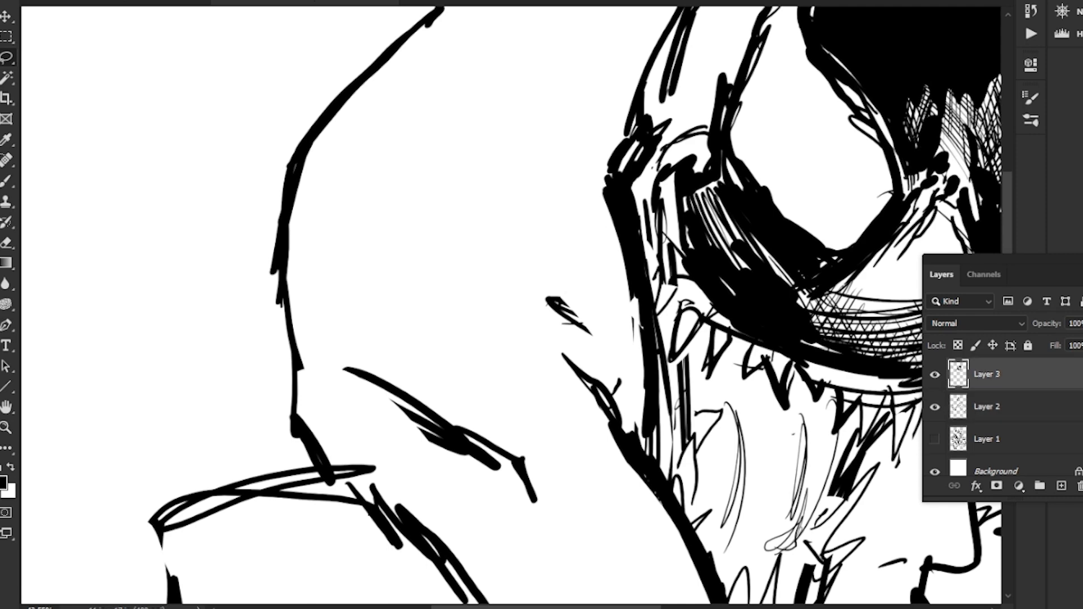
# Step: Brush a tall contour beside the face's outer edge, blacken the area behind it, and hatch its outer side diagonally
pyautogui.press('b')
pyautogui.moveTo(613, 390)
pyautogui.mouseDown()
pyautogui.moveTo(580, 138)
pyautogui.moveTo(593, 161)
pyautogui.mouseUp()
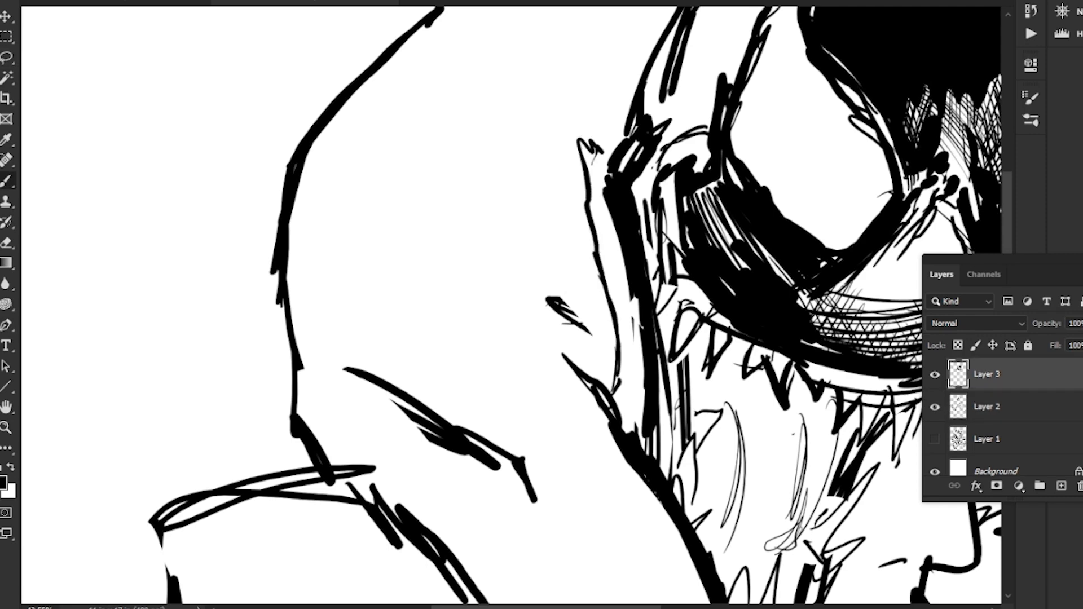
pyautogui.moveTo(549, 299)
pyautogui.mouseDown()
pyautogui.moveTo(605, 378)
pyautogui.moveTo(589, 280)
pyautogui.moveTo(530, 138)
pyautogui.moveTo(545, 260)
pyautogui.moveTo(550, 243)
pyautogui.moveTo(530, 186)
pyautogui.moveTo(581, 271)
pyautogui.moveTo(587, 330)
pyautogui.moveTo(516, 273)
pyautogui.mouseUp()
pyautogui.moveTo(561, 309); pyautogui.dragTo(502, 245)
pyautogui.moveTo(532, 258); pyautogui.dragTo(491, 217)
pyautogui.moveTo(529, 238); pyautogui.dragTo(481, 190)
pyautogui.moveTo(514, 201); pyautogui.dragTo(497, 187)
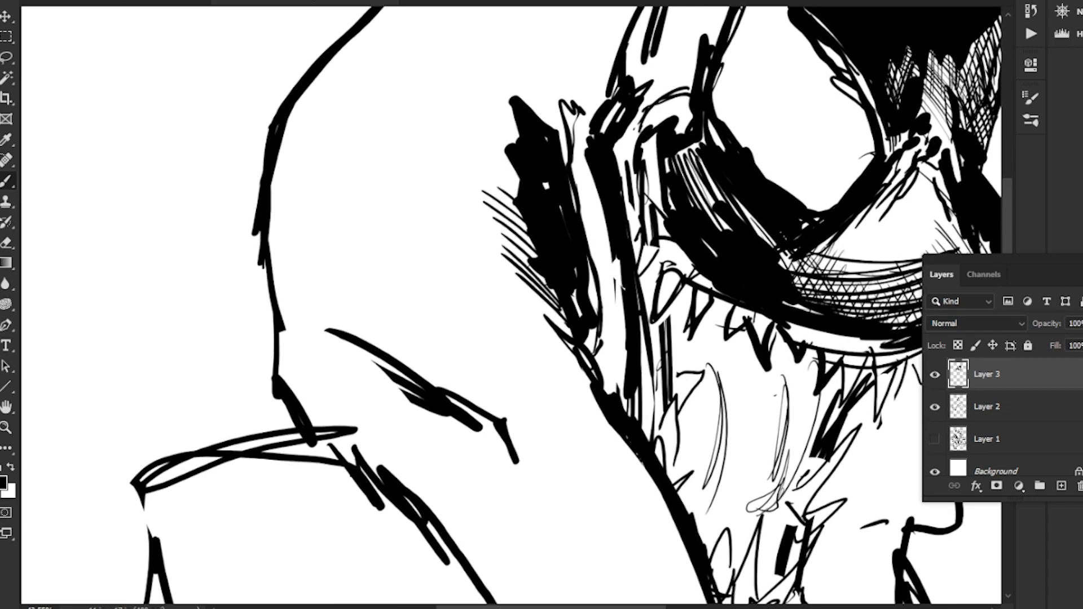
# Step: Continue the diagonal hatching up along the upper outer edge of the black patch beside the face
pyautogui.moveTo(518, 144); pyautogui.dragTo(475, 110)
pyautogui.moveTo(518, 128); pyautogui.dragTo(456, 81)
pyautogui.moveTo(511, 102); pyautogui.dragTo(469, 71)
pyautogui.moveTo(537, 111); pyautogui.dragTo(525, 100)
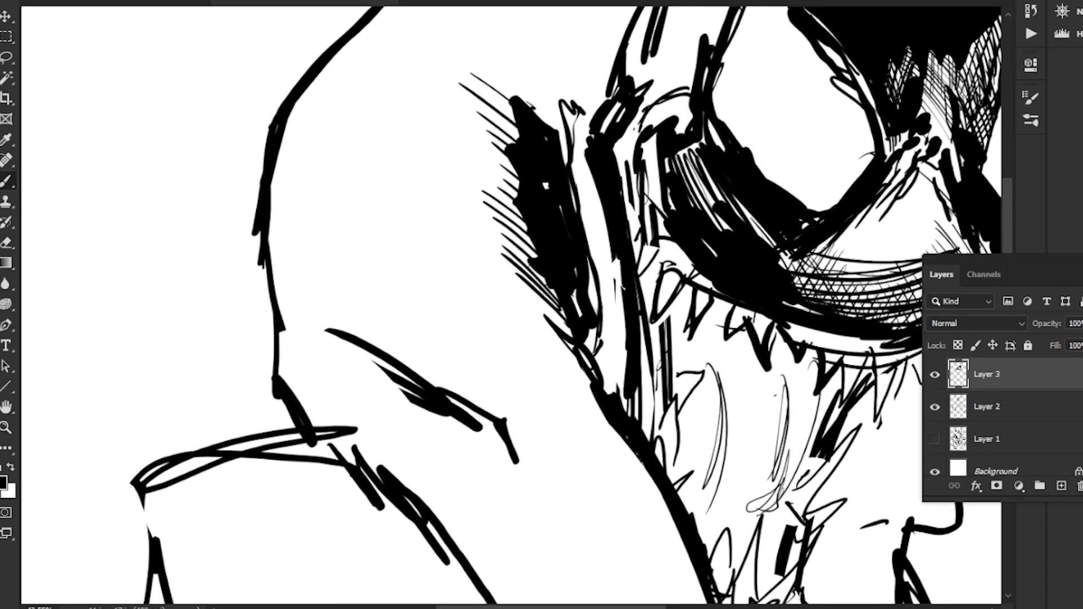
# Step: Extend the shoulder crease to the outer shoulder outline and thicken it with heavy overlapping brush strokes
pyautogui.moveTo(508, 339); pyautogui.dragTo(588, 227)
pyautogui.moveTo(409, 220); pyautogui.dragTo(541, 282)
pyautogui.moveTo(358, 192)
pyautogui.mouseDown()
pyautogui.moveTo(383, 229)
pyautogui.moveTo(547, 299)
pyautogui.mouseUp()
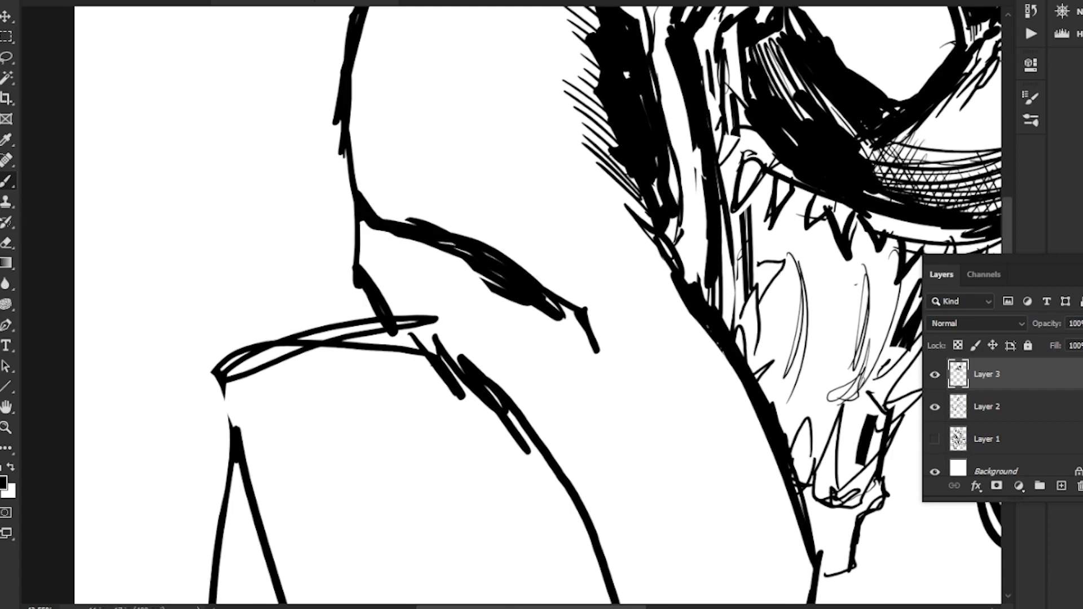
# Step: Blacken the band beneath the shoulder crease and the patch below it along the arm's upper contour
pyautogui.moveTo(361, 245); pyautogui.dragTo(429, 242)
pyautogui.moveTo(347, 217)
pyautogui.mouseDown()
pyautogui.moveTo(367, 276)
pyautogui.moveTo(494, 287)
pyautogui.moveTo(366, 248)
pyautogui.moveTo(400, 265)
pyautogui.moveTo(451, 259)
pyautogui.moveTo(491, 279)
pyautogui.mouseUp()
pyautogui.moveTo(507, 367); pyautogui.dragTo(539, 282)
pyautogui.moveTo(420, 217)
pyautogui.mouseDown()
pyautogui.moveTo(491, 248)
pyautogui.moveTo(491, 259)
pyautogui.mouseUp()
pyautogui.moveTo(471, 253)
pyautogui.mouseDown()
pyautogui.moveTo(541, 319)
pyautogui.moveTo(553, 304)
pyautogui.moveTo(525, 231)
pyautogui.moveTo(550, 308)
pyautogui.mouseUp()
pyautogui.moveTo(548, 229)
pyautogui.mouseDown()
pyautogui.moveTo(557, 285)
pyautogui.moveTo(589, 237)
pyautogui.mouseUp()
pyautogui.moveTo(604, 229)
pyautogui.mouseDown()
pyautogui.moveTo(665, 390)
pyautogui.moveTo(584, 162)
pyautogui.mouseUp()
pyautogui.click(663, 413)
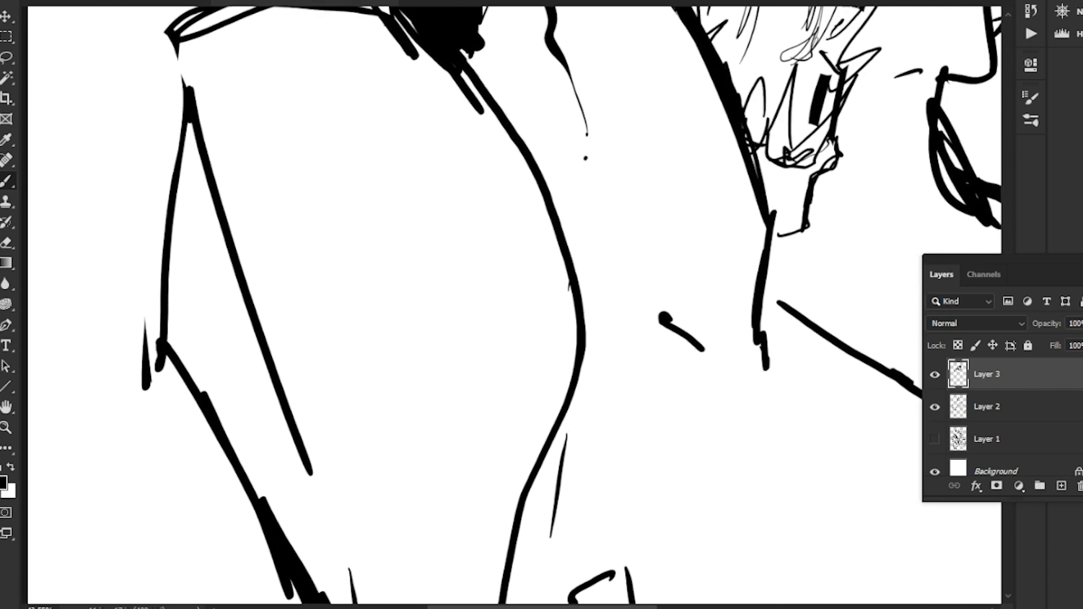
# Step: Brush two long thin tendon lines down the neck beside the thick jaw contour to the collarbone hollow
pyautogui.moveTo(700, 320)
pyautogui.mouseDown()
pyautogui.moveTo(632, 291)
pyautogui.moveTo(602, 252)
pyautogui.moveTo(596, 417)
pyautogui.mouseUp()
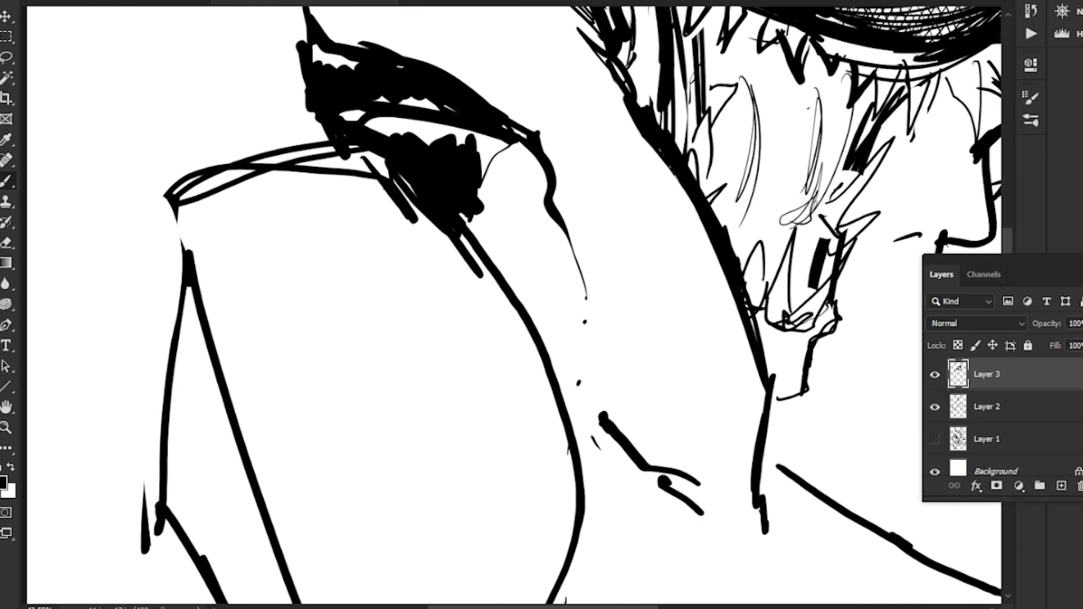
pyautogui.moveTo(564, 248); pyautogui.dragTo(595, 403)
pyautogui.moveTo(615, 184)
pyautogui.mouseDown()
pyautogui.moveTo(643, 293)
pyautogui.moveTo(692, 396)
pyautogui.moveTo(609, 149)
pyautogui.mouseUp()
pyautogui.moveTo(626, 170)
pyautogui.mouseDown()
pyautogui.moveTo(684, 343)
pyautogui.moveTo(669, 409)
pyautogui.moveTo(701, 430)
pyautogui.moveTo(676, 397)
pyautogui.moveTo(688, 304)
pyautogui.moveTo(615, 58)
pyautogui.mouseUp()
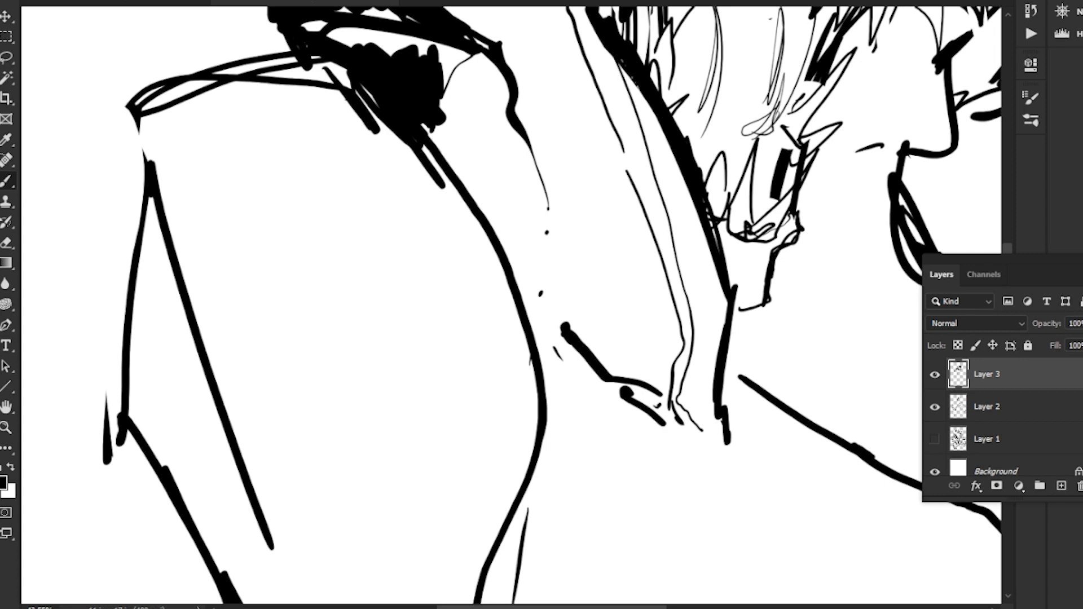
# Step: Thicken the lower end of the outer tendon line and blacken the hollows on both sides of the neck base
pyautogui.moveTo(660, 405)
pyautogui.mouseDown()
pyautogui.moveTo(663, 332)
pyautogui.moveTo(641, 221)
pyautogui.mouseUp()
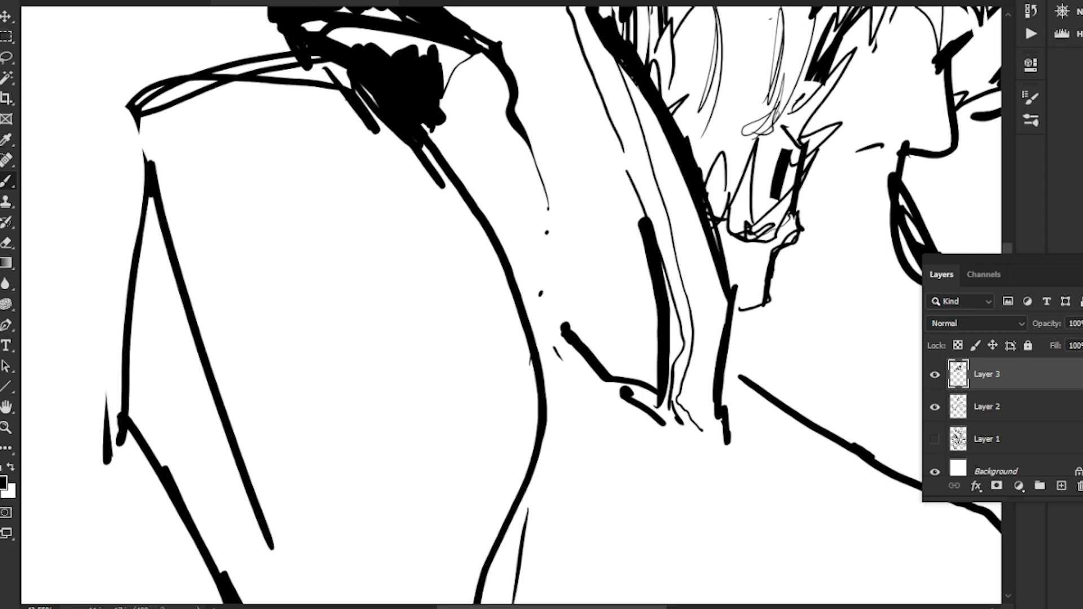
pyautogui.moveTo(647, 316)
pyautogui.mouseDown()
pyautogui.moveTo(602, 369)
pyautogui.moveTo(614, 378)
pyautogui.moveTo(629, 356)
pyautogui.moveTo(645, 367)
pyautogui.moveTo(644, 312)
pyautogui.moveTo(665, 416)
pyautogui.mouseUp()
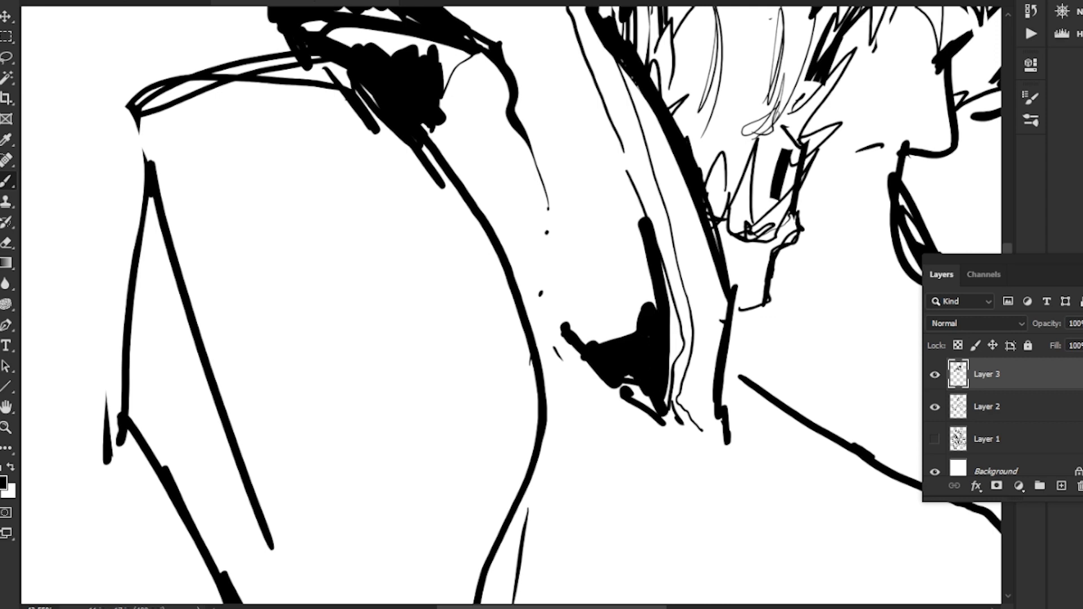
pyautogui.moveTo(722, 315)
pyautogui.mouseDown()
pyautogui.moveTo(699, 317)
pyautogui.moveTo(688, 383)
pyautogui.moveTo(712, 411)
pyautogui.mouseUp()
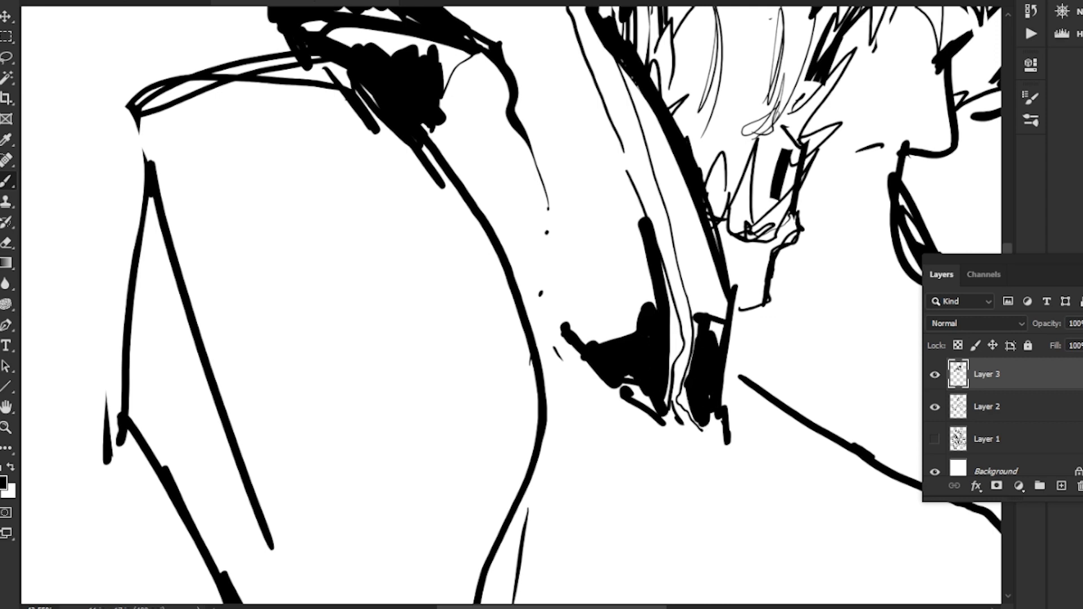
pyautogui.moveTo(672, 330)
pyautogui.mouseDown()
pyautogui.moveTo(671, 355)
pyautogui.moveTo(677, 304)
pyautogui.moveTo(680, 349)
pyautogui.mouseUp()
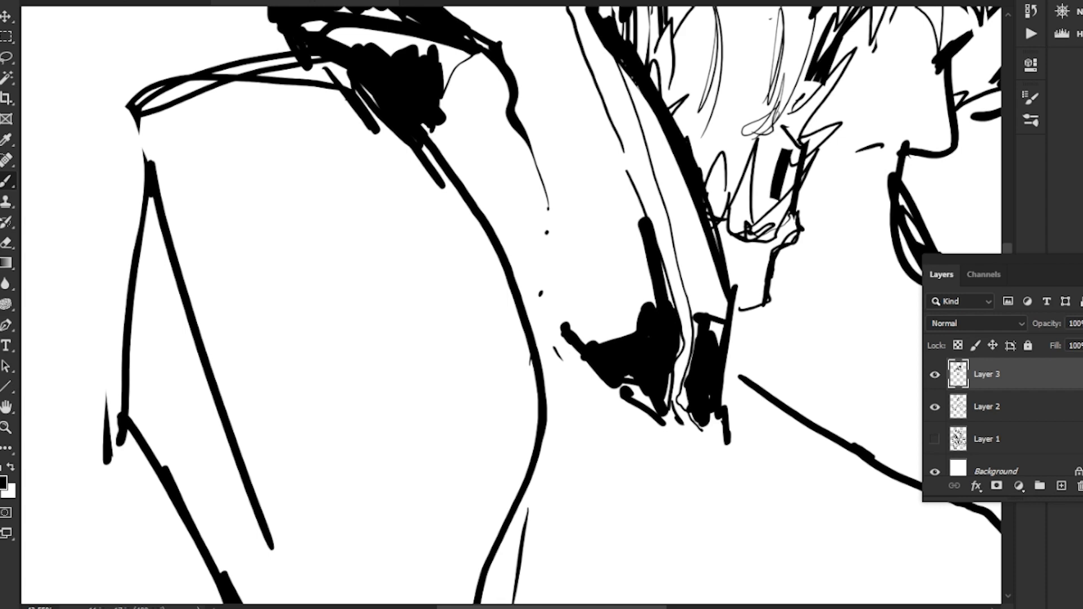
# Step: Hatch short diagonal lines upward from the two black patches at the neck base
pyautogui.moveTo(646, 262)
pyautogui.mouseDown()
pyautogui.moveTo(655, 300)
pyautogui.moveTo(639, 320)
pyautogui.mouseUp()
pyautogui.moveTo(601, 276); pyautogui.dragTo(629, 330)
pyautogui.moveTo(585, 277)
pyautogui.mouseDown()
pyautogui.moveTo(624, 334)
pyautogui.moveTo(573, 276)
pyautogui.mouseUp()
pyautogui.moveTo(611, 340); pyautogui.dragTo(562, 276)
pyautogui.moveTo(601, 343)
pyautogui.mouseDown()
pyautogui.moveTo(555, 280)
pyautogui.moveTo(556, 289)
pyautogui.mouseUp()
pyautogui.moveTo(579, 336)
pyautogui.mouseDown()
pyautogui.moveTo(549, 292)
pyautogui.moveTo(599, 378)
pyautogui.mouseUp()
pyautogui.moveTo(728, 342)
pyautogui.mouseDown()
pyautogui.moveTo(720, 377)
pyautogui.moveTo(740, 411)
pyautogui.mouseUp()
pyautogui.moveTo(751, 346); pyautogui.dragTo(746, 382)
pyautogui.moveTo(700, 245); pyautogui.dragTo(748, 360)
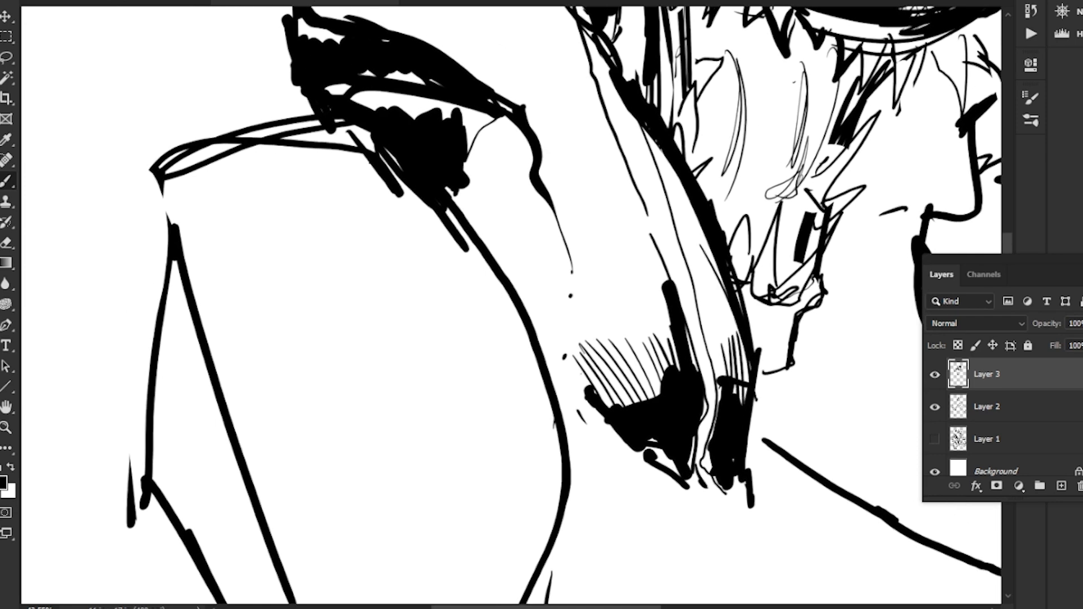
# Step: Hatch diagonally along the inner side of the black patch below the shoulder crease
pyautogui.moveTo(581, 373); pyautogui.dragTo(563, 327)
pyautogui.moveTo(542, 271); pyautogui.dragTo(585, 325)
pyautogui.moveTo(509, 242)
pyautogui.mouseDown()
pyautogui.moveTo(555, 339)
pyautogui.moveTo(554, 307)
pyautogui.mouseUp()
pyautogui.moveTo(508, 216)
pyautogui.mouseDown()
pyautogui.moveTo(547, 279)
pyautogui.moveTo(567, 282)
pyautogui.mouseUp()
pyautogui.moveTo(509, 164)
pyautogui.mouseDown()
pyautogui.moveTo(558, 260)
pyautogui.moveTo(563, 247)
pyautogui.moveTo(564, 403)
pyautogui.mouseUp()
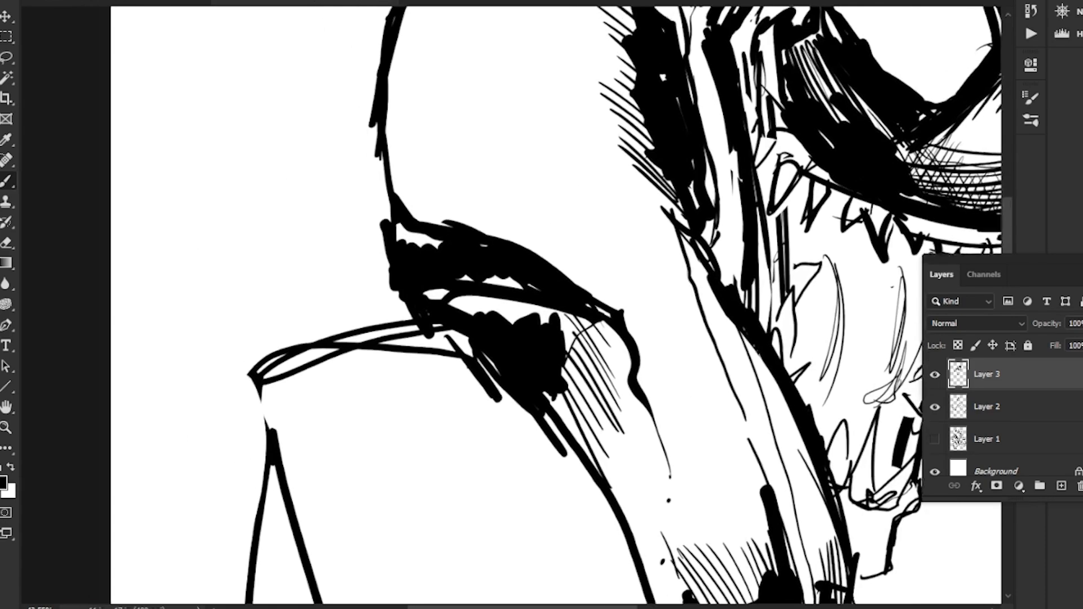
# Step: Mark the shoulder muscle's inner contour with short, thick, broken strokes from the outline's peak down to the crease
pyautogui.moveTo(507, 282); pyautogui.dragTo(546, 386)
pyautogui.moveTo(645, 398); pyautogui.dragTo(609, 304)
pyautogui.moveTo(596, 249)
pyautogui.mouseDown()
pyautogui.moveTo(592, 168)
pyautogui.moveTo(609, 318)
pyautogui.mouseUp()
pyautogui.moveTo(604, 113)
pyautogui.mouseDown()
pyautogui.moveTo(595, 274)
pyautogui.moveTo(577, 85)
pyautogui.mouseUp()
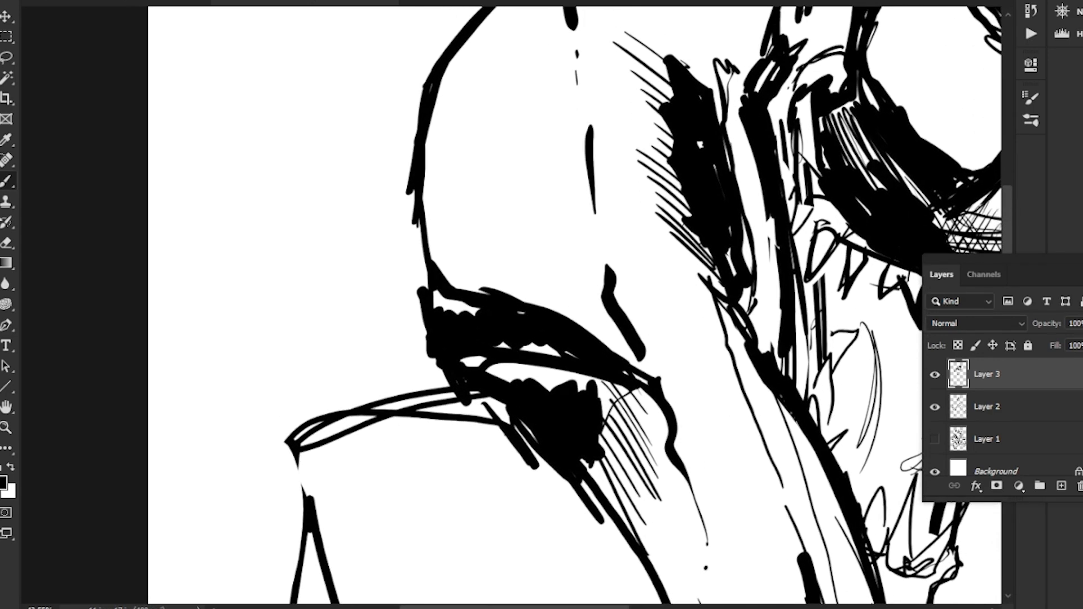
# Step: Brush an arc of short radiating hatch marks around the upper part of the shoulder muscle
pyautogui.moveTo(537, 133); pyautogui.dragTo(565, 123)
pyautogui.moveTo(490, 151)
pyautogui.mouseDown()
pyautogui.moveTo(463, 197)
pyautogui.moveTo(453, 250)
pyautogui.moveTo(457, 226)
pyautogui.mouseUp()
pyautogui.moveTo(445, 238); pyautogui.dragTo(473, 243)
pyautogui.moveTo(445, 182); pyautogui.dragTo(464, 196)
pyautogui.moveTo(464, 193)
pyautogui.mouseDown()
pyautogui.moveTo(496, 218)
pyautogui.moveTo(500, 202)
pyautogui.mouseUp()
pyautogui.moveTo(459, 148); pyautogui.dragTo(508, 179)
pyautogui.moveTo(488, 119)
pyautogui.mouseDown()
pyautogui.moveTo(514, 170)
pyautogui.moveTo(524, 165)
pyautogui.mouseUp()
pyautogui.moveTo(515, 111); pyautogui.dragTo(550, 161)
pyautogui.moveTo(549, 116); pyautogui.dragTo(559, 144)
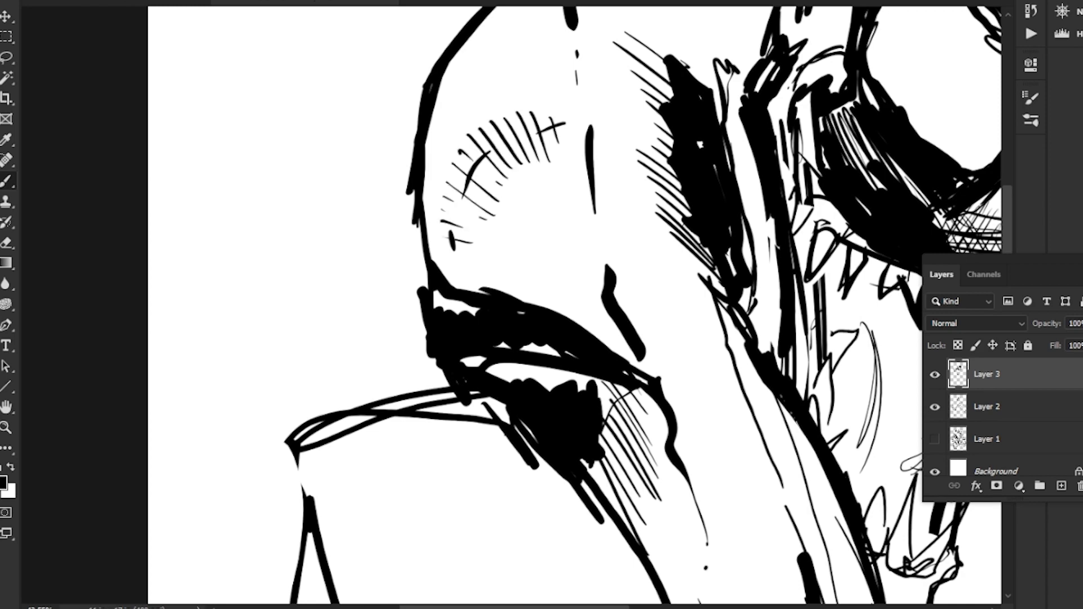
# Step: Draw thin vertical lines along the shoulder muscle's outer side and undo the stray curl above them
pyautogui.moveTo(459, 193); pyautogui.dragTo(474, 292)
pyautogui.moveTo(467, 185); pyautogui.dragTo(480, 266)
pyautogui.moveTo(462, 105); pyautogui.dragTo(462, 142)
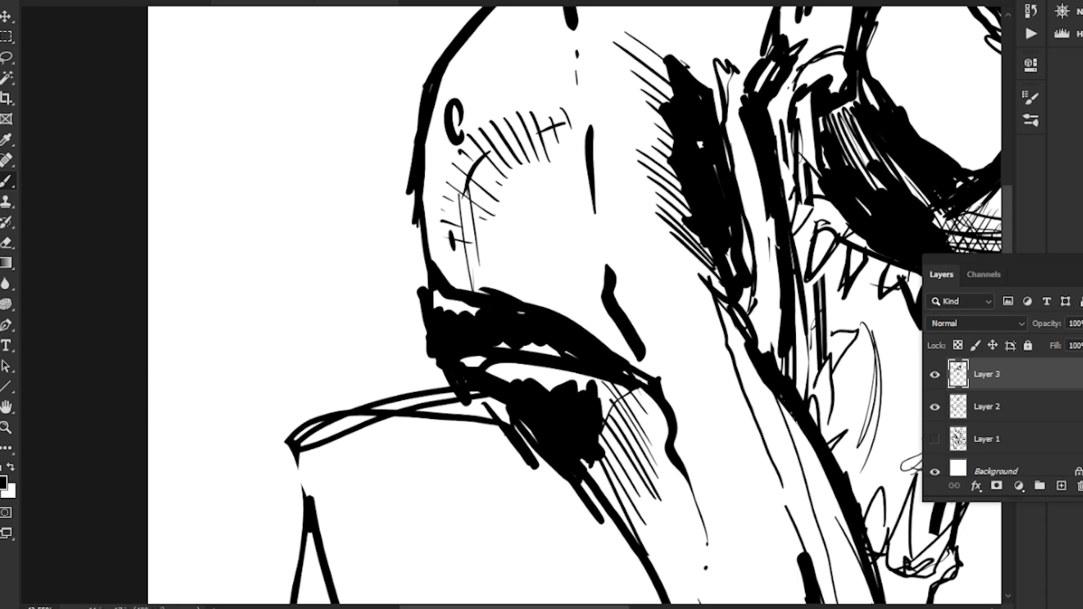
pyautogui.hotkey('ctrl', 'z')
pyautogui.moveTo(465, 195); pyautogui.dragTo(479, 291)
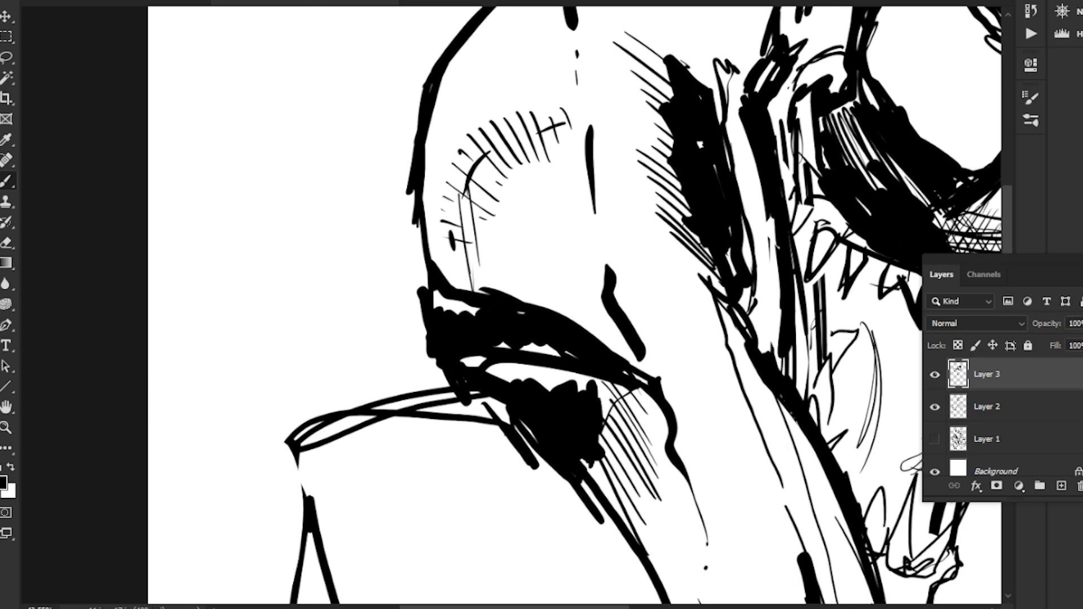
# Step: Fill the shoulder muscle with long diagonal hatching running from the arc of marks down to the crease
pyautogui.moveTo(473, 220); pyautogui.dragTo(487, 289)
pyautogui.moveTo(466, 252); pyautogui.dragTo(562, 314)
pyautogui.moveTo(464, 219); pyautogui.dragTo(599, 340)
pyautogui.moveTo(516, 232); pyautogui.dragTo(621, 357)
pyautogui.moveTo(471, 193); pyautogui.dragTo(618, 342)
pyautogui.moveTo(497, 203)
pyautogui.mouseDown()
pyautogui.moveTo(553, 252)
pyautogui.moveTo(637, 363)
pyautogui.mouseUp()
pyautogui.moveTo(487, 191); pyautogui.dragTo(615, 326)
pyautogui.moveTo(497, 181); pyautogui.dragTo(613, 316)
pyautogui.moveTo(505, 170); pyautogui.dragTo(603, 291)
pyautogui.moveTo(561, 215); pyautogui.dragTo(598, 271)
pyautogui.moveTo(514, 149); pyautogui.dragTo(606, 272)
pyautogui.moveTo(542, 161); pyautogui.dragTo(609, 264)
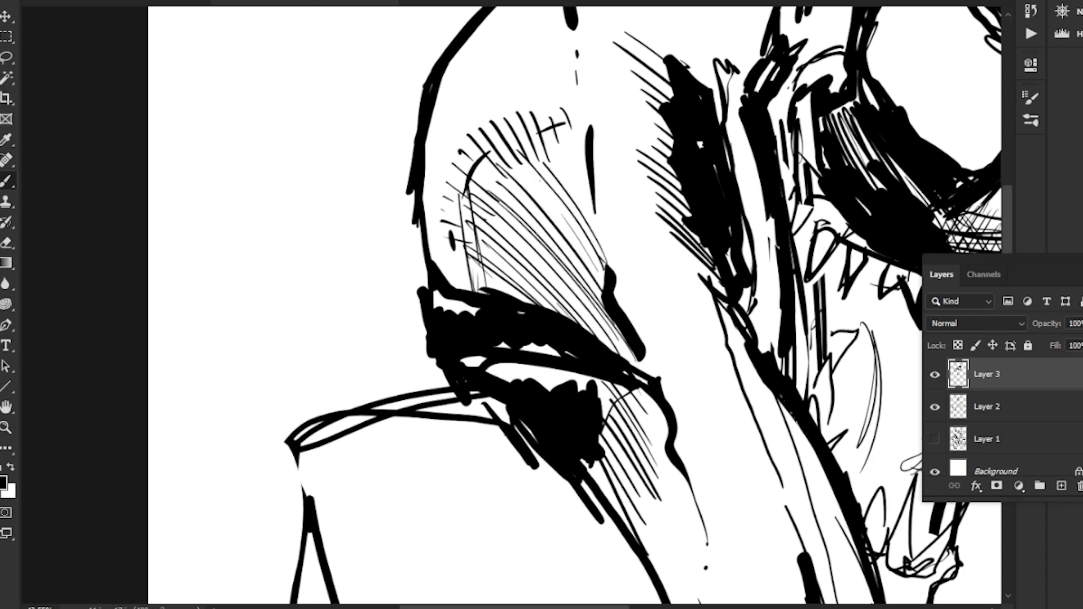
pyautogui.moveTo(524, 142); pyautogui.dragTo(544, 164)
pyautogui.moveTo(542, 134)
pyautogui.mouseDown()
pyautogui.moveTo(605, 225)
pyautogui.moveTo(611, 204)
pyautogui.mouseUp()
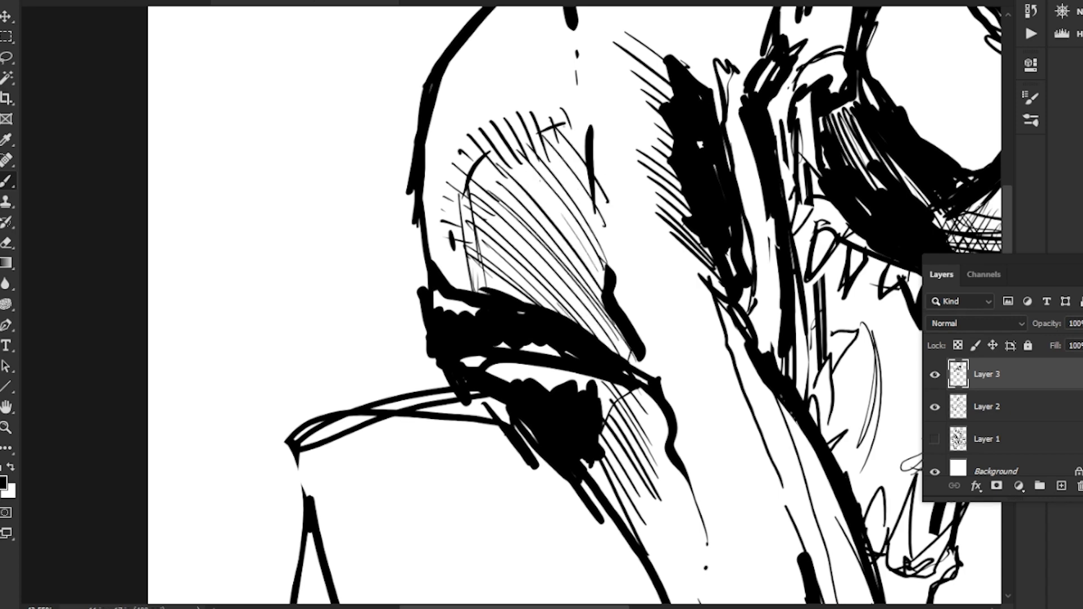
# Step: Crosshatch the lower inner corner of the shoulder muscle just above the black crease
pyautogui.moveTo(616, 330); pyautogui.dragTo(627, 354)
pyautogui.moveTo(609, 323); pyautogui.dragTo(621, 349)
pyautogui.moveTo(584, 274)
pyautogui.mouseDown()
pyautogui.moveTo(601, 327)
pyautogui.moveTo(554, 330)
pyautogui.moveTo(372, 191)
pyautogui.moveTo(445, 215)
pyautogui.mouseUp()
pyautogui.moveTo(411, 193); pyautogui.dragTo(445, 213)
pyautogui.moveTo(408, 190)
pyautogui.mouseDown()
pyautogui.moveTo(447, 210)
pyautogui.moveTo(431, 197)
pyautogui.mouseUp()
pyautogui.moveTo(406, 177); pyautogui.dragTo(435, 194)
pyautogui.moveTo(378, 168); pyautogui.dragTo(410, 181)
pyautogui.moveTo(362, 160); pyautogui.dragTo(430, 183)
pyautogui.moveTo(334, 147); pyautogui.dragTo(399, 164)
pyautogui.moveTo(328, 135)
pyautogui.mouseDown()
pyautogui.moveTo(393, 154)
pyautogui.moveTo(384, 139)
pyautogui.mouseUp()
pyautogui.moveTo(372, 192); pyautogui.dragTo(592, 327)
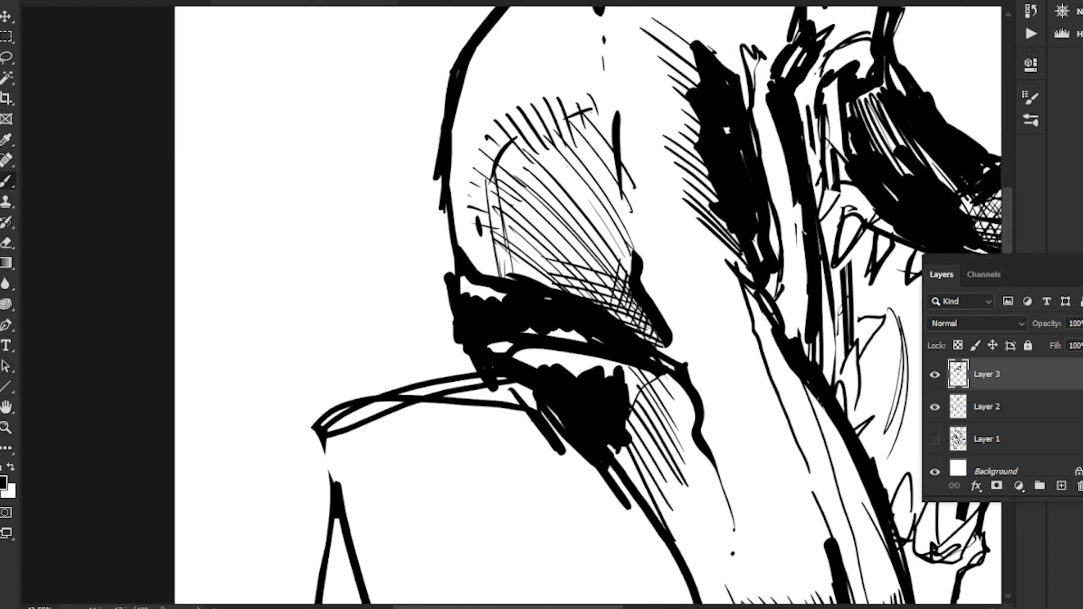
# Step: Extend the crosshatching up the inner half of the shoulder muscle with opposing diagonal strokes
pyautogui.moveTo(631, 214)
pyautogui.mouseDown()
pyautogui.moveTo(588, 298)
pyautogui.moveTo(593, 269)
pyautogui.mouseUp()
pyautogui.moveTo(623, 191); pyautogui.dragTo(589, 278)
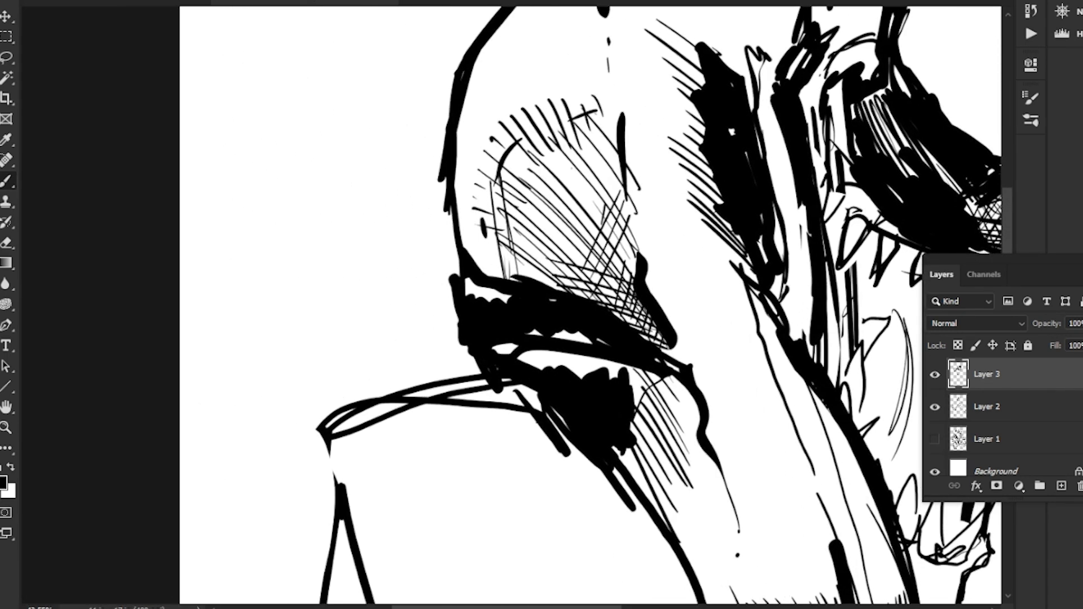
pyautogui.moveTo(626, 232); pyautogui.dragTo(603, 277)
pyautogui.moveTo(594, 219); pyautogui.dragTo(572, 274)
pyautogui.moveTo(600, 163); pyautogui.dragTo(570, 244)
pyautogui.moveTo(586, 167)
pyautogui.mouseDown()
pyautogui.moveTo(571, 219)
pyautogui.moveTo(563, 188)
pyautogui.mouseUp()
pyautogui.moveTo(563, 149); pyautogui.dragTo(547, 170)
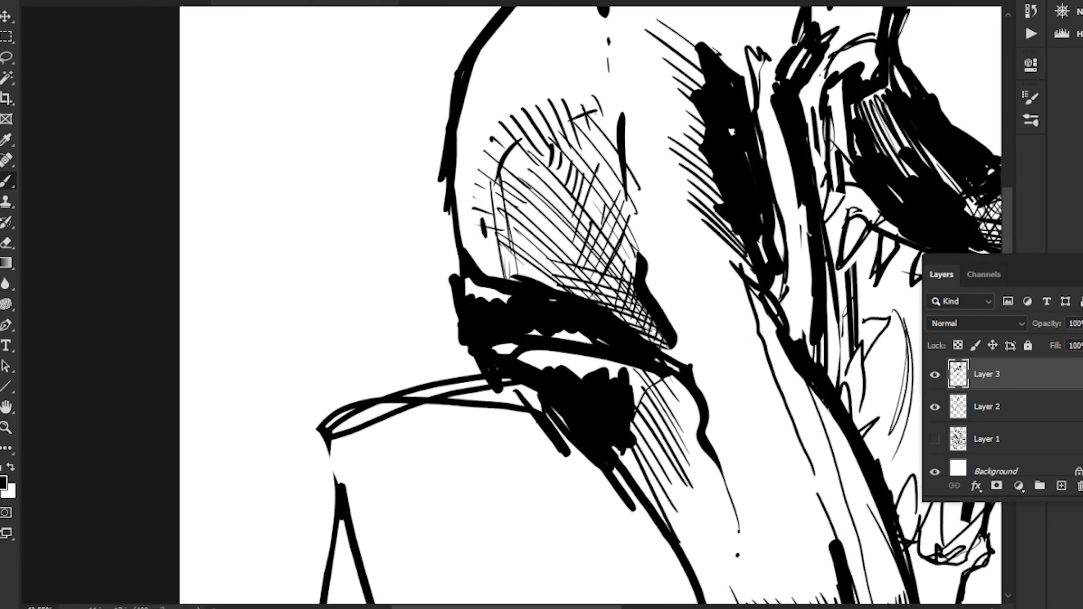
# Step: Crosshatch the outer edge of the shoulder muscle and the strip directly above the crease
pyautogui.moveTo(516, 210); pyautogui.dragTo(511, 255)
pyautogui.moveTo(533, 172)
pyautogui.mouseDown()
pyautogui.moveTo(491, 198)
pyautogui.moveTo(494, 228)
pyautogui.mouseUp()
pyautogui.moveTo(509, 232)
pyautogui.mouseDown()
pyautogui.moveTo(500, 241)
pyautogui.moveTo(508, 235)
pyautogui.mouseUp()
pyautogui.moveTo(528, 232)
pyautogui.mouseDown()
pyautogui.moveTo(504, 252)
pyautogui.moveTo(507, 279)
pyautogui.mouseUp()
pyautogui.moveTo(506, 195); pyautogui.dragTo(515, 276)
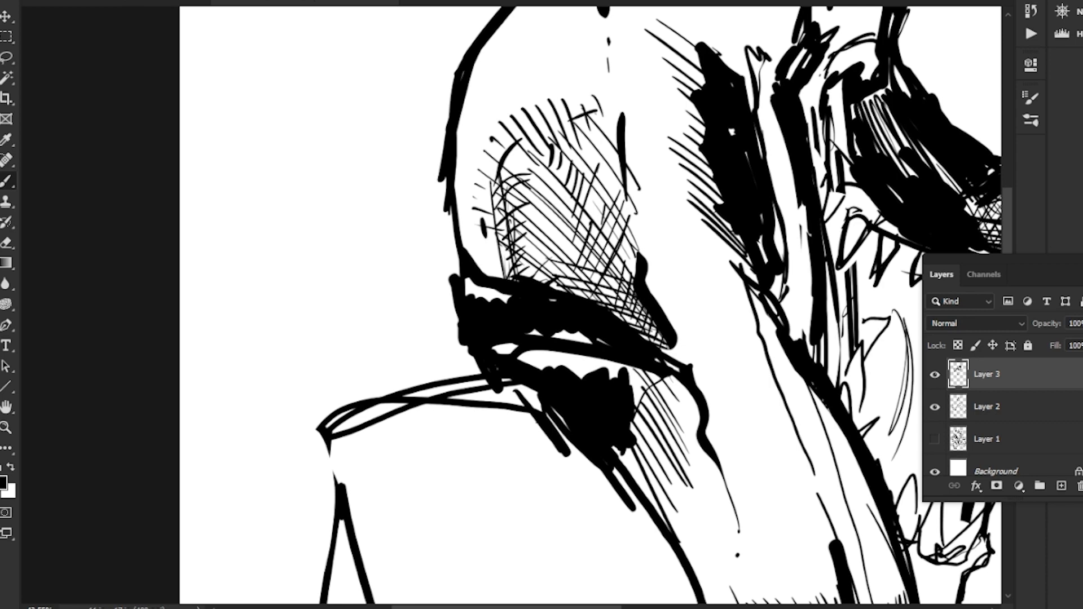
pyautogui.moveTo(539, 251); pyautogui.dragTo(566, 285)
pyautogui.moveTo(518, 241)
pyautogui.mouseDown()
pyautogui.moveTo(545, 284)
pyautogui.moveTo(531, 277)
pyautogui.mouseUp()
pyautogui.moveTo(499, 256); pyautogui.dragTo(518, 275)
# Step: Layer steep strokes over the middle of the shoulder hatching and darken its inner edge down to the crease
pyautogui.scroll(3, 522, 315)
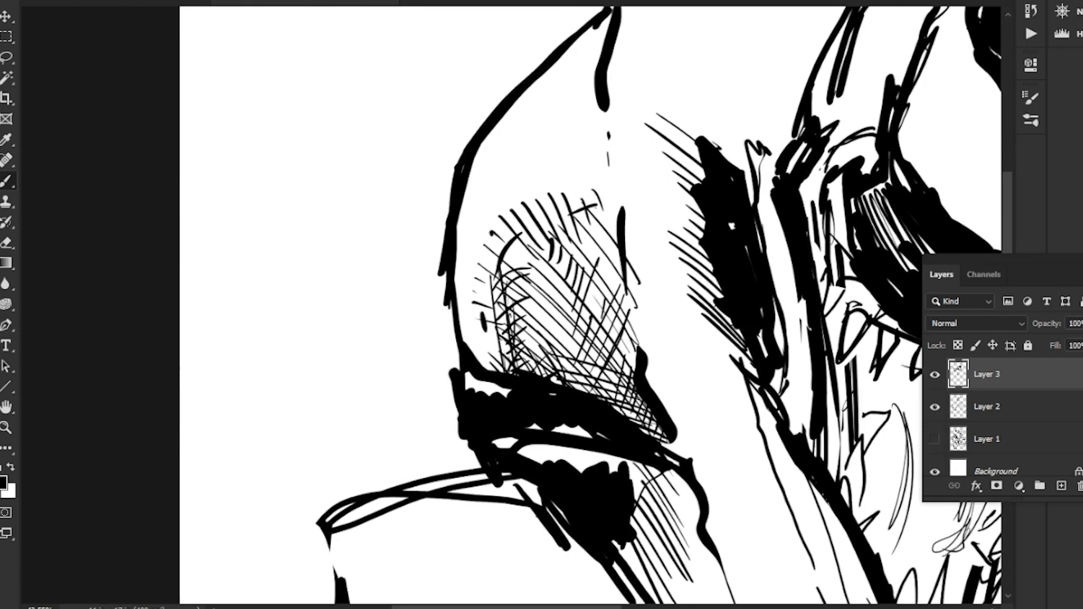
pyautogui.moveTo(523, 363)
pyautogui.mouseDown()
pyautogui.moveTo(544, 260)
pyautogui.moveTo(571, 230)
pyautogui.mouseUp()
pyautogui.moveTo(568, 338); pyautogui.dragTo(586, 222)
pyautogui.moveTo(560, 379); pyautogui.dragTo(593, 224)
pyautogui.moveTo(570, 372); pyautogui.dragTo(595, 229)
pyautogui.moveTo(598, 263); pyautogui.dragTo(603, 229)
pyautogui.moveTo(588, 348); pyautogui.dragTo(602, 261)
pyautogui.moveTo(591, 363); pyautogui.dragTo(614, 243)
pyautogui.moveTo(602, 366)
pyautogui.mouseDown()
pyautogui.moveTo(617, 258)
pyautogui.moveTo(575, 266)
pyautogui.moveTo(610, 329)
pyautogui.mouseUp()
pyautogui.moveTo(582, 263); pyautogui.dragTo(633, 345)
pyautogui.moveTo(579, 237); pyautogui.dragTo(651, 360)
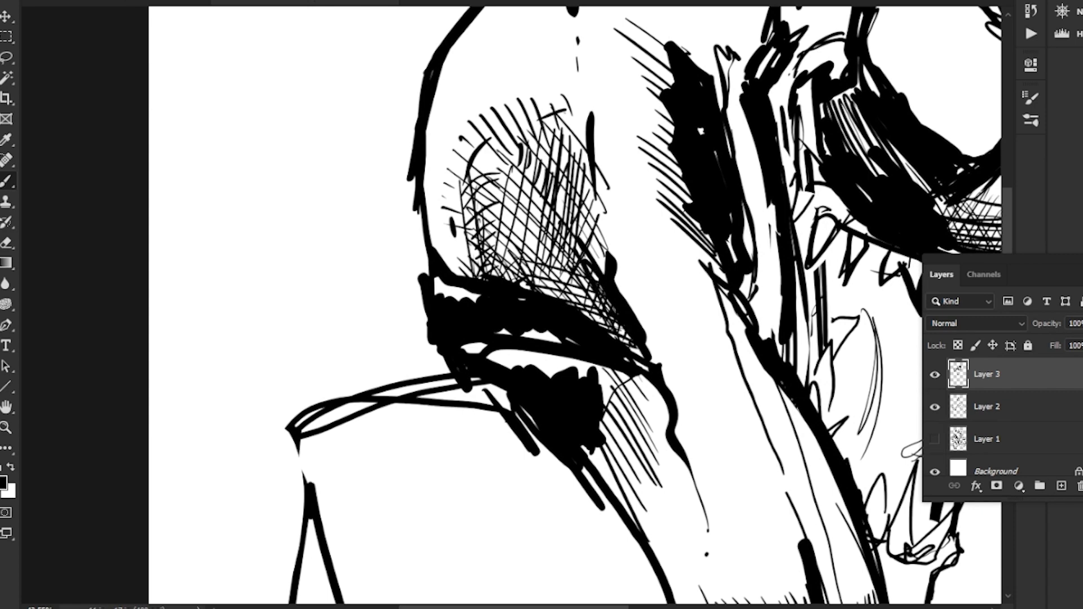
# Step: Darken the lower corner and bottom edge of the shoulder hatching where it meets the black crease
pyautogui.moveTo(569, 299); pyautogui.dragTo(627, 341)
pyautogui.moveTo(560, 295); pyautogui.dragTo(627, 345)
pyautogui.moveTo(584, 253)
pyautogui.mouseDown()
pyautogui.moveTo(586, 308)
pyautogui.moveTo(577, 301)
pyautogui.mouseUp()
pyautogui.moveTo(578, 295)
pyautogui.mouseDown()
pyautogui.moveTo(544, 284)
pyautogui.moveTo(528, 293)
pyautogui.mouseUp()
pyautogui.moveTo(542, 278)
pyautogui.mouseDown()
pyautogui.moveTo(520, 285)
pyautogui.moveTo(489, 265)
pyautogui.mouseUp()
pyautogui.moveTo(485, 269); pyautogui.dragTo(488, 254)
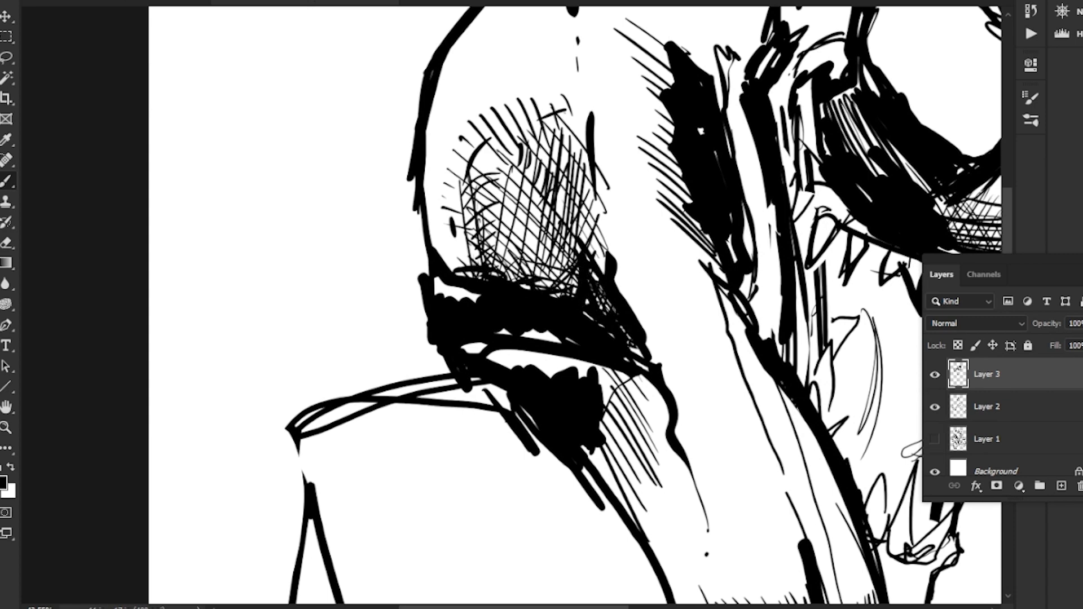
# Step: Paint thick wavy black strokes over the shoulder hatching and outline its outer part with looser curves
pyautogui.moveTo(569, 203); pyautogui.dragTo(581, 236)
pyautogui.moveTo(540, 133); pyautogui.dragTo(595, 259)
pyautogui.moveTo(542, 171)
pyautogui.mouseDown()
pyautogui.moveTo(589, 235)
pyautogui.moveTo(578, 285)
pyautogui.mouseUp()
pyautogui.moveTo(533, 223); pyautogui.dragTo(572, 270)
pyautogui.moveTo(505, 184); pyautogui.dragTo(541, 229)
pyautogui.moveTo(471, 141); pyautogui.dragTo(509, 185)
pyautogui.moveTo(506, 193); pyautogui.dragTo(569, 275)
pyautogui.moveTo(472, 259); pyautogui.dragTo(535, 231)
pyautogui.moveTo(492, 147); pyautogui.dragTo(476, 210)
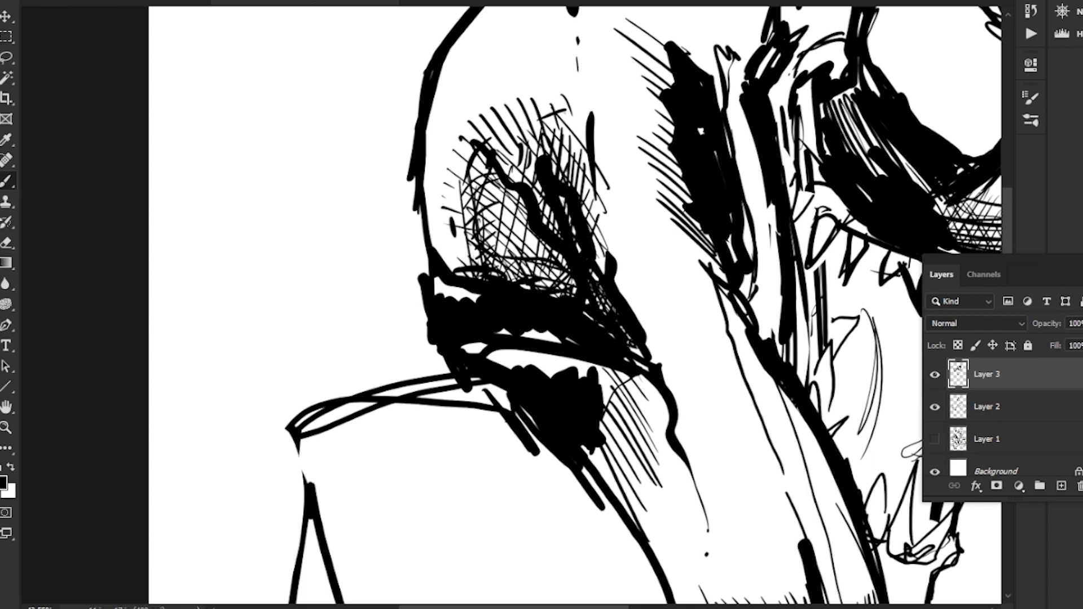
# Step: Add near-vertical strokes inside the outer part of the shoulder hatching
pyautogui.moveTo(479, 170); pyautogui.dragTo(487, 267)
pyautogui.moveTo(507, 170); pyautogui.dragTo(494, 253)
pyautogui.moveTo(505, 204); pyautogui.dragTo(517, 266)
pyautogui.moveTo(520, 197)
pyautogui.mouseDown()
pyautogui.moveTo(533, 276)
pyautogui.moveTo(549, 266)
pyautogui.mouseUp()
# Step: Lasso the dense hatching on the shoulder muscle, delete it from Layer 3, and clear the selection
pyautogui.press('z')
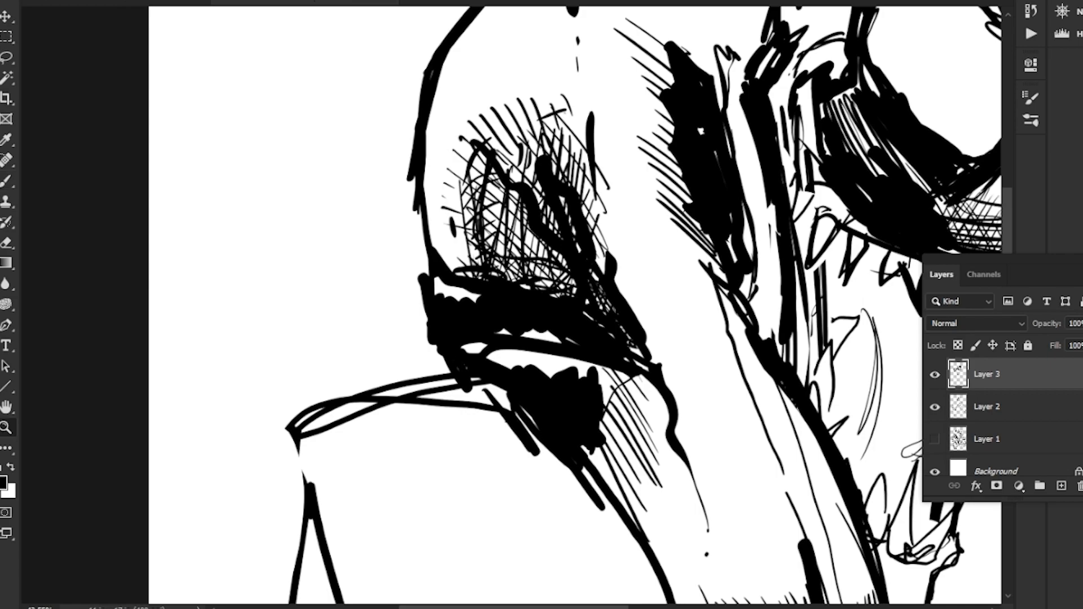
pyautogui.moveTo(440, 333)
pyautogui.mouseDown()
pyautogui.moveTo(361, 335)
pyautogui.moveTo(467, 259)
pyautogui.mouseUp()
pyautogui.moveTo(401, 210); pyautogui.dragTo(473, 209)
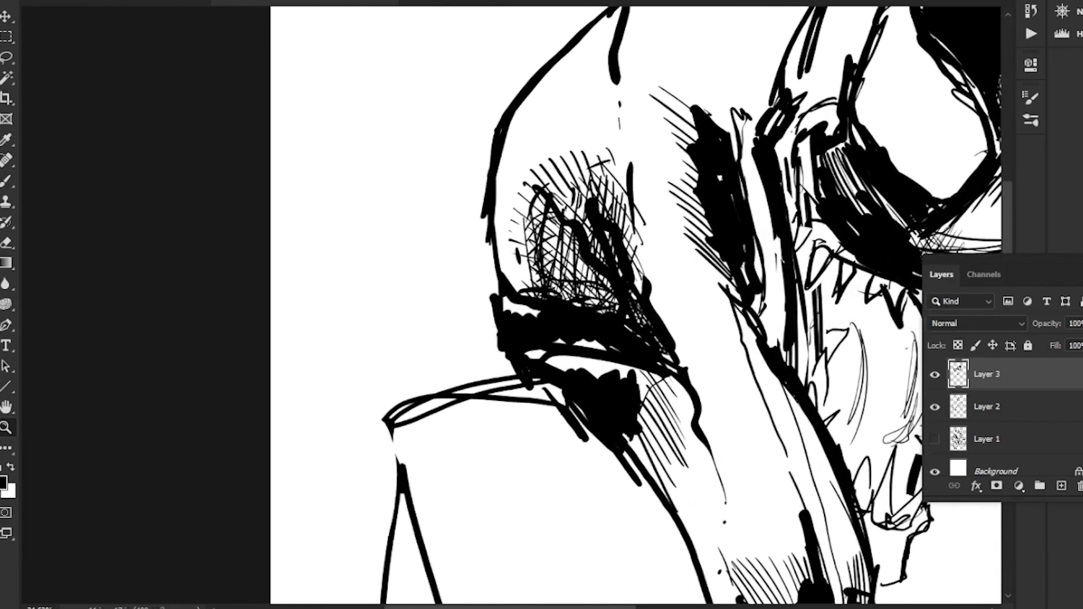
pyautogui.press('l')
pyautogui.moveTo(592, 104)
pyautogui.mouseDown()
pyautogui.moveTo(617, 232)
pyautogui.moveTo(509, 217)
pyautogui.moveTo(592, 104)
pyautogui.mouseUp()
pyautogui.press('Delete')
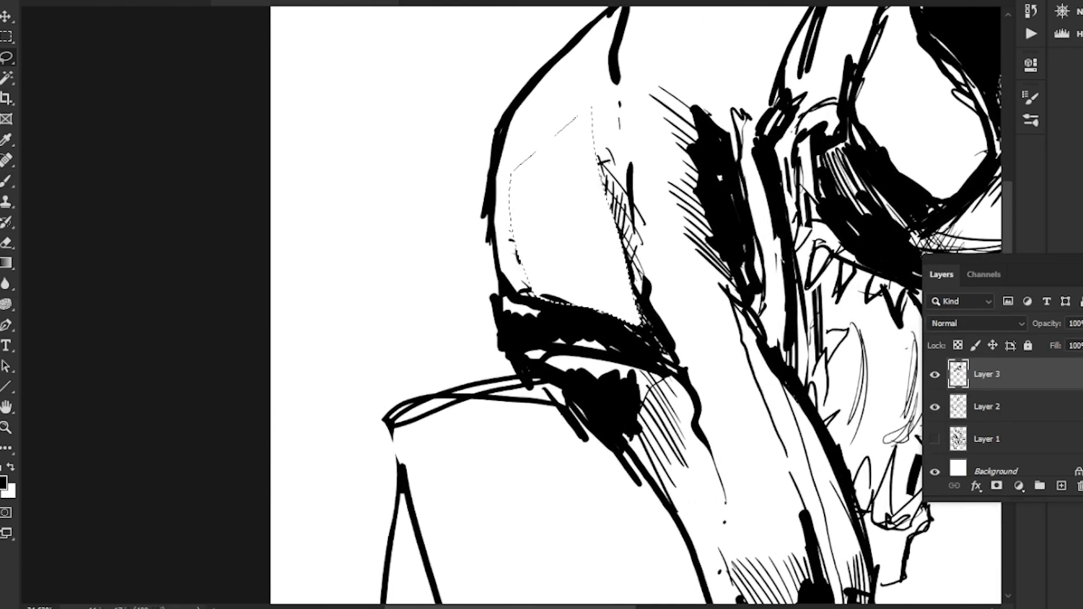
pyautogui.hotkey('ctrl', 'd')
# Step: Lasso a tall curved shape on the shoulder above the crease, fill it with black, and deselect
pyautogui.moveTo(598, 271)
pyautogui.mouseDown()
pyautogui.moveTo(571, 216)
pyautogui.moveTo(596, 333)
pyautogui.mouseUp()
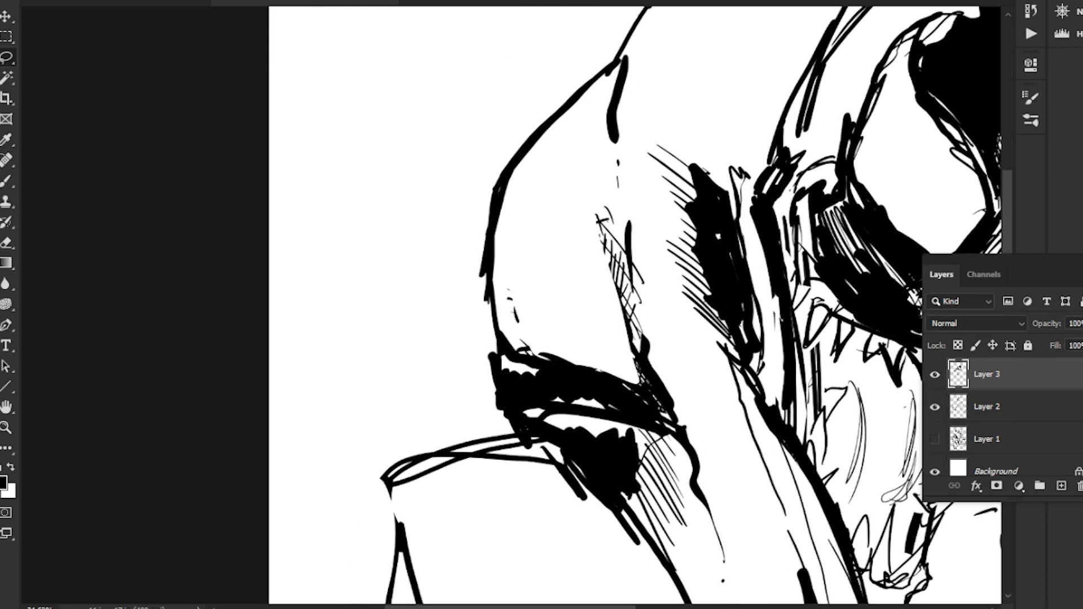
pyautogui.moveTo(649, 389)
pyautogui.mouseDown()
pyautogui.moveTo(580, 198)
pyautogui.moveTo(507, 287)
pyautogui.moveTo(643, 384)
pyautogui.mouseUp()
pyautogui.hotkey('alt', 'BackSpace')
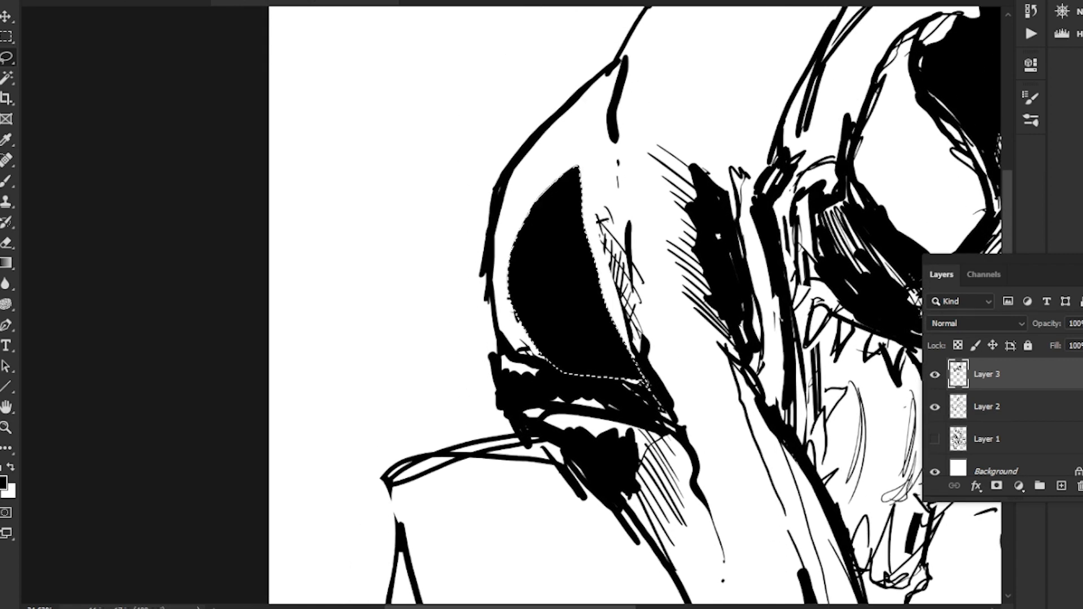
pyautogui.hotkey('ctrl', 'd')
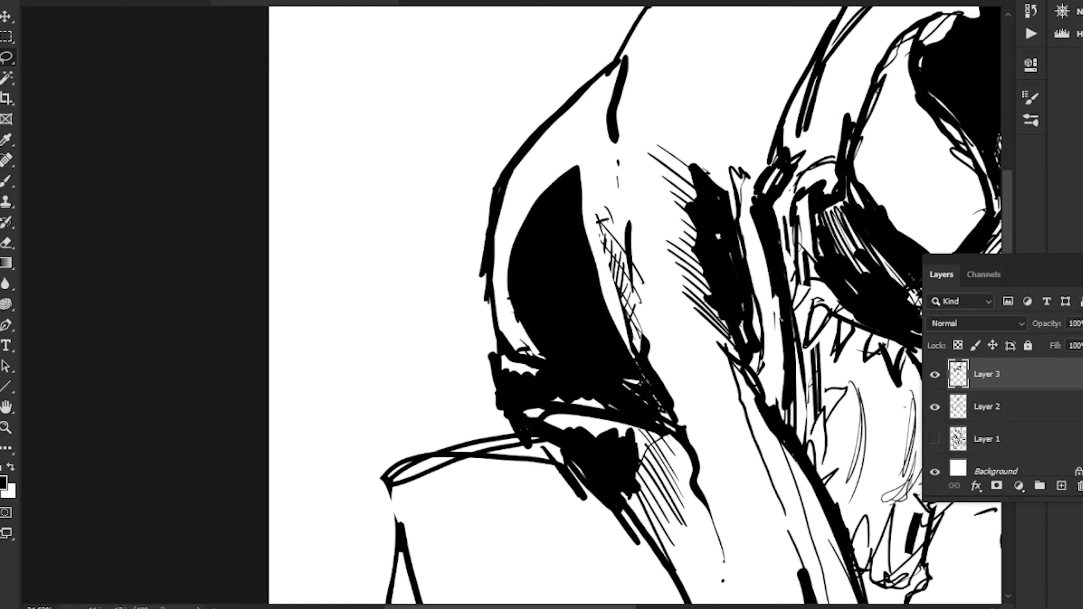
# Step: Lasso and delete the black shoulder fill, then clear its leftover slivers and the remaining hatching around it
pyautogui.press('z')
pyautogui.moveTo(437, 364); pyautogui.dragTo(367, 361)
pyautogui.moveTo(418, 318)
pyautogui.mouseDown()
pyautogui.moveTo(406, 197)
pyautogui.moveTo(471, 197)
pyautogui.mouseUp()
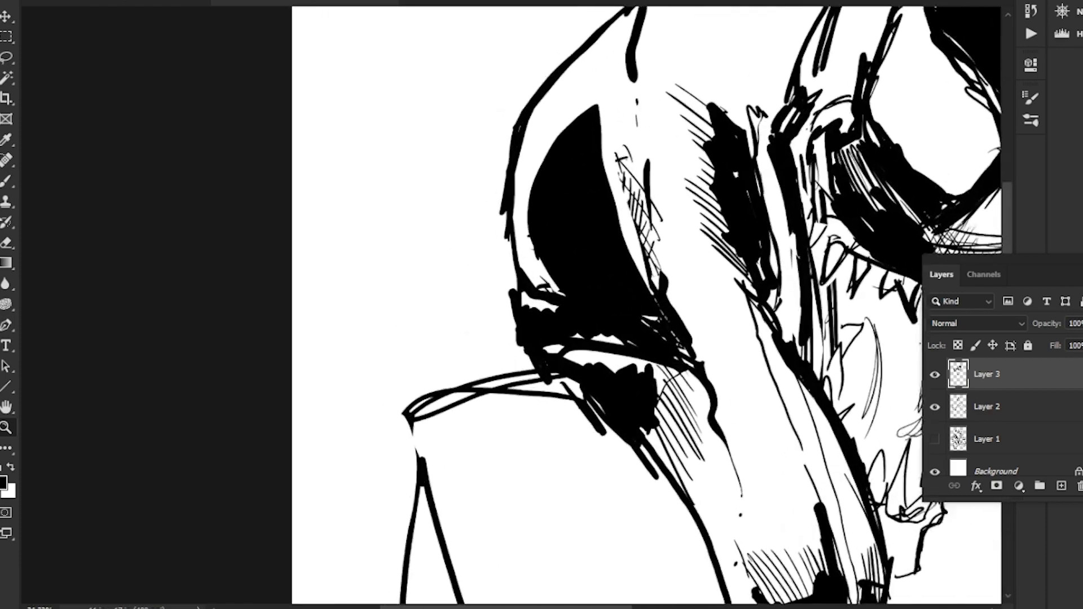
pyautogui.press('l')
pyautogui.moveTo(603, 79)
pyautogui.mouseDown()
pyautogui.moveTo(666, 310)
pyautogui.moveTo(525, 276)
pyautogui.mouseUp()
pyautogui.press('Delete')
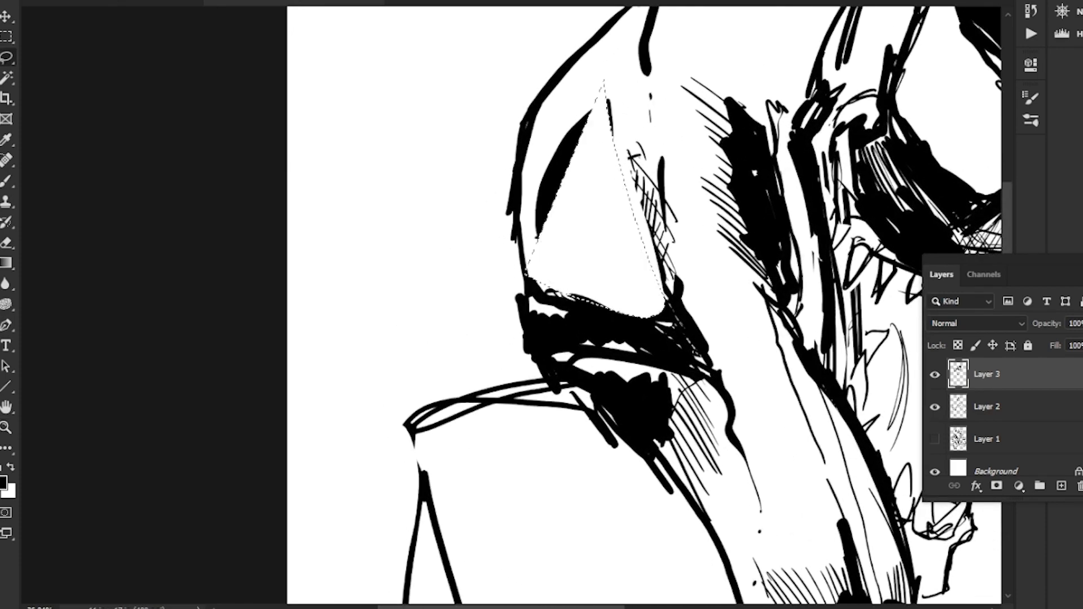
pyautogui.hotkey('ctrl', 'd')
pyautogui.moveTo(540, 149)
pyautogui.mouseDown()
pyautogui.moveTo(684, 289)
pyautogui.moveTo(530, 271)
pyautogui.mouseUp()
pyautogui.press('Delete')
pyautogui.moveTo(587, 225); pyautogui.dragTo(599, 357)
pyautogui.hotkey('ctrl', 'd')
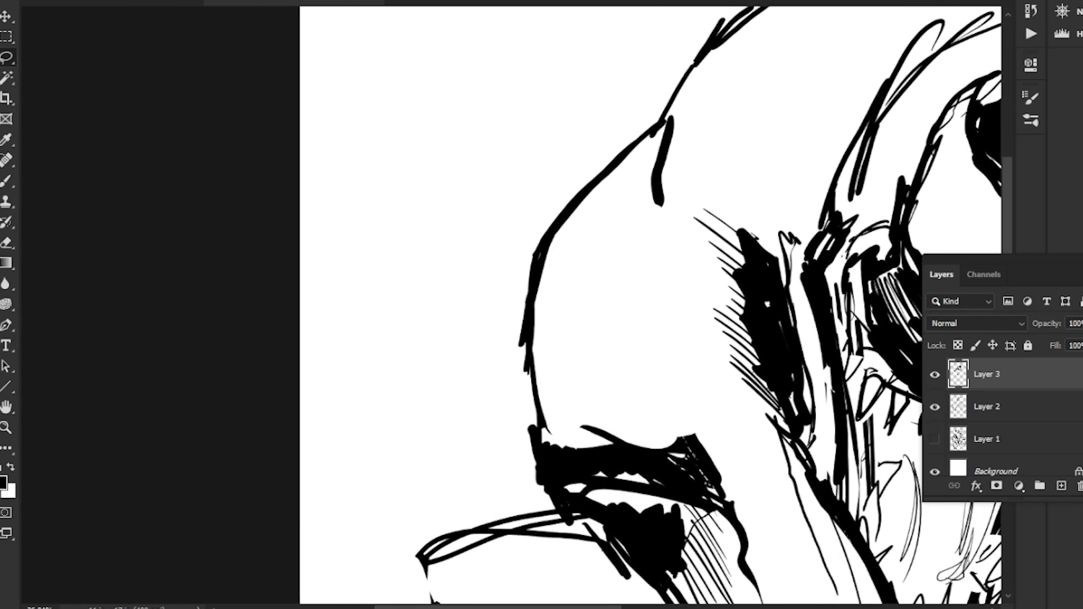
# Step: Lasso and delete the short thick stroke hanging below the peak of the shoulder outline
pyautogui.moveTo(697, 112)
pyautogui.mouseDown()
pyautogui.moveTo(663, 228)
pyautogui.moveTo(642, 189)
pyautogui.mouseUp()
pyautogui.press('Delete')
pyautogui.hotkey('ctrl', 'd')
pyautogui.moveTo(654, 361); pyautogui.dragTo(634, 199)
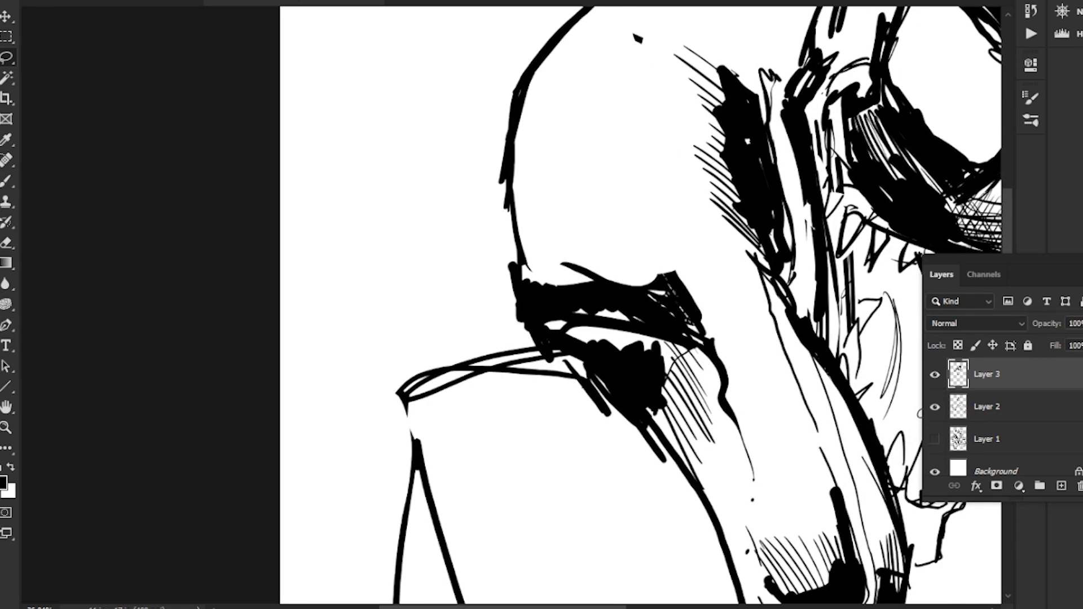
# Step: Brush a contour line just above the shoulder crease and add a few short accent strokes over its outer part
pyautogui.press('b')
pyautogui.moveTo(665, 254); pyautogui.dragTo(670, 272)
pyautogui.moveTo(669, 269); pyautogui.dragTo(584, 229)
pyautogui.moveTo(546, 198); pyautogui.dragTo(561, 214)
pyautogui.moveTo(656, 277); pyautogui.dragTo(634, 265)
pyautogui.moveTo(559, 242); pyautogui.dragTo(576, 259)
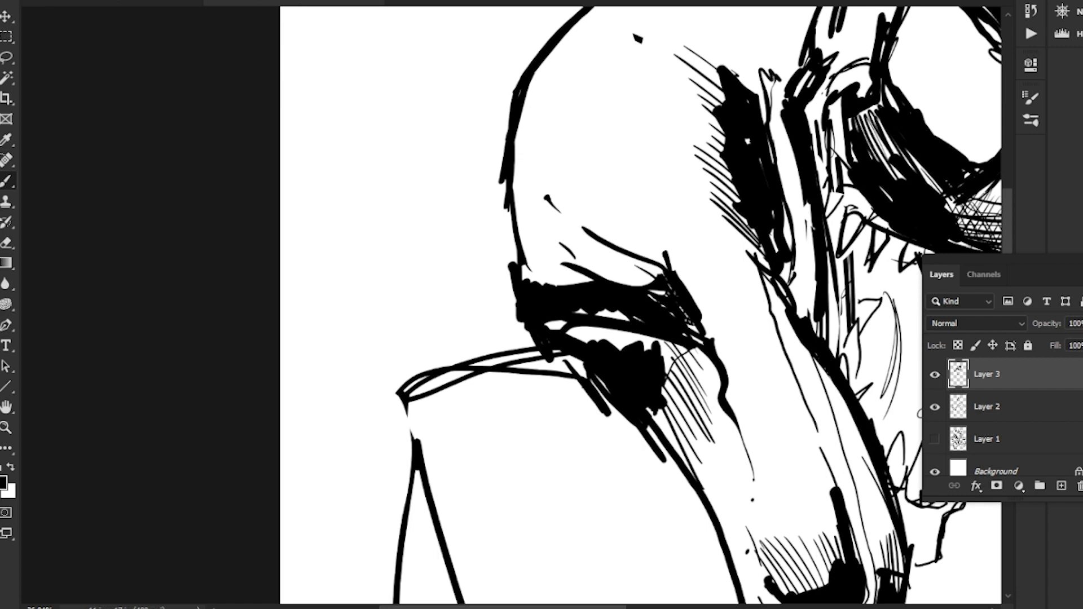
# Step: Brush a row of short hatching strokes along the contour line above the shoulder crease
pyautogui.moveTo(643, 249); pyautogui.dragTo(642, 282)
pyautogui.moveTo(631, 257); pyautogui.dragTo(626, 285)
pyautogui.moveTo(619, 241)
pyautogui.mouseDown()
pyautogui.moveTo(620, 284)
pyautogui.moveTo(608, 280)
pyautogui.mouseUp()
pyautogui.moveTo(599, 242)
pyautogui.mouseDown()
pyautogui.moveTo(599, 278)
pyautogui.moveTo(589, 259)
pyautogui.mouseUp()
pyautogui.moveTo(581, 229)
pyautogui.mouseDown()
pyautogui.moveTo(581, 250)
pyautogui.moveTo(564, 234)
pyautogui.mouseUp()
pyautogui.moveTo(558, 218); pyautogui.dragTo(547, 225)
pyautogui.moveTo(539, 202); pyautogui.dragTo(542, 212)
# Step: Darken the band between the contour line and the shoulder crease with longer diagonal strokes
pyautogui.moveTo(660, 268); pyautogui.dragTo(527, 195)
pyautogui.moveTo(609, 270); pyautogui.dragTo(518, 202)
pyautogui.moveTo(545, 257); pyautogui.dragTo(652, 282)
pyautogui.moveTo(593, 246); pyautogui.dragTo(663, 272)
pyautogui.moveTo(593, 256); pyautogui.dragTo(652, 277)
pyautogui.moveTo(581, 233); pyautogui.dragTo(607, 272)
pyautogui.moveTo(548, 217); pyautogui.dragTo(629, 285)
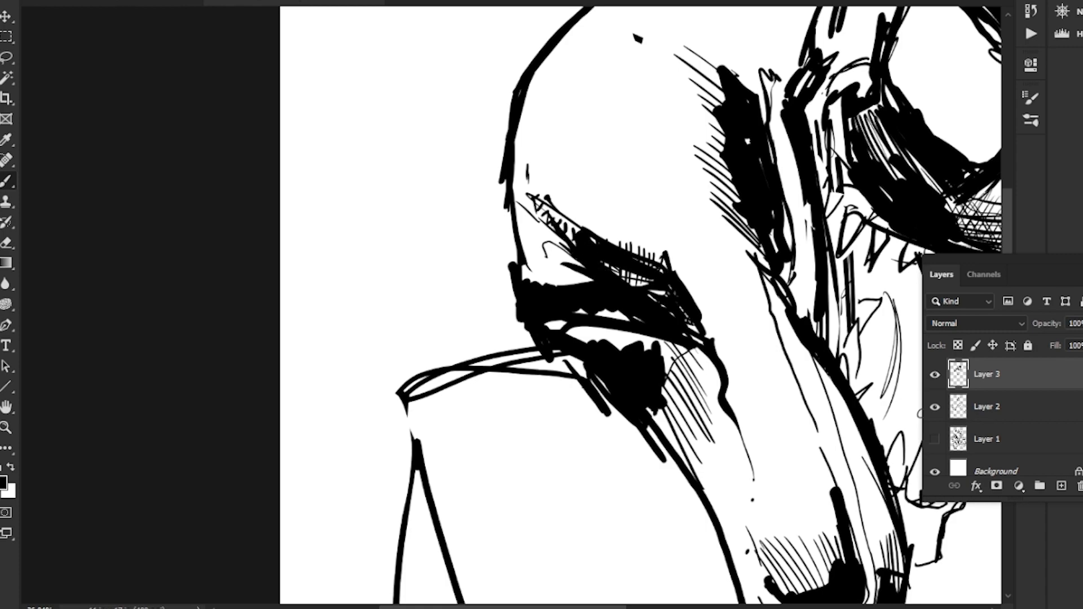
# Step: Brush strokes rising from both ends of the shoulder's contour line, thickening the inner one
pyautogui.moveTo(521, 148); pyautogui.dragTo(546, 210)
pyautogui.moveTo(550, 199); pyautogui.dragTo(568, 217)
pyautogui.moveTo(665, 262)
pyautogui.mouseDown()
pyautogui.moveTo(654, 234)
pyautogui.moveTo(665, 210)
pyautogui.mouseUp()
pyautogui.moveTo(674, 180); pyautogui.dragTo(684, 150)
pyautogui.moveTo(668, 255); pyautogui.dragTo(675, 181)
pyautogui.moveTo(670, 245); pyautogui.dragTo(684, 213)
pyautogui.moveTo(683, 212); pyautogui.dragTo(697, 164)
# Step: Hatch the strip under the shoulder crease and cross-hatch the shadow beside the black fill on the upper arm
pyautogui.moveTo(694, 226)
pyautogui.mouseDown()
pyautogui.moveTo(674, 320)
pyautogui.moveTo(570, 82)
pyautogui.mouseUp()
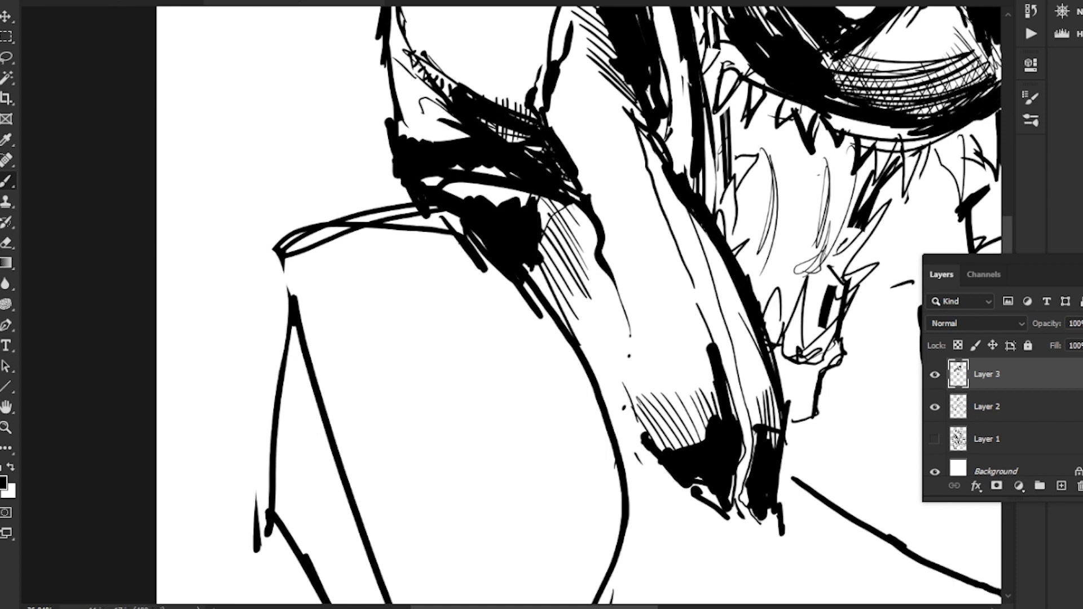
pyautogui.moveTo(472, 183); pyautogui.dragTo(469, 197)
pyautogui.moveTo(479, 183)
pyautogui.mouseDown()
pyautogui.moveTo(476, 198)
pyautogui.moveTo(493, 204)
pyautogui.mouseUp()
pyautogui.moveTo(502, 187); pyautogui.dragTo(498, 203)
pyautogui.moveTo(508, 188)
pyautogui.mouseDown()
pyautogui.moveTo(505, 200)
pyautogui.moveTo(542, 225)
pyautogui.mouseUp()
pyautogui.moveTo(556, 200); pyautogui.dragTo(543, 243)
pyautogui.moveTo(564, 205); pyautogui.dragTo(552, 244)
pyautogui.moveTo(574, 204); pyautogui.dragTo(563, 246)
pyautogui.moveTo(583, 207); pyautogui.dragTo(567, 251)
pyautogui.moveTo(589, 218); pyautogui.dragTo(574, 261)
pyautogui.moveTo(596, 229); pyautogui.dragTo(581, 269)
pyautogui.moveTo(597, 255); pyautogui.dragTo(582, 275)
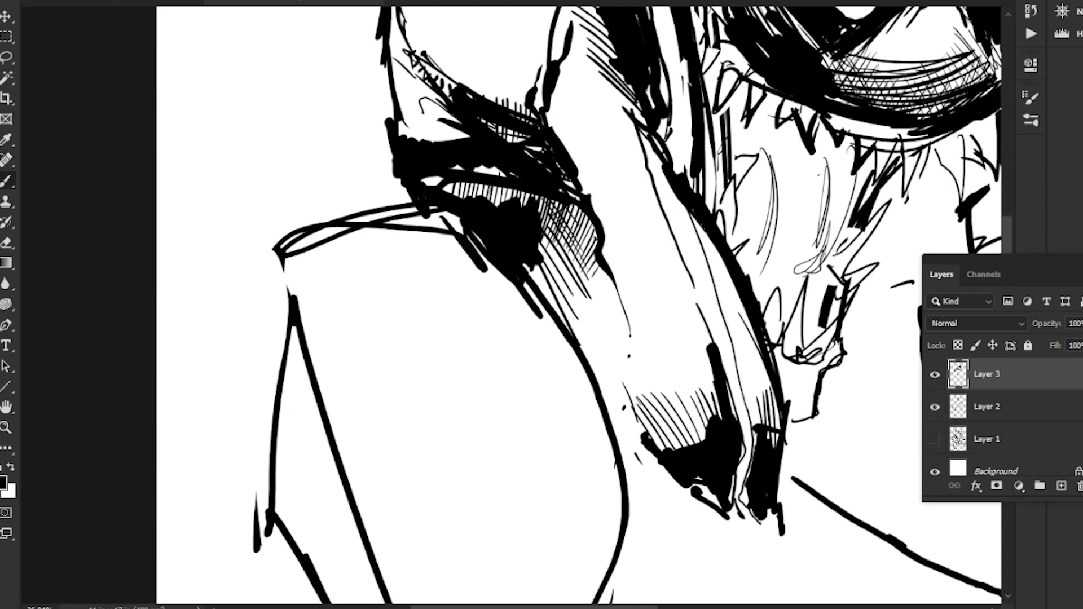
# Step: Brush a thin contour line down the upper arm and thicken its outer outline near the elbow
pyautogui.moveTo(591, 196)
pyautogui.mouseDown()
pyautogui.moveTo(659, 237)
pyautogui.moveTo(712, 386)
pyautogui.mouseUp()
pyautogui.moveTo(654, 406)
pyautogui.mouseDown()
pyautogui.moveTo(638, 248)
pyautogui.moveTo(626, 279)
pyautogui.mouseUp()
pyautogui.moveTo(573, 203)
pyautogui.mouseDown()
pyautogui.moveTo(594, 229)
pyautogui.moveTo(602, 292)
pyautogui.mouseUp()
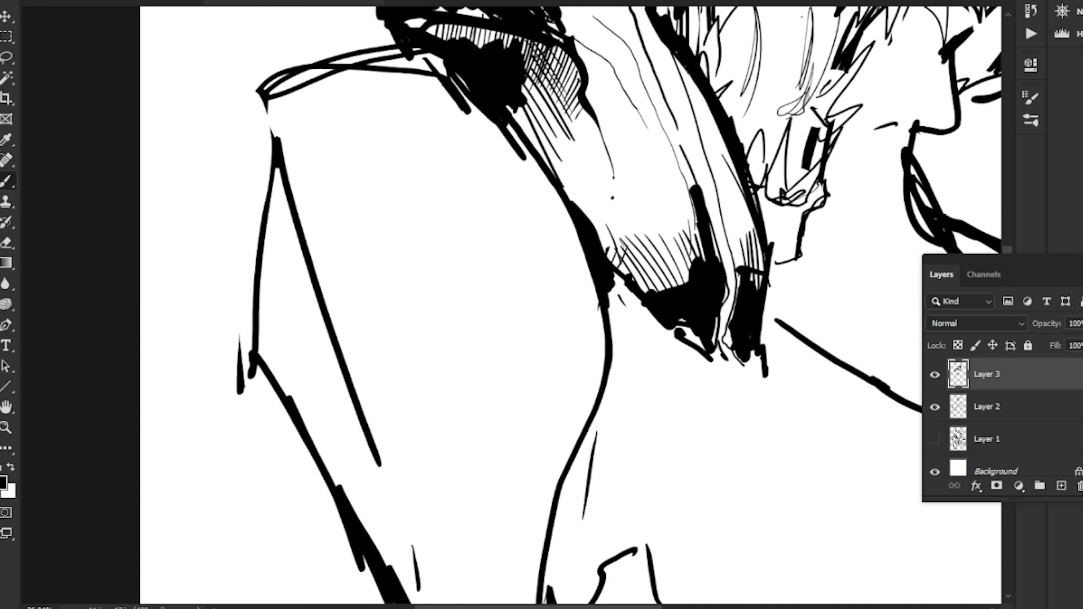
# Step: Brush slanted strokes across the existing hatching above the black elbow fill
pyautogui.moveTo(649, 257); pyautogui.dragTo(635, 280)
pyautogui.moveTo(661, 256); pyautogui.dragTo(641, 287)
pyautogui.moveTo(682, 256); pyautogui.dragTo(666, 289)
pyautogui.moveTo(689, 251); pyautogui.dragTo(680, 272)
pyautogui.moveTo(690, 263); pyautogui.dragTo(676, 287)
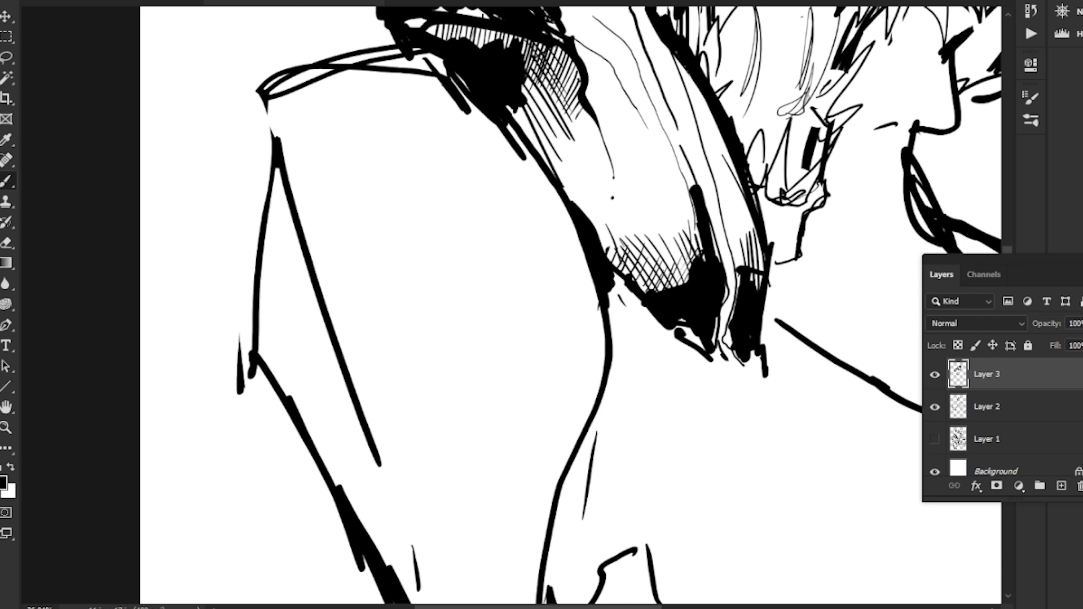
# Step: Extend the elbow cross-hatching toward the thick vertical stroke and the arm's outer edge
pyautogui.moveTo(639, 288); pyautogui.dragTo(665, 289)
pyautogui.moveTo(639, 280)
pyautogui.mouseDown()
pyautogui.moveTo(688, 282)
pyautogui.moveTo(694, 249)
pyautogui.mouseUp()
pyautogui.moveTo(685, 245); pyautogui.dragTo(700, 238)
pyautogui.moveTo(666, 249); pyautogui.dragTo(701, 234)
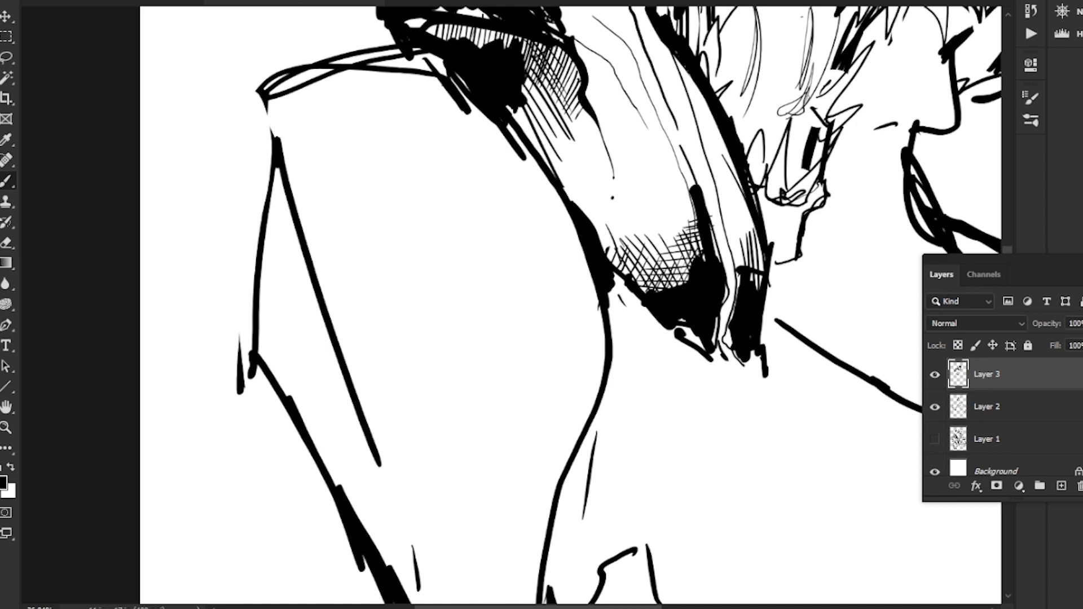
pyautogui.moveTo(697, 195); pyautogui.dragTo(672, 260)
pyautogui.moveTo(688, 224); pyautogui.dragTo(651, 282)
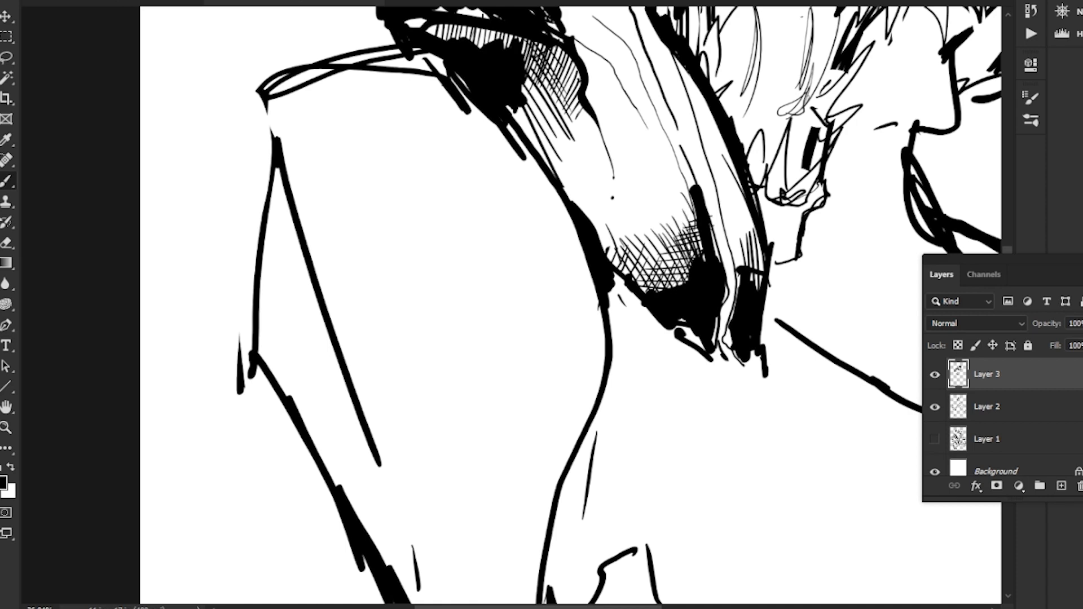
pyautogui.moveTo(631, 222); pyautogui.dragTo(674, 285)
pyautogui.moveTo(603, 213)
pyautogui.mouseDown()
pyautogui.moveTo(665, 279)
pyautogui.moveTo(660, 288)
pyautogui.moveTo(623, 262)
pyautogui.mouseUp()
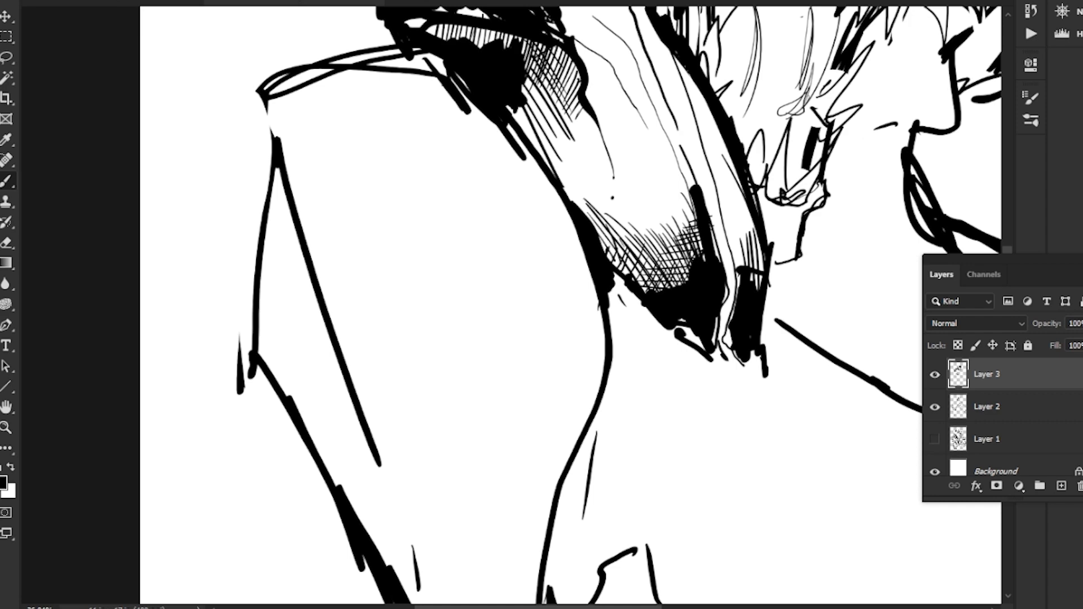
# Step: Extend the cross-hatching below the shoulder crease farther down the upper arm
pyautogui.moveTo(564, 282); pyautogui.dragTo(623, 423)
pyautogui.moveTo(643, 301); pyautogui.dragTo(634, 313)
pyautogui.moveTo(601, 214); pyautogui.dragTo(587, 242)
pyautogui.moveTo(609, 196); pyautogui.dragTo(608, 215)
pyautogui.moveTo(605, 221); pyautogui.dragTo(586, 253)
pyautogui.moveTo(623, 205)
pyautogui.mouseDown()
pyautogui.moveTo(591, 260)
pyautogui.moveTo(574, 257)
pyautogui.moveTo(589, 274)
pyautogui.mouseUp()
pyautogui.moveTo(635, 231); pyautogui.dragTo(603, 287)
pyautogui.moveTo(643, 251)
pyautogui.mouseDown()
pyautogui.moveTo(611, 290)
pyautogui.moveTo(613, 307)
pyautogui.mouseUp()
pyautogui.moveTo(626, 279); pyautogui.dragTo(609, 311)
pyautogui.moveTo(582, 255); pyautogui.dragTo(571, 271)
pyautogui.moveTo(607, 264); pyautogui.dragTo(572, 315)
pyautogui.moveTo(648, 306); pyautogui.dragTo(614, 359)
# Step: Lasso a large pointed oval inside the shoulder above the crease, fill it with black, and deselect
pyautogui.hotkey('ctrl', '0')
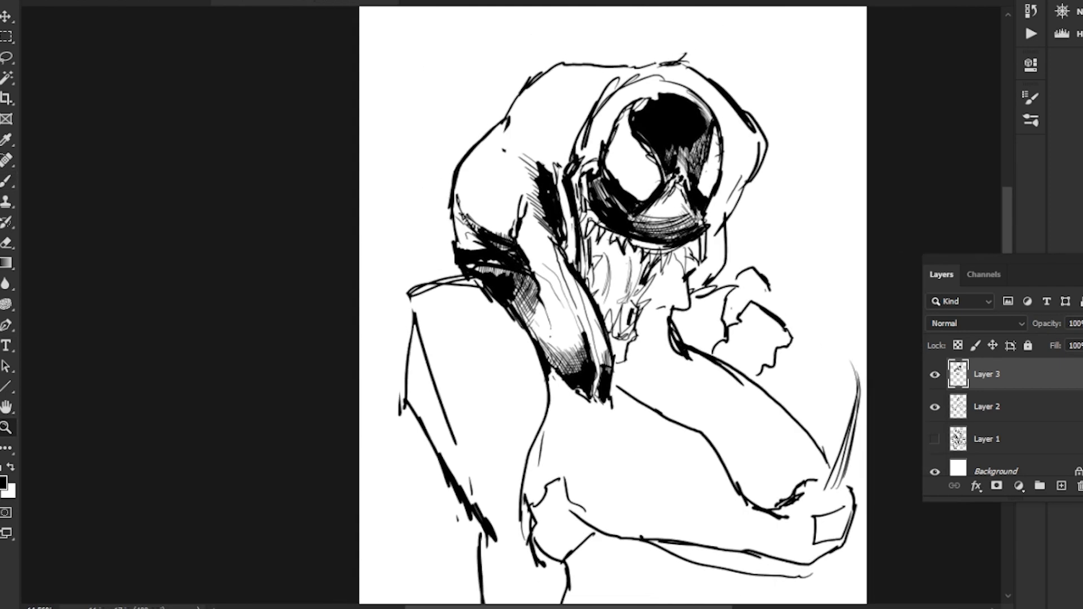
pyautogui.moveTo(412, 140); pyautogui.dragTo(519, 174)
pyautogui.press('l')
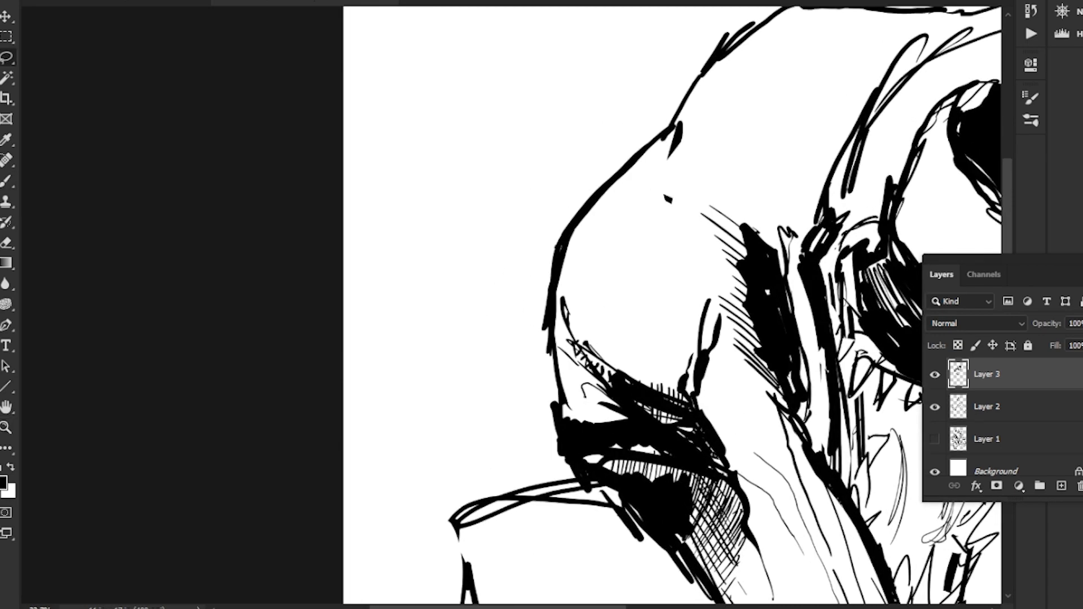
pyautogui.moveTo(697, 338); pyautogui.dragTo(682, 389)
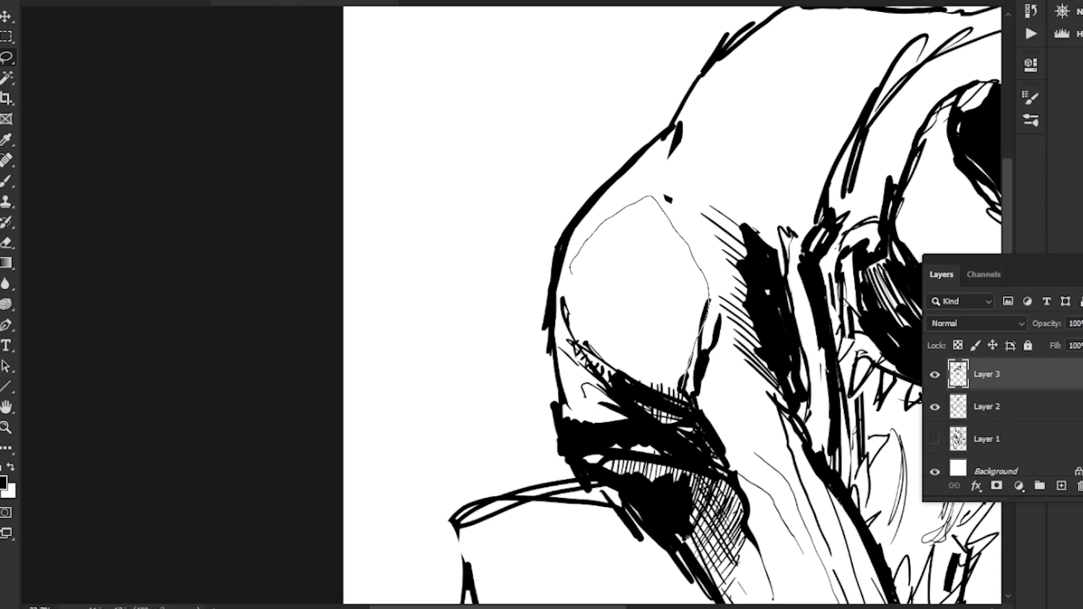
pyautogui.moveTo(578, 317); pyautogui.dragTo(676, 385)
pyautogui.hotkey('alt', 'BackSpace')
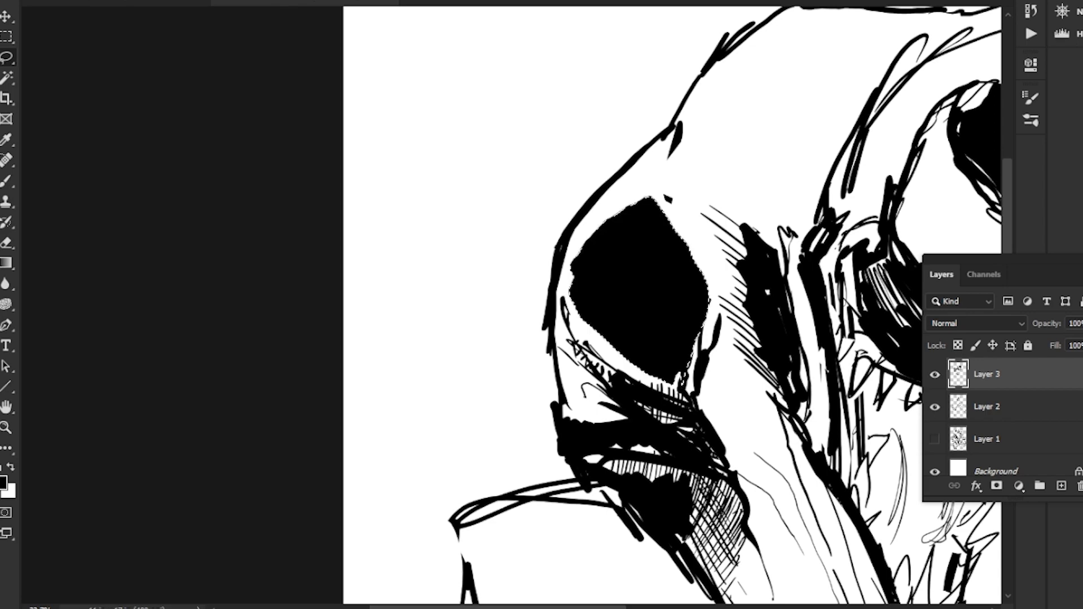
pyautogui.hotkey('ctrl', 'd')
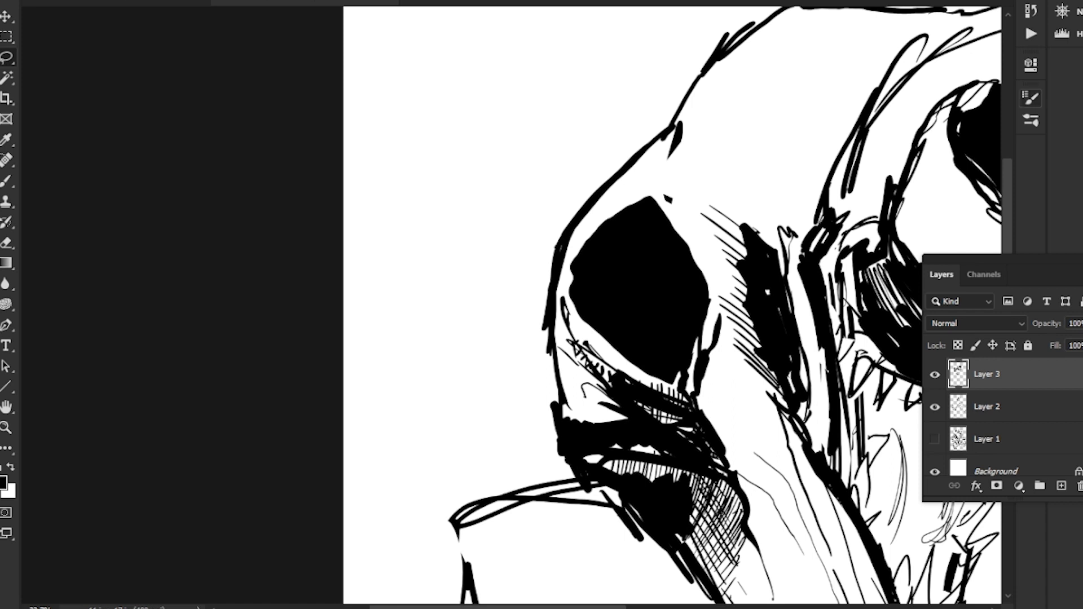
pyautogui.click(1031, 99)
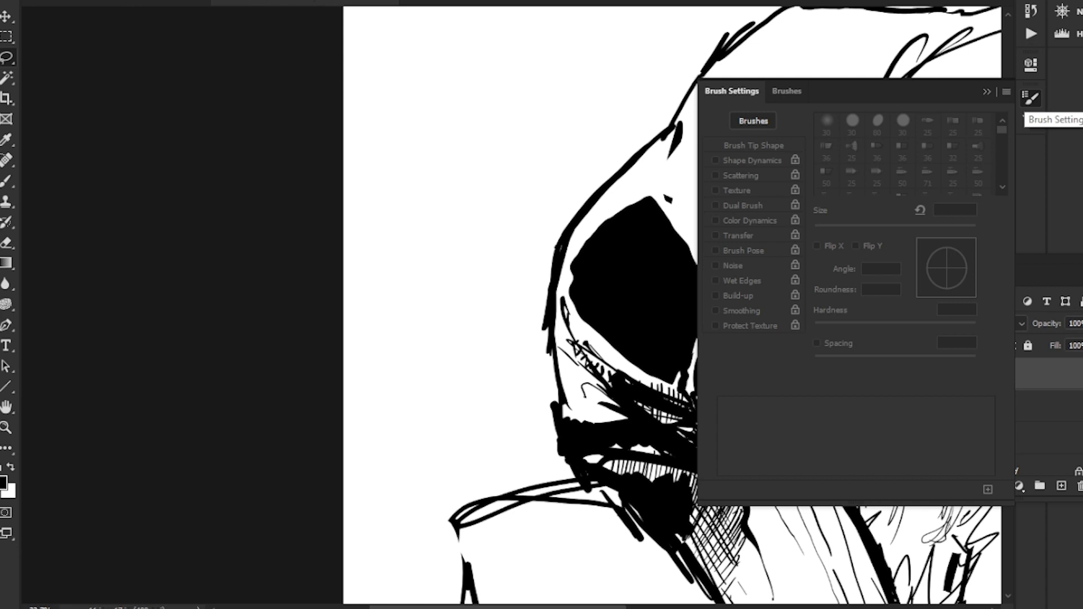
pyautogui.click(1031, 98)
pyautogui.click(1031, 121)
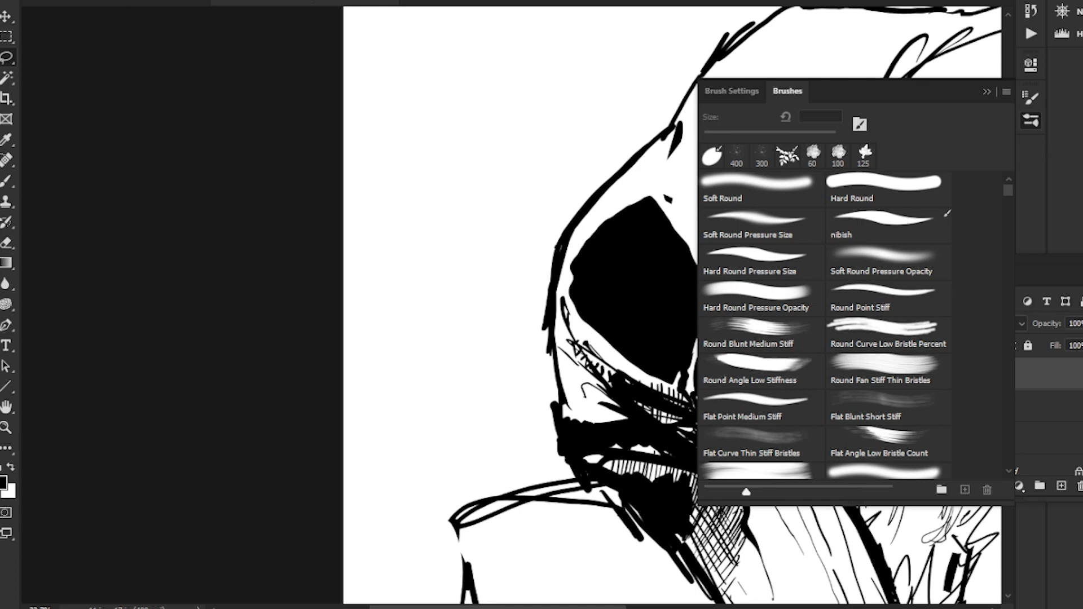
pyautogui.click(1030, 121)
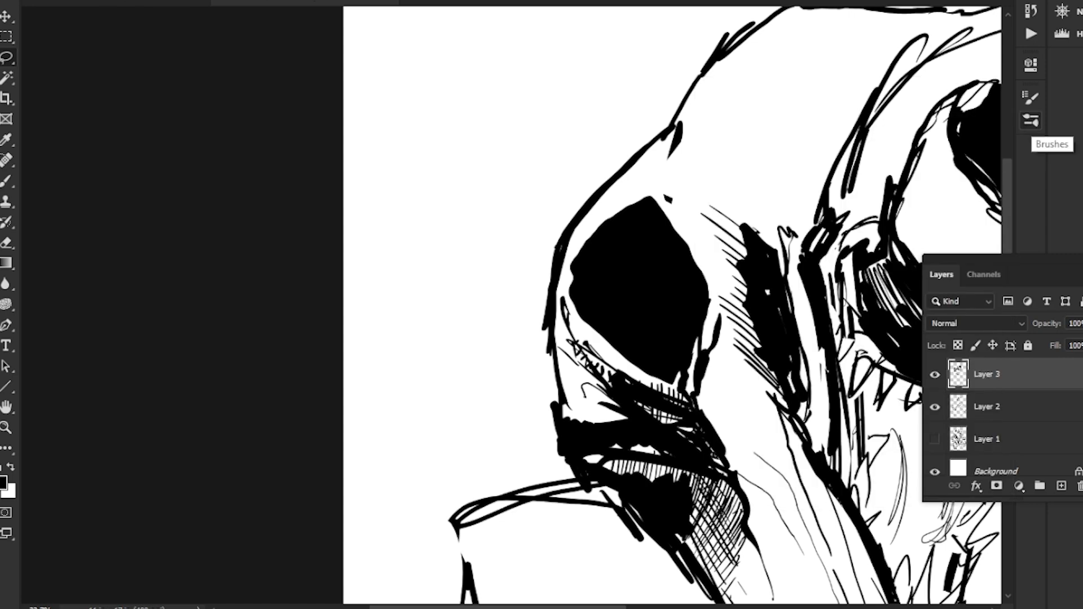
# Step: Brush fine vertical hatching between the shoulder's lower contour and the black crease
pyautogui.scroll(-5, 671, 305)
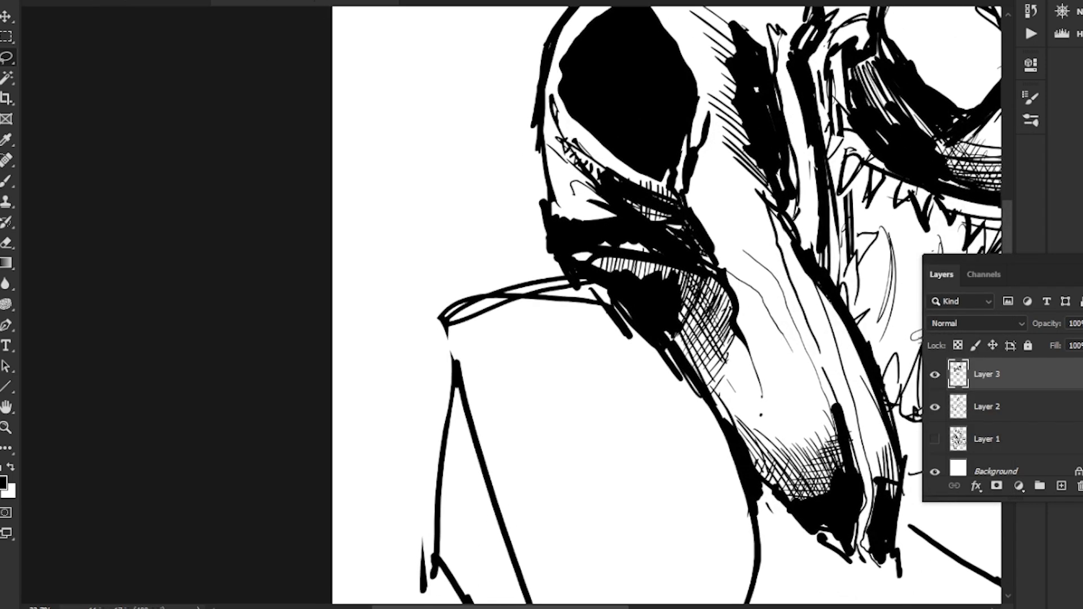
pyautogui.press('b')
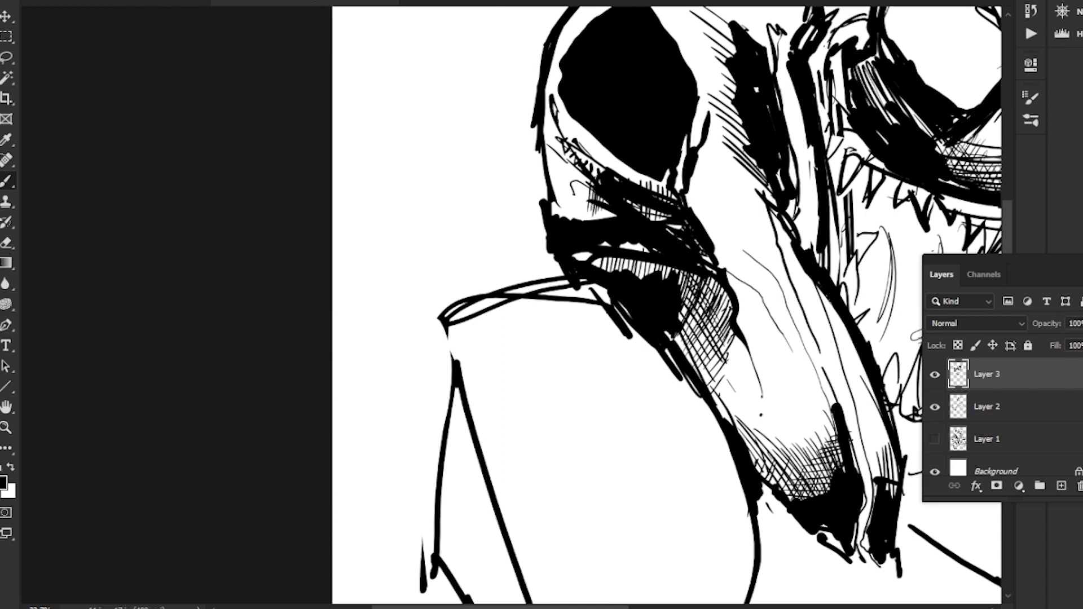
pyautogui.moveTo(570, 164); pyautogui.dragTo(569, 183)
pyautogui.moveTo(563, 153); pyautogui.dragTo(561, 192)
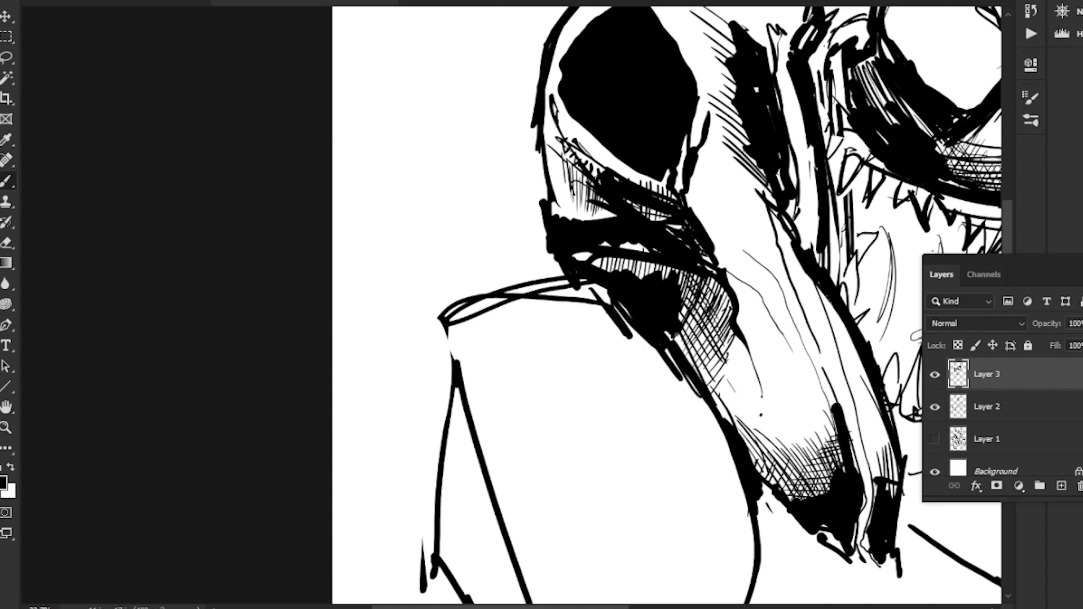
# Step: Brush strokes down the arm toward the elbow and thick accents above the small peaked shape on the body
pyautogui.moveTo(621, 395); pyautogui.dragTo(457, 209)
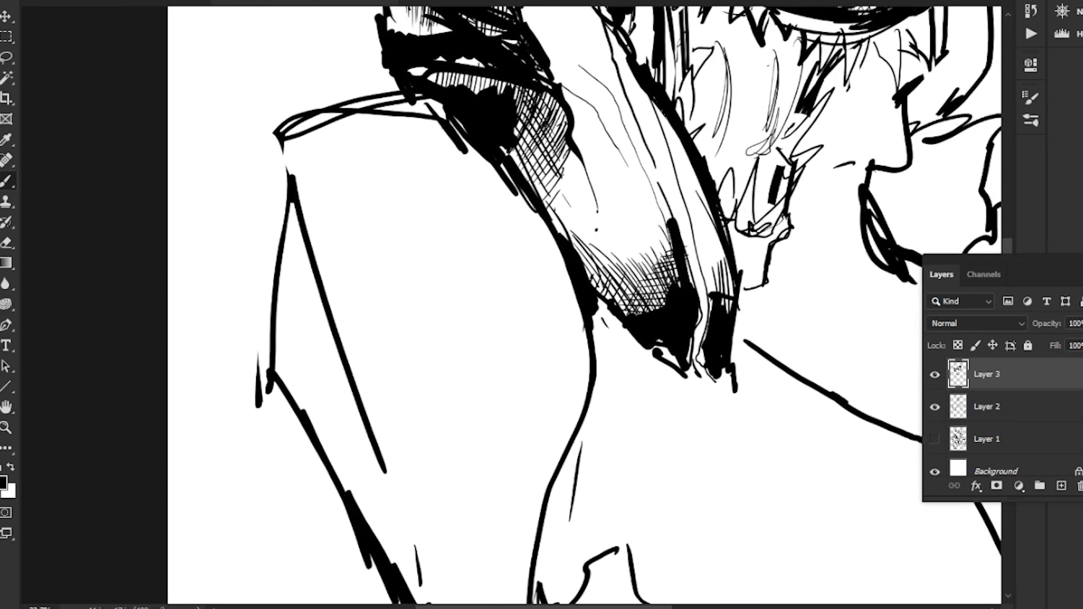
pyautogui.moveTo(640, 164); pyautogui.dragTo(671, 258)
pyautogui.moveTo(651, 205); pyautogui.dragTo(666, 275)
pyautogui.moveTo(671, 384); pyautogui.dragTo(463, 116)
pyautogui.moveTo(426, 291)
pyautogui.mouseDown()
pyautogui.moveTo(403, 221)
pyautogui.moveTo(380, 193)
pyautogui.moveTo(378, 206)
pyautogui.moveTo(416, 235)
pyautogui.moveTo(433, 302)
pyautogui.mouseUp()
pyautogui.moveTo(424, 254); pyautogui.dragTo(432, 321)
pyautogui.moveTo(564, 338)
pyautogui.mouseDown()
pyautogui.moveTo(451, 253)
pyautogui.moveTo(566, 353)
pyautogui.mouseUp()
# Step: Lasso and delete the peak line and the start of the extended limb's lower contour on Layer 2
pyautogui.press('l')
pyautogui.moveTo(398, 246)
pyautogui.mouseDown()
pyautogui.moveTo(530, 465)
pyautogui.moveTo(398, 361)
pyautogui.mouseUp()
pyautogui.press('Delete')
pyautogui.hotkey('ctrl', 'd')
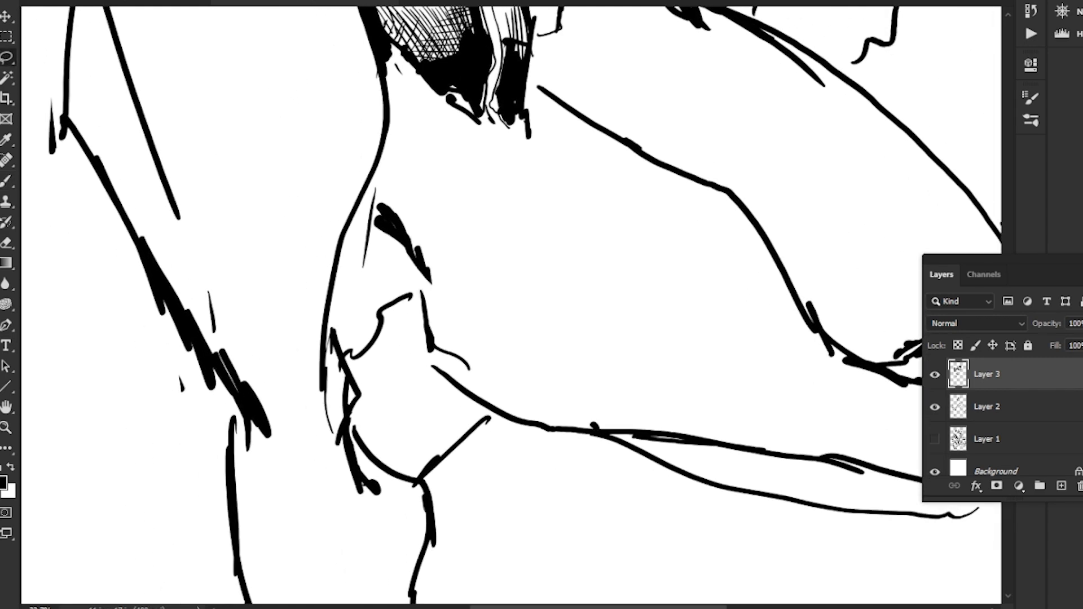
pyautogui.click(987, 407)
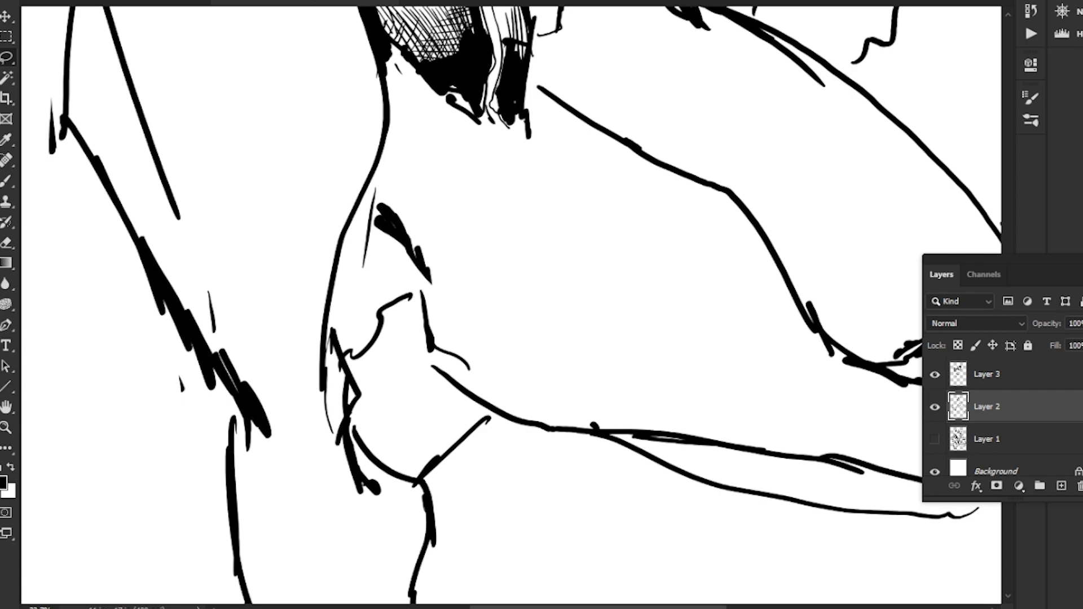
pyautogui.moveTo(435, 290)
pyautogui.mouseDown()
pyautogui.moveTo(580, 423)
pyautogui.moveTo(421, 395)
pyautogui.moveTo(508, 423)
pyautogui.moveTo(420, 394)
pyautogui.mouseUp()
pyautogui.press('Delete')
pyautogui.hotkey('ctrl', 'd')
pyautogui.press('Delete')
pyautogui.hotkey('ctrl', 'd')
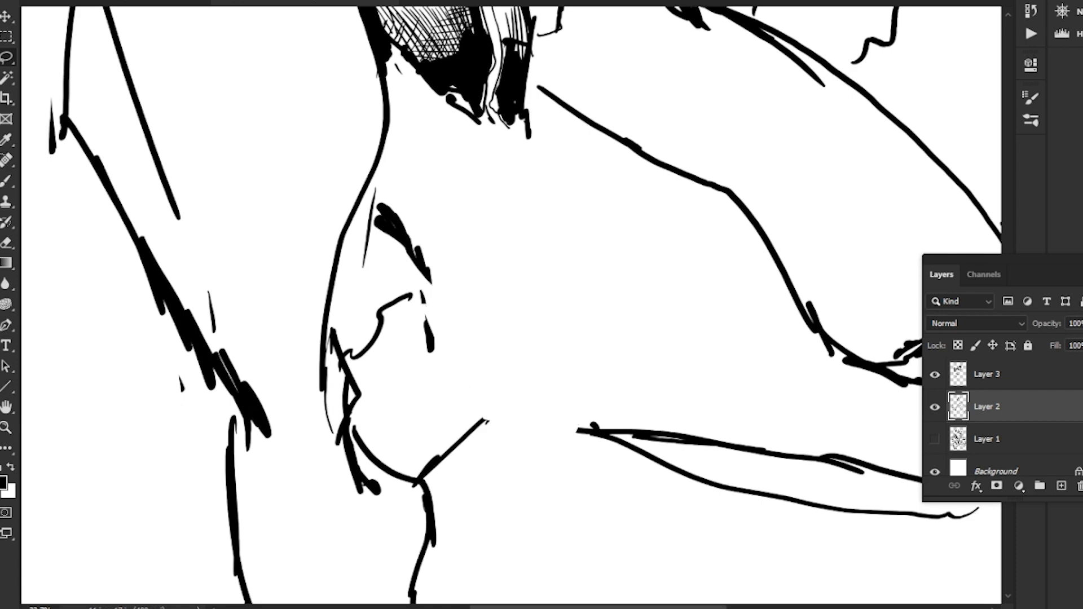
# Step: Lasso and delete the leftover start of the extended limb's lower contour
pyautogui.moveTo(542, 305)
pyautogui.mouseDown()
pyautogui.moveTo(517, 393)
pyautogui.moveTo(478, 235)
pyautogui.mouseUp()
pyautogui.press('b')
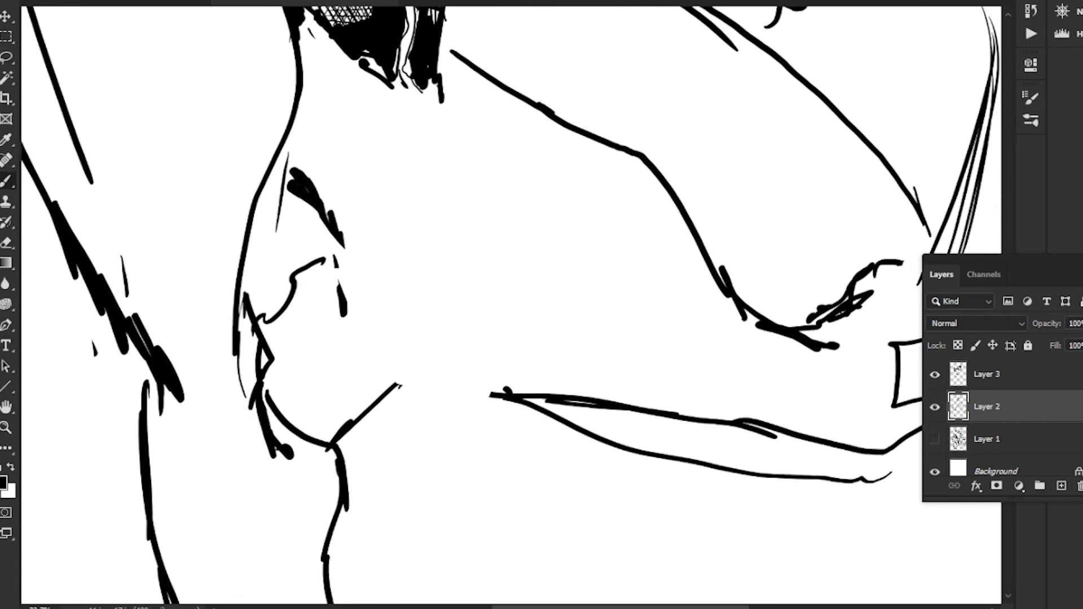
pyautogui.press('l')
pyautogui.moveTo(485, 389)
pyautogui.mouseDown()
pyautogui.moveTo(660, 414)
pyautogui.moveTo(458, 288)
pyautogui.moveTo(393, 223)
pyautogui.moveTo(512, 363)
pyautogui.mouseUp()
pyautogui.press('Delete')
pyautogui.hotkey('ctrl', 'd')
# Step: Brush a new lower contour for the extended limb, running from the thick accent strokes to the remaining line
pyautogui.press('b')
pyautogui.moveTo(474, 308); pyautogui.dragTo(529, 364)
pyautogui.moveTo(442, 322); pyautogui.dragTo(513, 355)
pyautogui.moveTo(423, 296)
pyautogui.mouseDown()
pyautogui.moveTo(492, 343)
pyautogui.moveTo(439, 251)
pyautogui.moveTo(578, 378)
pyautogui.mouseUp()
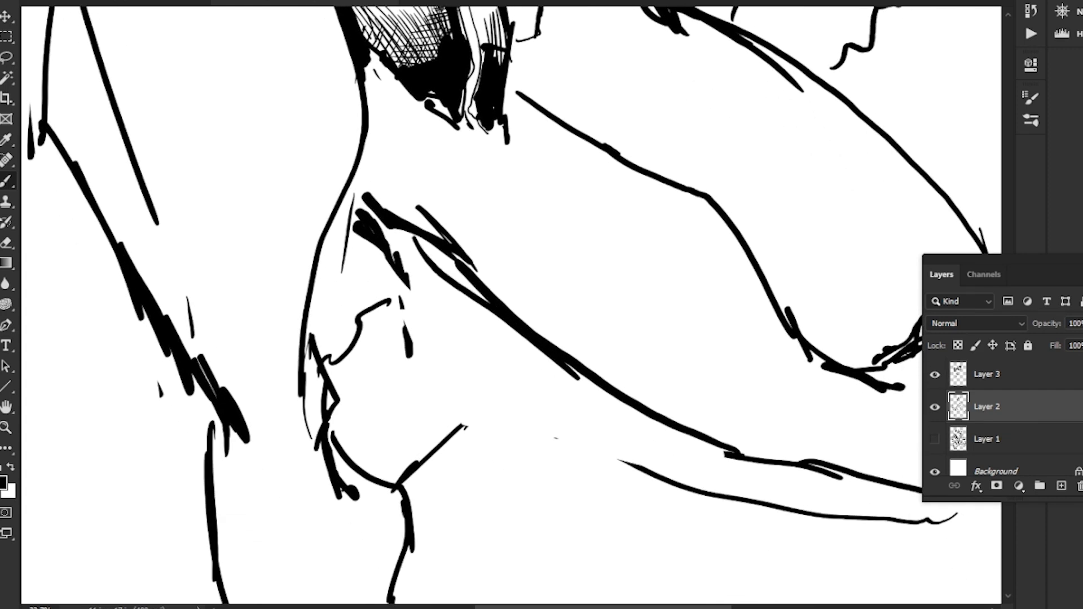
pyautogui.moveTo(382, 226); pyautogui.dragTo(511, 328)
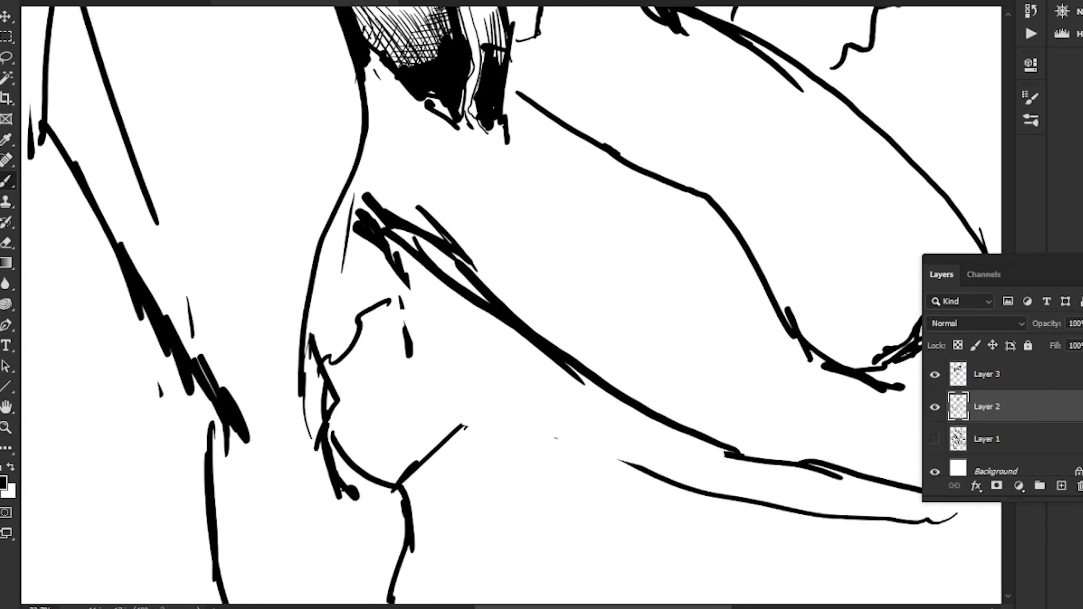
# Step: Fill in the new contour's upper stretch with thick black strokes on Layer 3 and clear the stray marks
pyautogui.click(987, 375)
pyautogui.moveTo(479, 243); pyautogui.dragTo(548, 307)
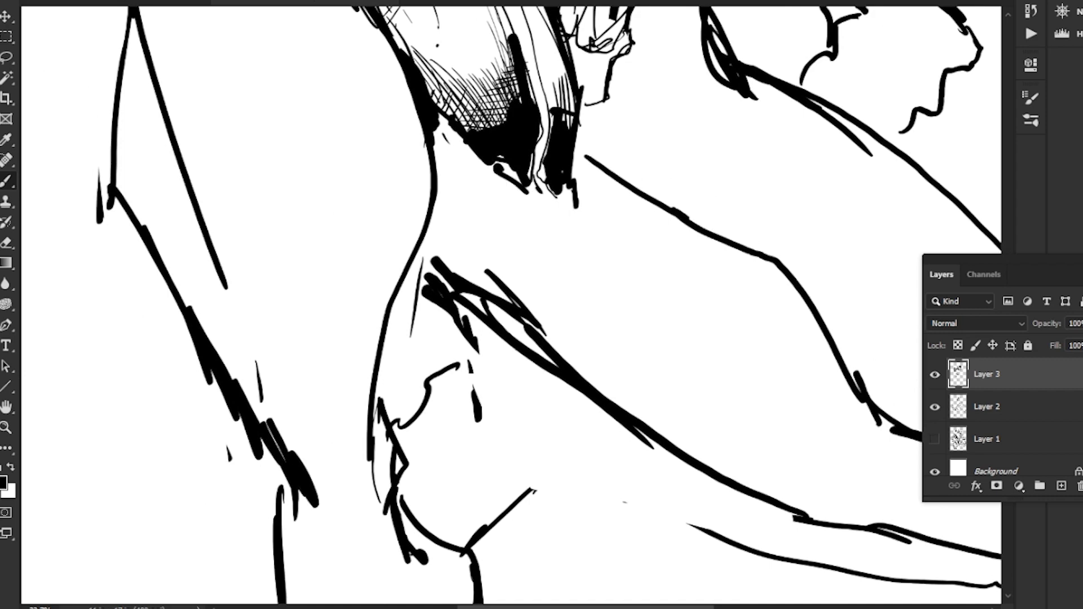
pyautogui.moveTo(479, 302); pyautogui.dragTo(649, 437)
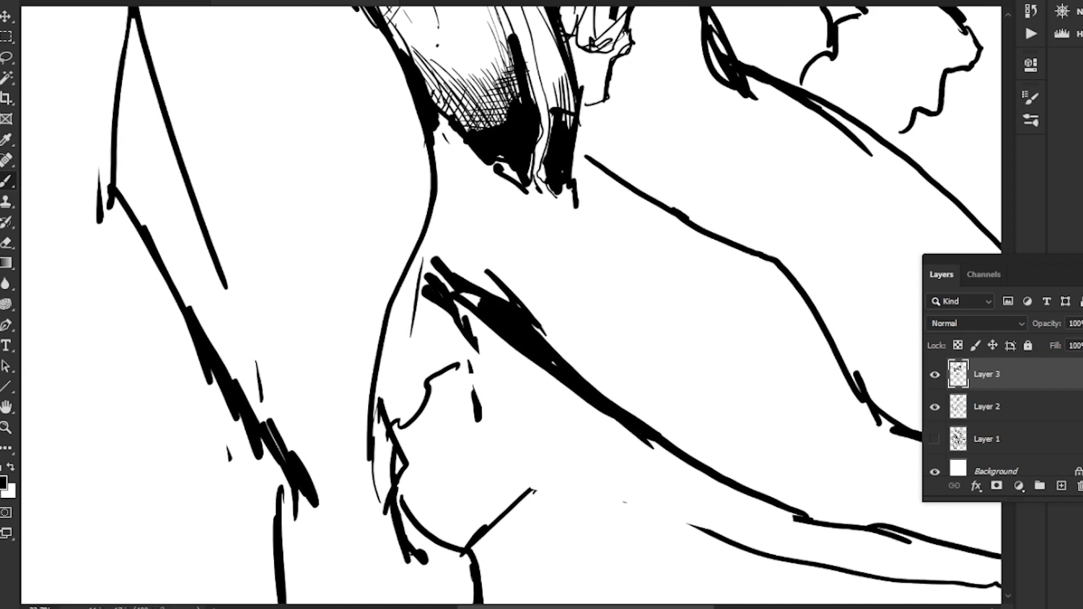
pyautogui.moveTo(430, 237)
pyautogui.mouseDown()
pyautogui.moveTo(472, 246)
pyautogui.moveTo(424, 248)
pyautogui.mouseUp()
pyautogui.press('l')
pyautogui.press('Delete')
pyautogui.hotkey('ctrl', 'd')
# Step: Brush curved muscle contour lines along the extended limb above its thick lower edge
pyautogui.press('b')
pyautogui.moveTo(444, 203)
pyautogui.mouseDown()
pyautogui.moveTo(460, 242)
pyautogui.moveTo(615, 296)
pyautogui.mouseUp()
pyautogui.moveTo(648, 321)
pyautogui.mouseDown()
pyautogui.moveTo(771, 431)
pyautogui.moveTo(753, 409)
pyautogui.mouseUp()
pyautogui.moveTo(487, 243)
pyautogui.mouseDown()
pyautogui.moveTo(790, 491)
pyautogui.moveTo(528, 316)
pyautogui.moveTo(569, 318)
pyautogui.moveTo(626, 361)
pyautogui.mouseUp()
pyautogui.moveTo(620, 361)
pyautogui.mouseDown()
pyautogui.moveTo(390, 200)
pyautogui.moveTo(551, 303)
pyautogui.mouseUp()
# Step: Lasso narrow leaf-shaped areas between the limb's muscle contours, fill them with black, and deselect
pyautogui.press('l')
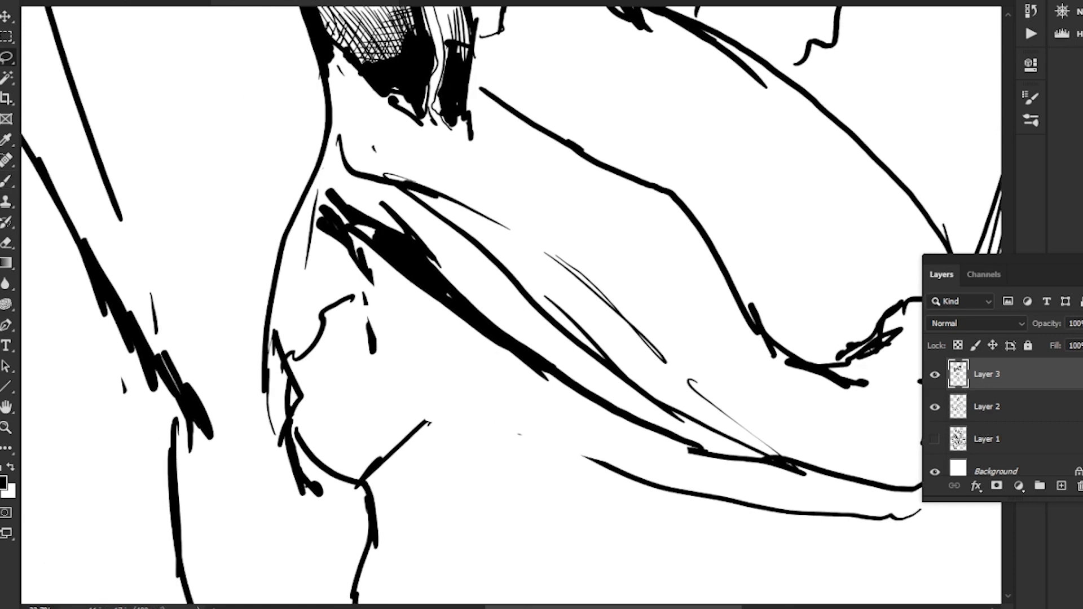
pyautogui.moveTo(485, 309)
pyautogui.mouseDown()
pyautogui.moveTo(562, 337)
pyautogui.moveTo(417, 209)
pyautogui.moveTo(484, 308)
pyautogui.moveTo(550, 240)
pyautogui.moveTo(759, 414)
pyautogui.moveTo(827, 539)
pyautogui.mouseUp()
pyautogui.hotkey('alt', 'BackSpace')
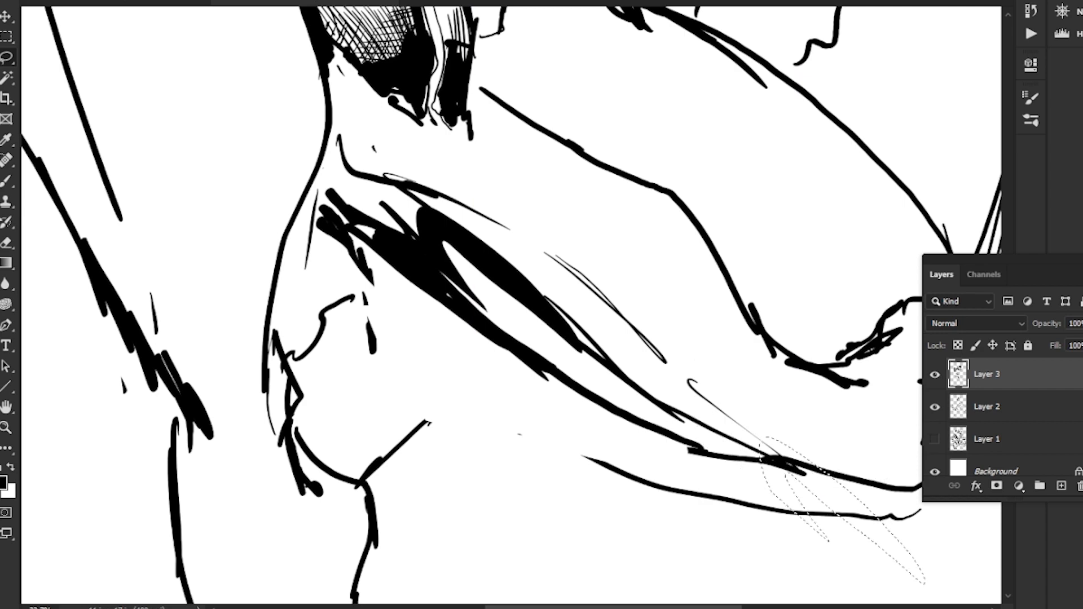
pyautogui.moveTo(503, 243)
pyautogui.mouseDown()
pyautogui.moveTo(550, 294)
pyautogui.moveTo(670, 382)
pyautogui.moveTo(736, 456)
pyautogui.moveTo(456, 198)
pyautogui.moveTo(486, 211)
pyautogui.moveTo(355, 102)
pyautogui.mouseUp()
pyautogui.hotkey('alt', 'BackSpace')
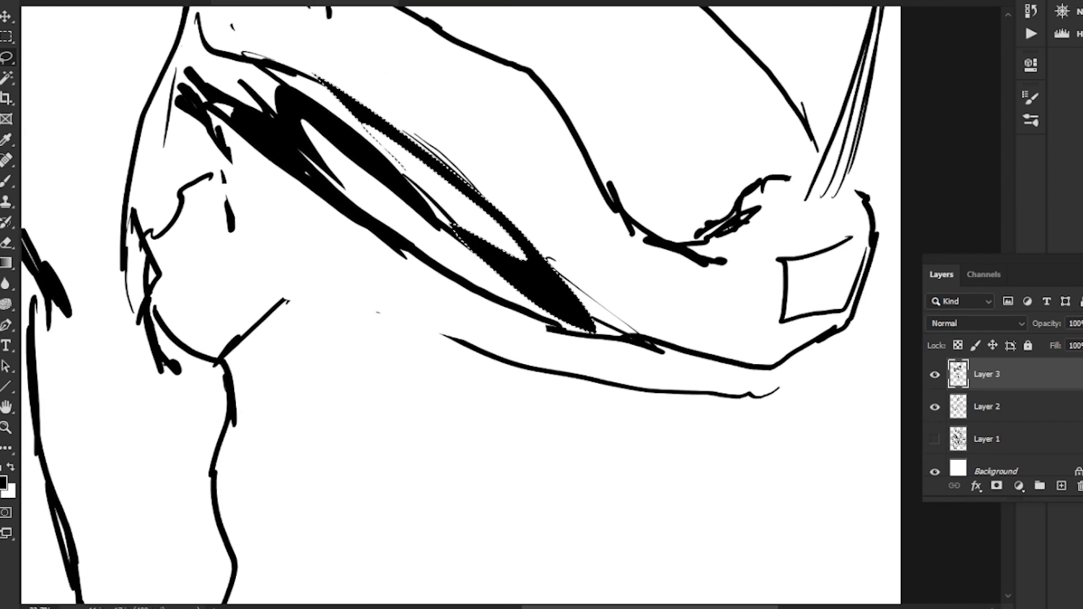
pyautogui.moveTo(358, 204)
pyautogui.mouseDown()
pyautogui.moveTo(445, 286)
pyautogui.moveTo(312, 123)
pyautogui.mouseUp()
pyautogui.hotkey('alt', 'BackSpace')
pyautogui.hotkey('ctrl', 'd')
# Step: Lasso the remaining gaps along the limb's lower edge, fill them into a solid black band, and deselect
pyautogui.moveTo(440, 282); pyautogui.dragTo(608, 409)
pyautogui.moveTo(525, 324)
pyautogui.mouseDown()
pyautogui.moveTo(747, 454)
pyautogui.moveTo(480, 226)
pyautogui.mouseUp()
pyautogui.moveTo(488, 260)
pyautogui.mouseDown()
pyautogui.moveTo(454, 262)
pyautogui.moveTo(570, 406)
pyautogui.moveTo(553, 333)
pyautogui.moveTo(490, 262)
pyautogui.mouseUp()
pyautogui.hotkey('alt', 'BackSpace')
pyautogui.moveTo(522, 327); pyautogui.dragTo(550, 397)
pyautogui.hotkey('ctrl', 'd')
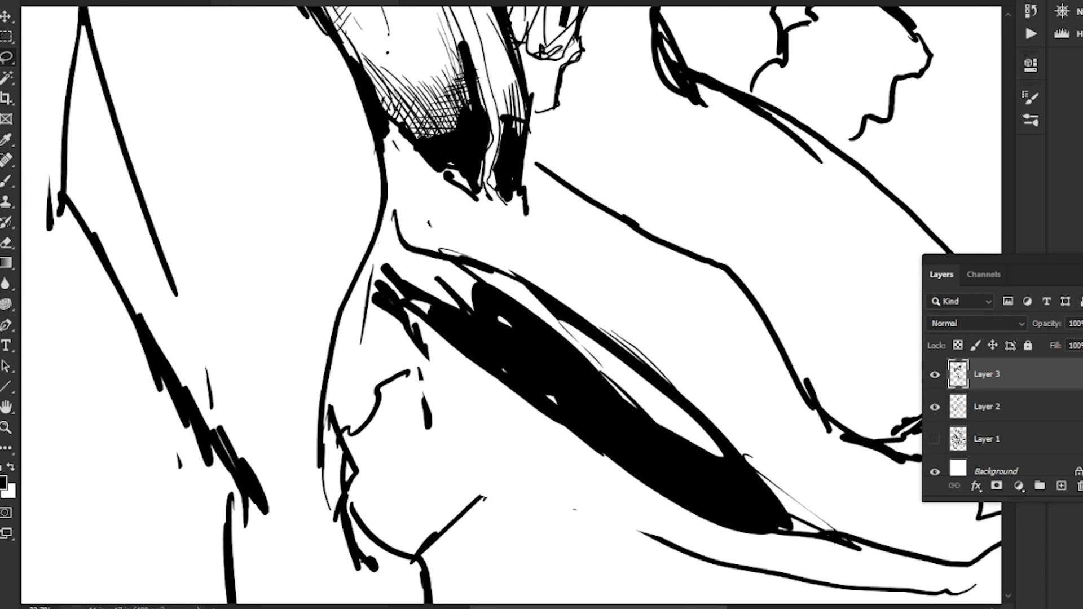
# Step: Lasso and fill a black crescent along the limb's upper muscle contour, then brush accents on its edge and upper end
pyautogui.moveTo(488, 252)
pyautogui.mouseDown()
pyautogui.moveTo(670, 346)
pyautogui.moveTo(768, 480)
pyautogui.mouseUp()
pyautogui.moveTo(738, 390)
pyautogui.mouseDown()
pyautogui.moveTo(725, 446)
pyautogui.moveTo(752, 514)
pyautogui.mouseUp()
pyautogui.hotkey('alt', 'BackSpace')
pyautogui.hotkey('ctrl', 'd')
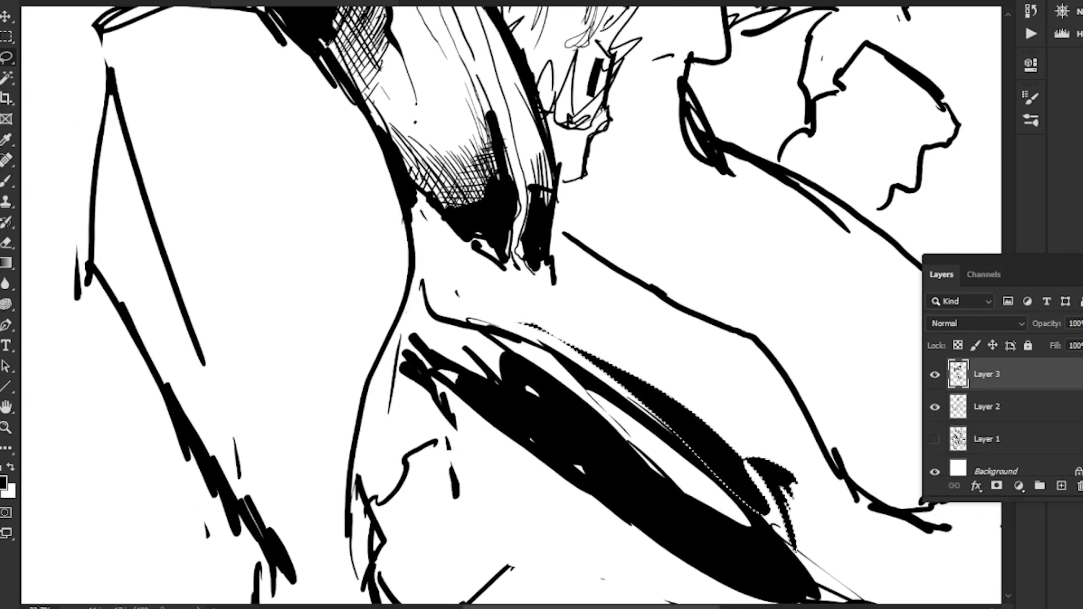
pyautogui.press('b')
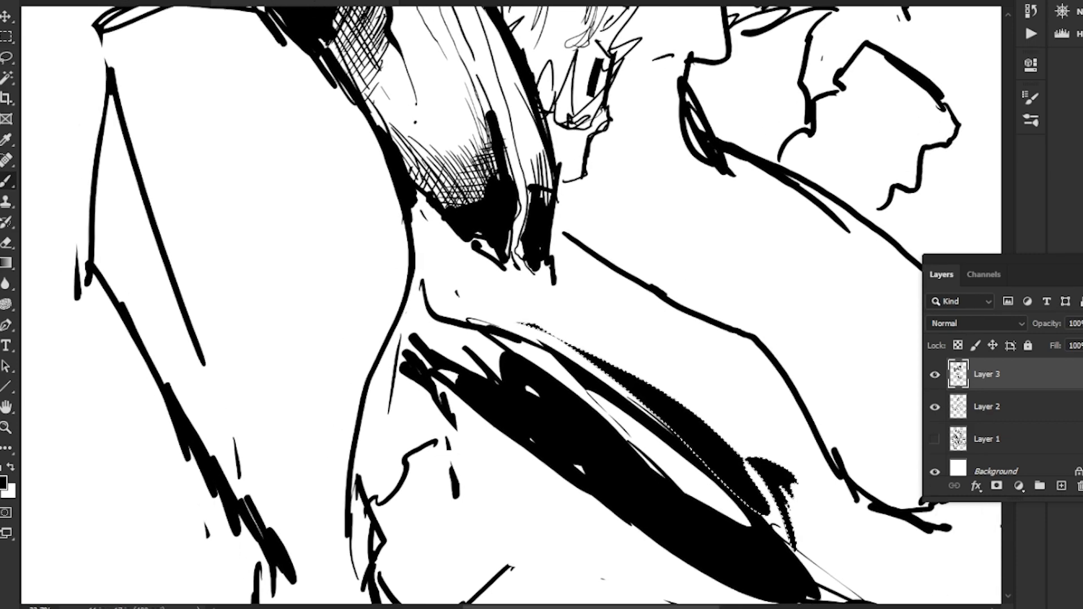
pyautogui.hotkey('ctrl', 'd')
pyautogui.moveTo(623, 388); pyautogui.dragTo(762, 510)
pyautogui.moveTo(433, 282)
pyautogui.mouseDown()
pyautogui.moveTo(483, 318)
pyautogui.moveTo(536, 325)
pyautogui.mouseUp()
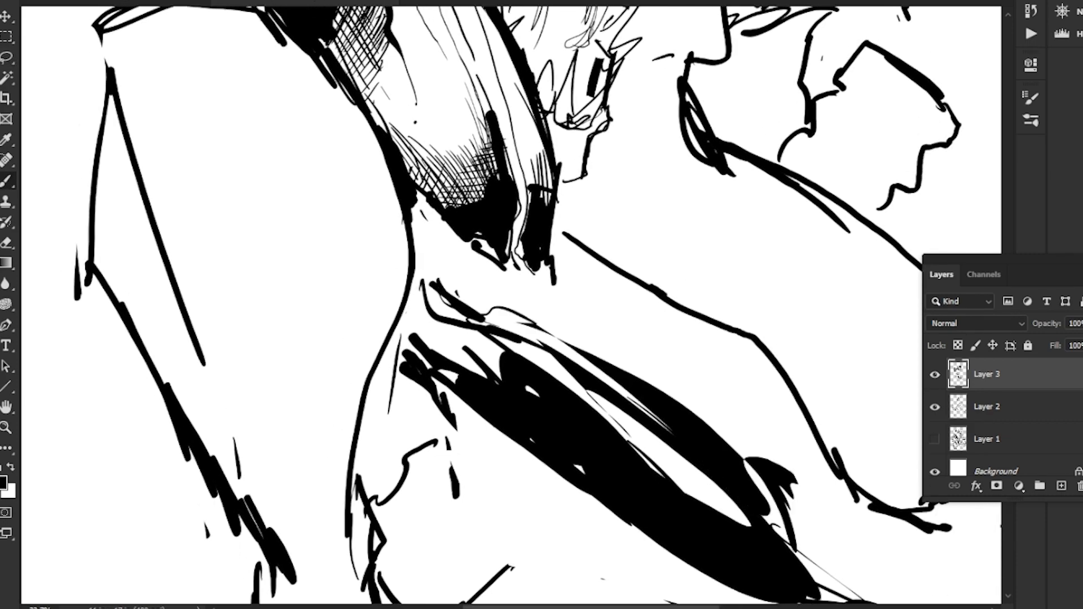
# Step: Brush tapered contour strokes from the lower end of the limb's black band toward the foot
pyautogui.moveTo(677, 423)
pyautogui.mouseDown()
pyautogui.moveTo(447, 246)
pyautogui.moveTo(430, 215)
pyautogui.mouseUp()
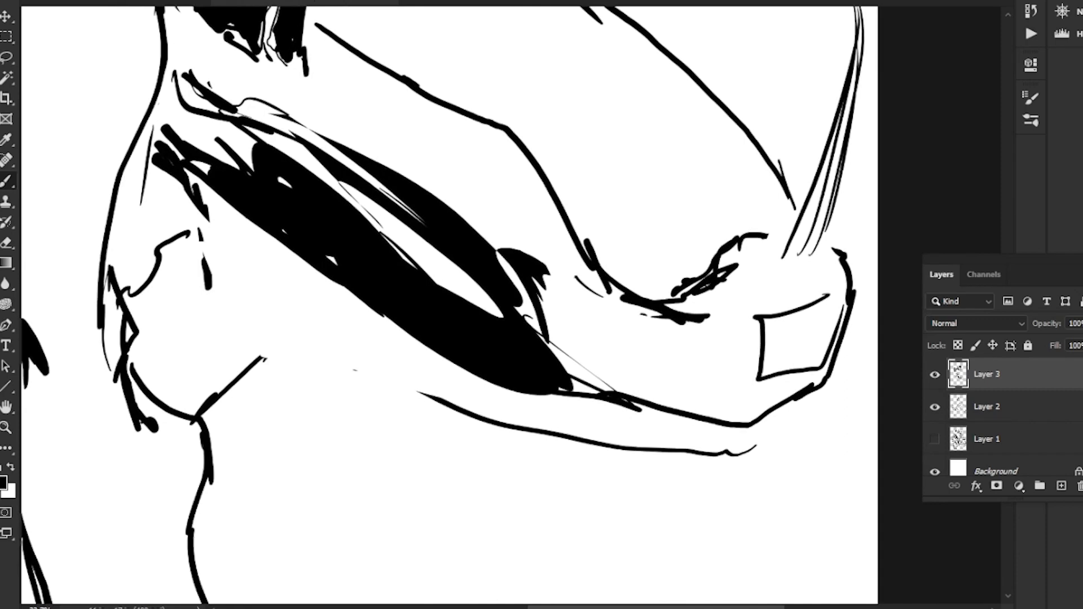
pyautogui.moveTo(545, 319); pyautogui.dragTo(649, 382)
pyautogui.moveTo(562, 364)
pyautogui.mouseDown()
pyautogui.moveTo(677, 404)
pyautogui.moveTo(737, 394)
pyautogui.mouseUp()
# Step: Brush thick black patches inside the clenched fist's fingers and thumb, leaving white gaps between them
pyautogui.moveTo(480, 146)
pyautogui.mouseDown()
pyautogui.moveTo(344, 417)
pyautogui.moveTo(458, 505)
pyautogui.mouseUp()
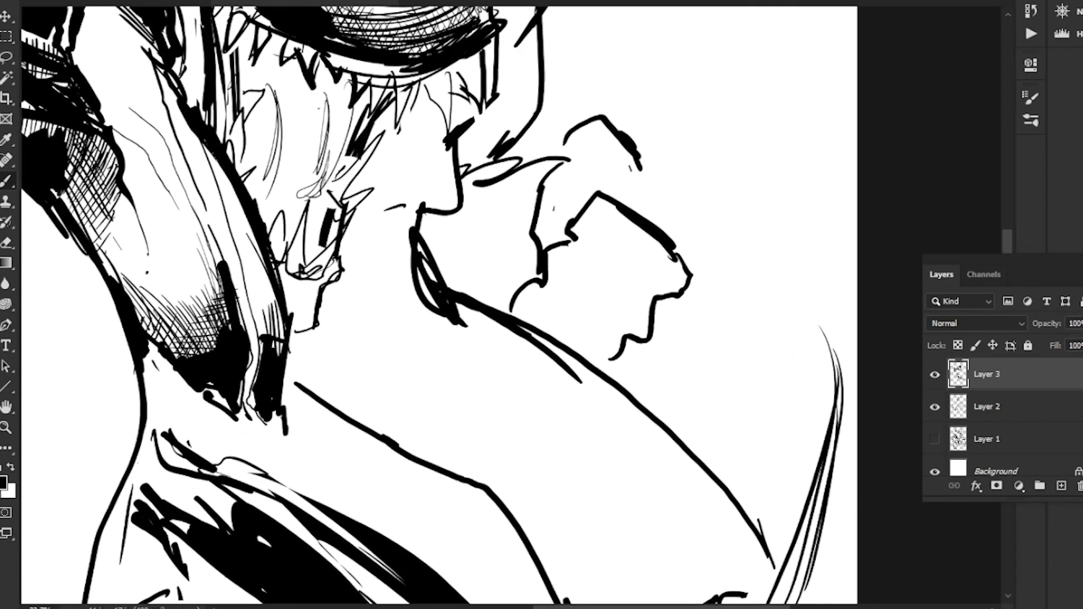
pyautogui.moveTo(669, 269)
pyautogui.mouseDown()
pyautogui.moveTo(600, 214)
pyautogui.moveTo(598, 231)
pyautogui.moveTo(672, 279)
pyautogui.mouseUp()
pyautogui.moveTo(590, 248); pyautogui.dragTo(595, 213)
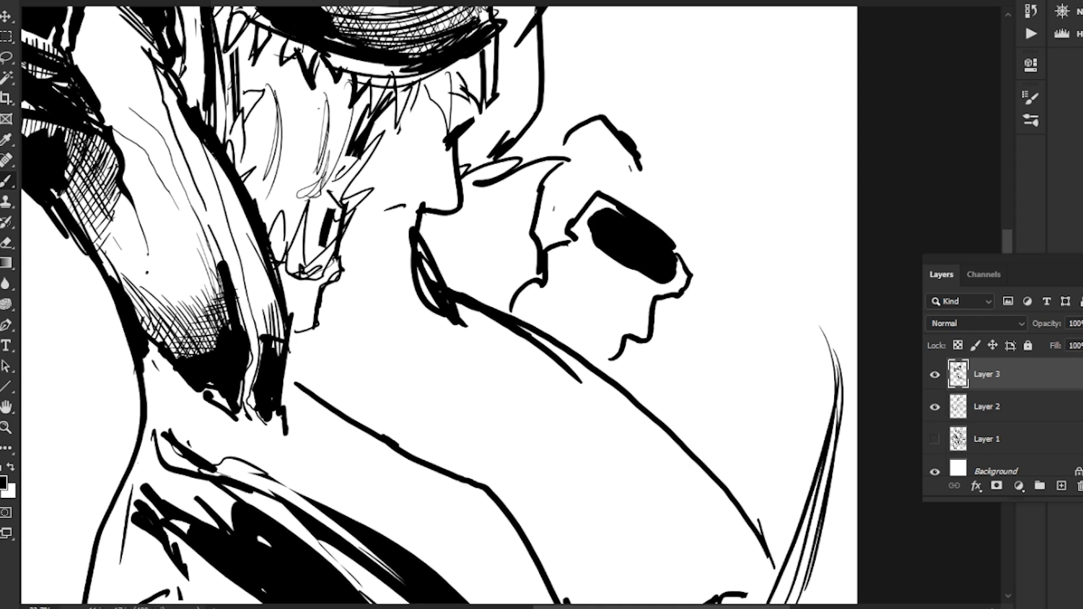
pyautogui.moveTo(637, 294)
pyautogui.mouseDown()
pyautogui.moveTo(584, 254)
pyautogui.moveTo(603, 292)
pyautogui.moveTo(634, 300)
pyautogui.moveTo(601, 311)
pyautogui.mouseUp()
pyautogui.moveTo(548, 285)
pyautogui.mouseDown()
pyautogui.moveTo(607, 324)
pyautogui.moveTo(575, 324)
pyautogui.mouseUp()
pyautogui.moveTo(583, 335)
pyautogui.mouseDown()
pyautogui.moveTo(541, 295)
pyautogui.moveTo(586, 342)
pyautogui.mouseUp()
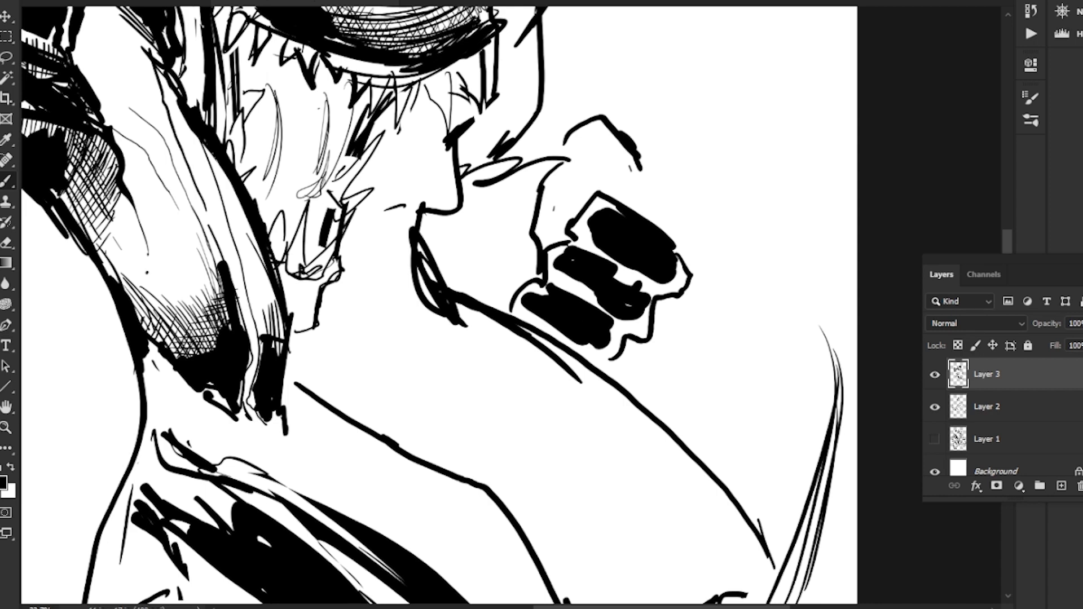
pyautogui.moveTo(592, 175)
pyautogui.mouseDown()
pyautogui.moveTo(546, 224)
pyautogui.moveTo(550, 207)
pyautogui.mouseUp()
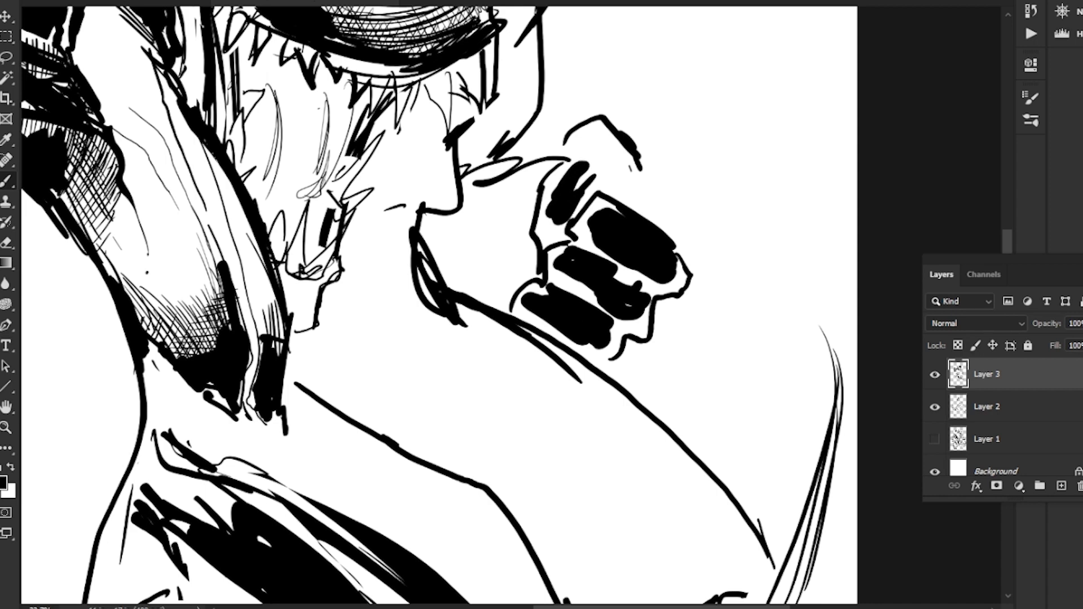
pyautogui.moveTo(590, 163); pyautogui.dragTo(647, 210)
# Step: Brush a jawline stroke below the teeth, then short contour strokes along the neck and above the raised thigh
pyautogui.moveTo(451, 253); pyautogui.dragTo(662, 404)
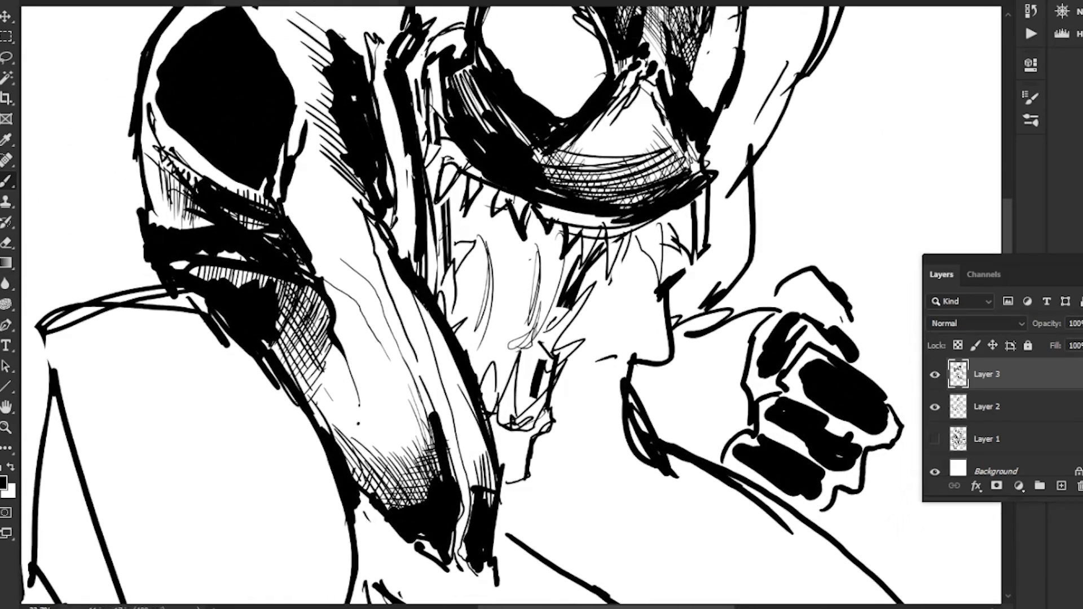
pyautogui.moveTo(688, 249)
pyautogui.mouseDown()
pyautogui.moveTo(597, 318)
pyautogui.moveTo(609, 290)
pyautogui.moveTo(562, 348)
pyautogui.mouseUp()
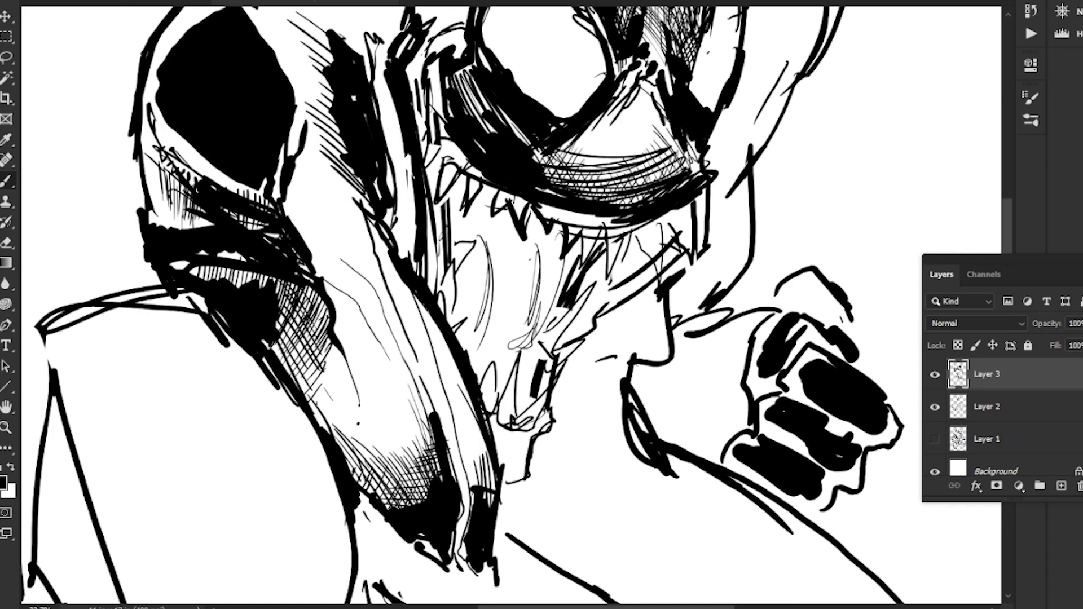
pyautogui.moveTo(531, 259); pyautogui.dragTo(570, 74)
pyautogui.moveTo(640, 169); pyautogui.dragTo(637, 198)
pyautogui.moveTo(635, 201); pyautogui.dragTo(605, 233)
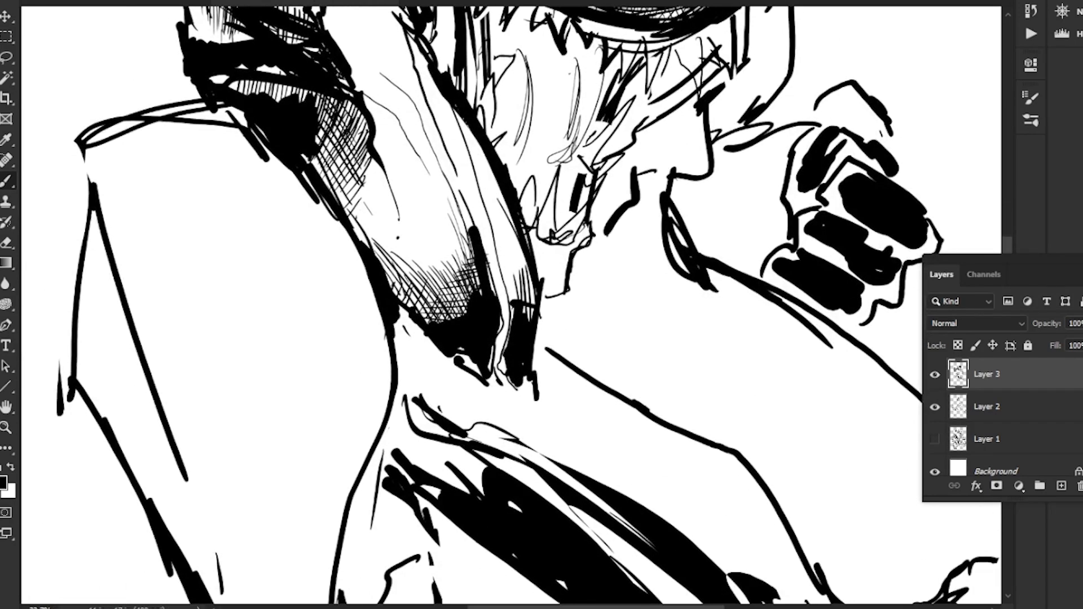
pyautogui.moveTo(670, 272); pyautogui.dragTo(600, 297)
pyautogui.moveTo(639, 286)
pyautogui.mouseDown()
pyautogui.moveTo(671, 283)
pyautogui.moveTo(631, 305)
pyautogui.mouseUp()
# Step: Brush solid black shadows beneath the chin, between the lower teeth and the neck contour
pyautogui.moveTo(626, 310); pyautogui.dragTo(486, 79)
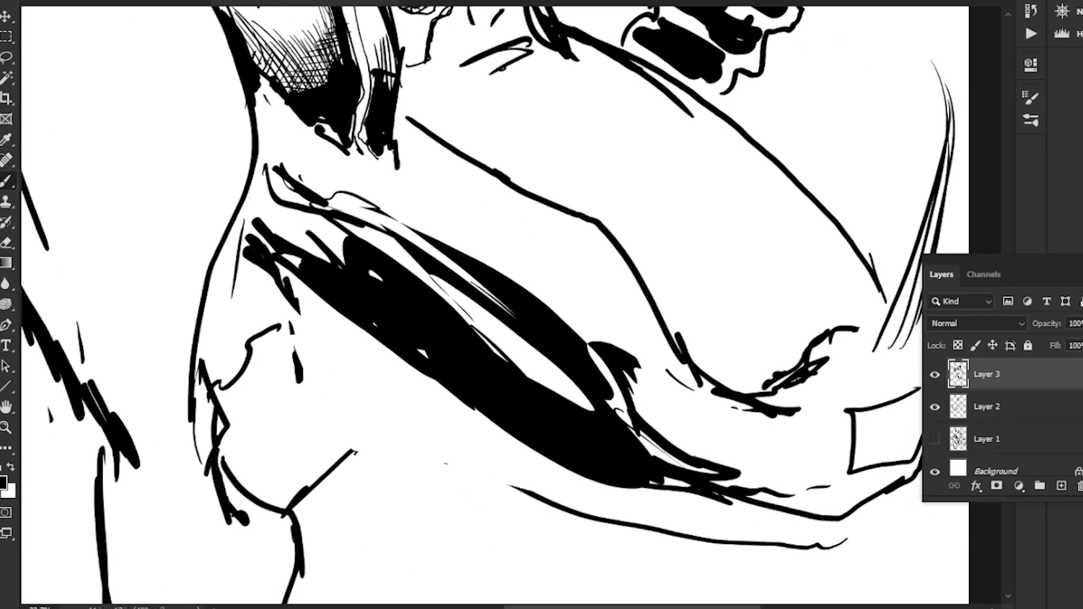
pyautogui.moveTo(503, 316); pyautogui.dragTo(417, 317)
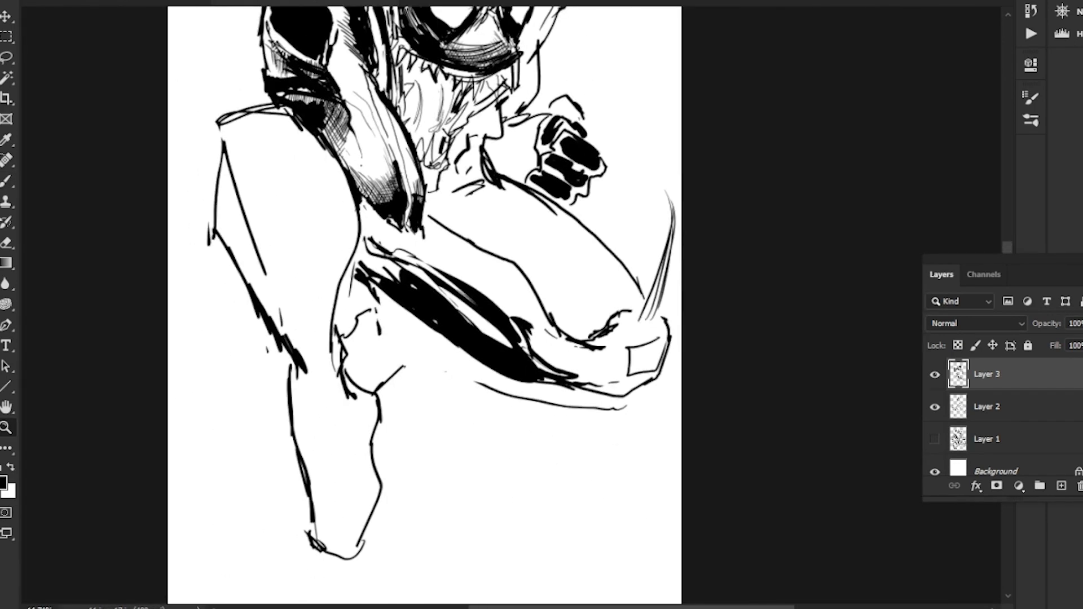
pyautogui.press('l')
pyautogui.press('z')
pyautogui.moveTo(356, 147); pyautogui.dragTo(482, 148)
pyautogui.press('b')
pyautogui.moveTo(701, 235)
pyautogui.mouseDown()
pyautogui.moveTo(681, 296)
pyautogui.moveTo(636, 319)
pyautogui.mouseUp()
pyautogui.moveTo(638, 239)
pyautogui.mouseDown()
pyautogui.moveTo(657, 264)
pyautogui.moveTo(600, 210)
pyautogui.mouseUp()
# Step: Lasso the underside of the raised thigh from chin to knee, with a pointed highlight notch, fill it black, and deselect
pyautogui.press('z')
pyautogui.moveTo(514, 306)
pyautogui.mouseDown()
pyautogui.moveTo(448, 306)
pyautogui.moveTo(423, 194)
pyautogui.mouseUp()
pyautogui.press('l')
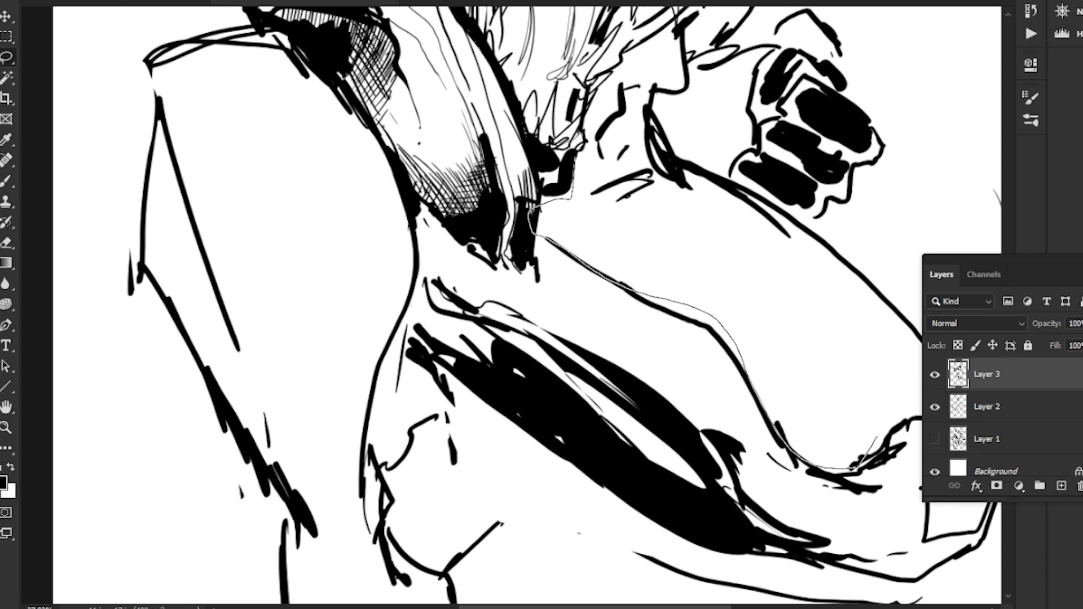
pyautogui.moveTo(887, 412); pyautogui.dragTo(808, 327)
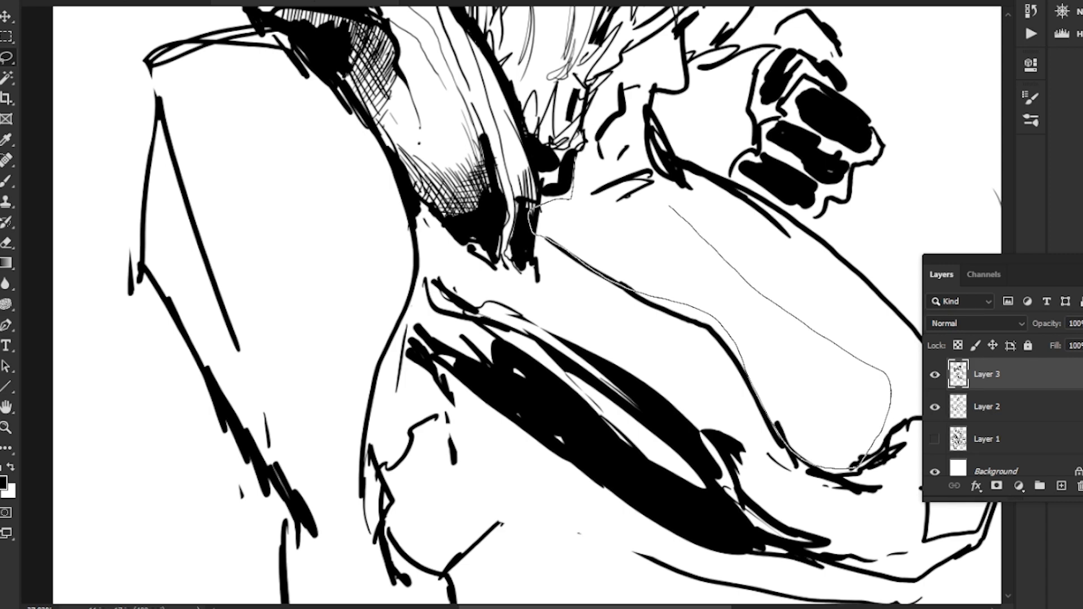
pyautogui.moveTo(667, 204); pyautogui.dragTo(699, 282)
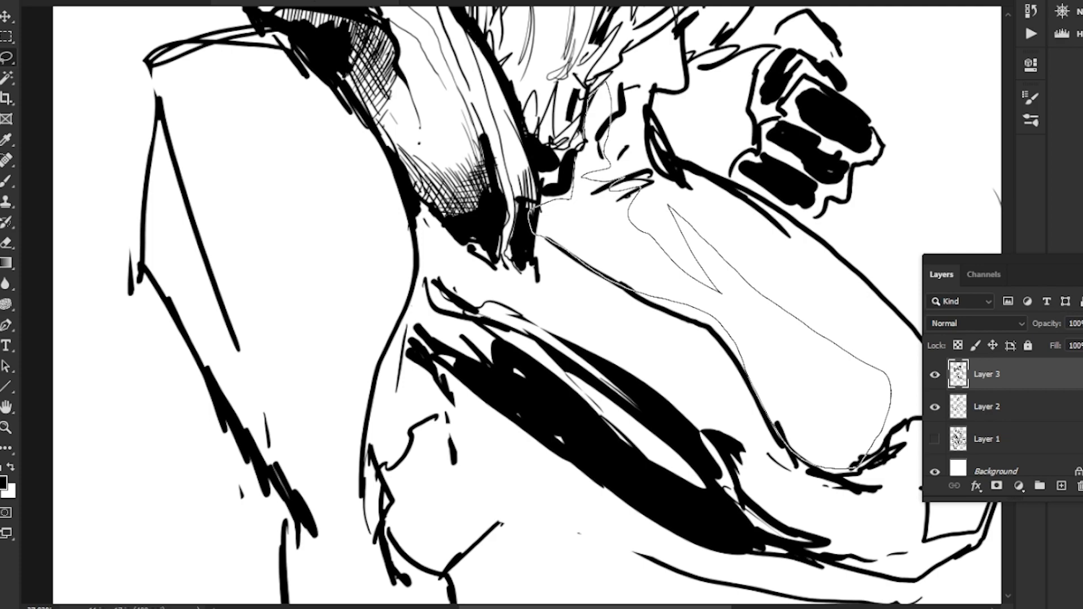
pyautogui.moveTo(846, 469); pyautogui.dragTo(859, 468)
pyautogui.hotkey('alt', 'BackSpace')
pyautogui.moveTo(734, 339); pyautogui.dragTo(605, 278)
pyautogui.hotkey('ctrl', 'd')
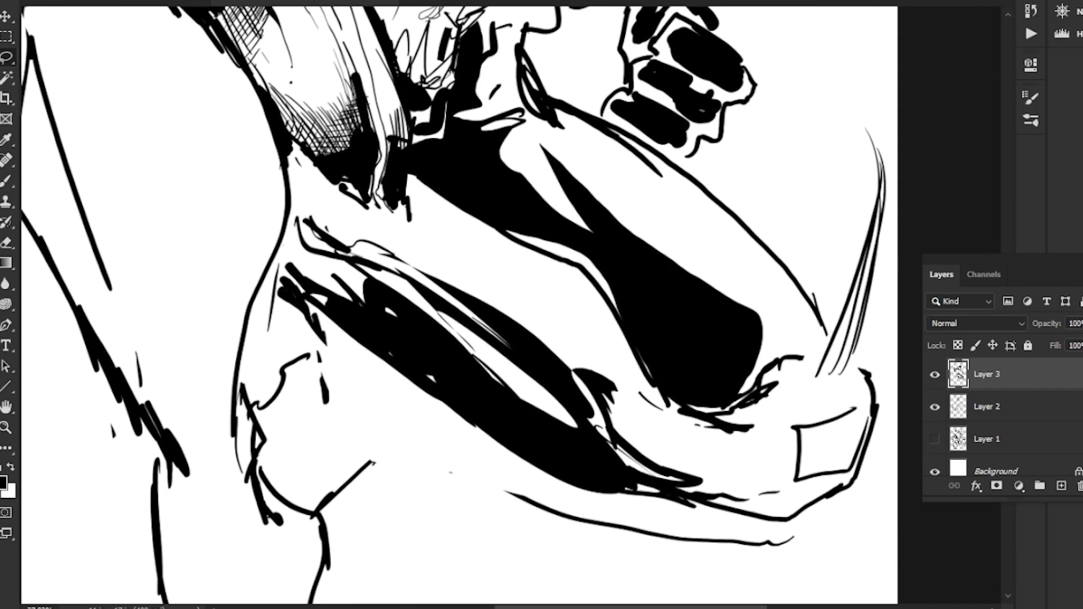
# Step: Lasso a spiked muscle shadow along the inner edge of the bent leg's thigh and fill it with black
pyautogui.press('z')
pyautogui.moveTo(392, 340); pyautogui.dragTo(288, 332)
pyautogui.moveTo(254, 233)
pyautogui.mouseDown()
pyautogui.moveTo(470, 240)
pyautogui.moveTo(491, 166)
pyautogui.mouseUp()
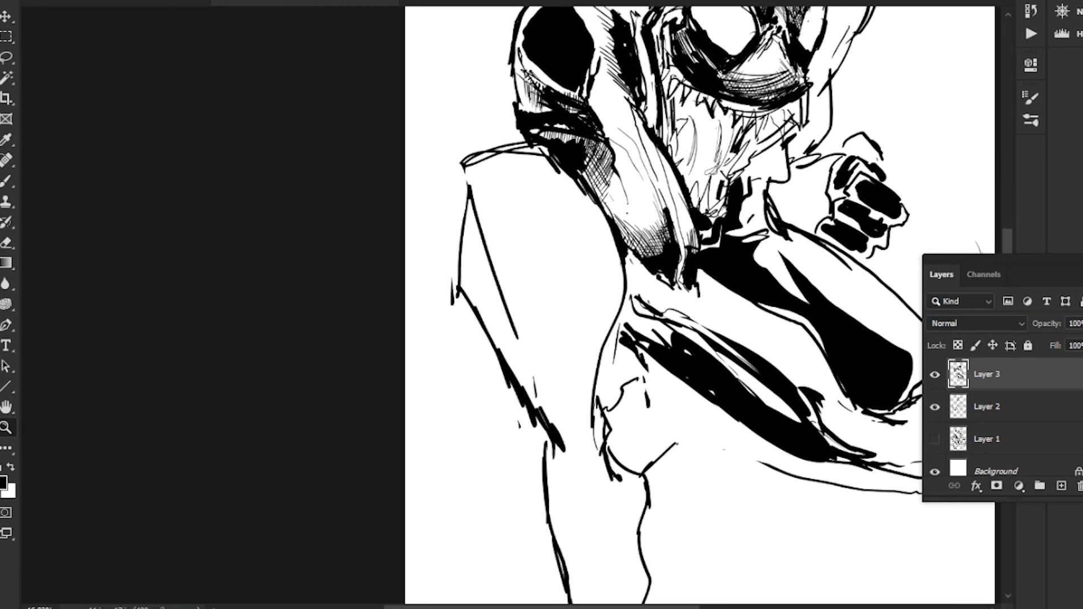
pyautogui.press('l')
pyautogui.press('b')
pyautogui.press('l')
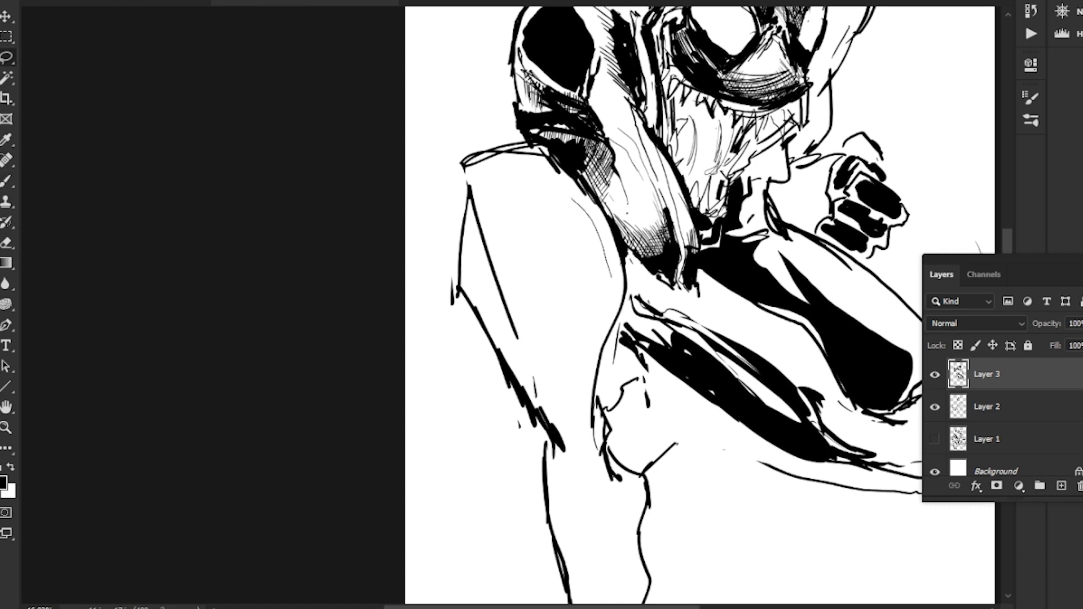
pyautogui.moveTo(615, 279)
pyautogui.mouseDown()
pyautogui.moveTo(586, 370)
pyautogui.moveTo(564, 276)
pyautogui.moveTo(567, 186)
pyautogui.mouseUp()
pyautogui.hotkey('alt', 'BackSpace')
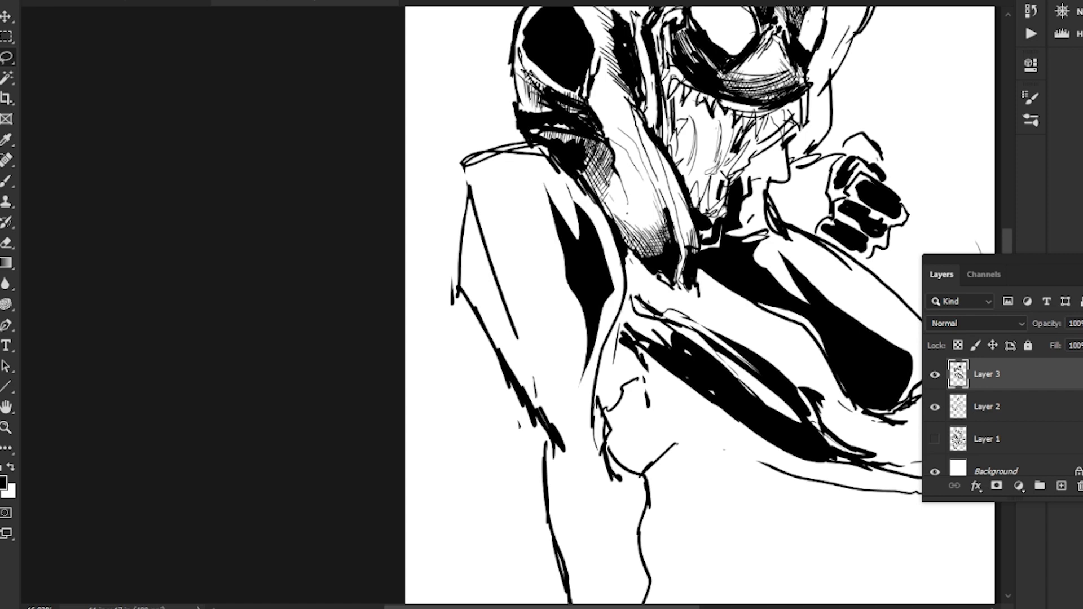
# Step: Lasso and fill the middle of the bent leg's lower part and its knee area in black, leaving a small highlight
pyautogui.scroll(-5, 685, 305)
pyautogui.moveTo(539, 272)
pyautogui.mouseDown()
pyautogui.moveTo(565, 411)
pyautogui.moveTo(621, 433)
pyautogui.moveTo(604, 308)
pyautogui.moveTo(539, 278)
pyautogui.mouseUp()
pyautogui.hotkey('alt', 'BackSpace')
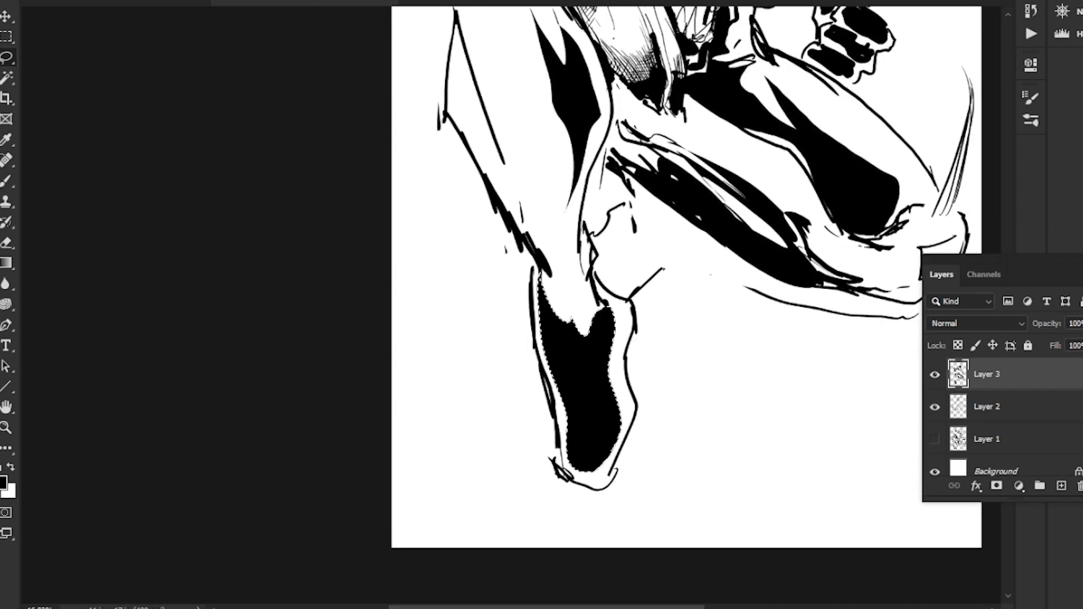
pyautogui.scroll(2, 685, 305)
pyautogui.moveTo(604, 425)
pyautogui.mouseDown()
pyautogui.moveTo(571, 343)
pyautogui.moveTo(616, 420)
pyautogui.mouseUp()
pyautogui.hotkey('alt', 'BackSpace')
pyautogui.hotkey('ctrl', 'd')
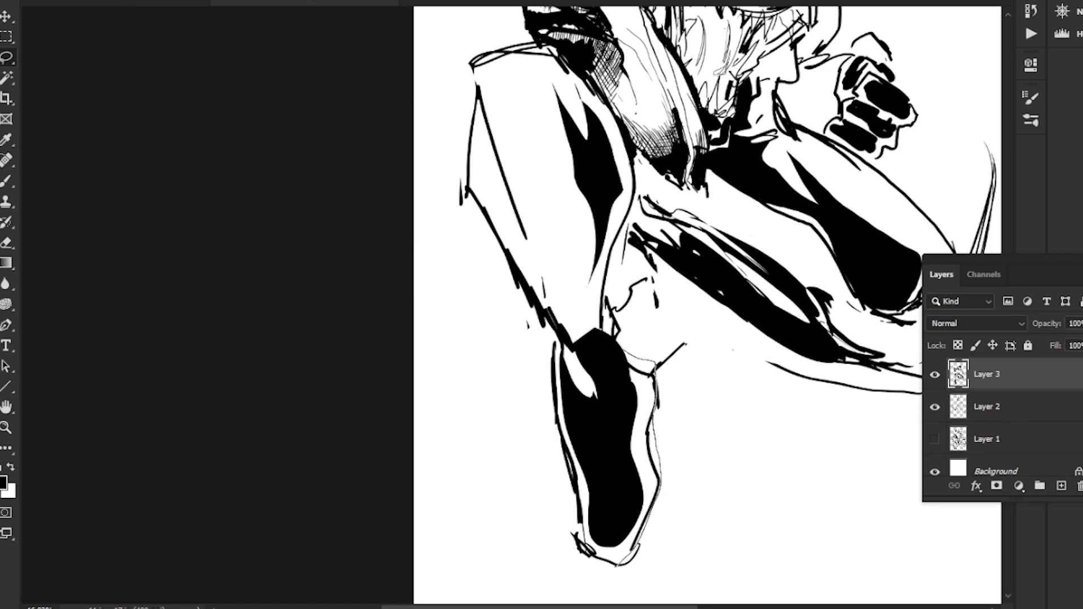
# Step: Lasso the remaining white strip along the lower leg's inner edge, fill it with black, and deselect
pyautogui.moveTo(620, 352); pyautogui.dragTo(598, 376)
pyautogui.hotkey('alt', 'BackSpace')
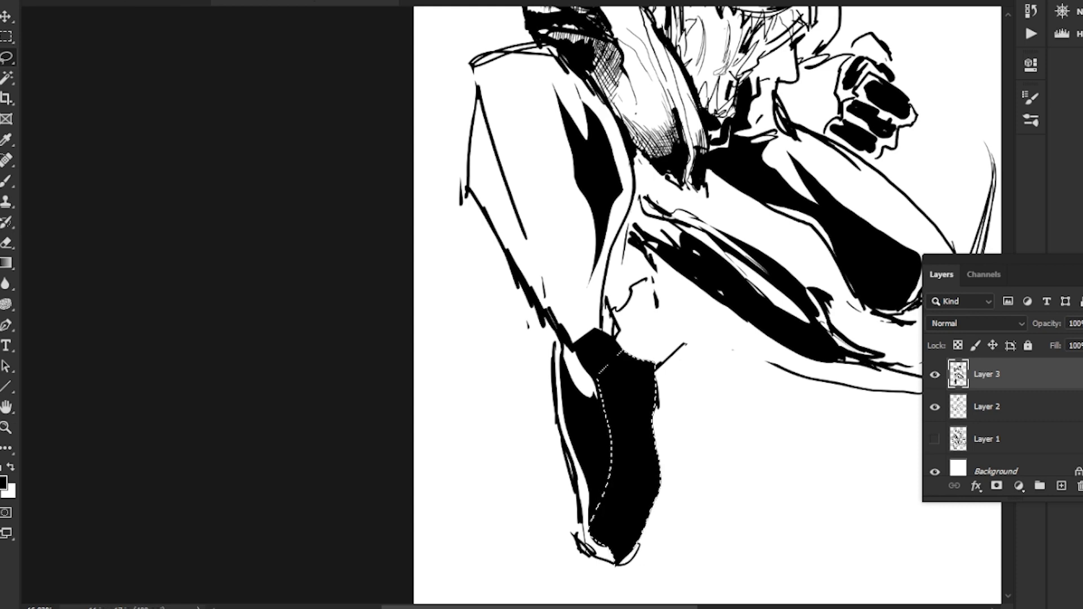
pyautogui.scroll(1, 685, 304)
pyautogui.hotkey('ctrl', 'd')
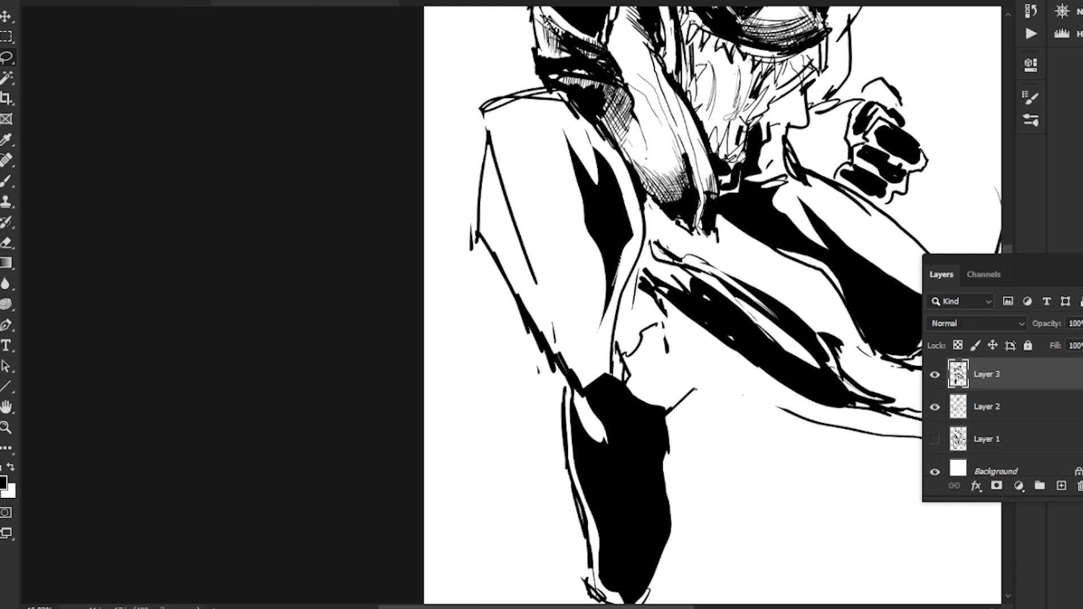
# Step: Lasso and fill the bent leg's thigh down to the knee and its narrow outer side in black, then deselect
pyautogui.moveTo(578, 332); pyautogui.dragTo(567, 158)
pyautogui.hotkey('alt', 'BackSpace')
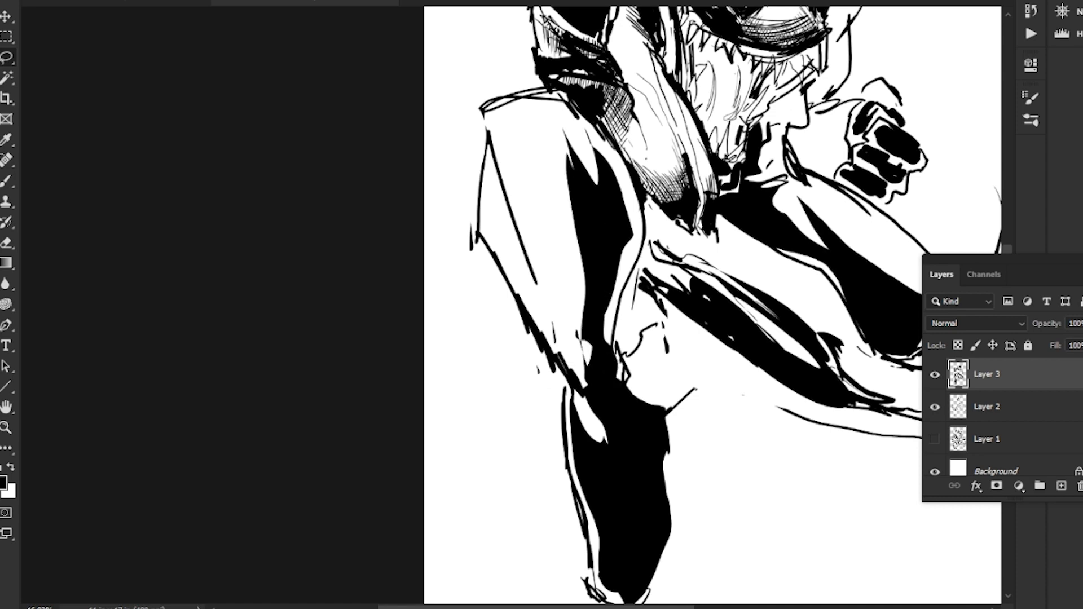
pyautogui.moveTo(648, 253); pyautogui.dragTo(669, 356)
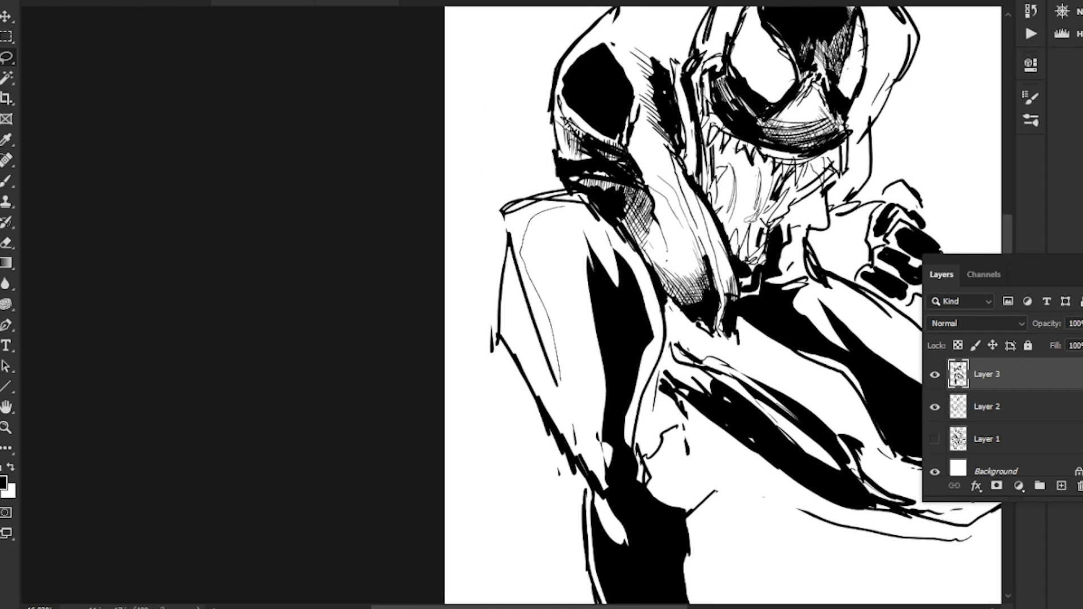
pyautogui.moveTo(569, 203)
pyautogui.mouseDown()
pyautogui.moveTo(610, 496)
pyautogui.moveTo(599, 299)
pyautogui.moveTo(573, 206)
pyautogui.mouseUp()
pyautogui.hotkey('alt', 'BackSpace')
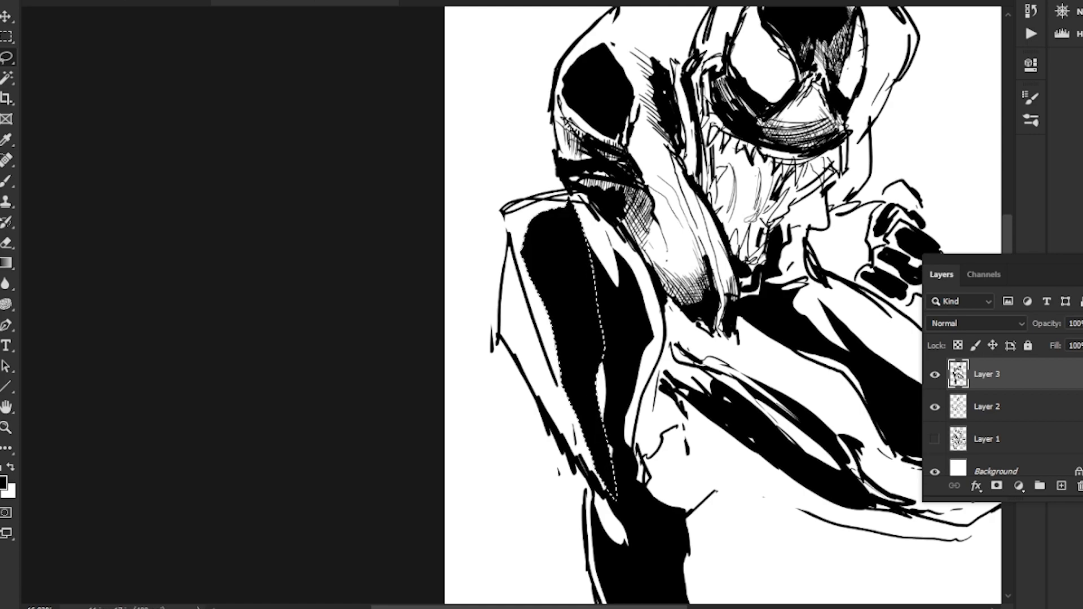
pyautogui.moveTo(505, 284)
pyautogui.mouseDown()
pyautogui.moveTo(553, 411)
pyautogui.moveTo(531, 307)
pyautogui.mouseUp()
pyautogui.hotkey('alt', 'BackSpace')
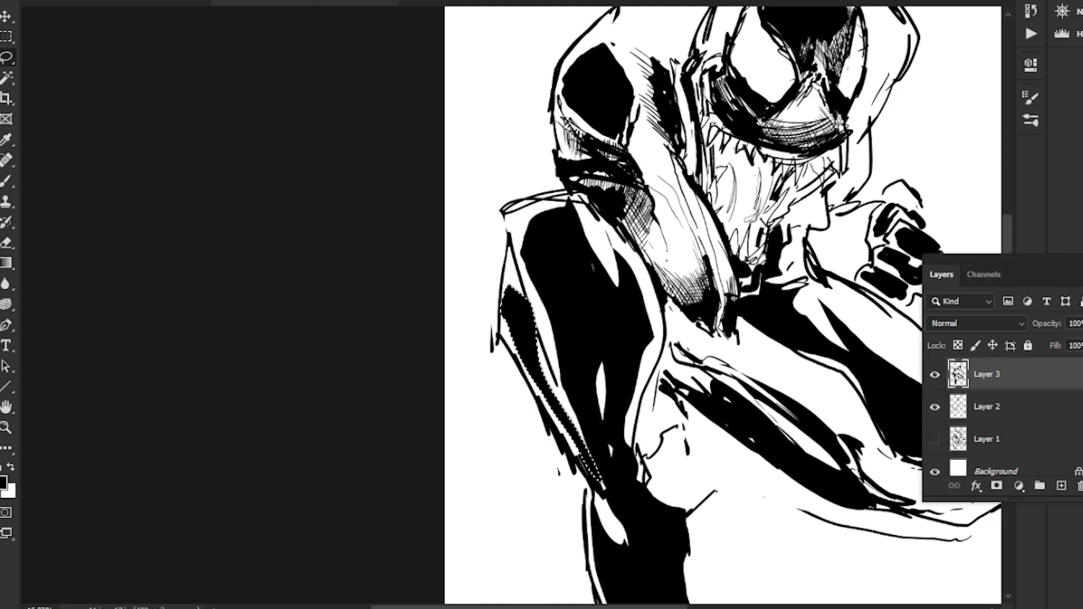
pyautogui.moveTo(676, 271)
pyautogui.mouseDown()
pyautogui.moveTo(631, 362)
pyautogui.moveTo(525, 271)
pyautogui.moveTo(566, 423)
pyautogui.mouseUp()
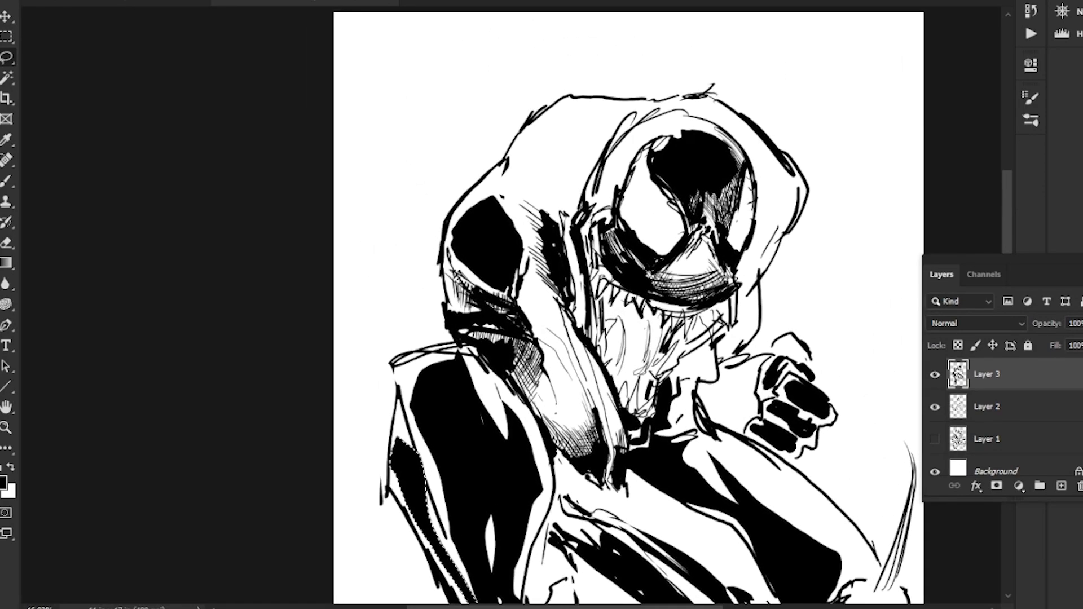
pyautogui.hotkey('ctrl', 'd')
# Step: Lasso and fill black areas on the upper back, behind the far eye, and along the outline below it, then deselect
pyautogui.moveTo(600, 102); pyautogui.dragTo(524, 165)
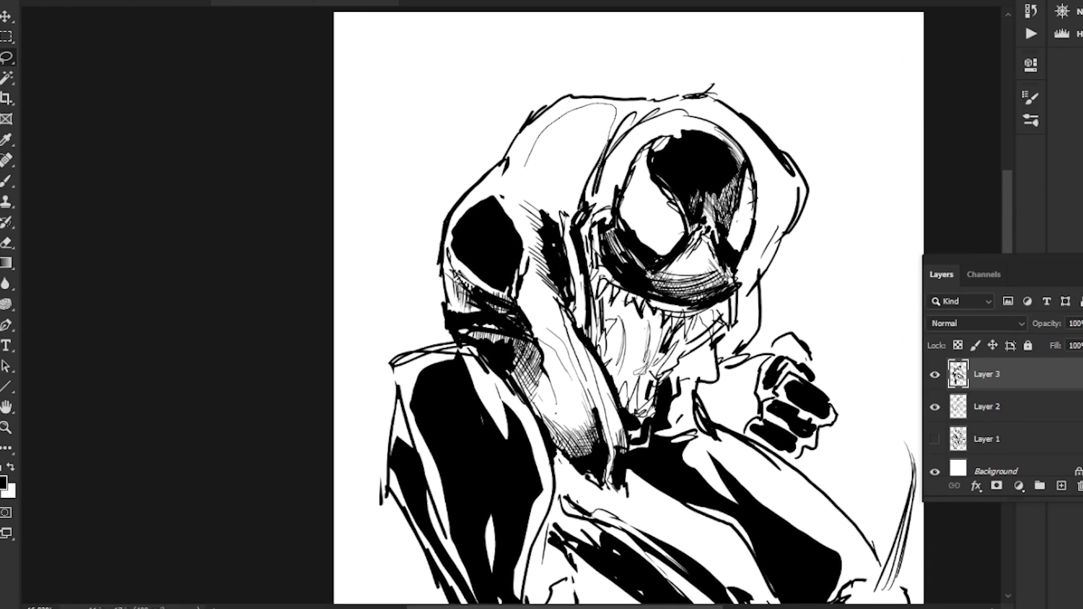
pyautogui.hotkey('alt', 'BackSpace')
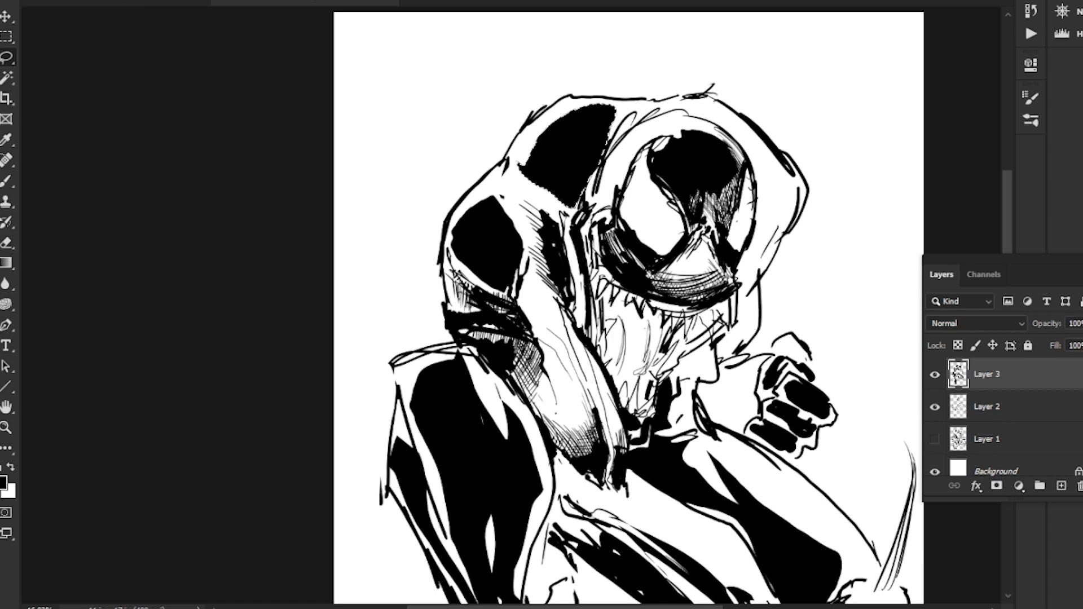
pyautogui.hotkey('alt', 'BackSpace')
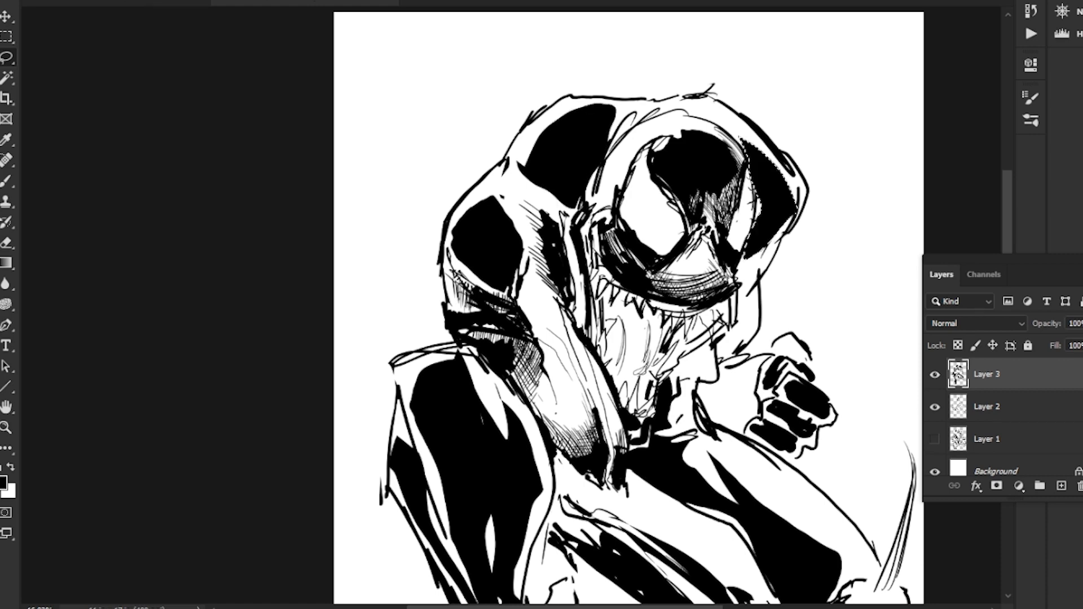
pyautogui.moveTo(632, 361); pyautogui.dragTo(652, 244)
pyautogui.moveTo(777, 177); pyautogui.dragTo(755, 231)
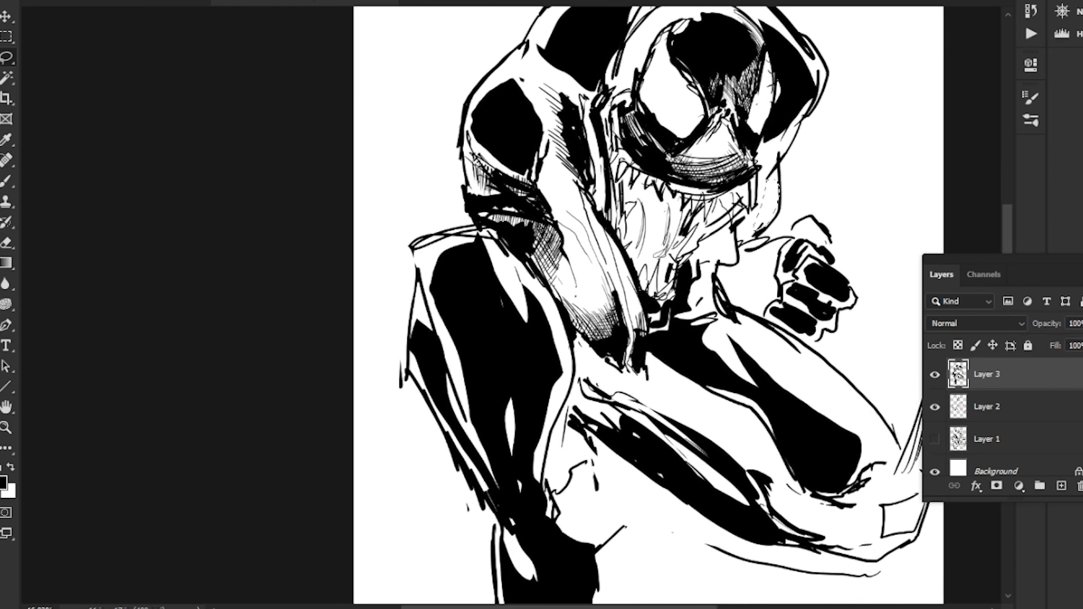
pyautogui.hotkey('alt', 'BackSpace')
pyautogui.hotkey('ctrl', 'd')
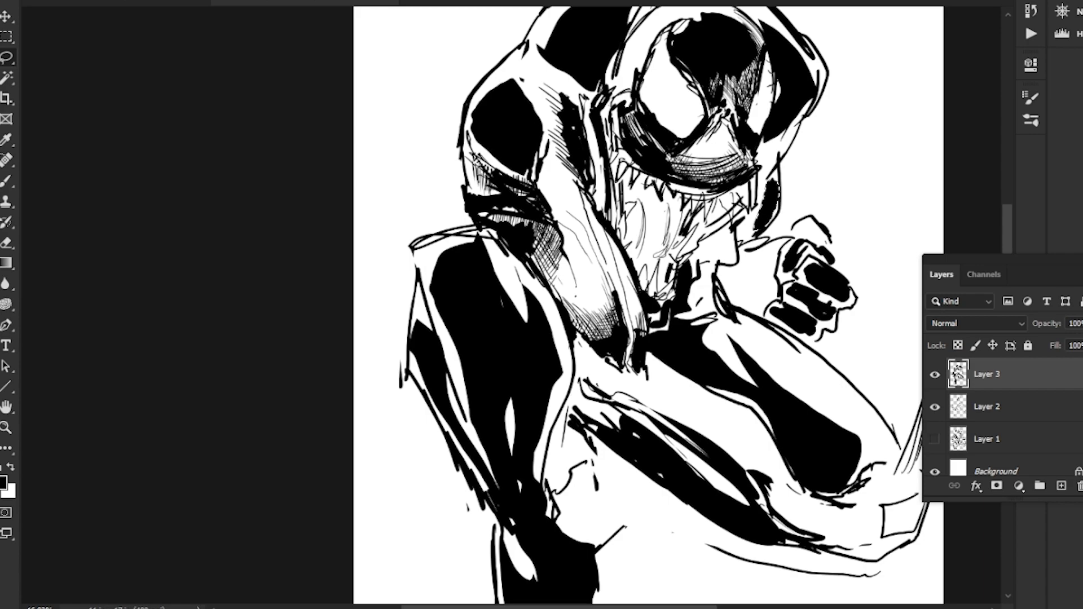
# Step: On Layer 2, lasso the outer outline beside the shoulder's black patch, delete that section, and deselect
pyautogui.hotkey('ctrl', '-')
pyautogui.hotkey('ctrl', '-')
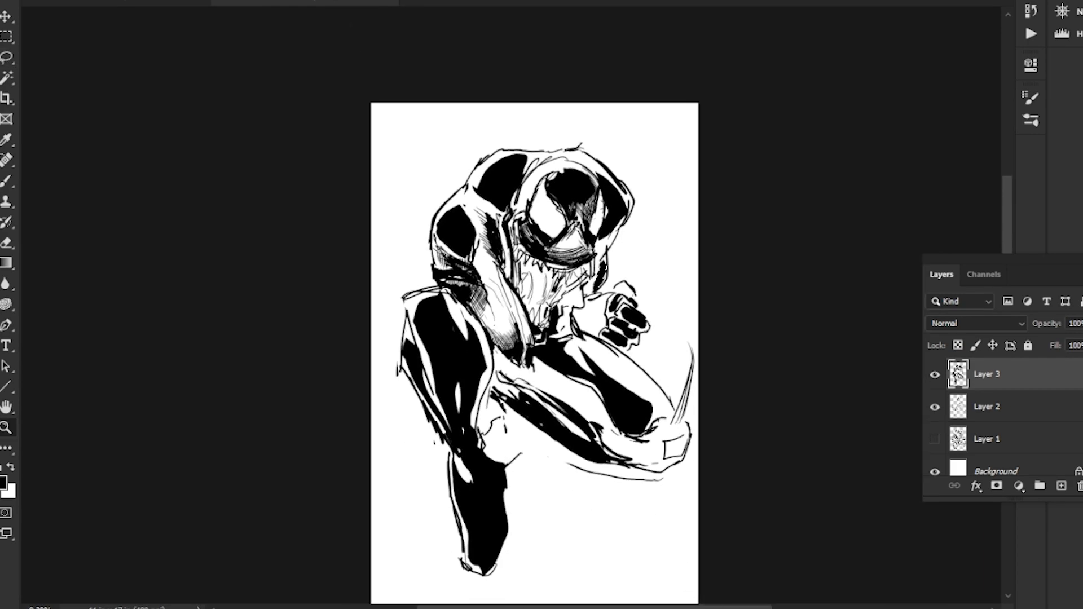
pyautogui.hotkey('ctrl', '+')
pyautogui.hotkey('ctrl', '+')
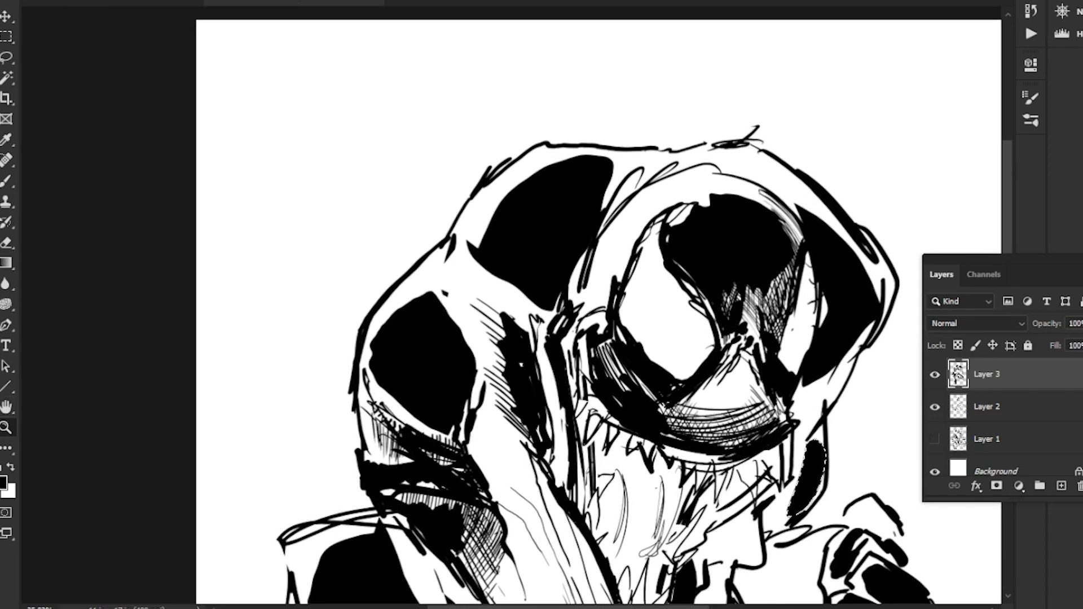
pyautogui.press('x')
pyautogui.moveTo(570, 418); pyautogui.dragTo(659, 230)
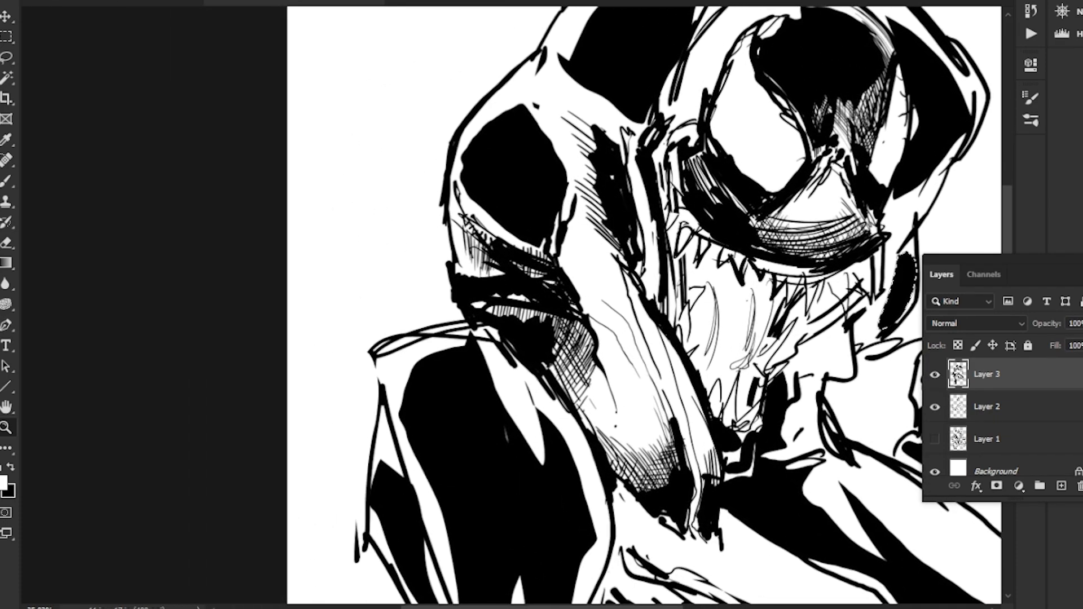
pyautogui.press('x')
pyautogui.click(987, 406)
pyautogui.press('l')
pyautogui.moveTo(486, 103)
pyautogui.mouseDown()
pyautogui.moveTo(460, 144)
pyautogui.moveTo(454, 254)
pyautogui.moveTo(415, 292)
pyautogui.moveTo(483, 101)
pyautogui.mouseUp()
pyautogui.press('Delete')
pyautogui.hotkey('ctrl', 'd')
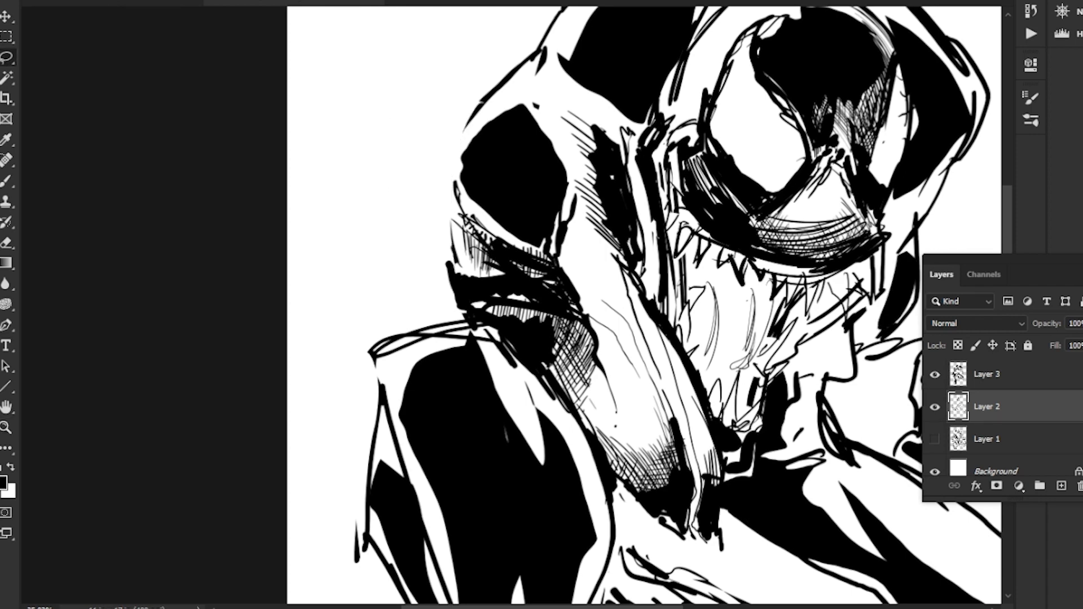
# Step: Lasso the outer outline running from the back down to the near shoulder, delete that section, and deselect
pyautogui.moveTo(541, 83); pyautogui.dragTo(536, 54)
pyautogui.press('Delete')
pyautogui.hotkey('ctrl', 'd')
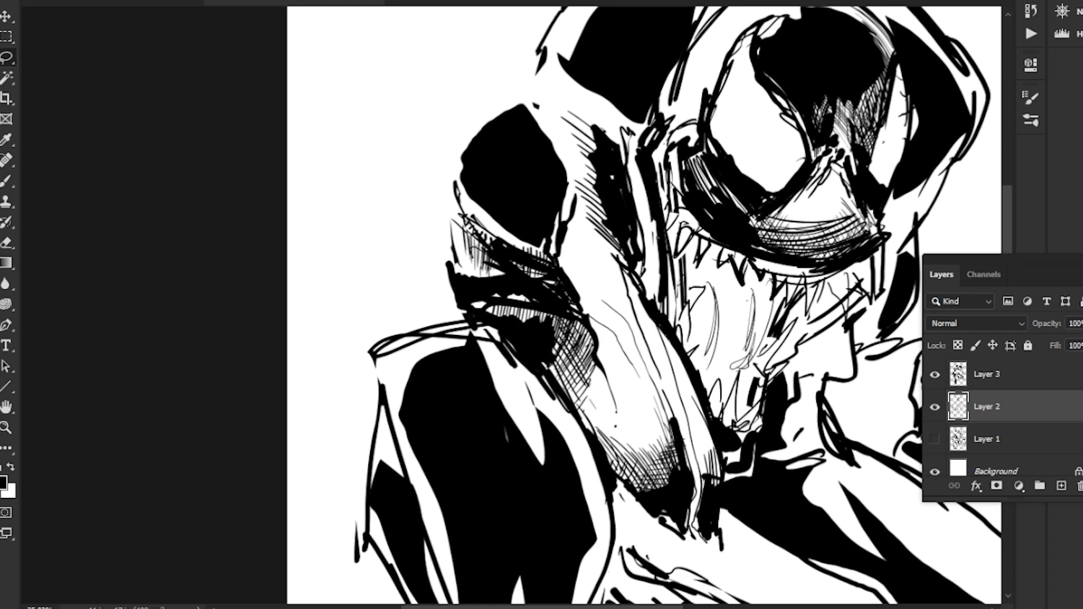
# Step: Brush a thick new black outline along the upper back, around the near shoulder, and down the outer arm
pyautogui.press('b')
pyautogui.moveTo(523, 56)
pyautogui.mouseDown()
pyautogui.moveTo(458, 101)
pyautogui.moveTo(417, 159)
pyautogui.moveTo(411, 217)
pyautogui.moveTo(430, 280)
pyautogui.moveTo(460, 315)
pyautogui.mouseUp()
pyautogui.scroll(3, 643, 305)
pyautogui.moveTo(590, 117)
pyautogui.mouseDown()
pyautogui.moveTo(529, 190)
pyautogui.moveTo(522, 178)
pyautogui.mouseUp()
pyautogui.moveTo(560, 142); pyautogui.dragTo(511, 186)
pyautogui.moveTo(621, 91); pyautogui.dragTo(595, 123)
pyautogui.moveTo(664, 84); pyautogui.dragTo(618, 97)
pyautogui.moveTo(643, 406); pyautogui.dragTo(623, 199)
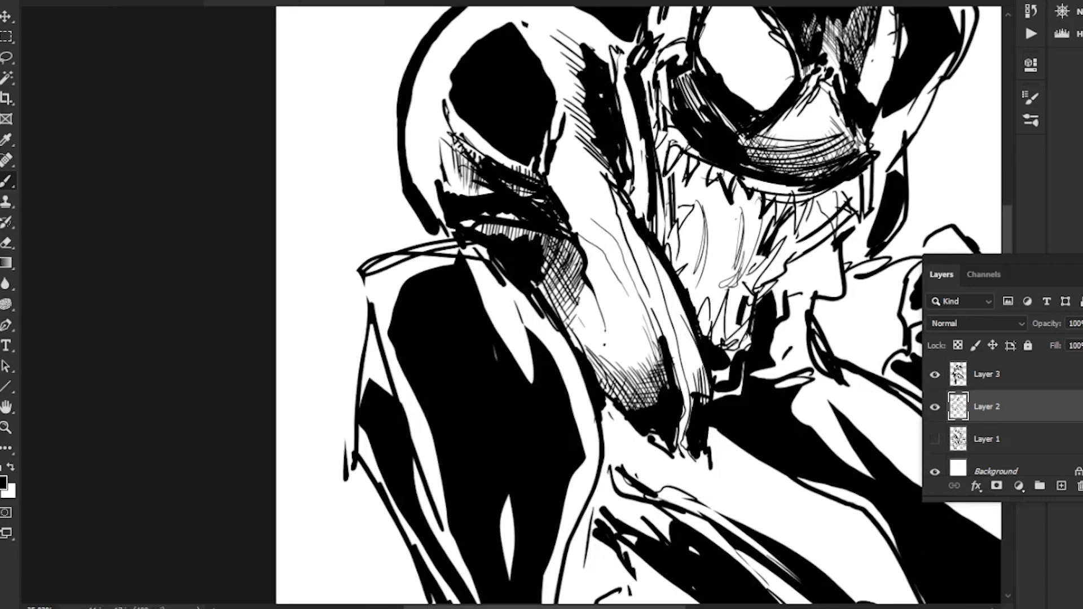
# Step: On Layer 3, lasso and fill black areas extending the near shoulder's patch and the shading on the arm below it
pyautogui.click(987, 375)
pyautogui.press('l')
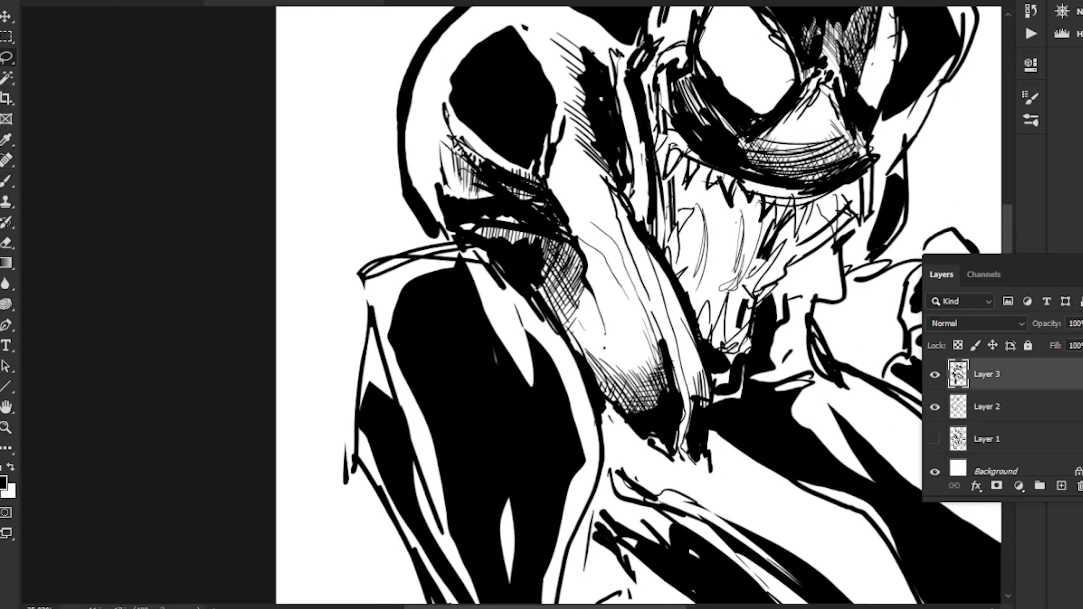
pyautogui.moveTo(477, 37)
pyautogui.mouseDown()
pyautogui.moveTo(421, 86)
pyautogui.moveTo(423, 104)
pyautogui.moveTo(471, 134)
pyautogui.moveTo(418, 169)
pyautogui.moveTo(454, 215)
pyautogui.moveTo(448, 186)
pyautogui.moveTo(503, 186)
pyautogui.mouseUp()
pyautogui.hotkey('alt', 'BackSpace')
pyautogui.hotkey('alt', 'BackSpace')
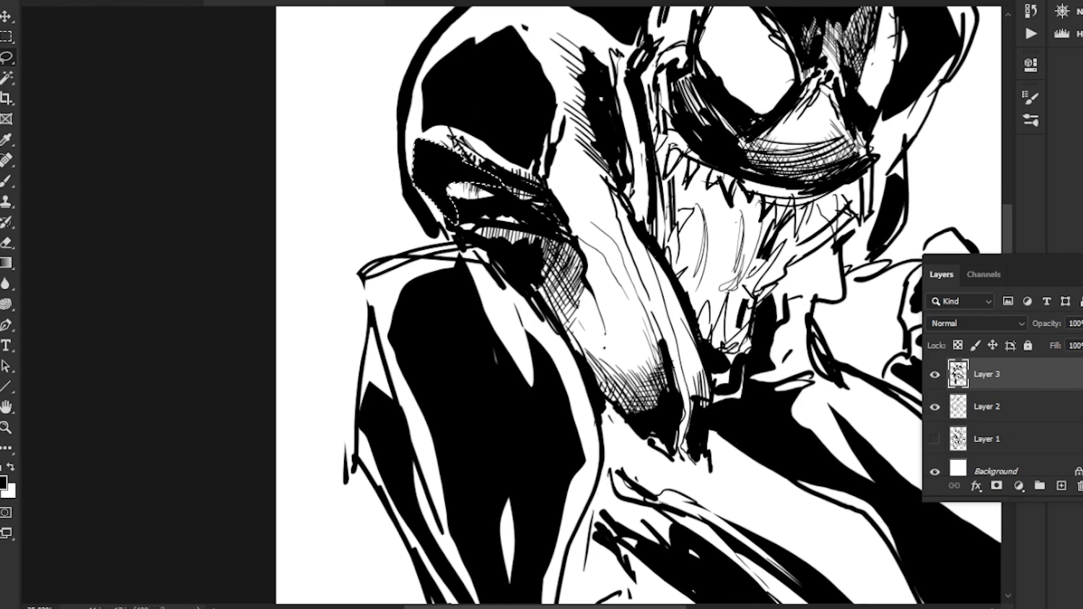
# Step: Lasso the upper side of the far bent leg's thigh, fill it with black, and deselect
pyautogui.moveTo(508, 316); pyautogui.dragTo(538, 373)
pyautogui.press('z')
pyautogui.moveTo(418, 349); pyautogui.dragTo(339, 349)
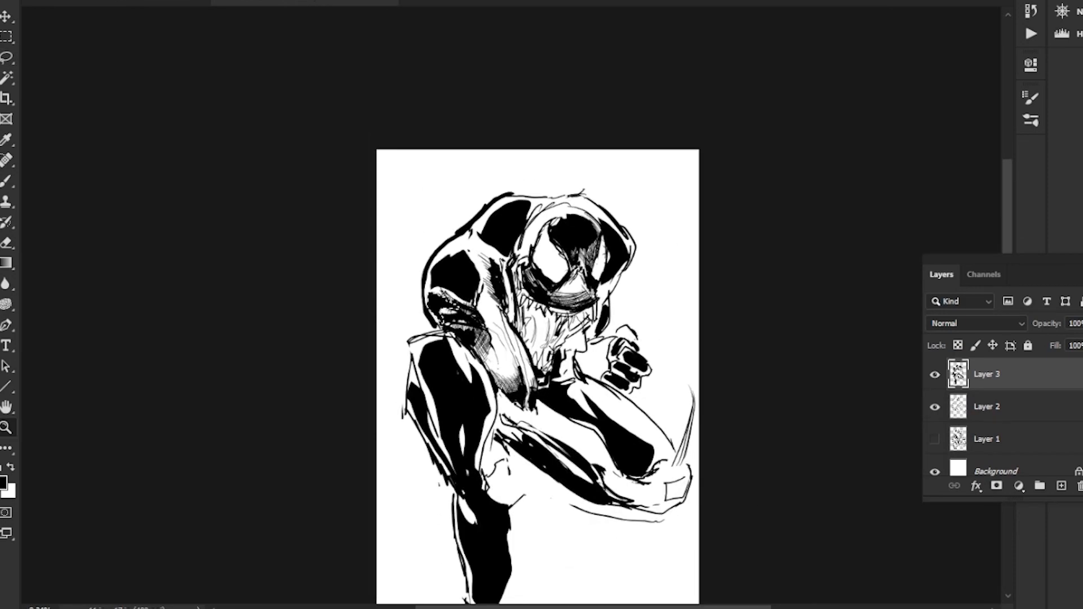
pyautogui.moveTo(442, 347); pyautogui.dragTo(507, 346)
pyautogui.moveTo(564, 440); pyautogui.dragTo(385, 184)
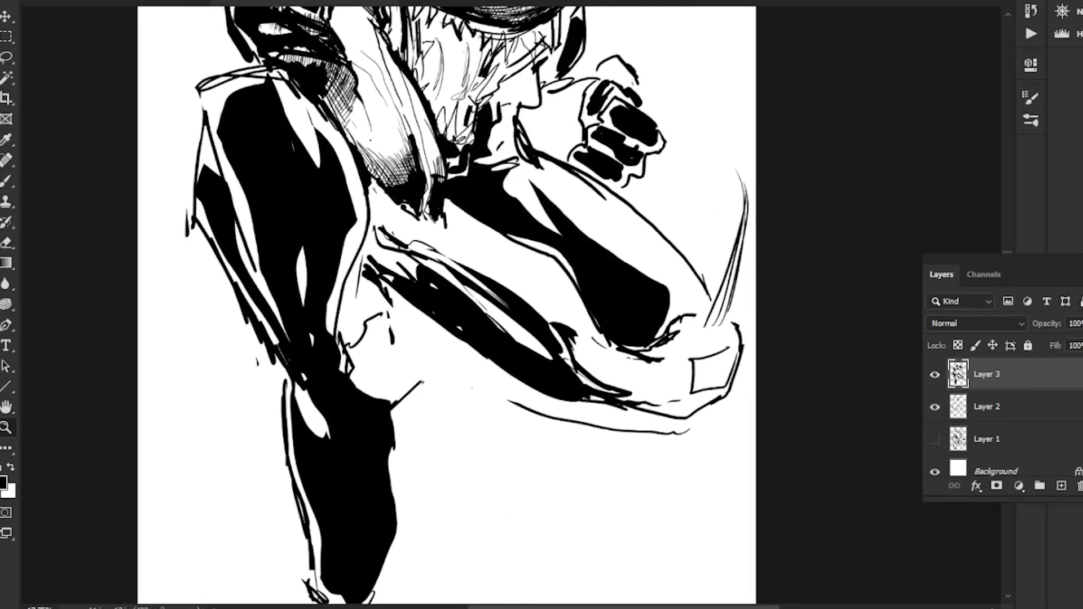
pyautogui.press('l')
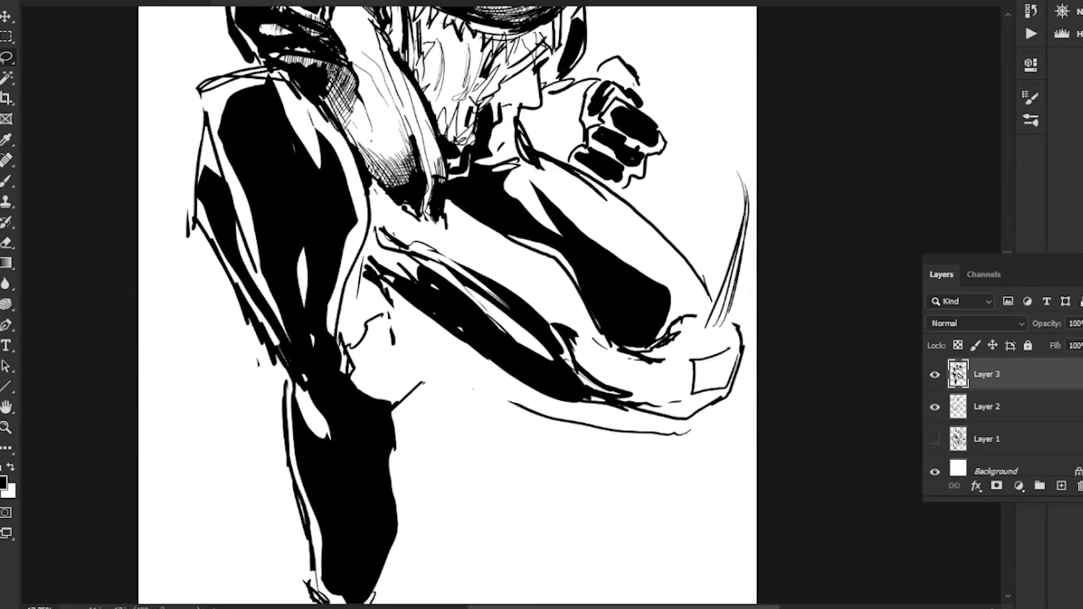
pyautogui.moveTo(519, 171); pyautogui.dragTo(525, 176)
pyautogui.hotkey('alt', 'BackSpace')
pyautogui.hotkey('ctrl', 'd')
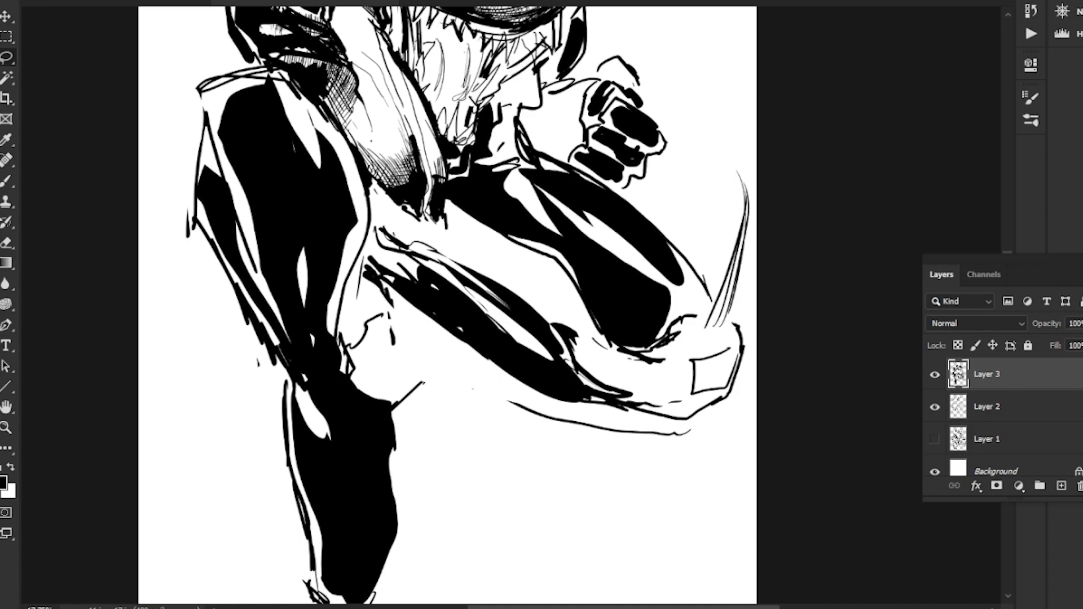
# Step: Lasso and fill a black shape along the far bent leg's underside, then switch the foreground to white and deselect
pyautogui.moveTo(535, 421)
pyautogui.mouseDown()
pyautogui.moveTo(566, 396)
pyautogui.moveTo(651, 428)
pyautogui.mouseUp()
pyautogui.hotkey('alt', 'BackSpace')
pyautogui.moveTo(311, 379); pyautogui.dragTo(451, 558)
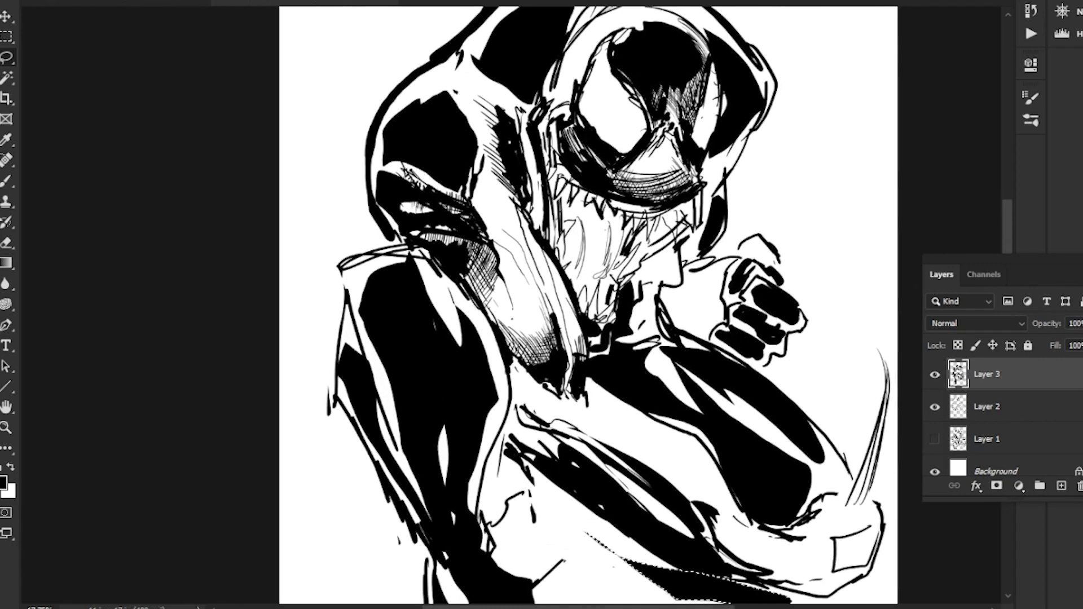
pyautogui.moveTo(620, 451); pyautogui.dragTo(669, 275)
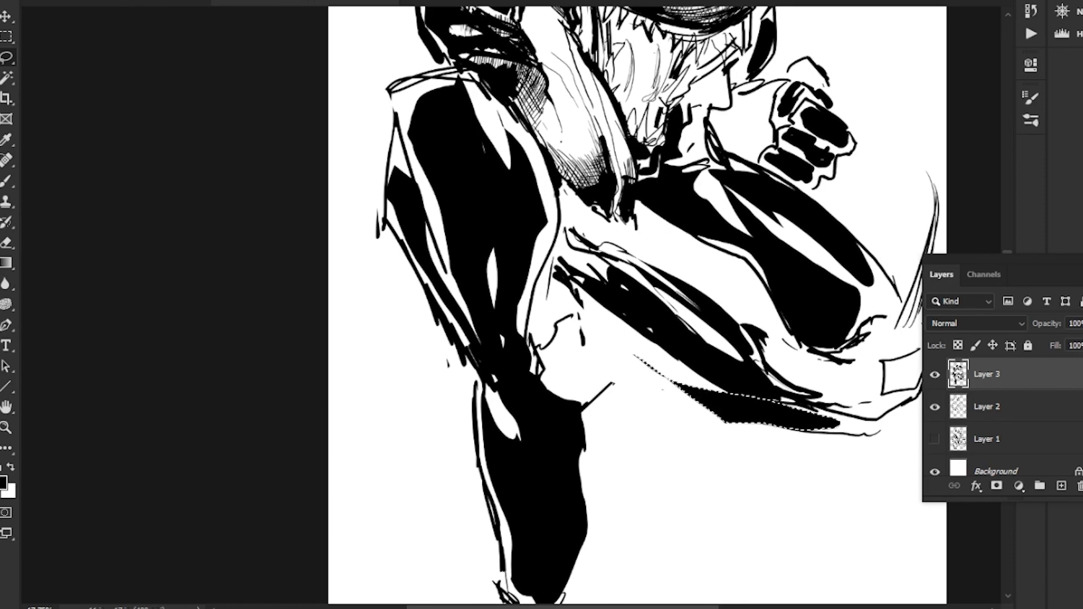
pyautogui.press('x')
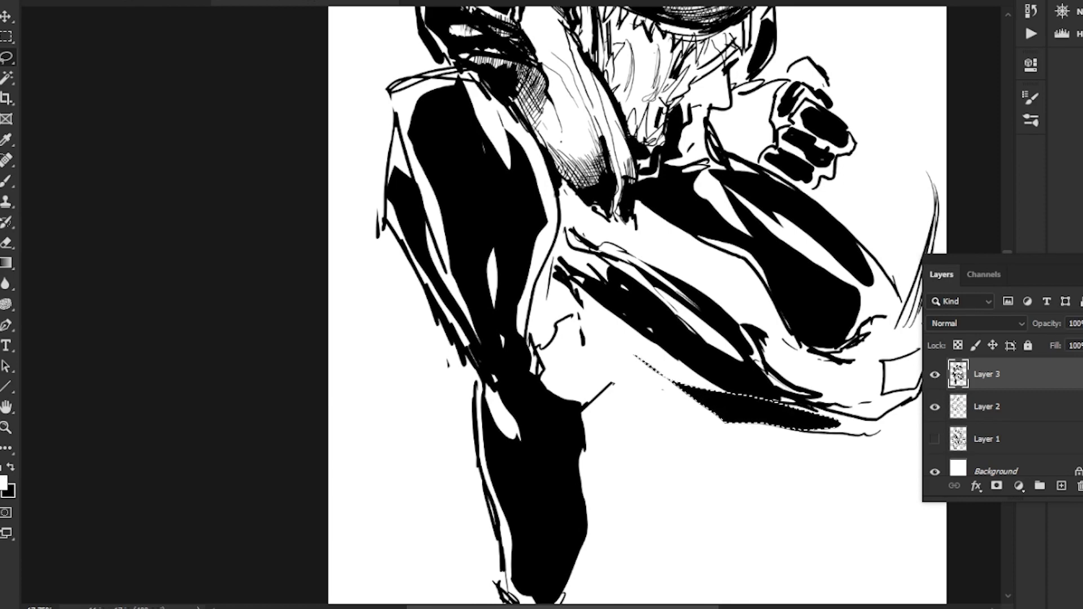
pyautogui.press('b')
pyautogui.moveTo(621, 451); pyautogui.dragTo(610, 255)
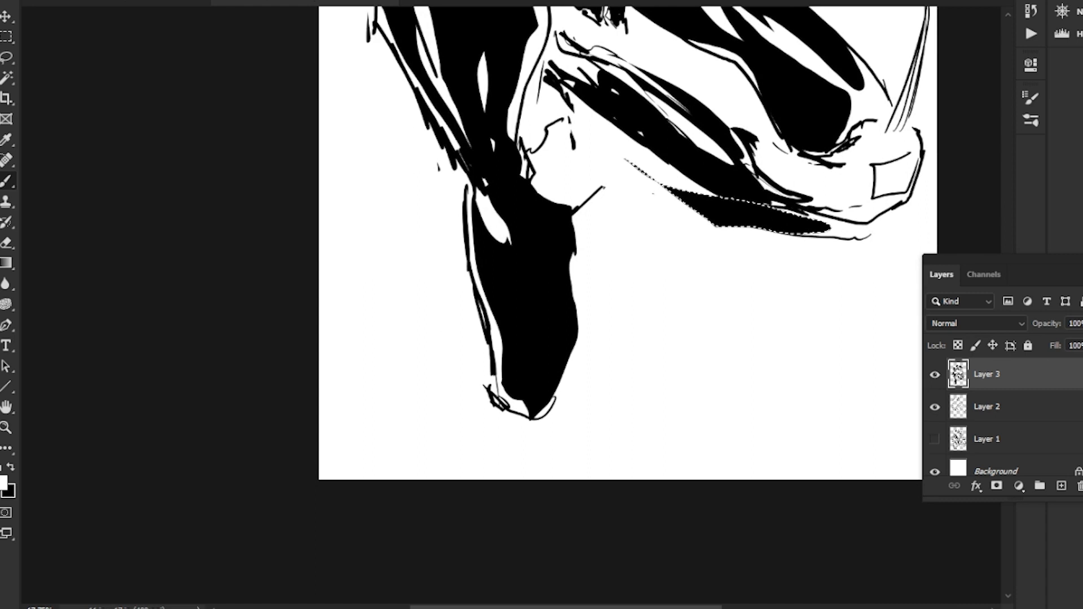
pyautogui.press('l')
pyautogui.hotkey('ctrl', 'd')
# Step: Brush two wavy white vein lines down the black area of the near lower leg
pyautogui.press('b')
pyautogui.moveTo(494, 240)
pyautogui.mouseDown()
pyautogui.moveTo(518, 335)
pyautogui.moveTo(509, 367)
pyautogui.moveTo(529, 388)
pyautogui.mouseUp()
pyautogui.moveTo(522, 222)
pyautogui.mouseDown()
pyautogui.moveTo(550, 248)
pyautogui.moveTo(562, 342)
pyautogui.mouseUp()
# Step: Paint thin, branching white veins across the black fill of the near thigh
pyautogui.scroll(5, 626, 248)
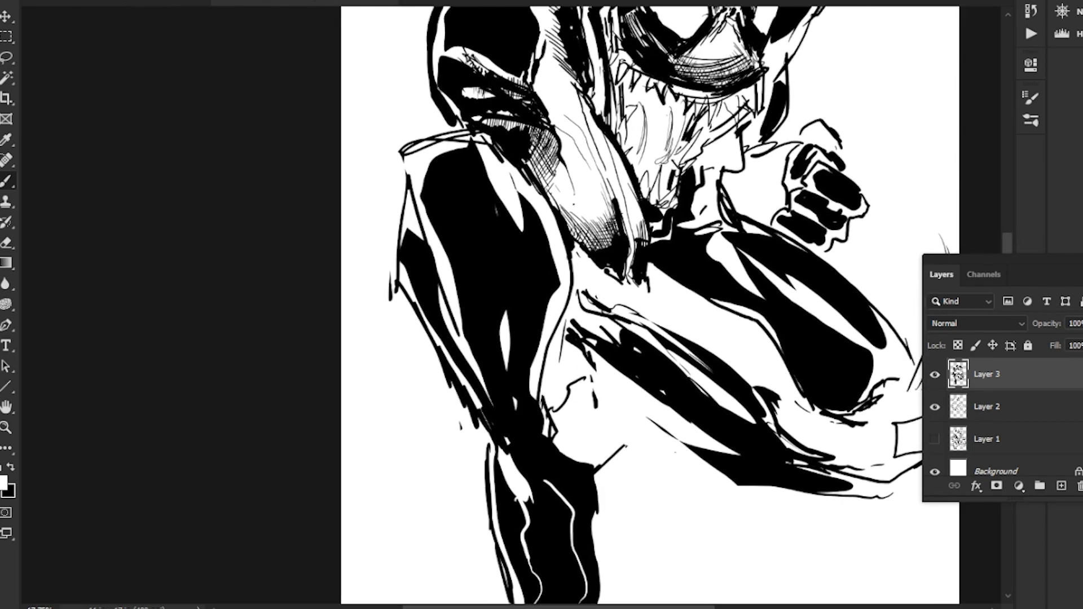
pyautogui.moveTo(529, 246)
pyautogui.mouseDown()
pyautogui.moveTo(526, 273)
pyautogui.moveTo(508, 354)
pyautogui.mouseUp()
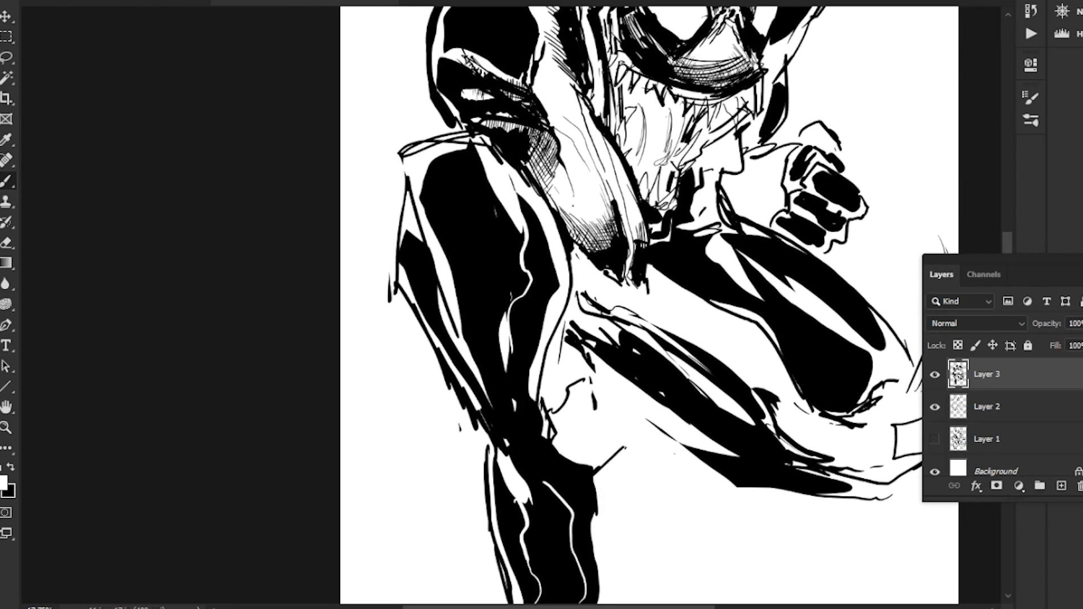
pyautogui.moveTo(489, 201); pyautogui.dragTo(505, 309)
pyautogui.moveTo(467, 167); pyautogui.dragTo(421, 253)
pyautogui.moveTo(512, 232)
pyautogui.mouseDown()
pyautogui.moveTo(451, 270)
pyautogui.moveTo(511, 229)
pyautogui.mouseUp()
pyautogui.moveTo(494, 283)
pyautogui.mouseDown()
pyautogui.moveTo(470, 315)
pyautogui.moveTo(464, 354)
pyautogui.mouseUp()
# Step: Paint curved white veins across the black patch on the near shoulder
pyautogui.scroll(3, 626, 304)
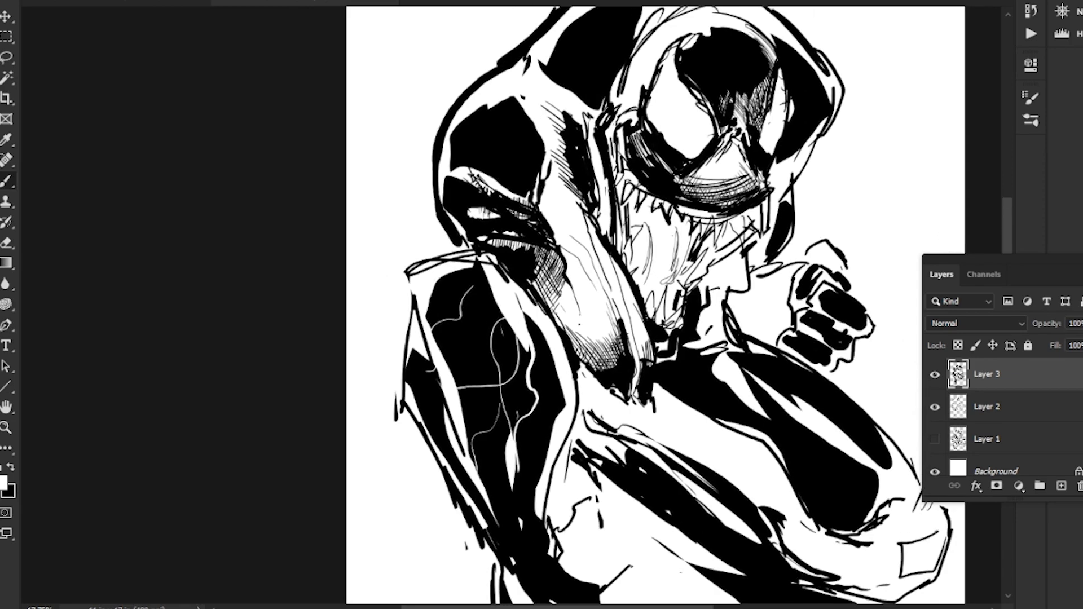
pyautogui.moveTo(518, 232); pyautogui.dragTo(496, 269)
pyautogui.moveTo(497, 214)
pyautogui.mouseDown()
pyautogui.moveTo(449, 216)
pyautogui.moveTo(435, 185)
pyautogui.mouseUp()
pyautogui.moveTo(489, 164)
pyautogui.mouseDown()
pyautogui.moveTo(519, 197)
pyautogui.moveTo(527, 262)
pyautogui.mouseUp()
pyautogui.moveTo(517, 244); pyautogui.dragTo(497, 273)
# Step: Paint white veins and a small white highlight on the black patch of the upper back
pyautogui.scroll(2, 649, 305)
pyautogui.moveTo(648, 339); pyautogui.dragTo(647, 340)
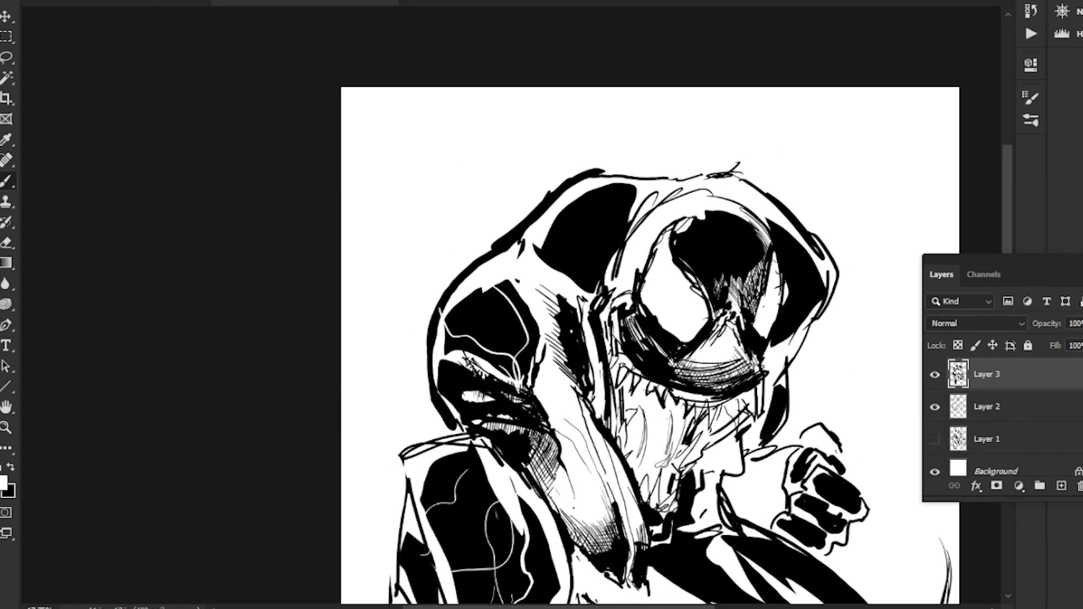
pyautogui.moveTo(584, 194); pyautogui.dragTo(562, 216)
pyautogui.moveTo(575, 211); pyautogui.dragTo(592, 284)
pyautogui.moveTo(557, 236); pyautogui.dragTo(550, 244)
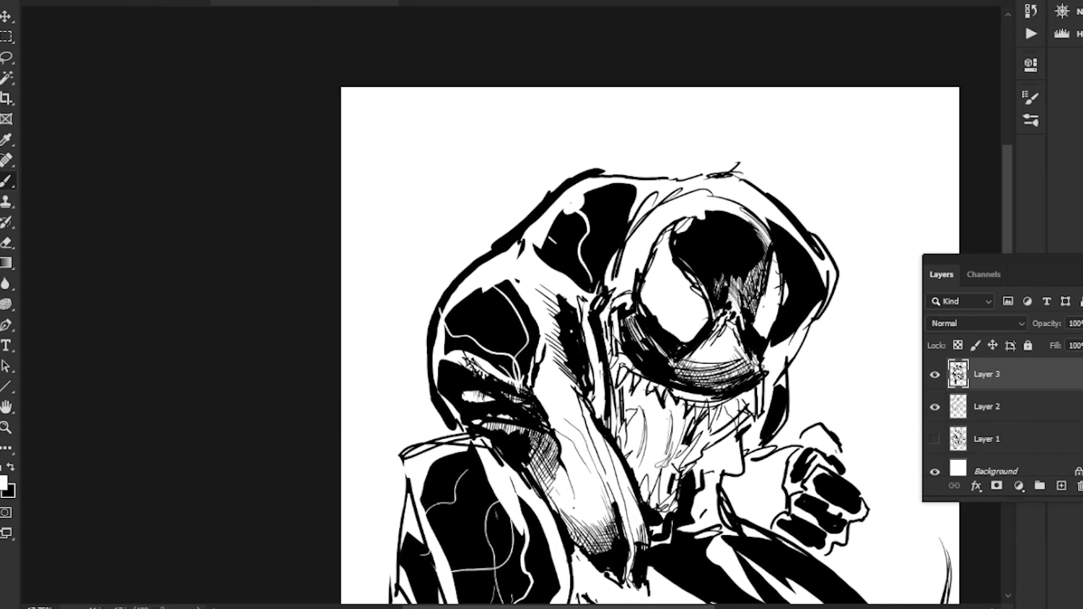
pyautogui.moveTo(599, 187); pyautogui.dragTo(619, 212)
# Step: Paint thin white veins running down the black forehead between the eyes
pyautogui.moveTo(739, 235); pyautogui.dragTo(724, 299)
pyautogui.moveTo(689, 245); pyautogui.dragTo(723, 294)
pyautogui.moveTo(681, 232); pyautogui.dragTo(689, 246)
pyautogui.moveTo(753, 221); pyautogui.dragTo(734, 283)
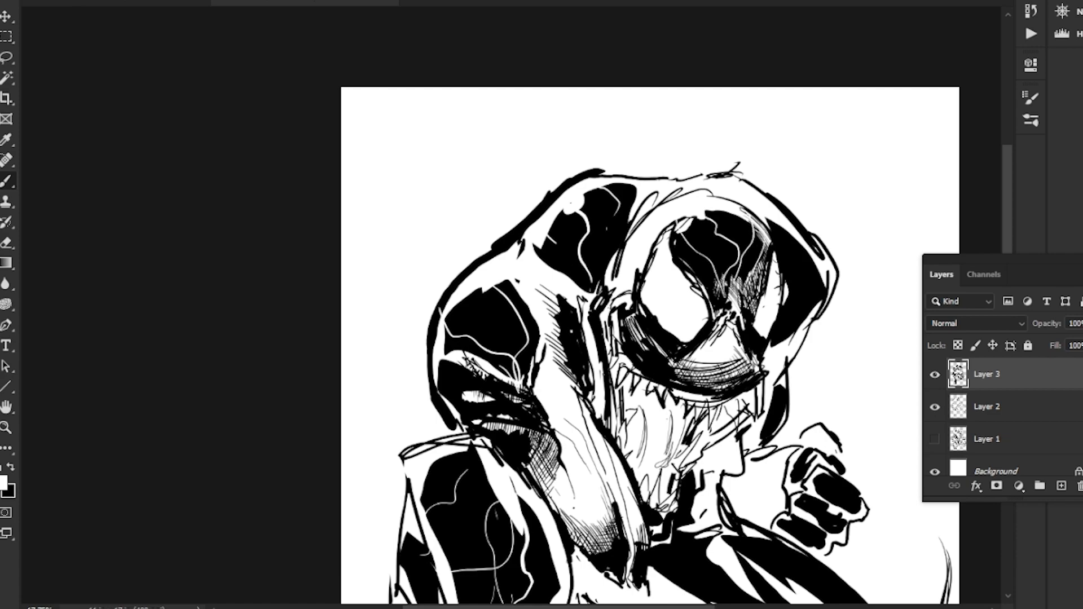
# Step: Paint white veins on the far leg's thigh and shin, the fist, and the black area behind the far eye
pyautogui.moveTo(649, 451); pyautogui.dragTo(564, 154)
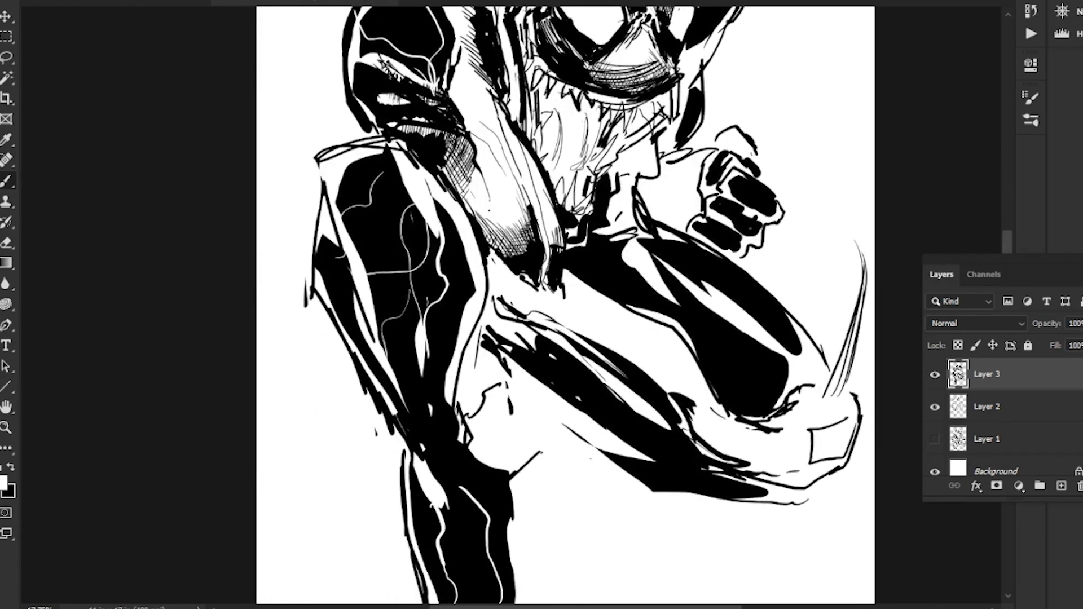
pyautogui.moveTo(683, 294)
pyautogui.mouseDown()
pyautogui.moveTo(717, 320)
pyautogui.moveTo(726, 373)
pyautogui.moveTo(745, 405)
pyautogui.moveTo(782, 357)
pyautogui.moveTo(733, 383)
pyautogui.mouseUp()
pyautogui.moveTo(620, 395)
pyautogui.mouseDown()
pyautogui.moveTo(599, 301)
pyautogui.moveTo(581, 415)
pyautogui.moveTo(583, 507)
pyautogui.mouseUp()
pyautogui.moveTo(704, 71)
pyautogui.mouseDown()
pyautogui.moveTo(712, 140)
pyautogui.moveTo(732, 151)
pyautogui.mouseUp()
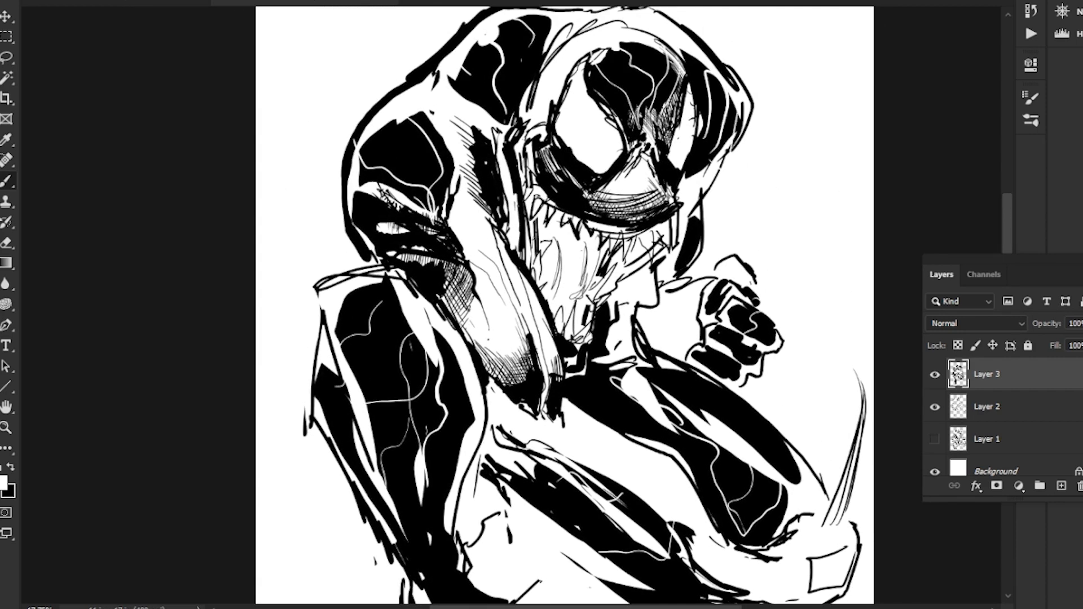
# Step: Switch the foreground to black and brush solid shading beside the lower jaw, below the far fangs
pyautogui.moveTo(564, 339); pyautogui.dragTo(600, 300)
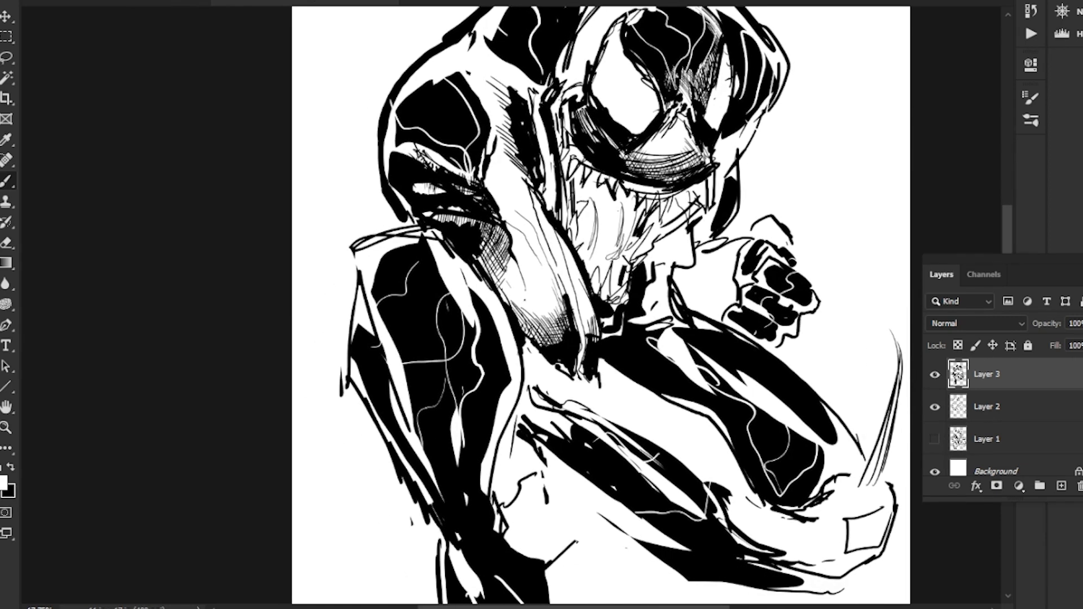
pyautogui.press('x')
pyautogui.moveTo(697, 233)
pyautogui.mouseDown()
pyautogui.moveTo(668, 265)
pyautogui.moveTo(688, 252)
pyautogui.moveTo(665, 254)
pyautogui.mouseUp()
pyautogui.moveTo(688, 201); pyautogui.dragTo(672, 216)
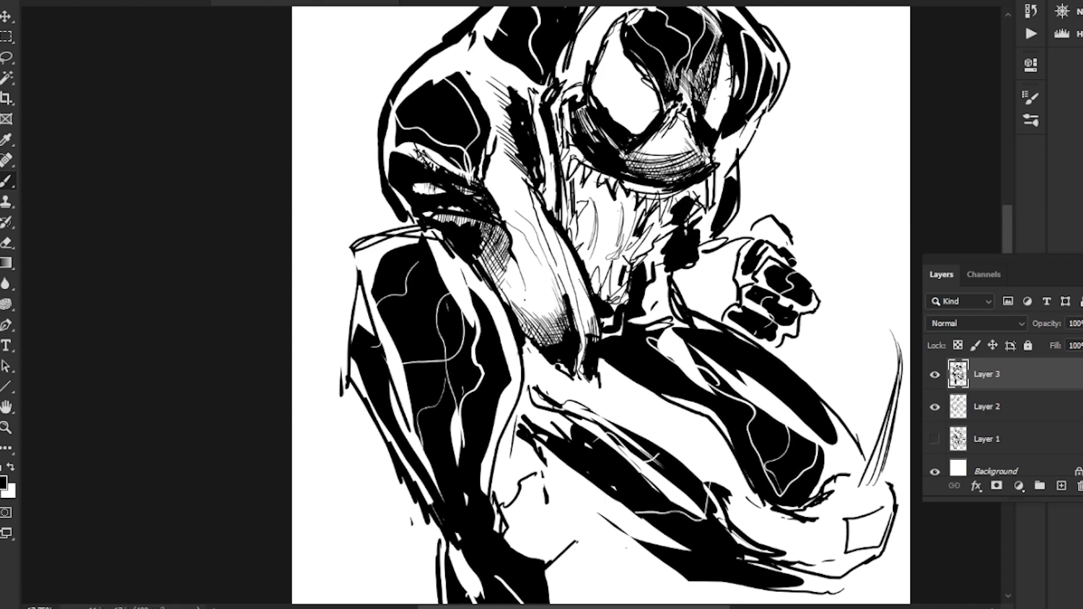
# Step: Brush black shading along the far bent leg and its foot, and fill in the rounded shape between the legs
pyautogui.moveTo(621, 429)
pyautogui.mouseDown()
pyautogui.moveTo(598, 203)
pyautogui.moveTo(682, 226)
pyautogui.mouseUp()
pyautogui.moveTo(645, 184); pyautogui.dragTo(688, 242)
pyautogui.moveTo(593, 176)
pyautogui.mouseDown()
pyautogui.moveTo(663, 220)
pyautogui.moveTo(598, 184)
pyautogui.moveTo(640, 180)
pyautogui.mouseUp()
pyautogui.moveTo(691, 229); pyautogui.dragTo(694, 241)
pyautogui.moveTo(668, 200)
pyautogui.mouseDown()
pyautogui.moveTo(730, 293)
pyautogui.moveTo(793, 317)
pyautogui.mouseUp()
pyautogui.moveTo(801, 305)
pyautogui.mouseDown()
pyautogui.moveTo(645, 275)
pyautogui.moveTo(709, 233)
pyautogui.moveTo(669, 260)
pyautogui.moveTo(682, 257)
pyautogui.mouseUp()
pyautogui.moveTo(698, 300); pyautogui.dragTo(644, 309)
pyautogui.moveTo(668, 262)
pyautogui.mouseDown()
pyautogui.moveTo(662, 307)
pyautogui.moveTo(649, 272)
pyautogui.moveTo(664, 232)
pyautogui.moveTo(642, 255)
pyautogui.mouseUp()
pyautogui.moveTo(638, 293); pyautogui.dragTo(644, 298)
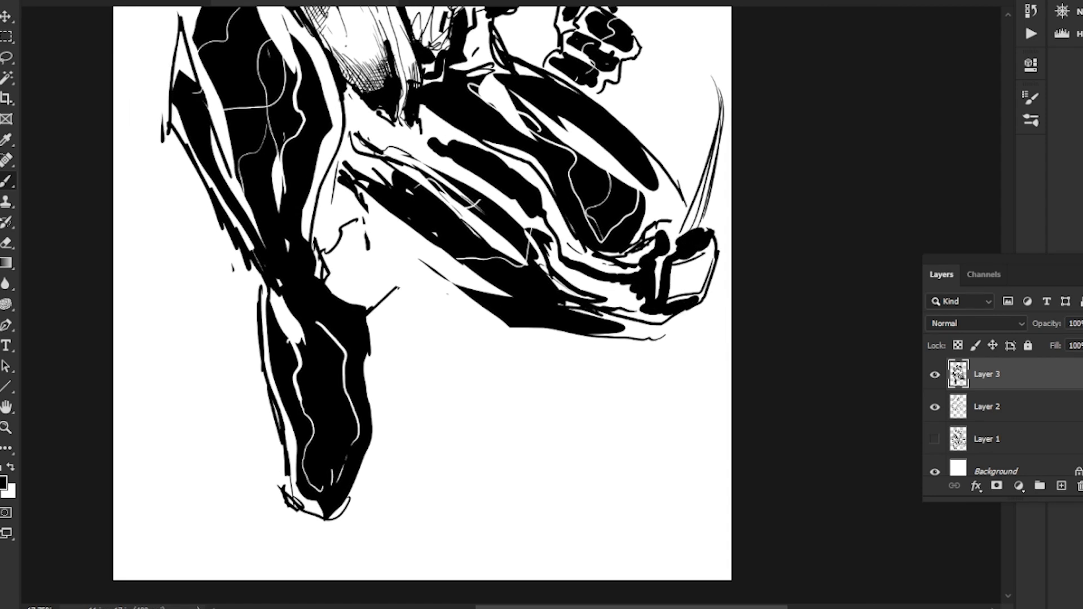
pyautogui.moveTo(531, 243)
pyautogui.mouseDown()
pyautogui.moveTo(641, 346)
pyautogui.moveTo(651, 258)
pyautogui.mouseUp()
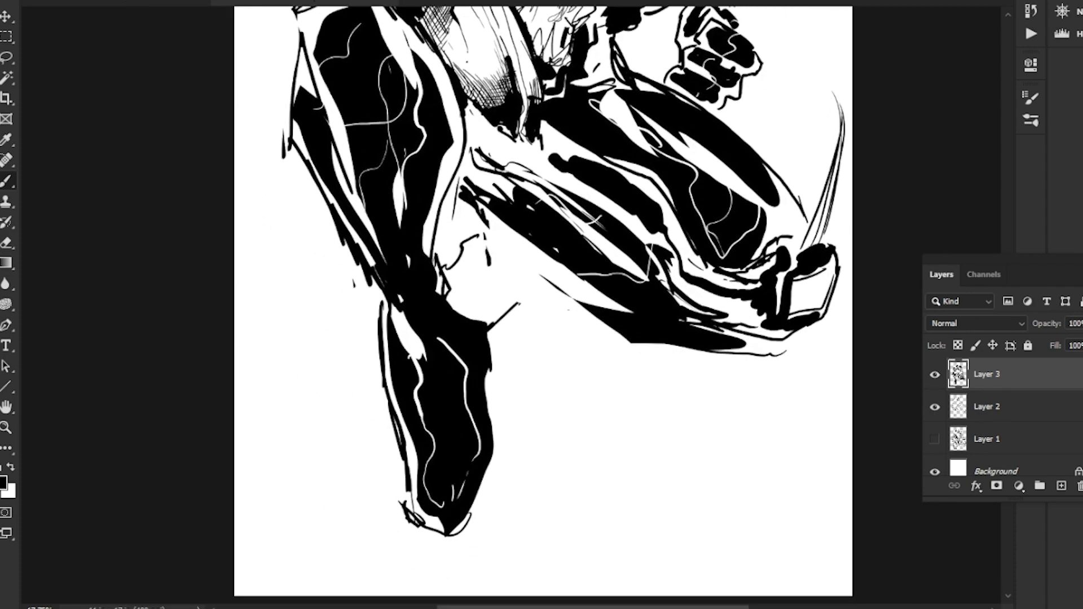
pyautogui.moveTo(511, 241)
pyautogui.mouseDown()
pyautogui.moveTo(539, 285)
pyautogui.moveTo(496, 243)
pyautogui.moveTo(468, 290)
pyautogui.moveTo(524, 288)
pyautogui.moveTo(461, 265)
pyautogui.moveTo(460, 284)
pyautogui.moveTo(488, 231)
pyautogui.moveTo(575, 292)
pyautogui.moveTo(604, 297)
pyautogui.mouseUp()
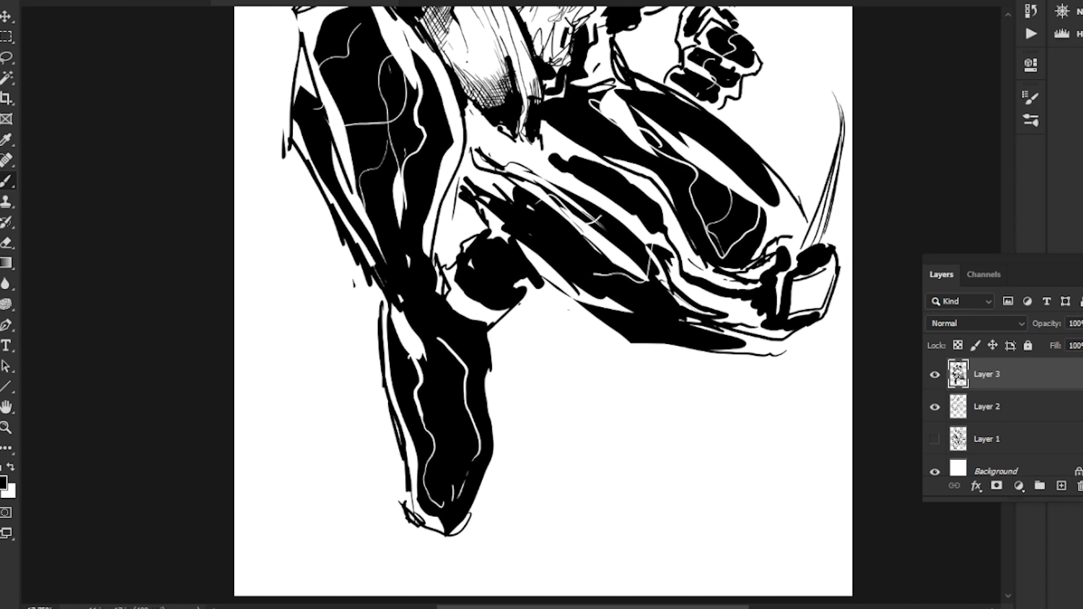
# Step: Draw a curved tendril across the canvas's upper-right corner and add small curling loops along it
pyautogui.moveTo(319, 318); pyautogui.dragTo(265, 318)
pyautogui.moveTo(361, 254); pyautogui.dragTo(394, 469)
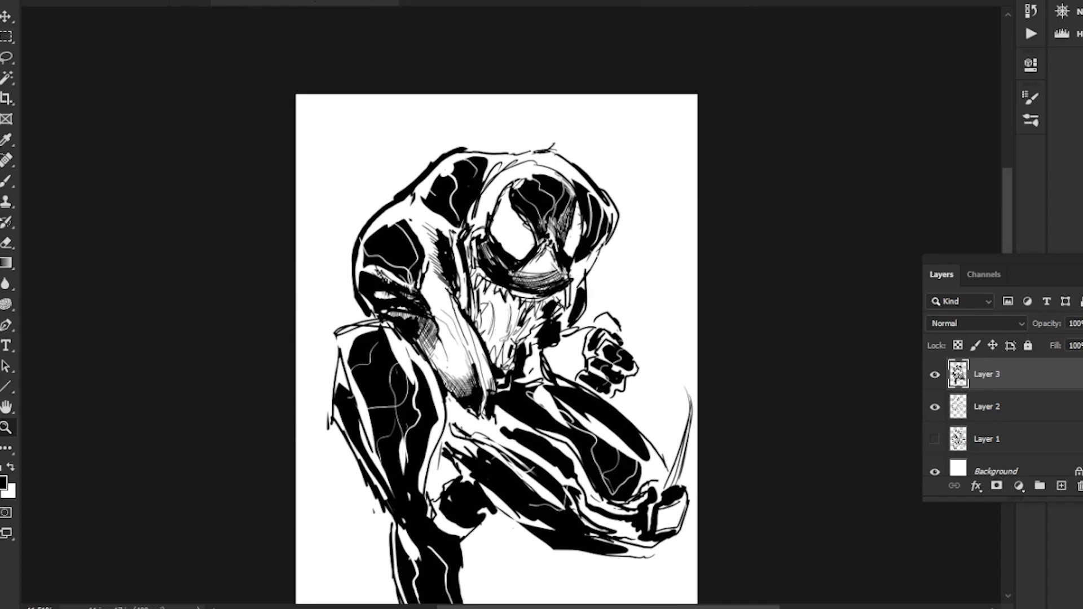
pyautogui.moveTo(599, 95)
pyautogui.mouseDown()
pyautogui.moveTo(697, 191)
pyautogui.moveTo(663, 171)
pyautogui.mouseUp()
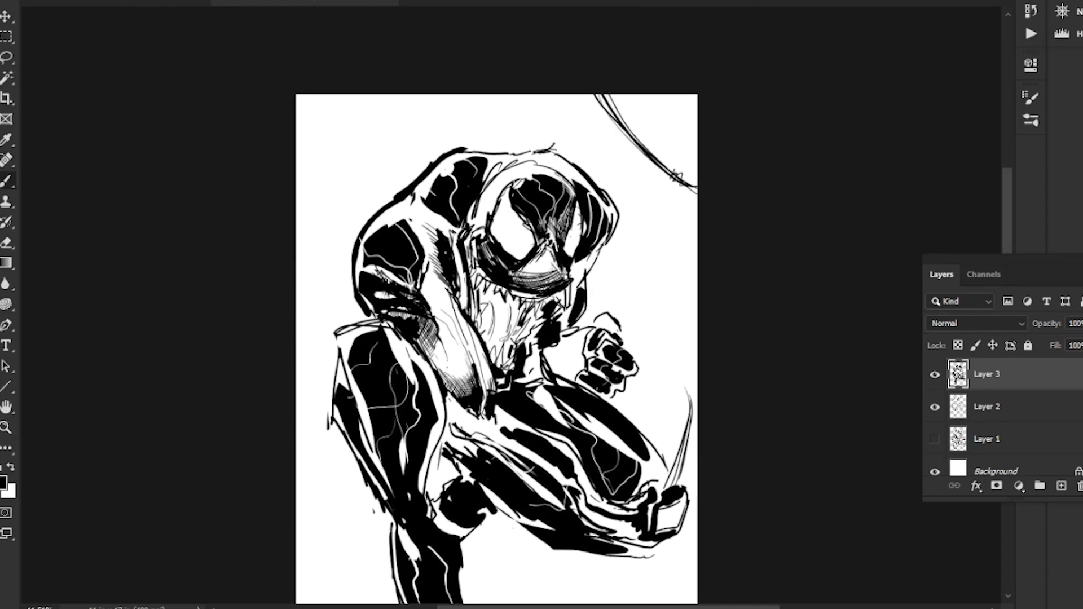
pyautogui.moveTo(655, 148); pyautogui.dragTo(649, 151)
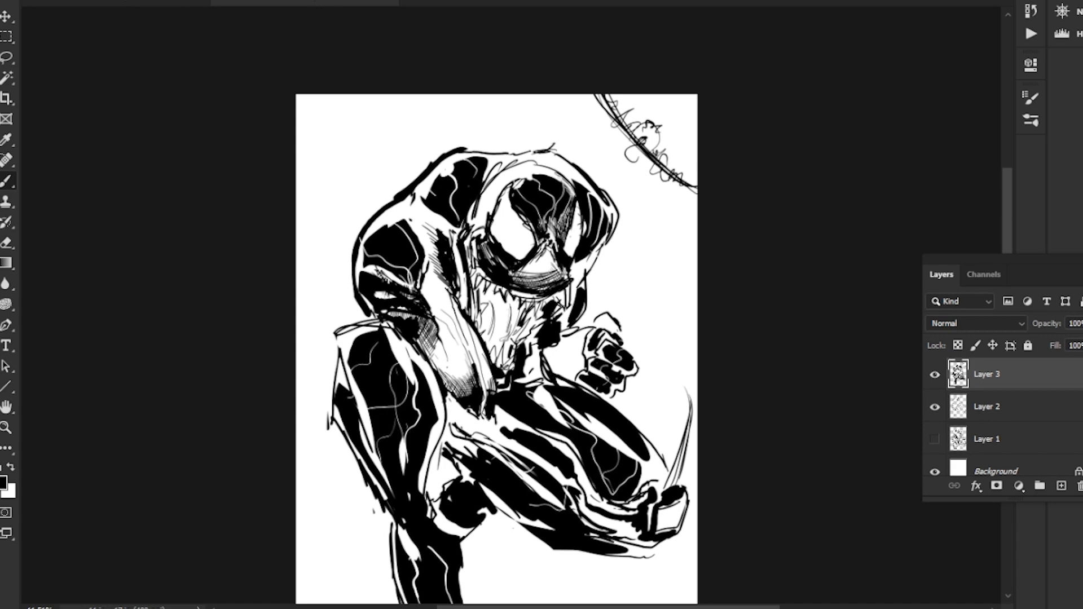
# Step: Draw a thick curved tendril with an inner line in the canvas's lower-left corner and add loops along its edge
pyautogui.moveTo(508, 395); pyautogui.dragTo(562, 195)
pyautogui.moveTo(349, 277); pyautogui.dragTo(365, 513)
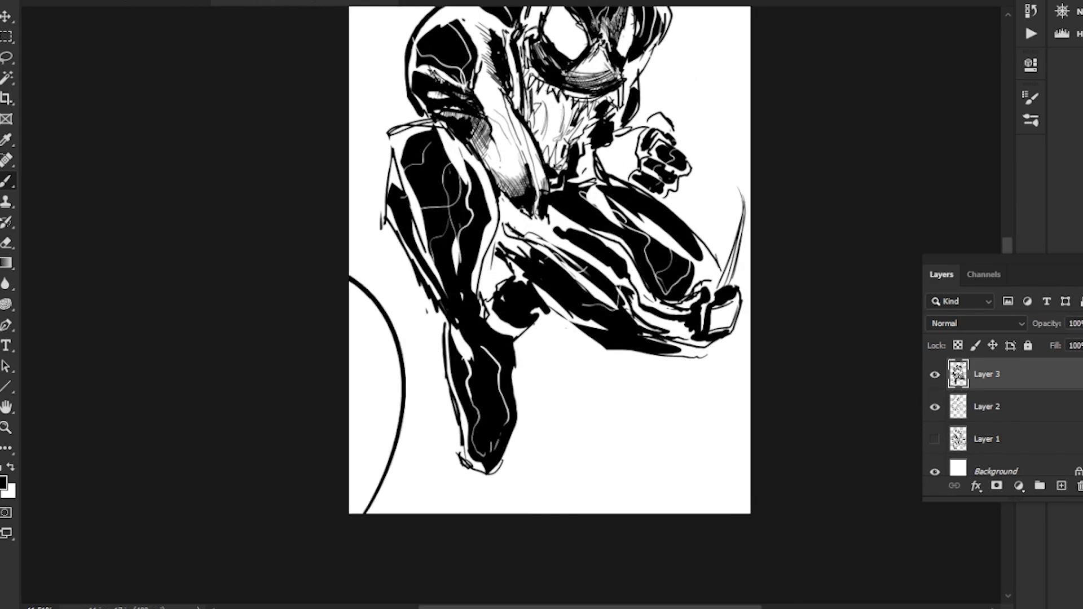
pyautogui.moveTo(406, 367); pyautogui.dragTo(349, 511)
pyautogui.moveTo(352, 275)
pyautogui.mouseDown()
pyautogui.moveTo(389, 338)
pyautogui.moveTo(350, 493)
pyautogui.mouseUp()
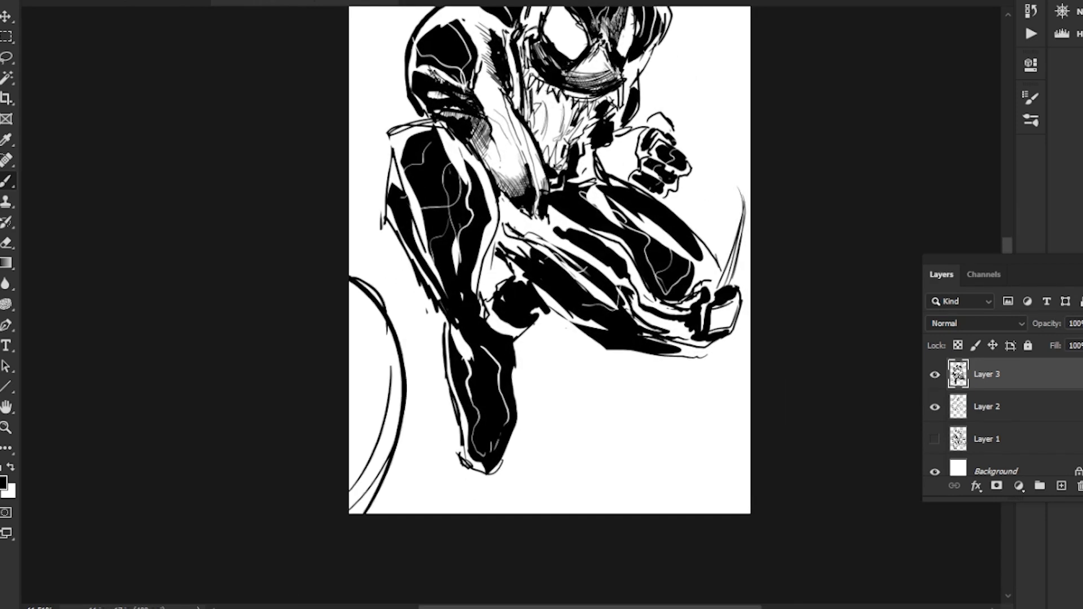
pyautogui.moveTo(354, 284); pyautogui.dragTo(411, 381)
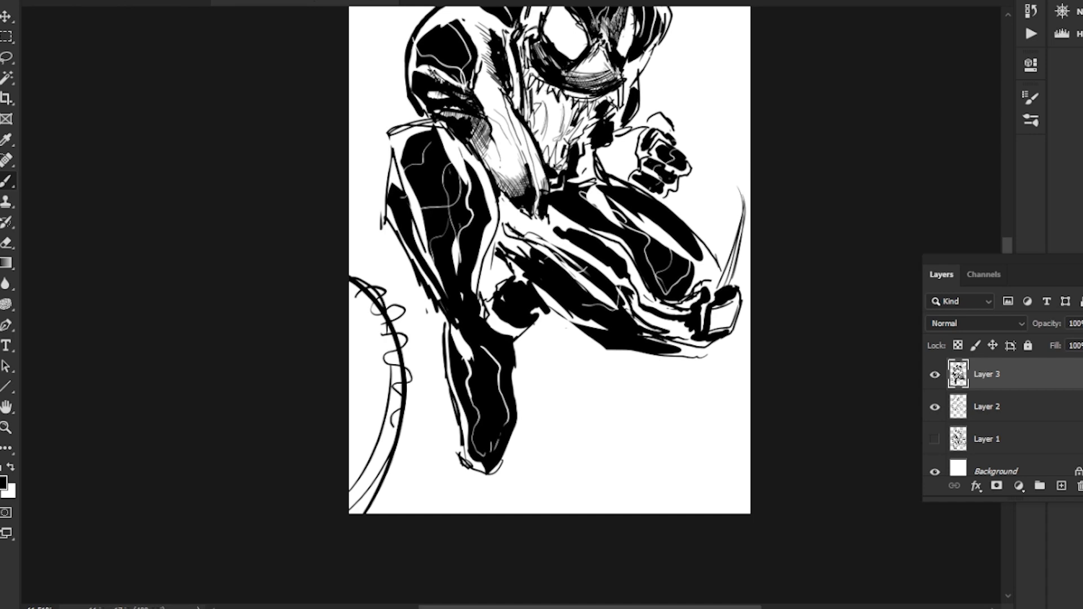
pyautogui.moveTo(376, 427)
pyautogui.mouseDown()
pyautogui.moveTo(402, 478)
pyautogui.moveTo(349, 504)
pyautogui.mouseUp()
pyautogui.moveTo(375, 469)
pyautogui.mouseDown()
pyautogui.moveTo(401, 455)
pyautogui.moveTo(395, 415)
pyautogui.mouseUp()
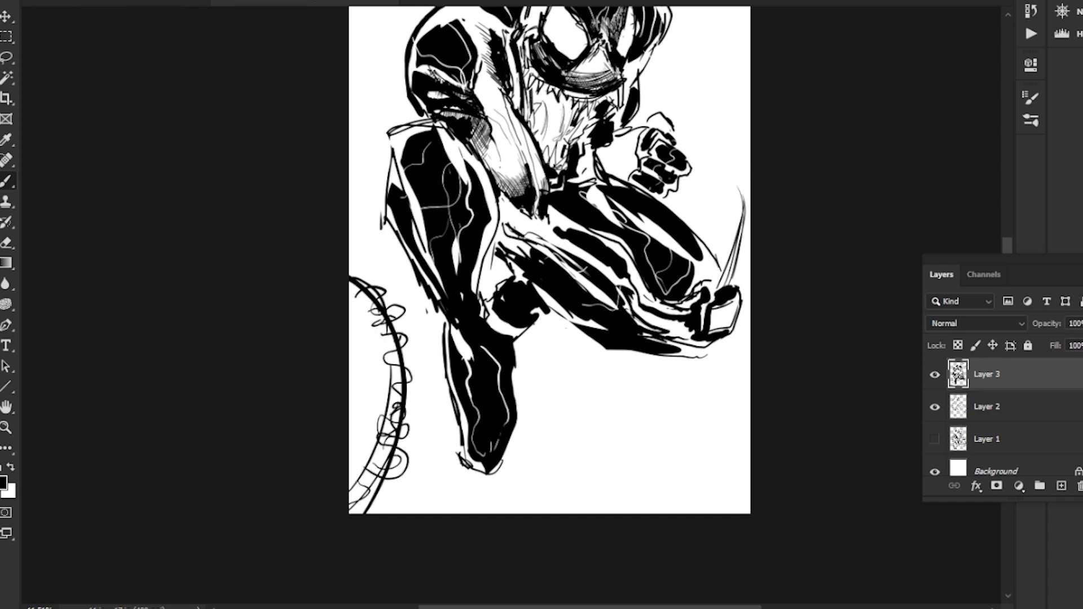
# Step: Draw a curved double-line tendril in the canvas's lower-right corner and add small loops along it
pyautogui.moveTo(749, 372); pyautogui.dragTo(655, 513)
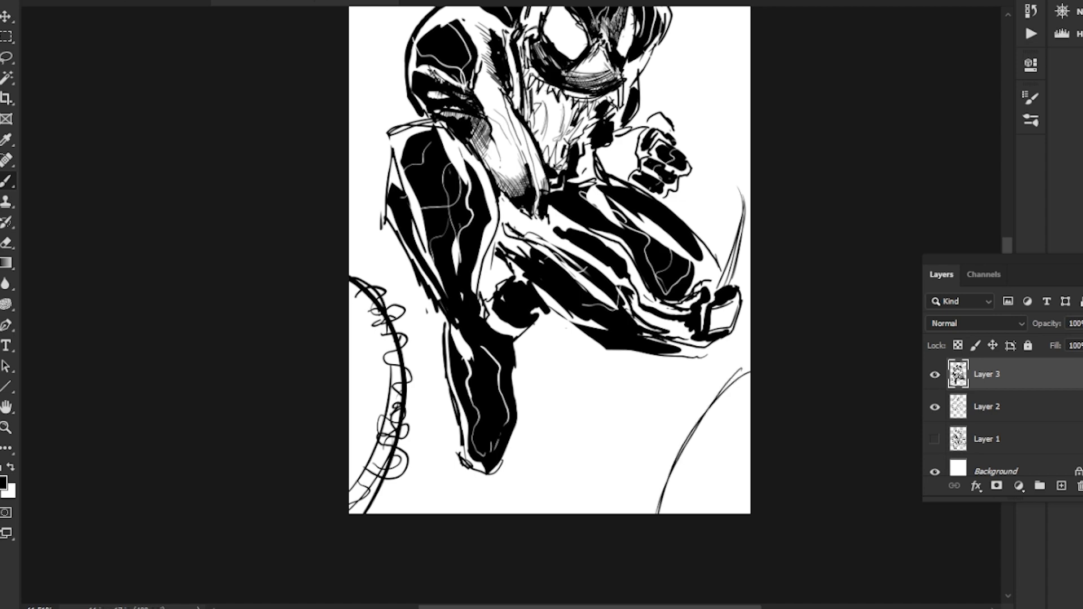
pyautogui.moveTo(744, 380)
pyautogui.mouseDown()
pyautogui.moveTo(694, 434)
pyautogui.moveTo(669, 513)
pyautogui.mouseUp()
pyautogui.moveTo(693, 433); pyautogui.dragTo(709, 416)
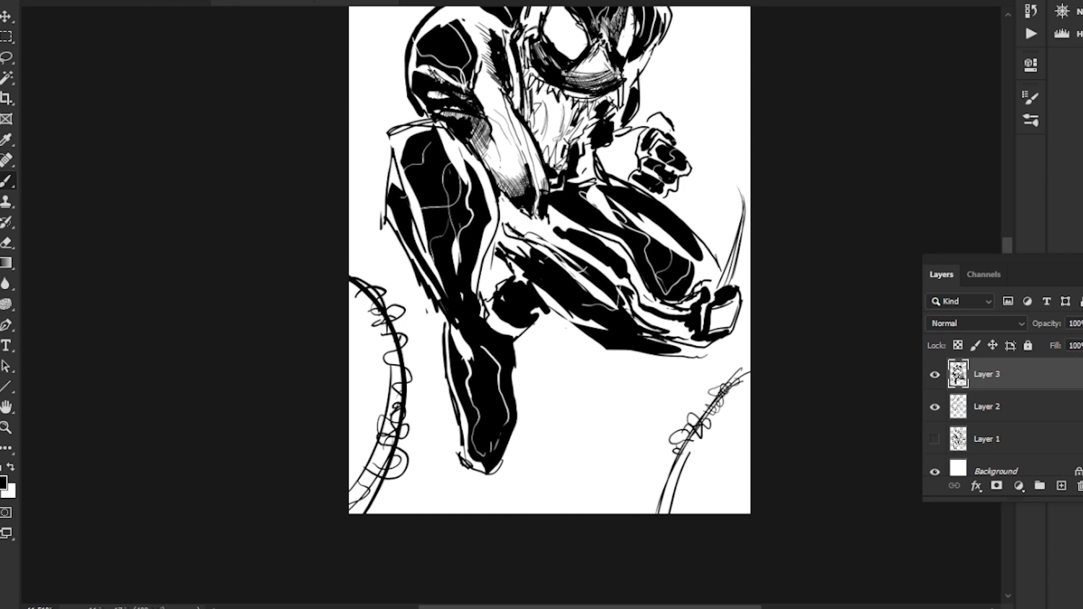
pyautogui.moveTo(693, 473); pyautogui.dragTo(671, 509)
# Step: Draw thin curved vertical contour lines inside the creature's open mouth, between the upper and lower fangs
pyautogui.moveTo(564, 254); pyautogui.dragTo(571, 432)
pyautogui.press('z')
pyautogui.moveTo(491, 227); pyautogui.dragTo(555, 227)
pyautogui.moveTo(555, 232); pyautogui.dragTo(580, 83)
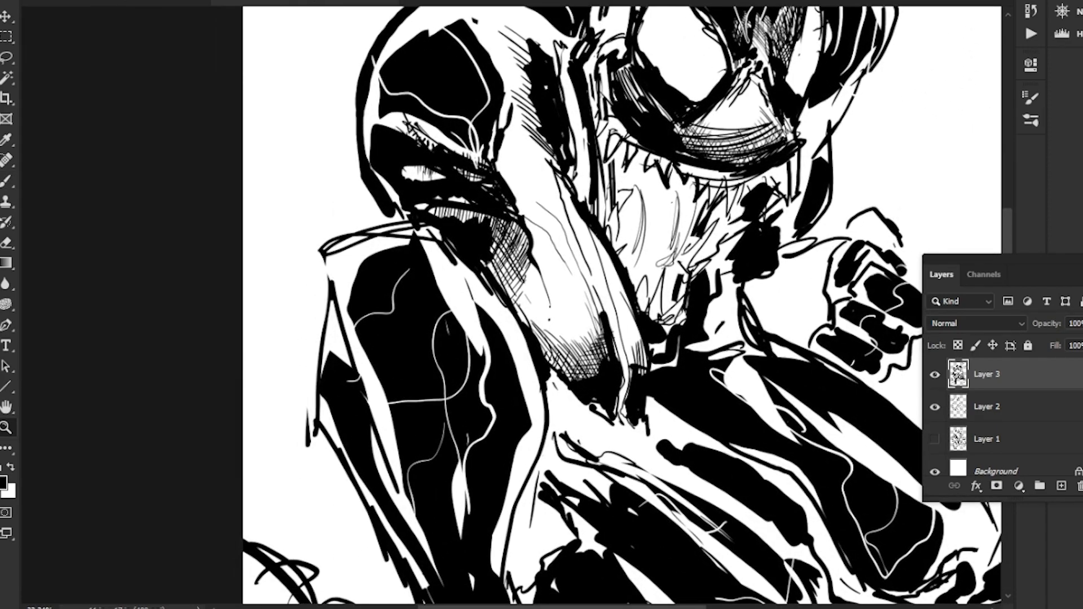
pyautogui.press('b')
pyautogui.moveTo(687, 165); pyautogui.dragTo(676, 248)
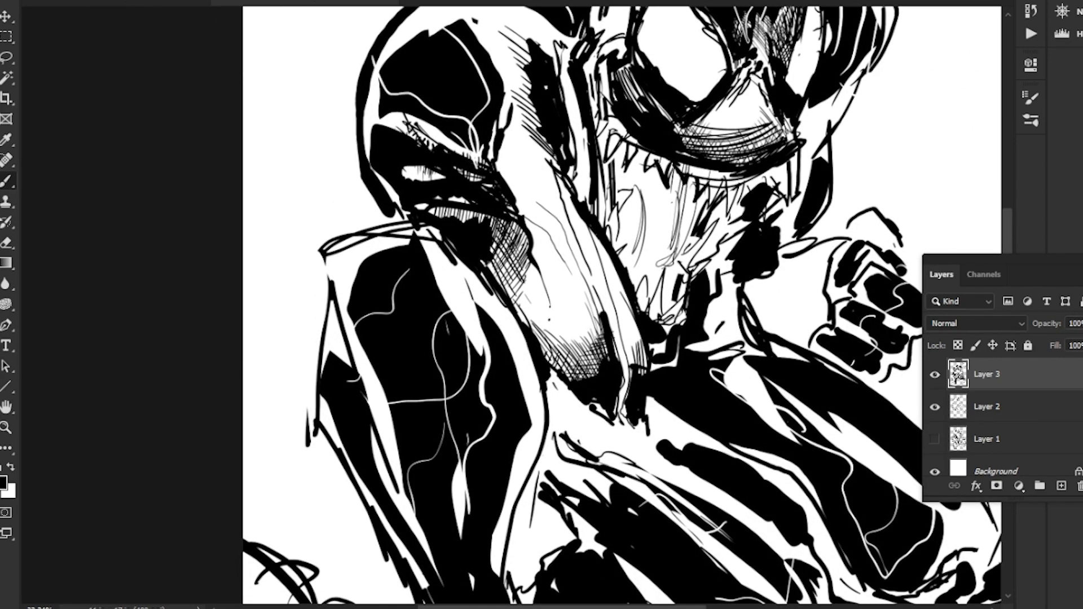
pyautogui.moveTo(724, 177); pyautogui.dragTo(709, 279)
pyautogui.moveTo(645, 172); pyautogui.dragTo(633, 285)
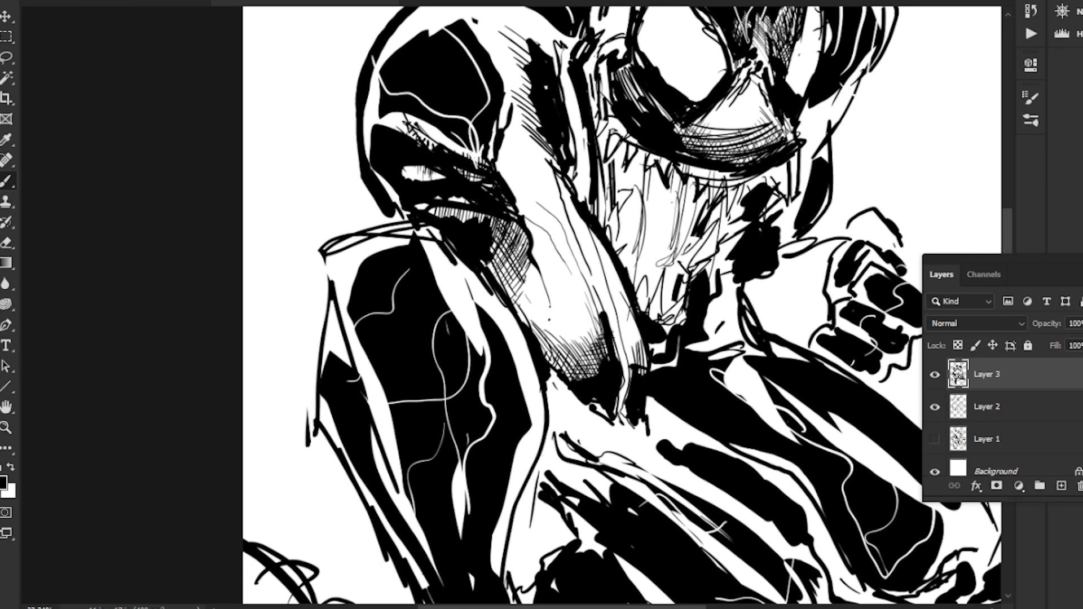
# Step: Dab white round spots onto the black shapes beside and below the creature's jaw, and restore black as the painting colour
pyautogui.press('x')
pyautogui.click(760, 236)
pyautogui.click(696, 331)
pyautogui.click(695, 294)
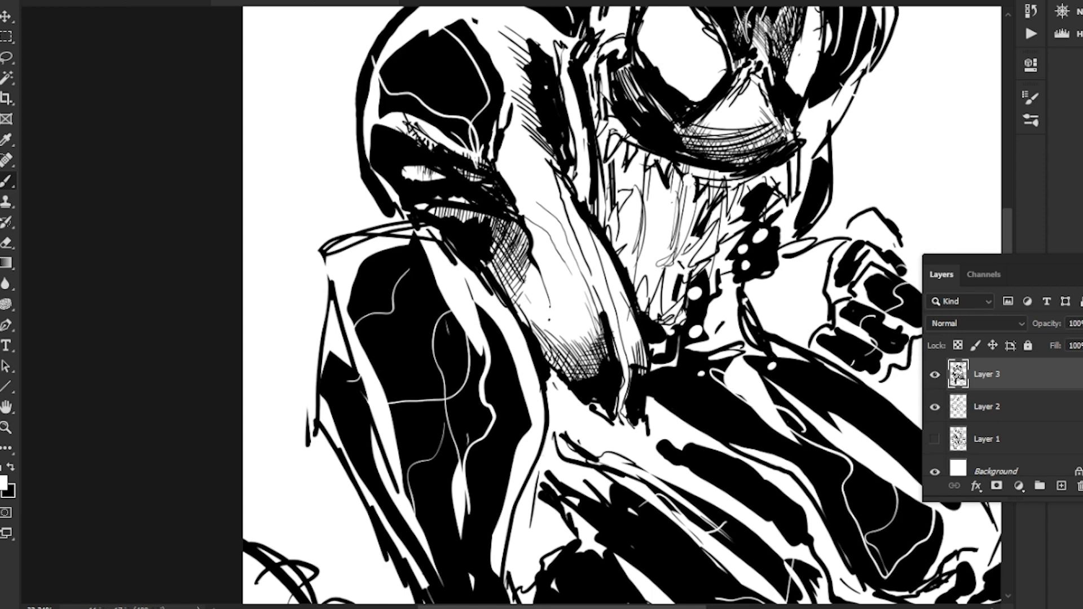
pyautogui.press('x')
# Step: Hatch fine shading lines inside the creature's upper fangs near the mouth's near corner
pyautogui.scroll(5, 617, 87)
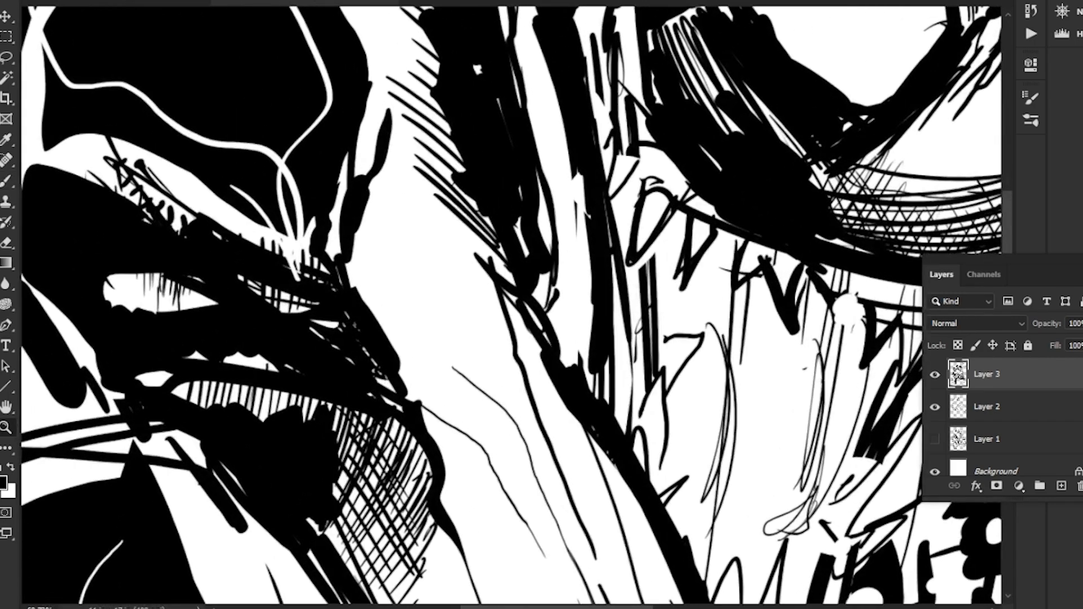
pyautogui.press('b')
pyautogui.moveTo(660, 192); pyautogui.dragTo(648, 225)
pyautogui.moveTo(654, 198); pyautogui.dragTo(650, 208)
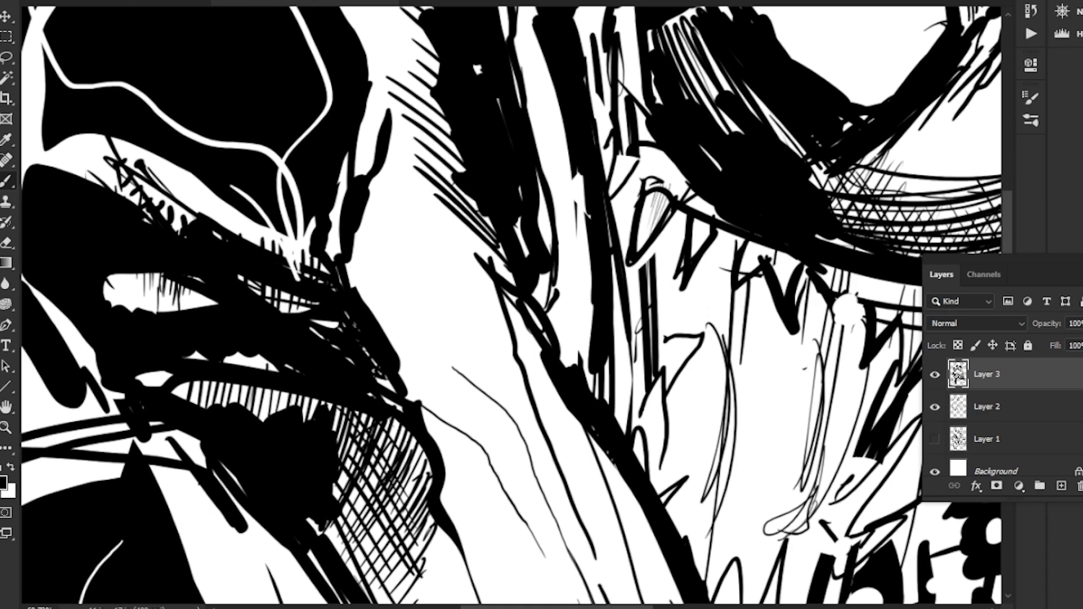
pyautogui.scroll(-4, 654, 209)
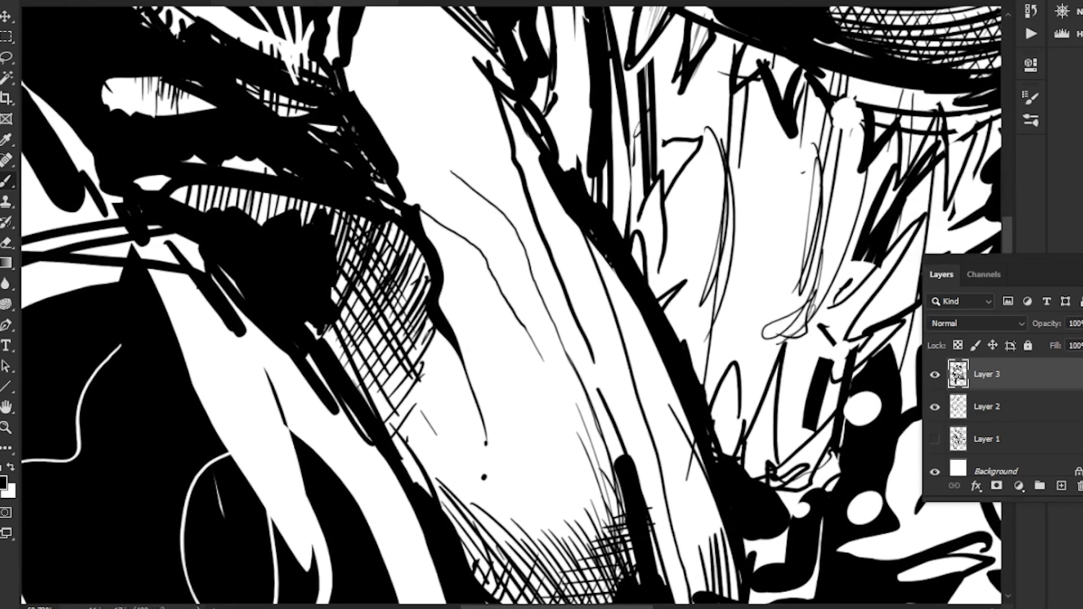
pyautogui.scroll(2, 508, 305)
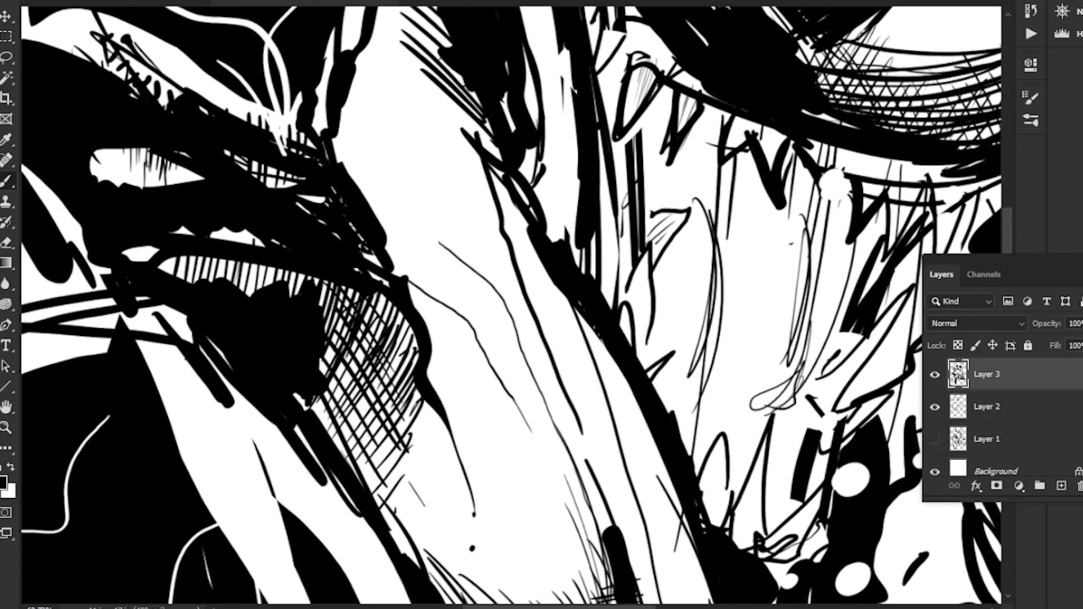
# Step: Darken the gap between the first upper fangs and hatch fine vertical lines down from the neighbouring upper teeth
pyautogui.moveTo(664, 88); pyautogui.dragTo(642, 193)
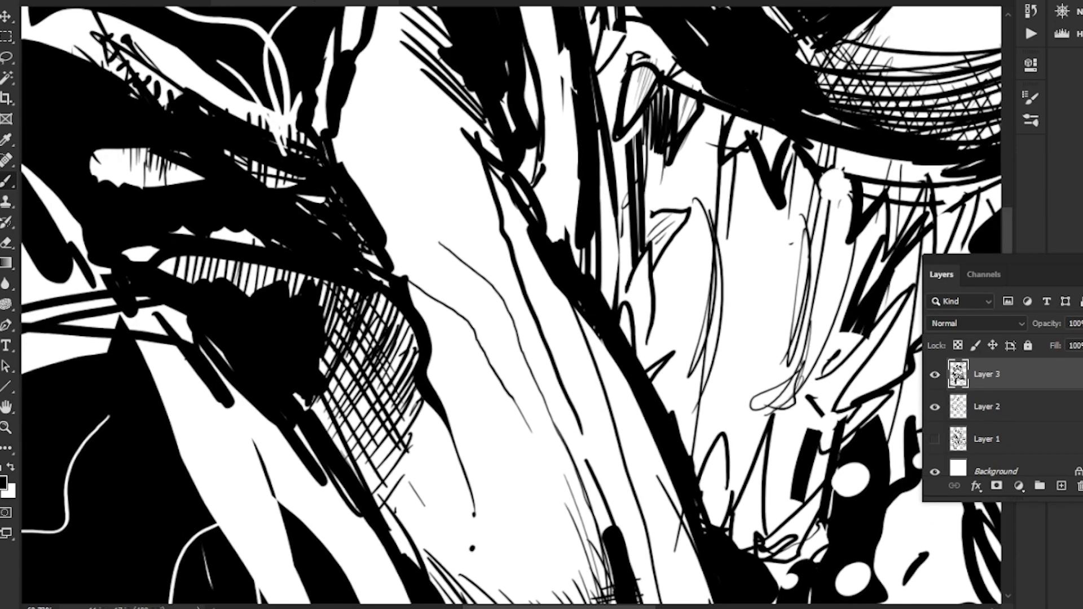
pyautogui.moveTo(663, 154); pyautogui.dragTo(652, 209)
pyautogui.moveTo(702, 128); pyautogui.dragTo(697, 198)
pyautogui.moveTo(710, 104); pyautogui.dragTo(710, 220)
pyautogui.moveTo(716, 147); pyautogui.dragTo(704, 210)
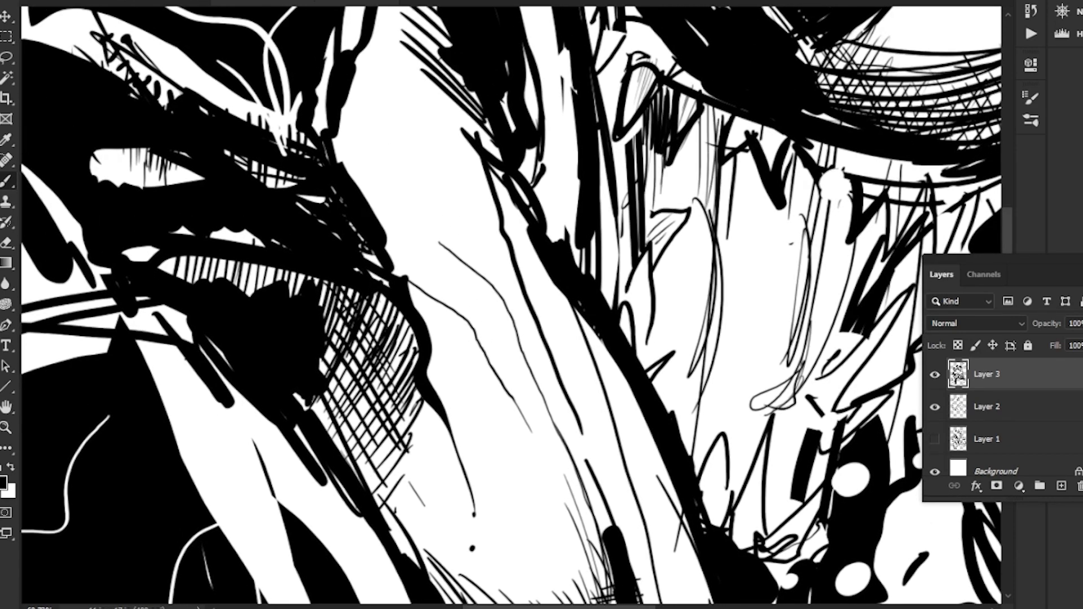
pyautogui.moveTo(702, 122); pyautogui.dragTo(691, 214)
pyautogui.moveTo(692, 130); pyautogui.dragTo(680, 207)
pyautogui.moveTo(680, 149); pyautogui.dragTo(674, 203)
pyautogui.moveTo(745, 152); pyautogui.dragTo(737, 229)
pyautogui.moveTo(757, 162); pyautogui.dragTo(748, 241)
pyautogui.moveTo(765, 185); pyautogui.dragTo(757, 255)
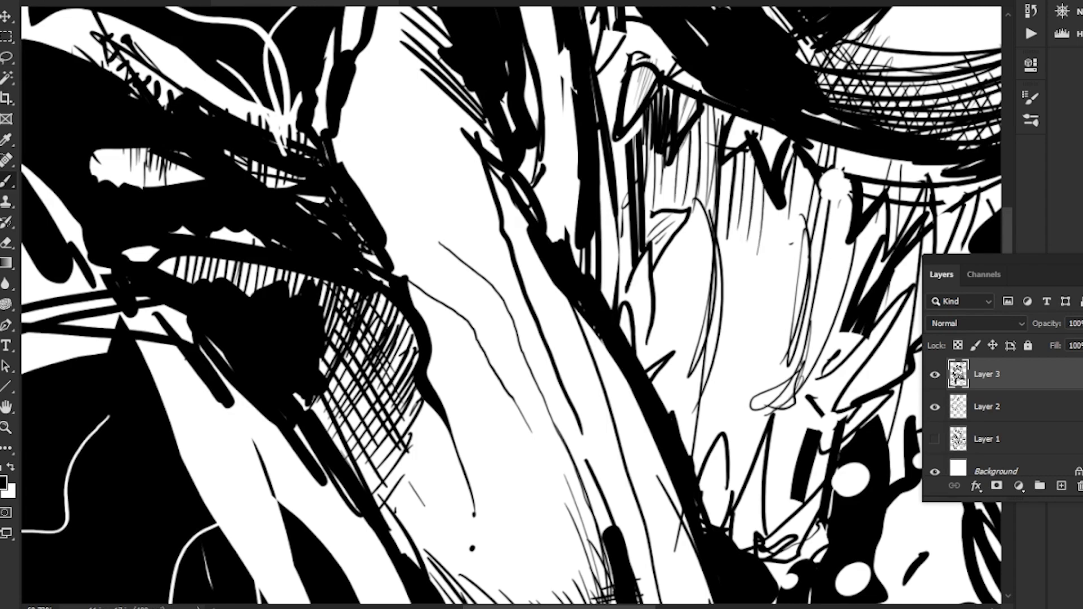
# Step: Hatch long vertical shading lines beneath the central upper fangs toward the far side of the mouth
pyautogui.moveTo(795, 150); pyautogui.dragTo(783, 272)
pyautogui.moveTo(810, 168); pyautogui.dragTo(793, 276)
pyautogui.moveTo(811, 203); pyautogui.dragTo(801, 272)
pyautogui.moveTo(823, 145); pyautogui.dragTo(816, 273)
pyautogui.moveTo(838, 164)
pyautogui.mouseDown()
pyautogui.moveTo(812, 288)
pyautogui.moveTo(824, 296)
pyautogui.mouseUp()
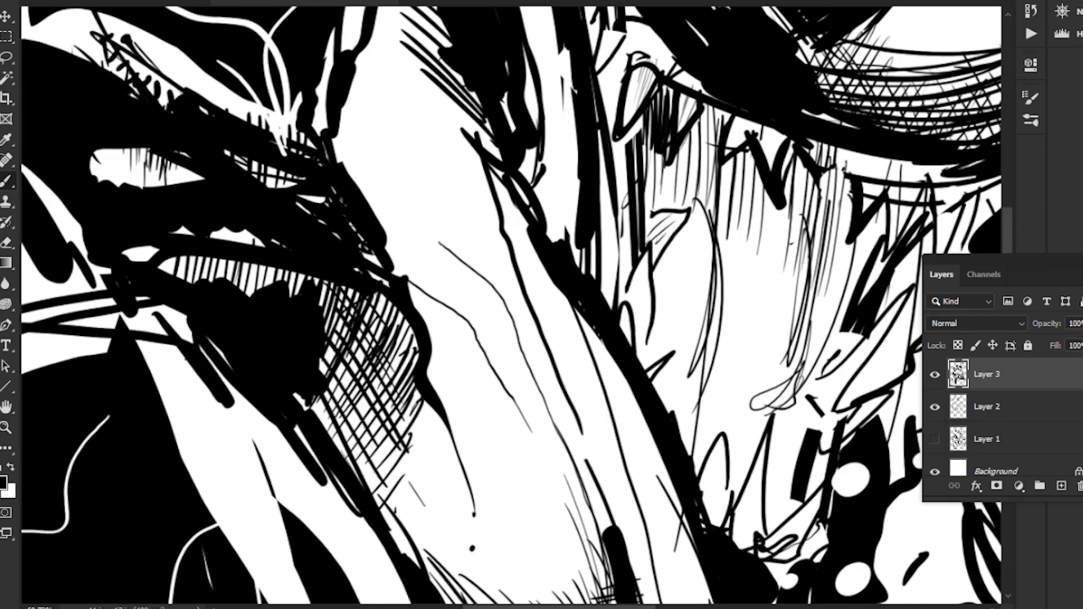
pyautogui.moveTo(850, 195); pyautogui.dragTo(833, 294)
pyautogui.moveTo(850, 245); pyautogui.dragTo(840, 287)
# Step: Cross-hatch the shaded area beneath the upper teeth at the far side of the mouth with diagonal strokes
pyautogui.moveTo(507, 338); pyautogui.dragTo(423, 167)
pyautogui.scroll(3, 508, 304)
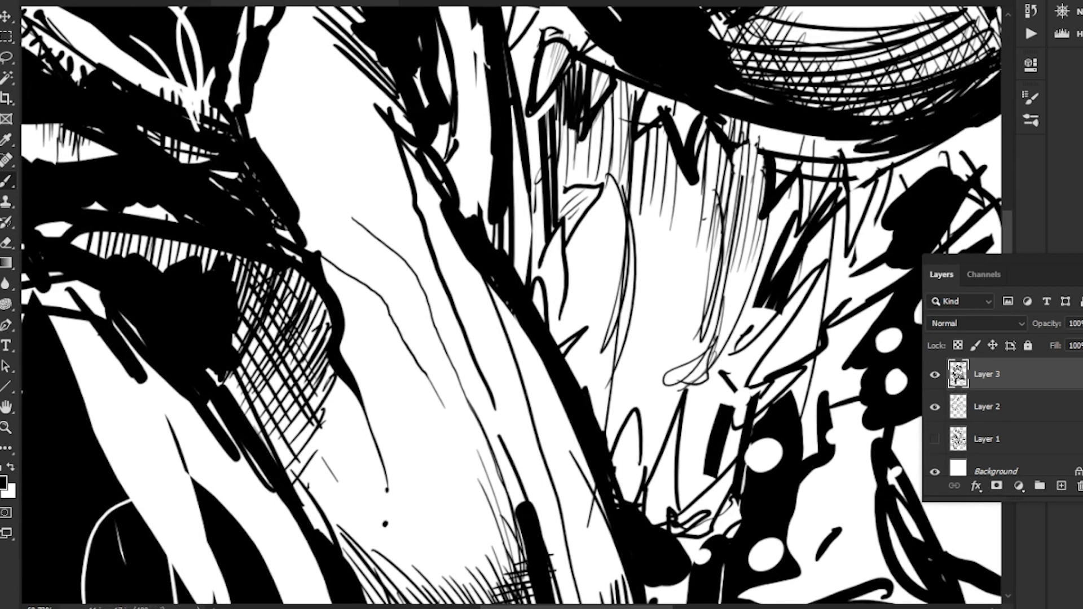
pyautogui.moveTo(740, 128); pyautogui.dragTo(723, 144)
pyautogui.moveTo(753, 150); pyautogui.dragTo(734, 173)
pyautogui.moveTo(724, 131); pyautogui.dragTo(699, 151)
pyautogui.moveTo(758, 154)
pyautogui.mouseDown()
pyautogui.moveTo(731, 193)
pyautogui.moveTo(707, 176)
pyautogui.mouseUp()
pyautogui.moveTo(761, 179); pyautogui.dragTo(739, 227)
pyautogui.moveTo(731, 161); pyautogui.dragTo(705, 186)
pyautogui.moveTo(761, 176); pyautogui.dragTo(728, 245)
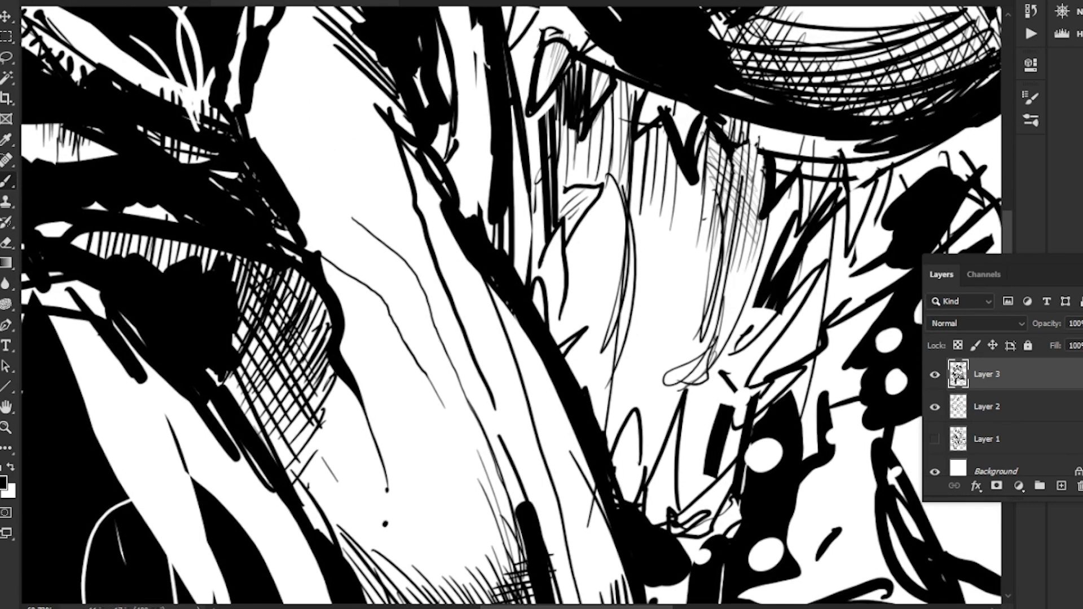
# Step: Cross-hatch the area beneath the central upper fangs and add short texture dashes and dots below it
pyautogui.moveTo(654, 135); pyautogui.dragTo(691, 207)
pyautogui.moveTo(620, 140); pyautogui.dragTo(683, 217)
pyautogui.moveTo(589, 135); pyautogui.dragTo(664, 226)
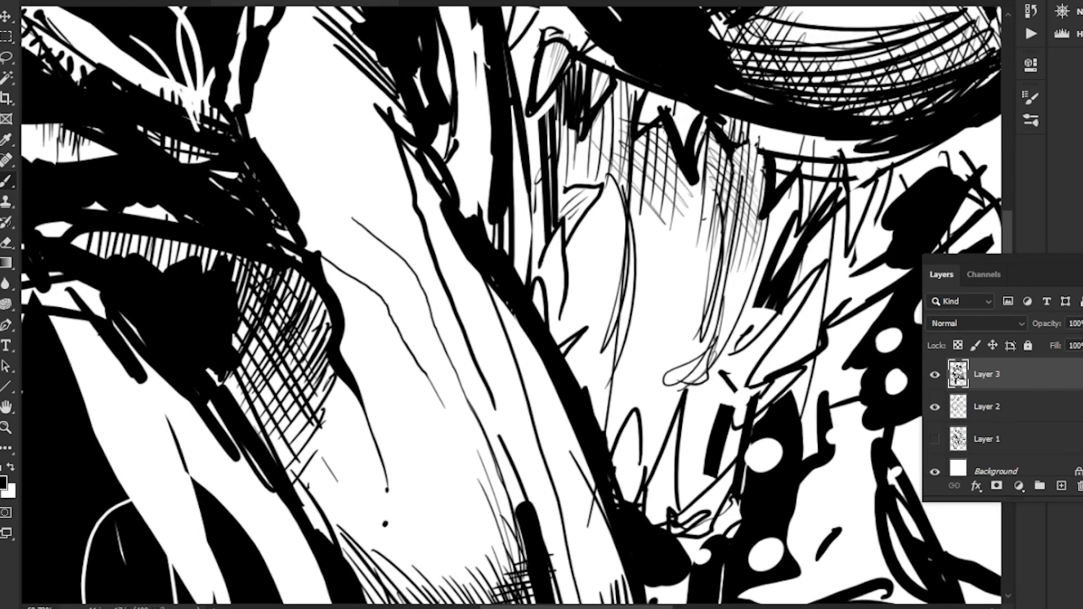
pyautogui.moveTo(614, 92); pyautogui.dragTo(633, 104)
pyautogui.moveTo(600, 111)
pyautogui.mouseDown()
pyautogui.moveTo(645, 145)
pyautogui.moveTo(641, 171)
pyautogui.mouseUp()
pyautogui.moveTo(612, 161)
pyautogui.mouseDown()
pyautogui.moveTo(665, 206)
pyautogui.moveTo(664, 234)
pyautogui.mouseUp()
pyautogui.moveTo(632, 217); pyautogui.dragTo(655, 246)
pyautogui.moveTo(643, 255); pyautogui.dragTo(650, 265)
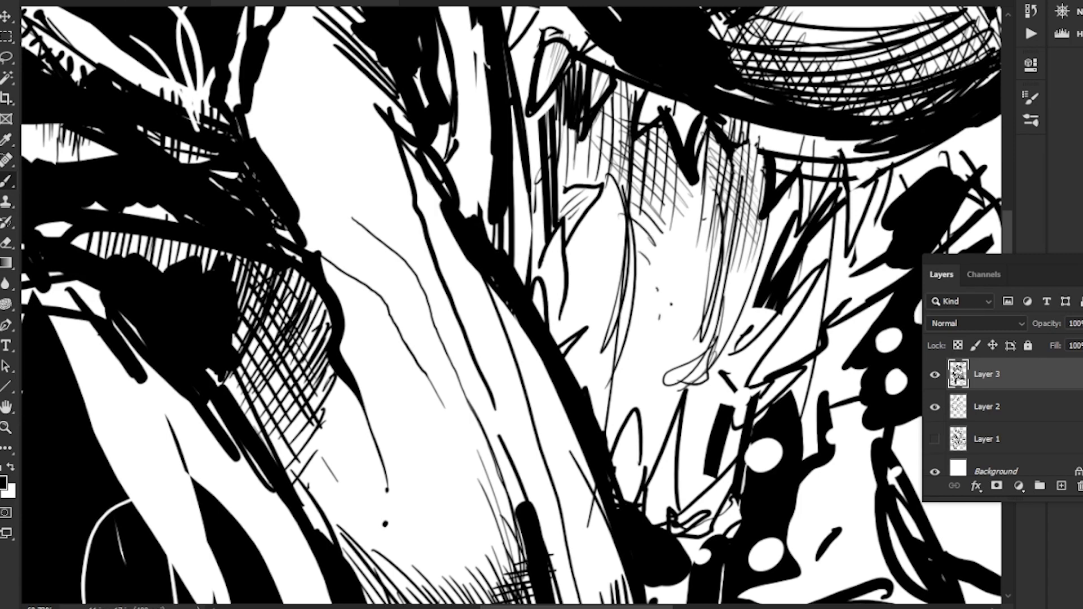
# Step: Shade the first lower fang at the near side of the mouth with fine vertical lines
pyautogui.moveTo(508, 338); pyautogui.dragTo(478, 201)
pyautogui.moveTo(605, 273); pyautogui.dragTo(615, 345)
pyautogui.moveTo(614, 265); pyautogui.dragTo(608, 343)
pyautogui.moveTo(615, 297); pyautogui.dragTo(607, 353)
pyautogui.moveTo(601, 270)
pyautogui.mouseDown()
pyautogui.moveTo(587, 330)
pyautogui.moveTo(603, 363)
pyautogui.mouseUp()
pyautogui.moveTo(601, 291); pyautogui.dragTo(595, 364)
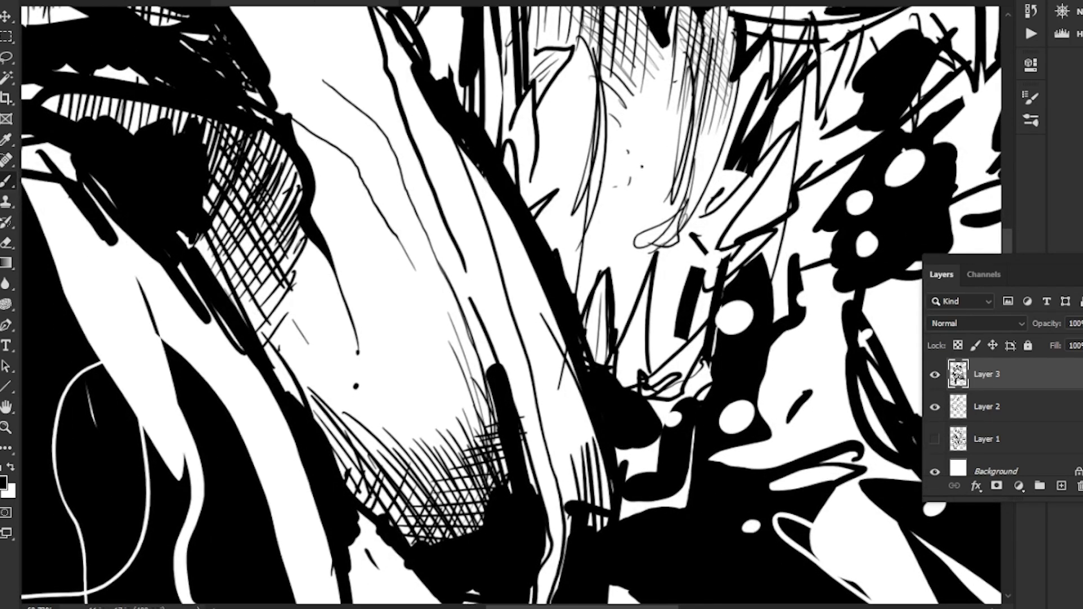
# Step: Hatch the remaining lower fangs with fine strokes and add small texture marks inside the mouth
pyautogui.moveTo(645, 316); pyautogui.dragTo(639, 364)
pyautogui.moveTo(644, 318)
pyautogui.mouseDown()
pyautogui.moveTo(631, 384)
pyautogui.moveTo(624, 378)
pyautogui.mouseUp()
pyautogui.moveTo(686, 348); pyautogui.dragTo(666, 385)
pyautogui.moveTo(696, 341); pyautogui.dragTo(661, 387)
pyautogui.moveTo(689, 370); pyautogui.dragTo(668, 402)
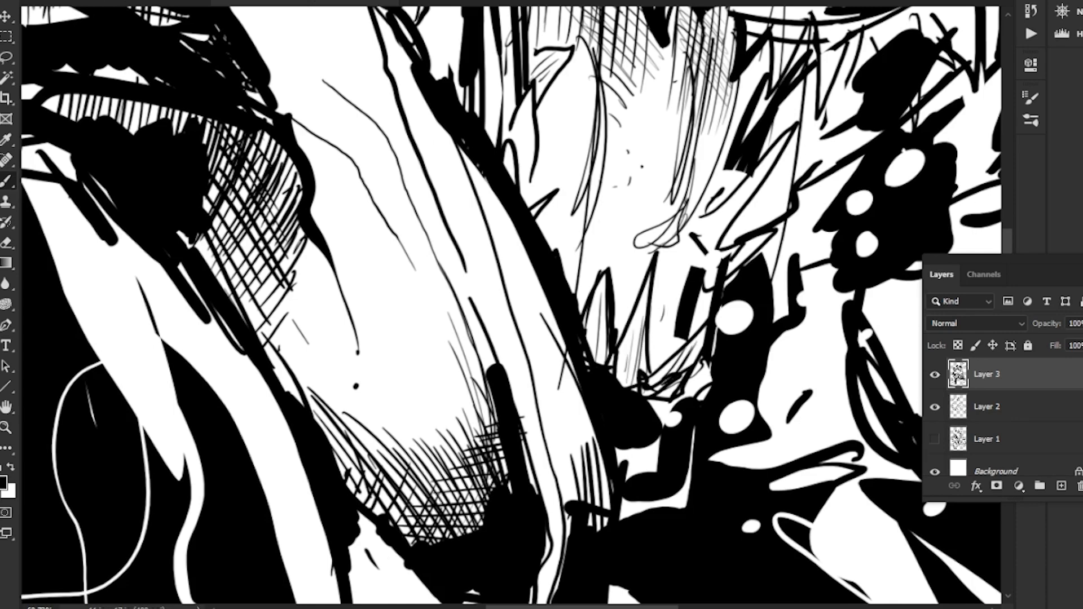
pyautogui.scroll(5, 511, 304)
pyautogui.moveTo(602, 326); pyautogui.dragTo(594, 367)
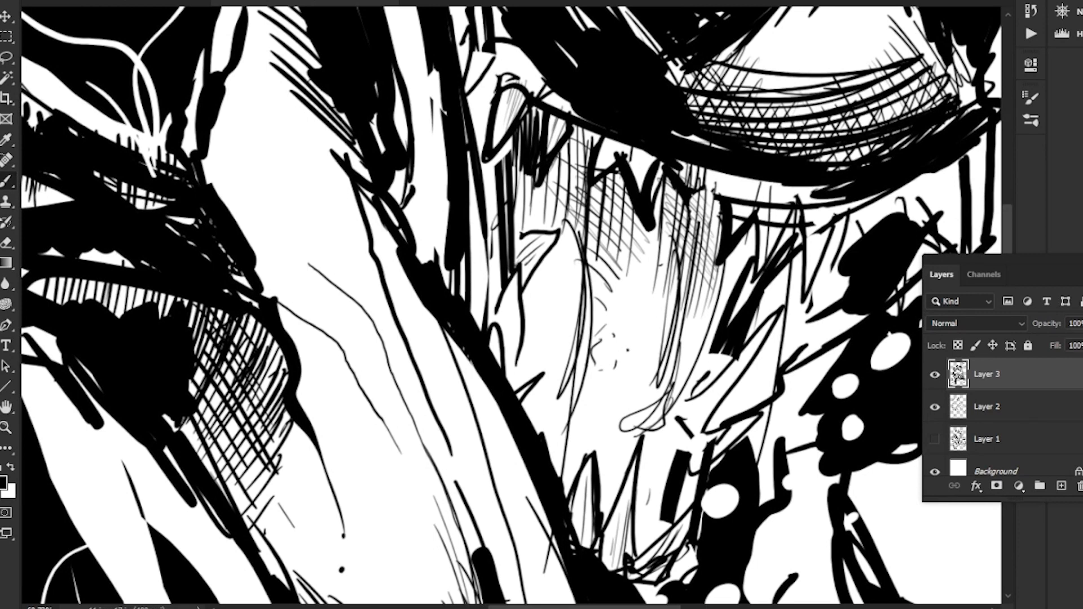
# Step: Outline the gaps between the near-side fangs and the tongue with the Lasso and fill them black
pyautogui.press('l')
pyautogui.moveTo(527, 264)
pyautogui.mouseDown()
pyautogui.moveTo(528, 352)
pyautogui.moveTo(574, 321)
pyautogui.moveTo(564, 217)
pyautogui.moveTo(527, 264)
pyautogui.mouseUp()
pyautogui.hotkey('alt', 'BackSpace')
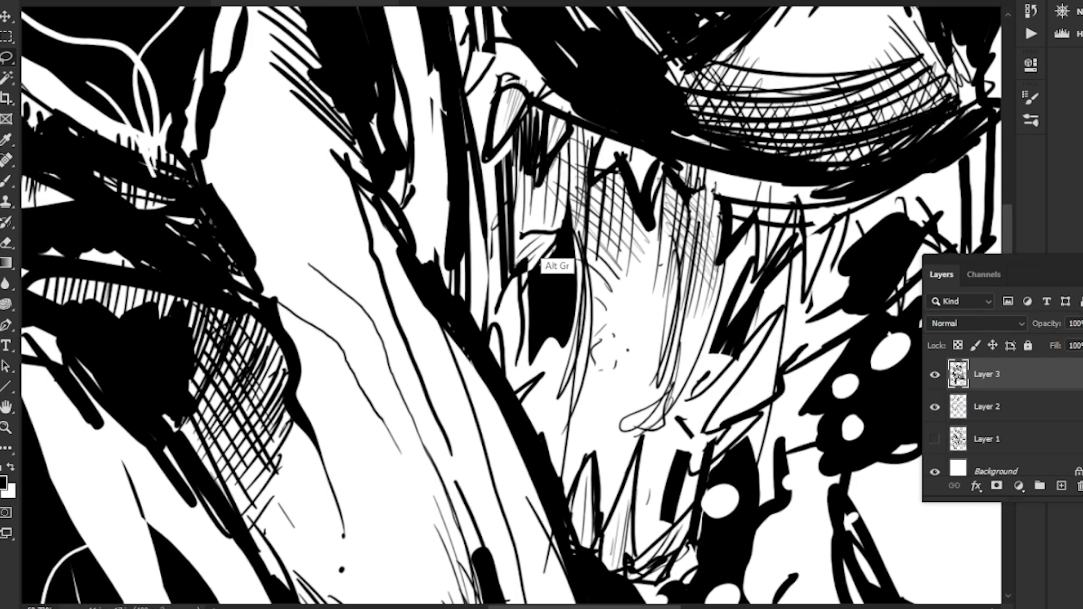
pyautogui.moveTo(514, 217); pyautogui.dragTo(565, 225)
pyautogui.hotkey('alt', 'BackSpace')
# Step: Sign the drawing below the bent leg with the artist's name and the year 23, flanked by short dashes
pyautogui.press('z')
pyautogui.moveTo(383, 316); pyautogui.dragTo(282, 316)
pyautogui.moveTo(338, 293); pyautogui.dragTo(486, 289)
pyautogui.moveTo(372, 267); pyautogui.dragTo(319, 265)
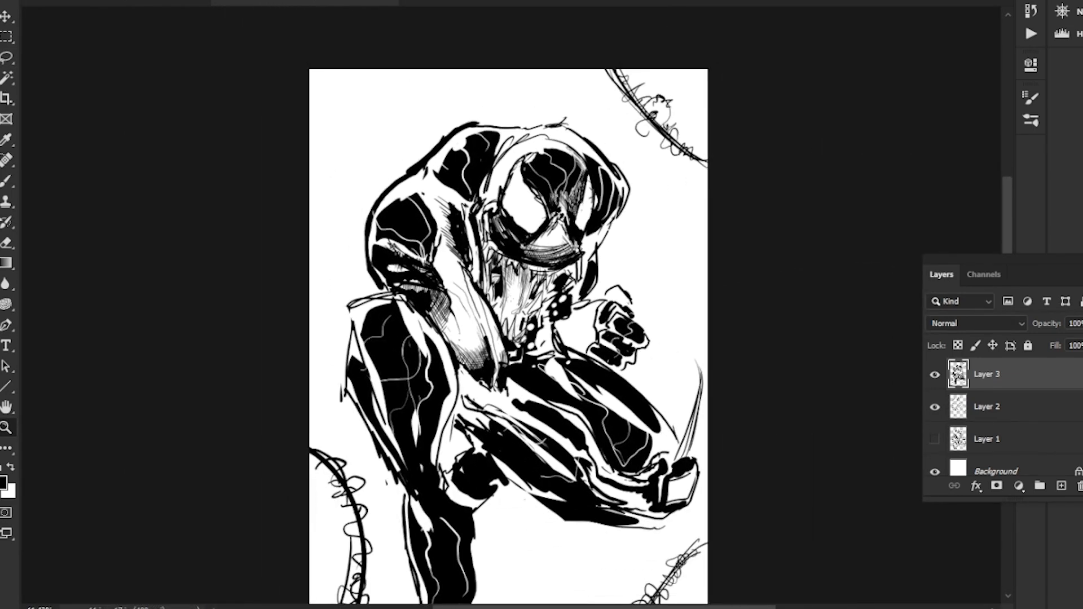
pyautogui.moveTo(507, 339); pyautogui.dragTo(528, 275)
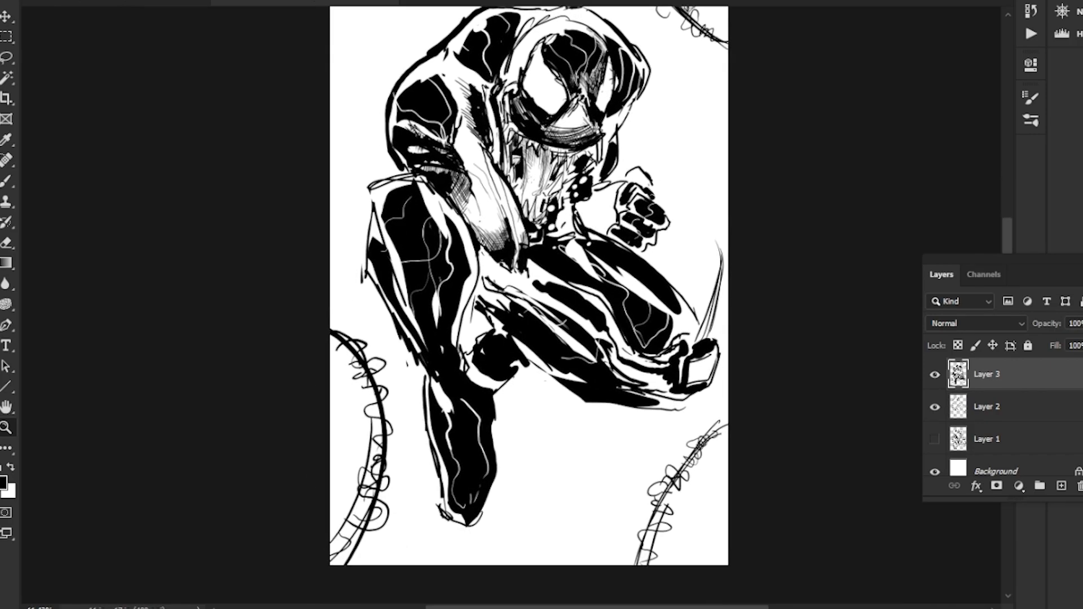
pyautogui.moveTo(420, 288); pyautogui.dragTo(502, 289)
pyautogui.moveTo(553, 446)
pyautogui.mouseDown()
pyautogui.moveTo(539, 409)
pyautogui.moveTo(379, 192)
pyautogui.mouseUp()
pyautogui.press('b')
pyautogui.moveTo(515, 327)
pyautogui.mouseDown()
pyautogui.moveTo(499, 360)
pyautogui.moveTo(556, 355)
pyautogui.moveTo(555, 369)
pyautogui.moveTo(649, 333)
pyautogui.moveTo(472, 340)
pyautogui.mouseUp()
pyautogui.moveTo(670, 361); pyautogui.dragTo(687, 360)
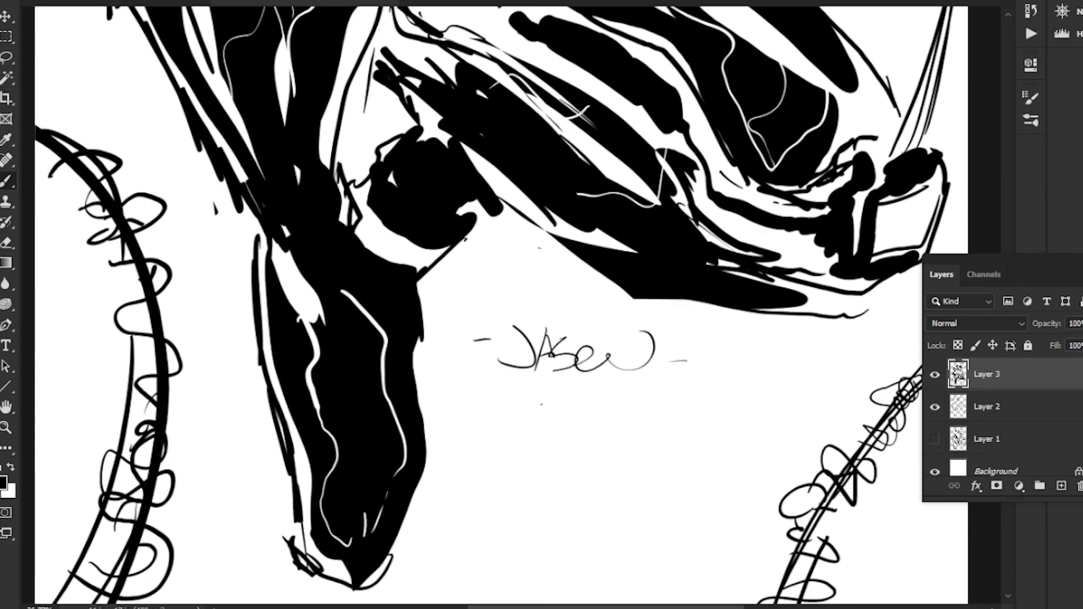
pyautogui.moveTo(535, 408)
pyautogui.mouseDown()
pyautogui.moveTo(574, 402)
pyautogui.moveTo(576, 429)
pyautogui.mouseUp()
pyautogui.press('z')
pyautogui.moveTo(413, 276); pyautogui.dragTo(321, 276)
pyautogui.moveTo(323, 226)
pyautogui.mouseDown()
pyautogui.moveTo(484, 432)
pyautogui.moveTo(554, 347)
pyautogui.mouseUp()
pyautogui.moveTo(553, 270); pyautogui.dragTo(599, 269)
pyautogui.moveTo(599, 269); pyautogui.dragTo(559, 217)
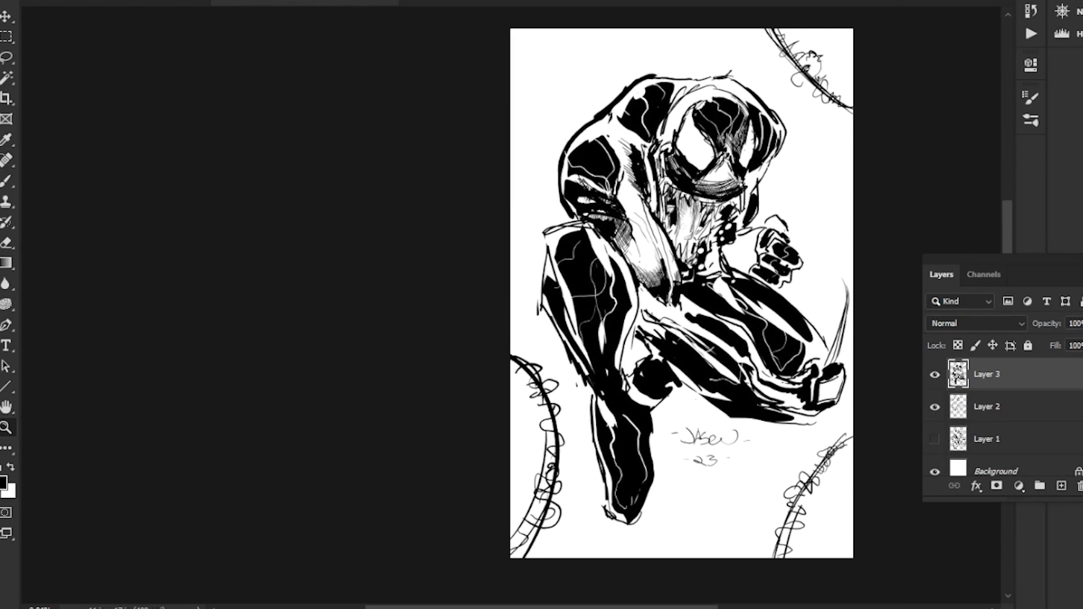